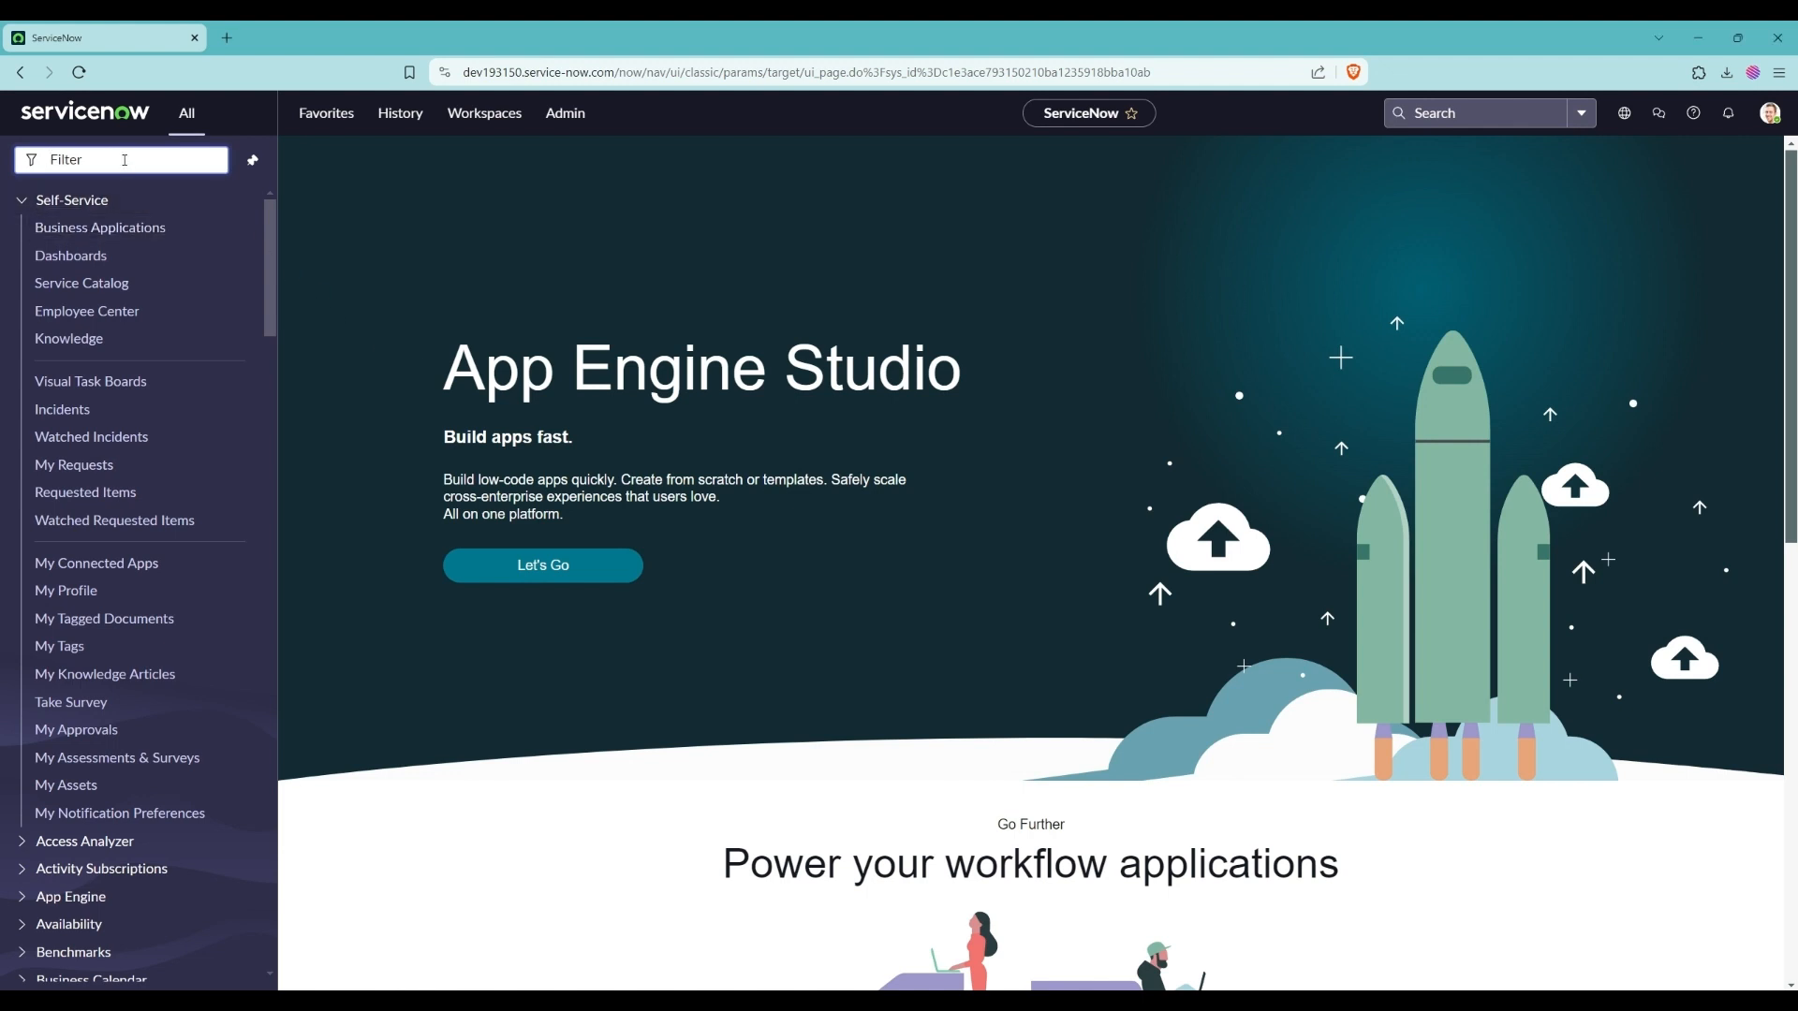
- Filter the navigator for "System Appl" and open My Company Applications
text(Sys)
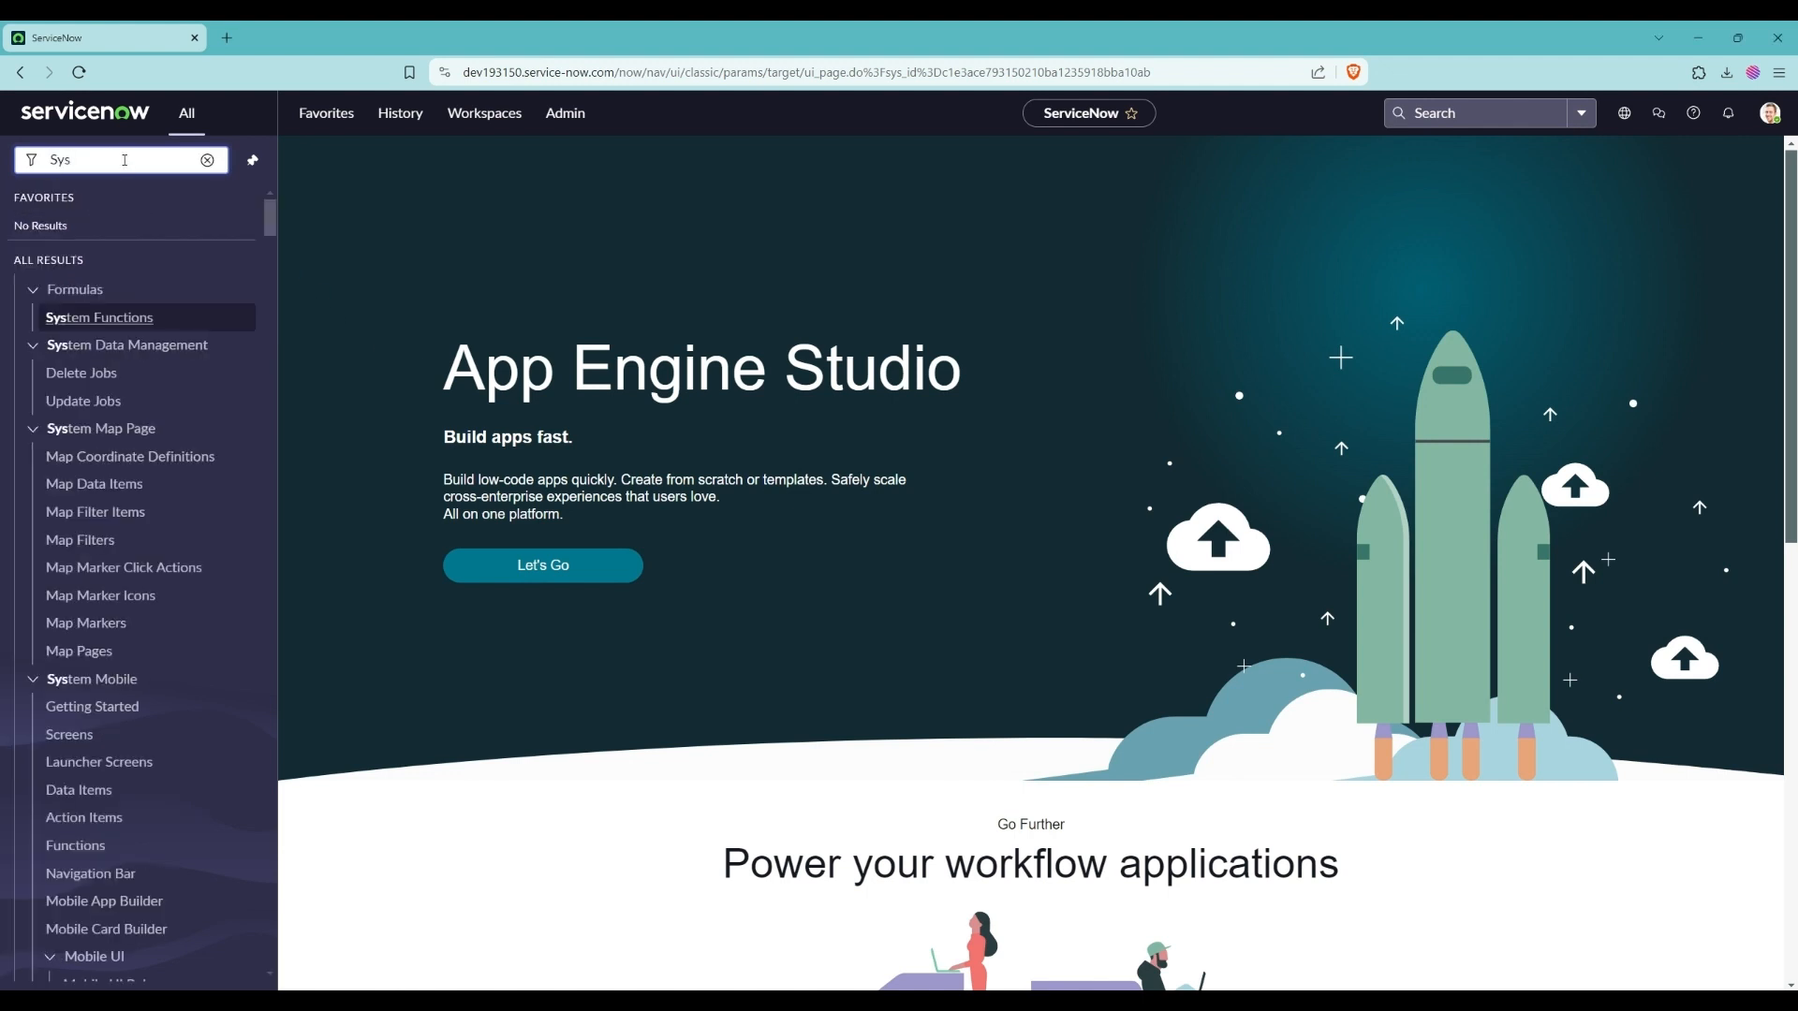
text(tem A)
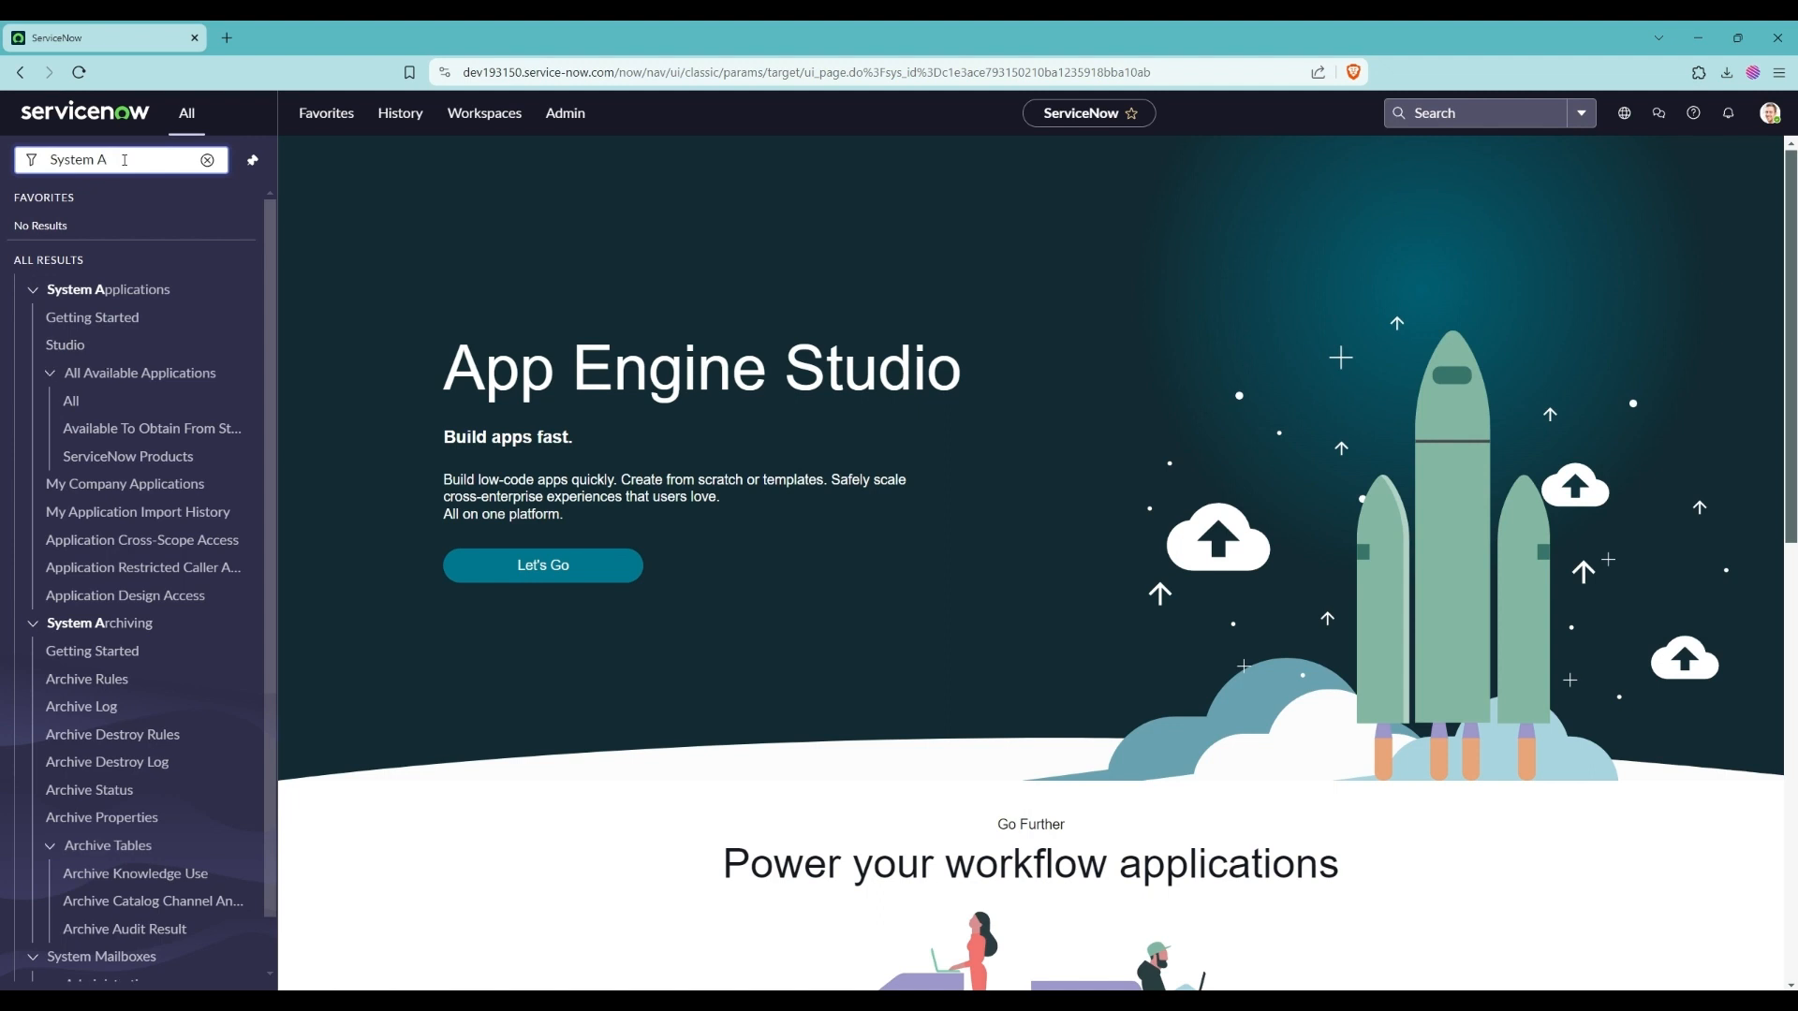
text(ppl)
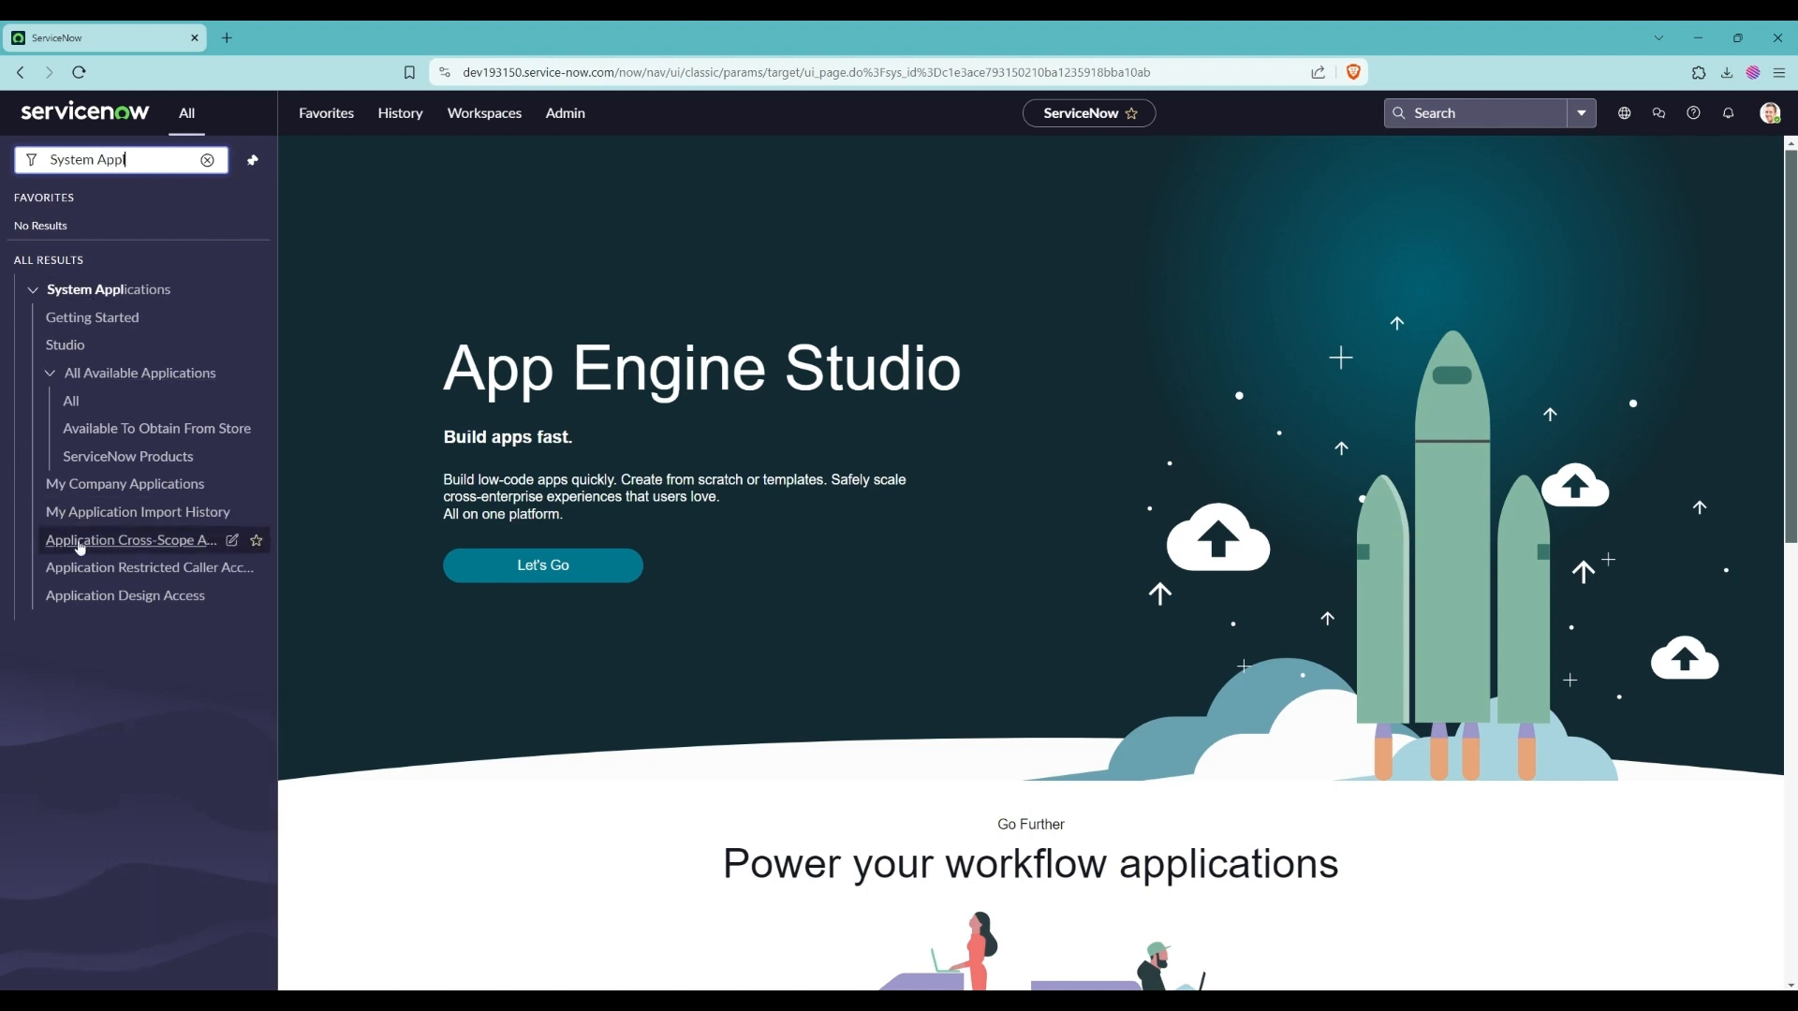
click(88, 494)
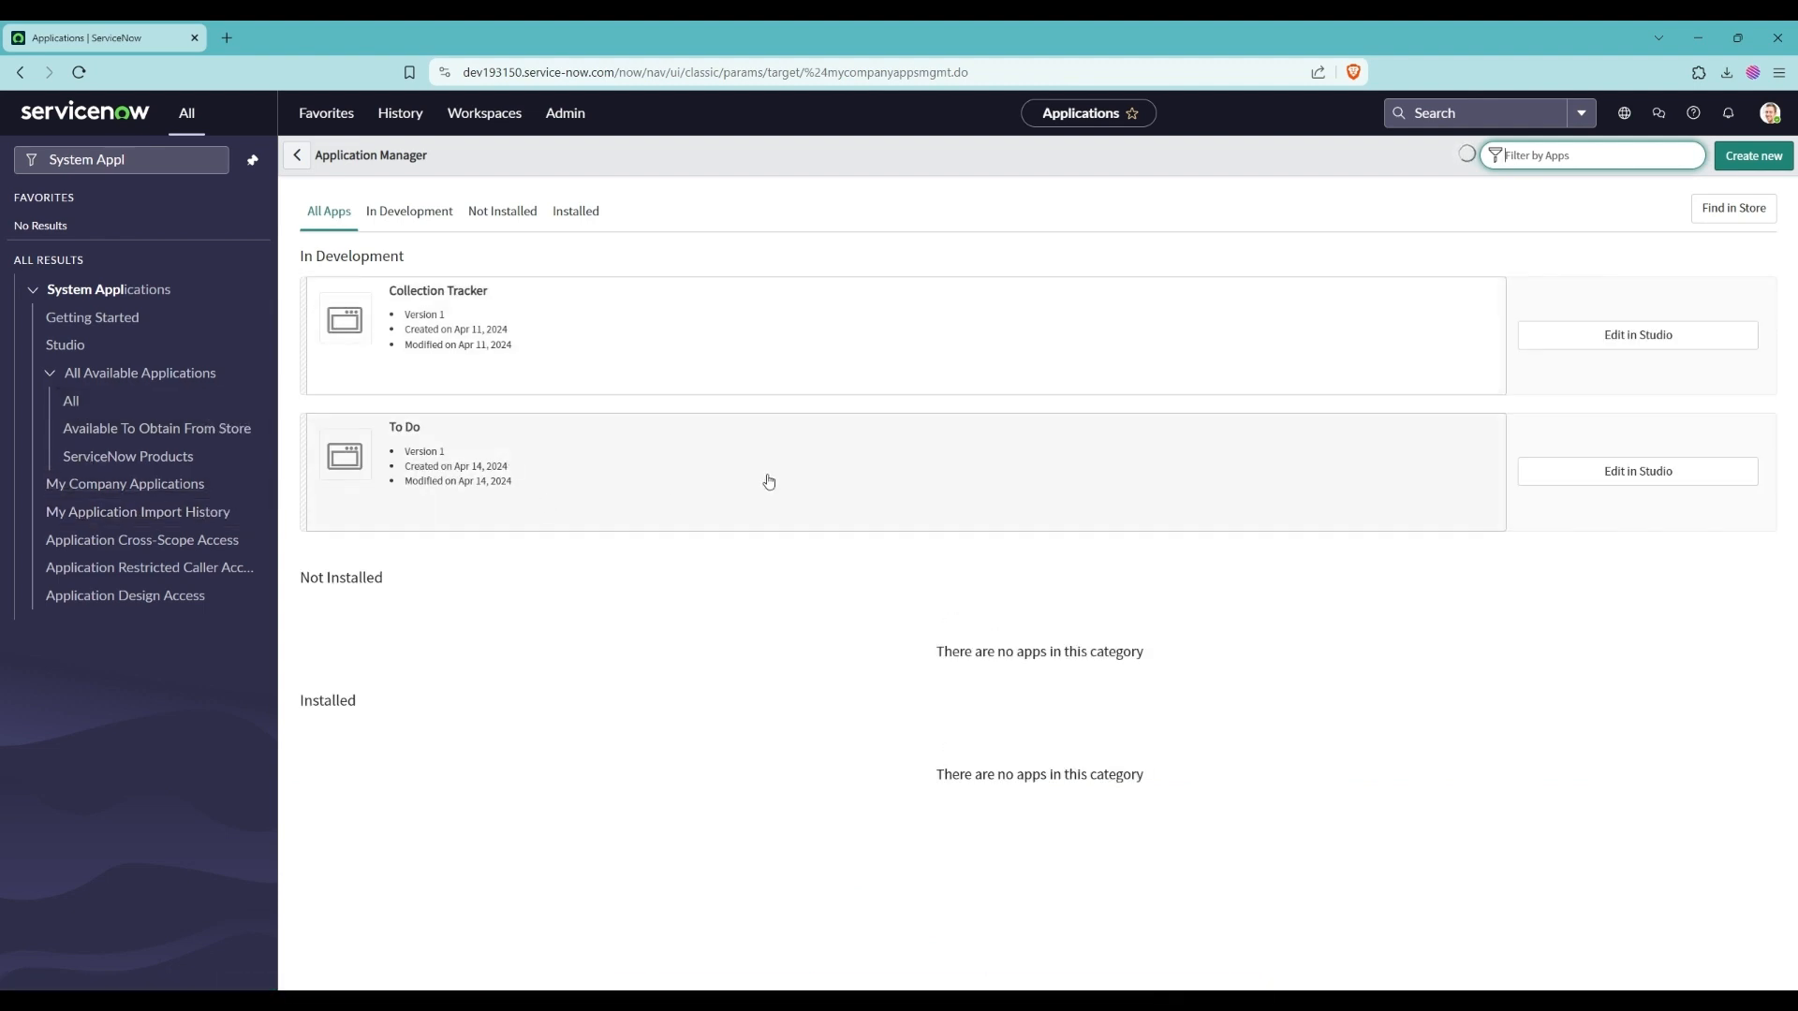
- Start a new application named "Innovate" with the description "Employee Suggestion box"
click(1767, 164)
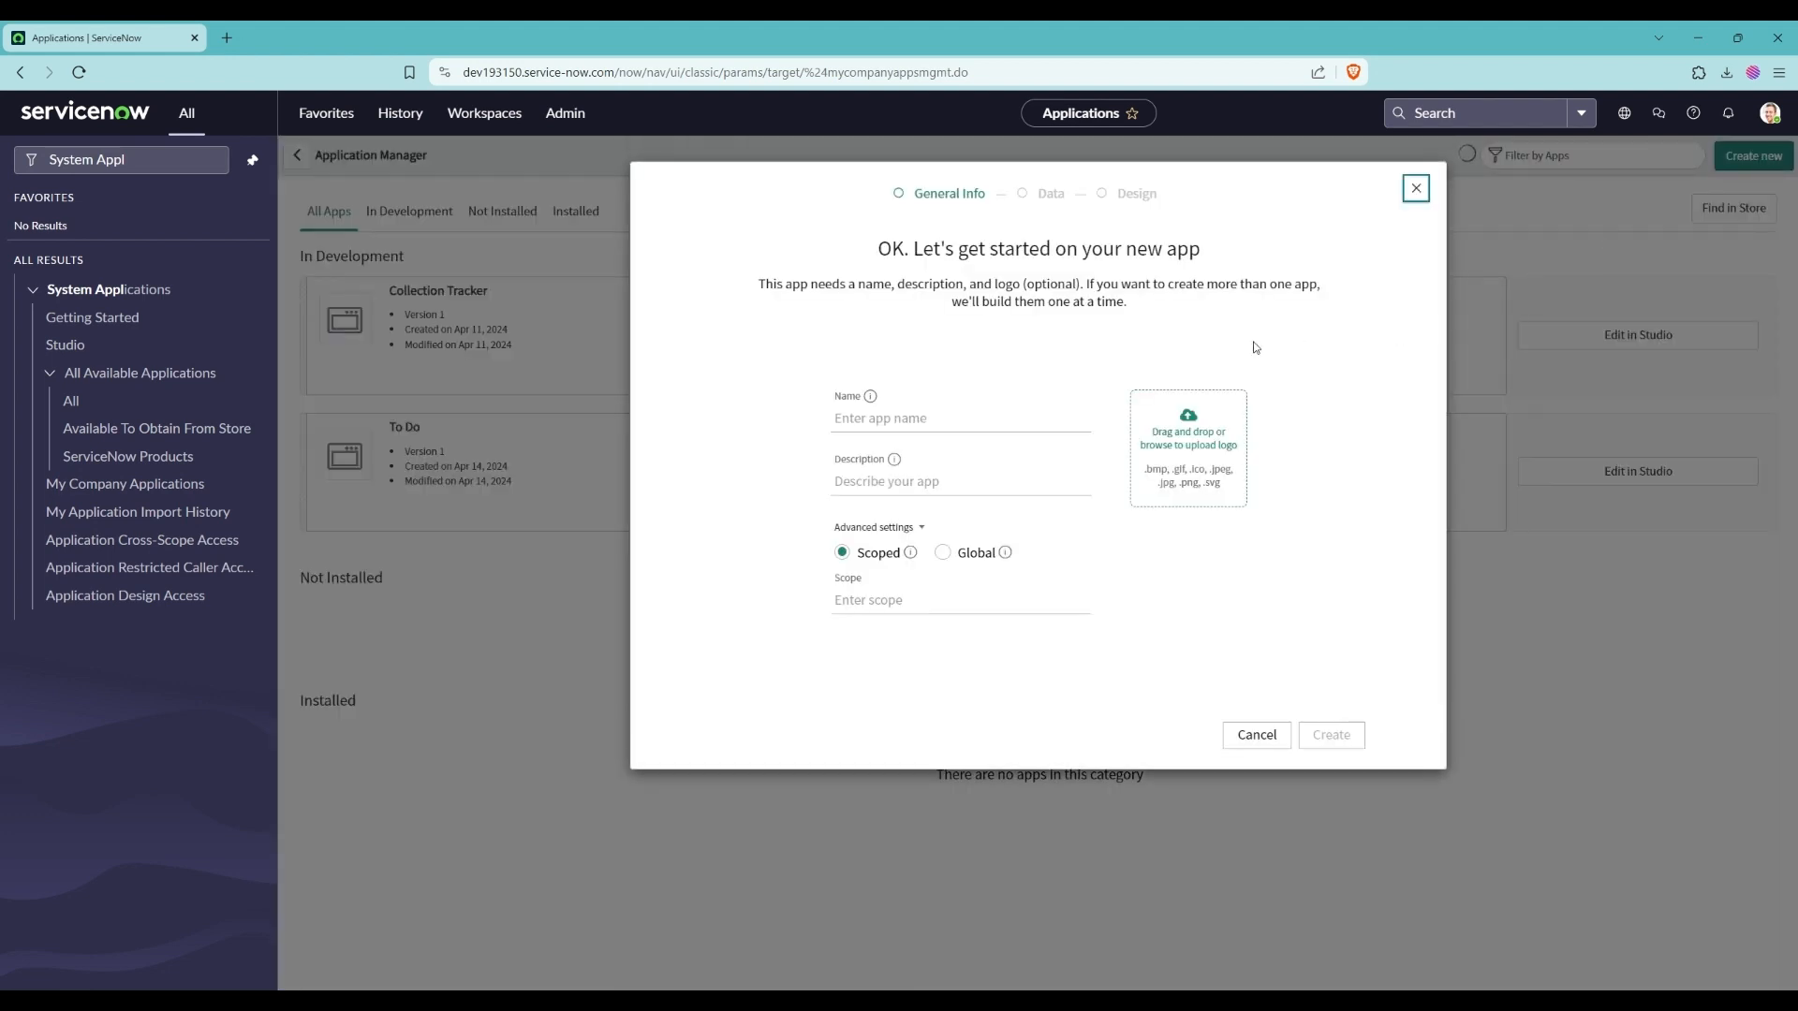
click(974, 429)
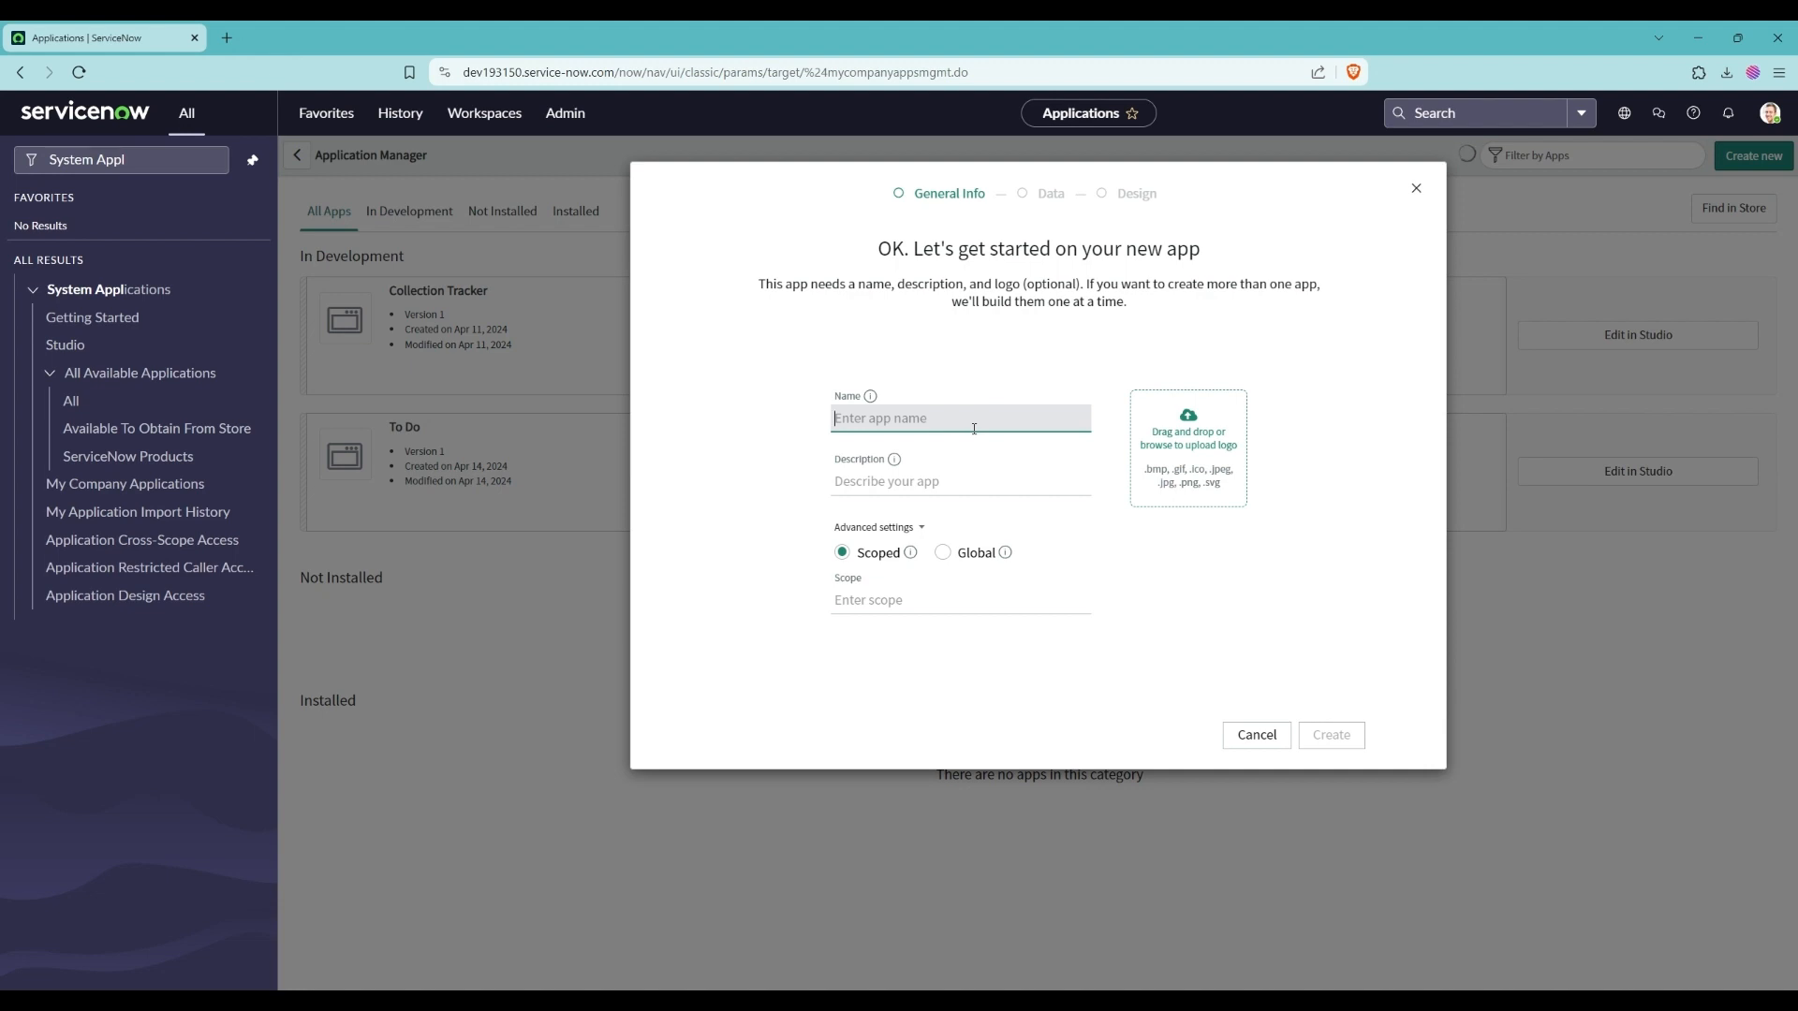
text(Inno)
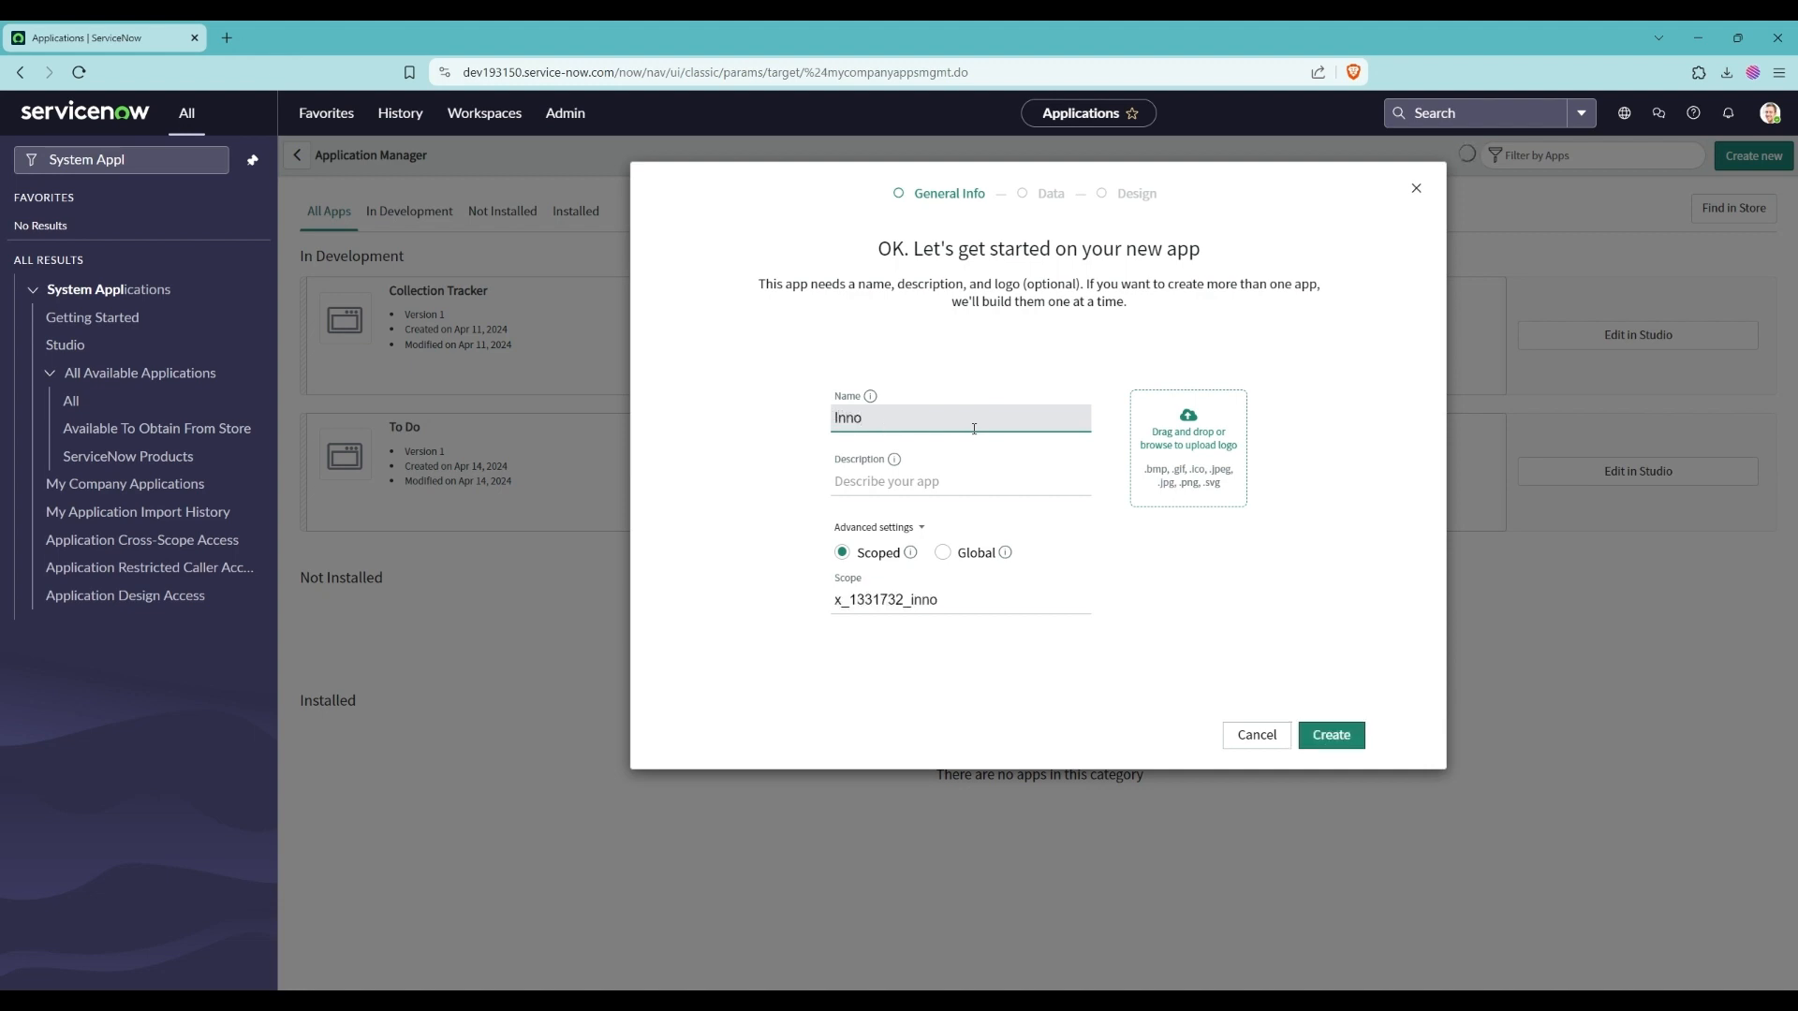
text(vate)
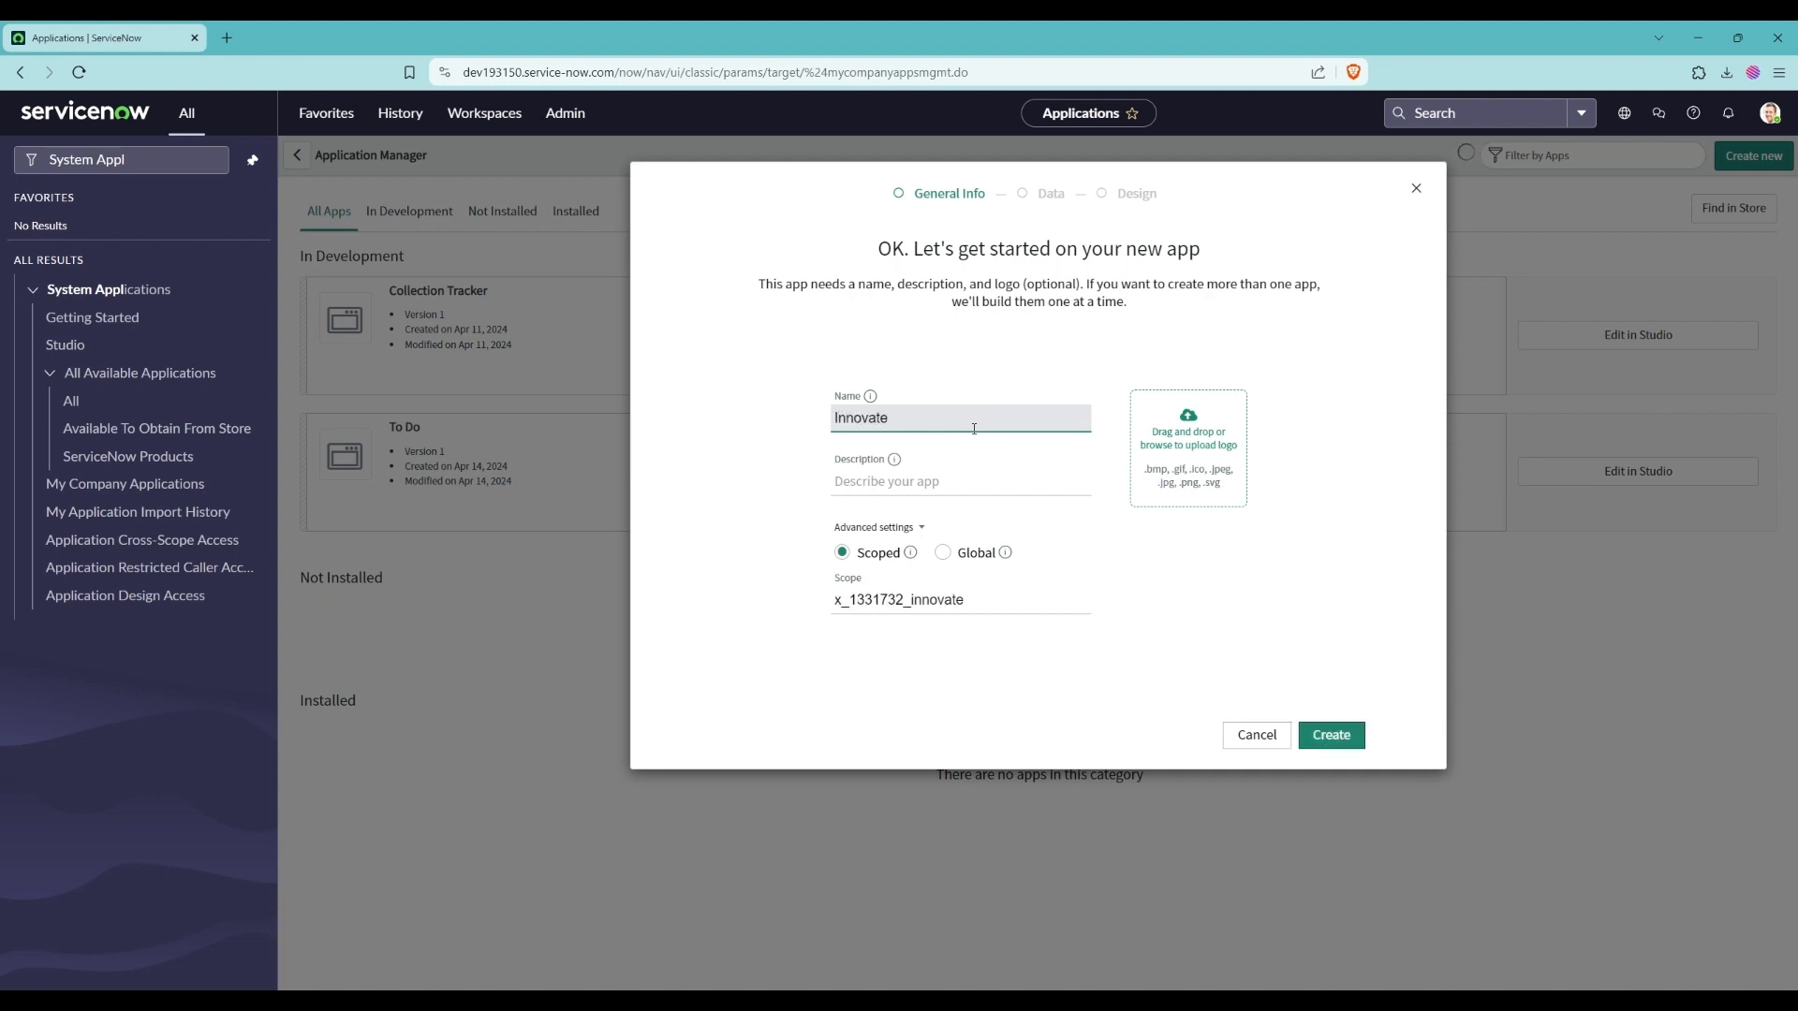
click(973, 486)
text(Emp)
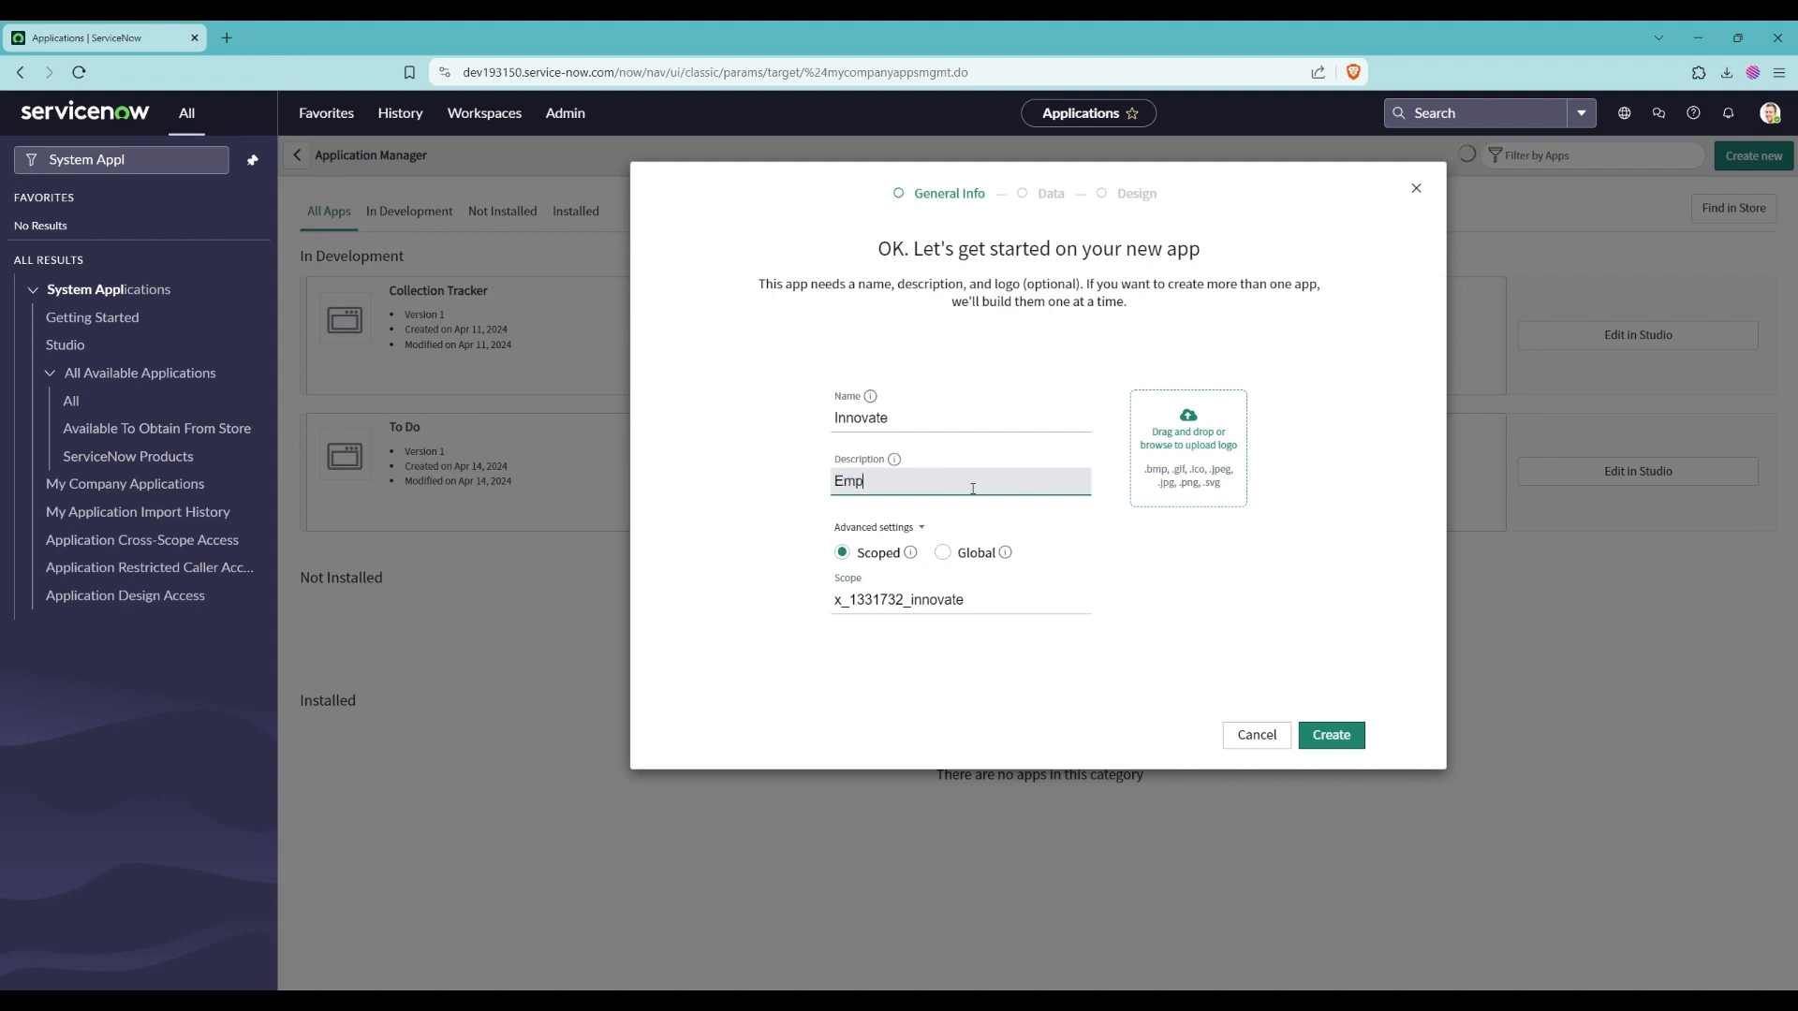
text(loyee Suggestion box)
- Upload the light bulb idea image as the app's logo and create the scoped app
click(1187, 448)
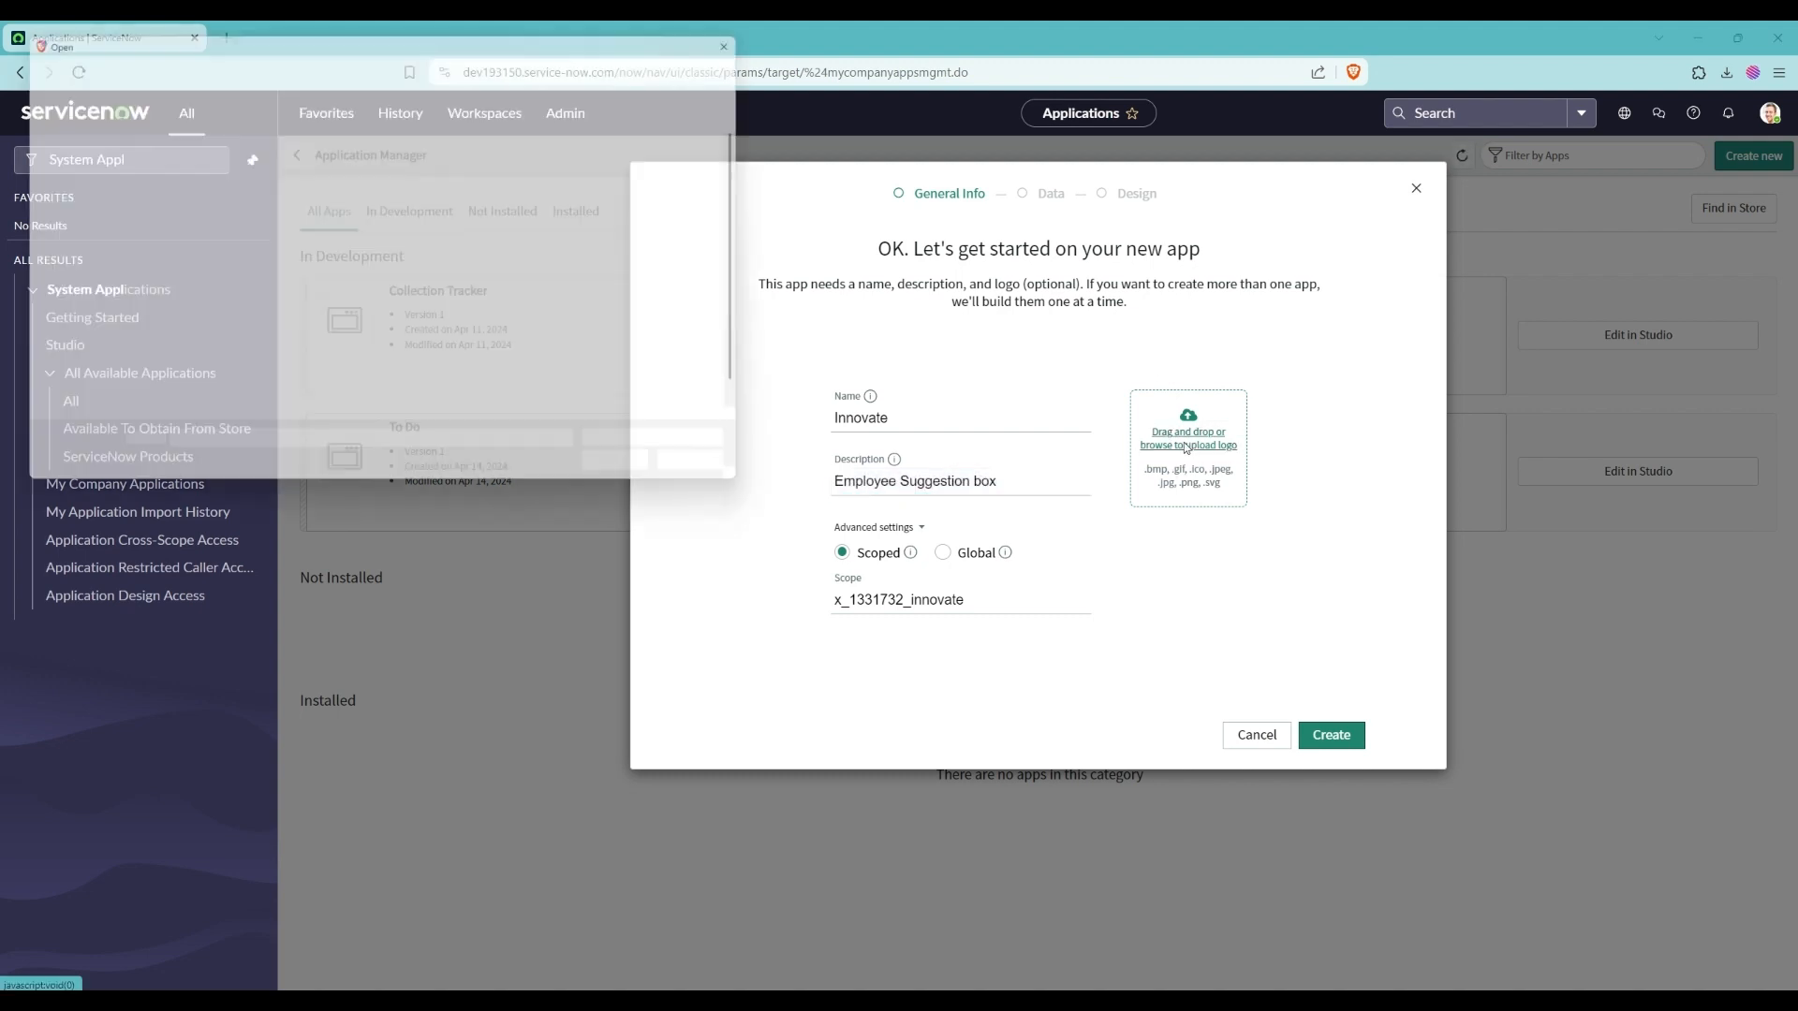
click(534, 274)
click(636, 477)
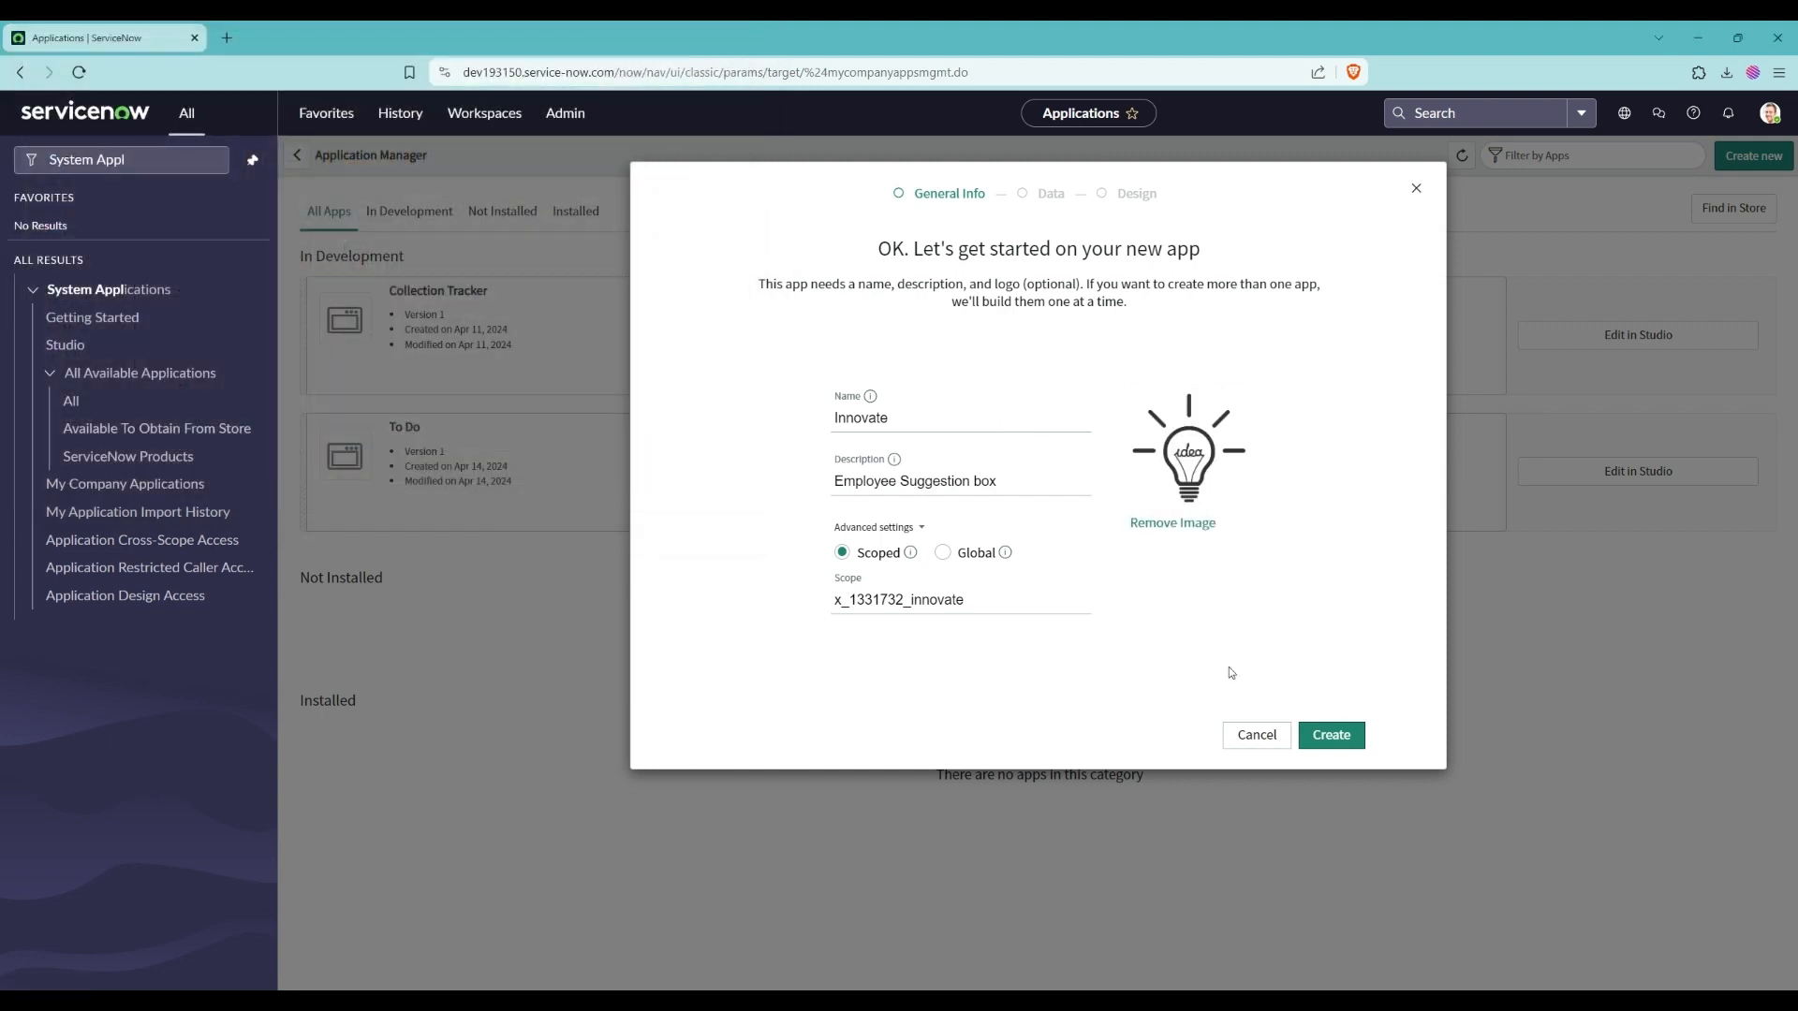
click(1330, 737)
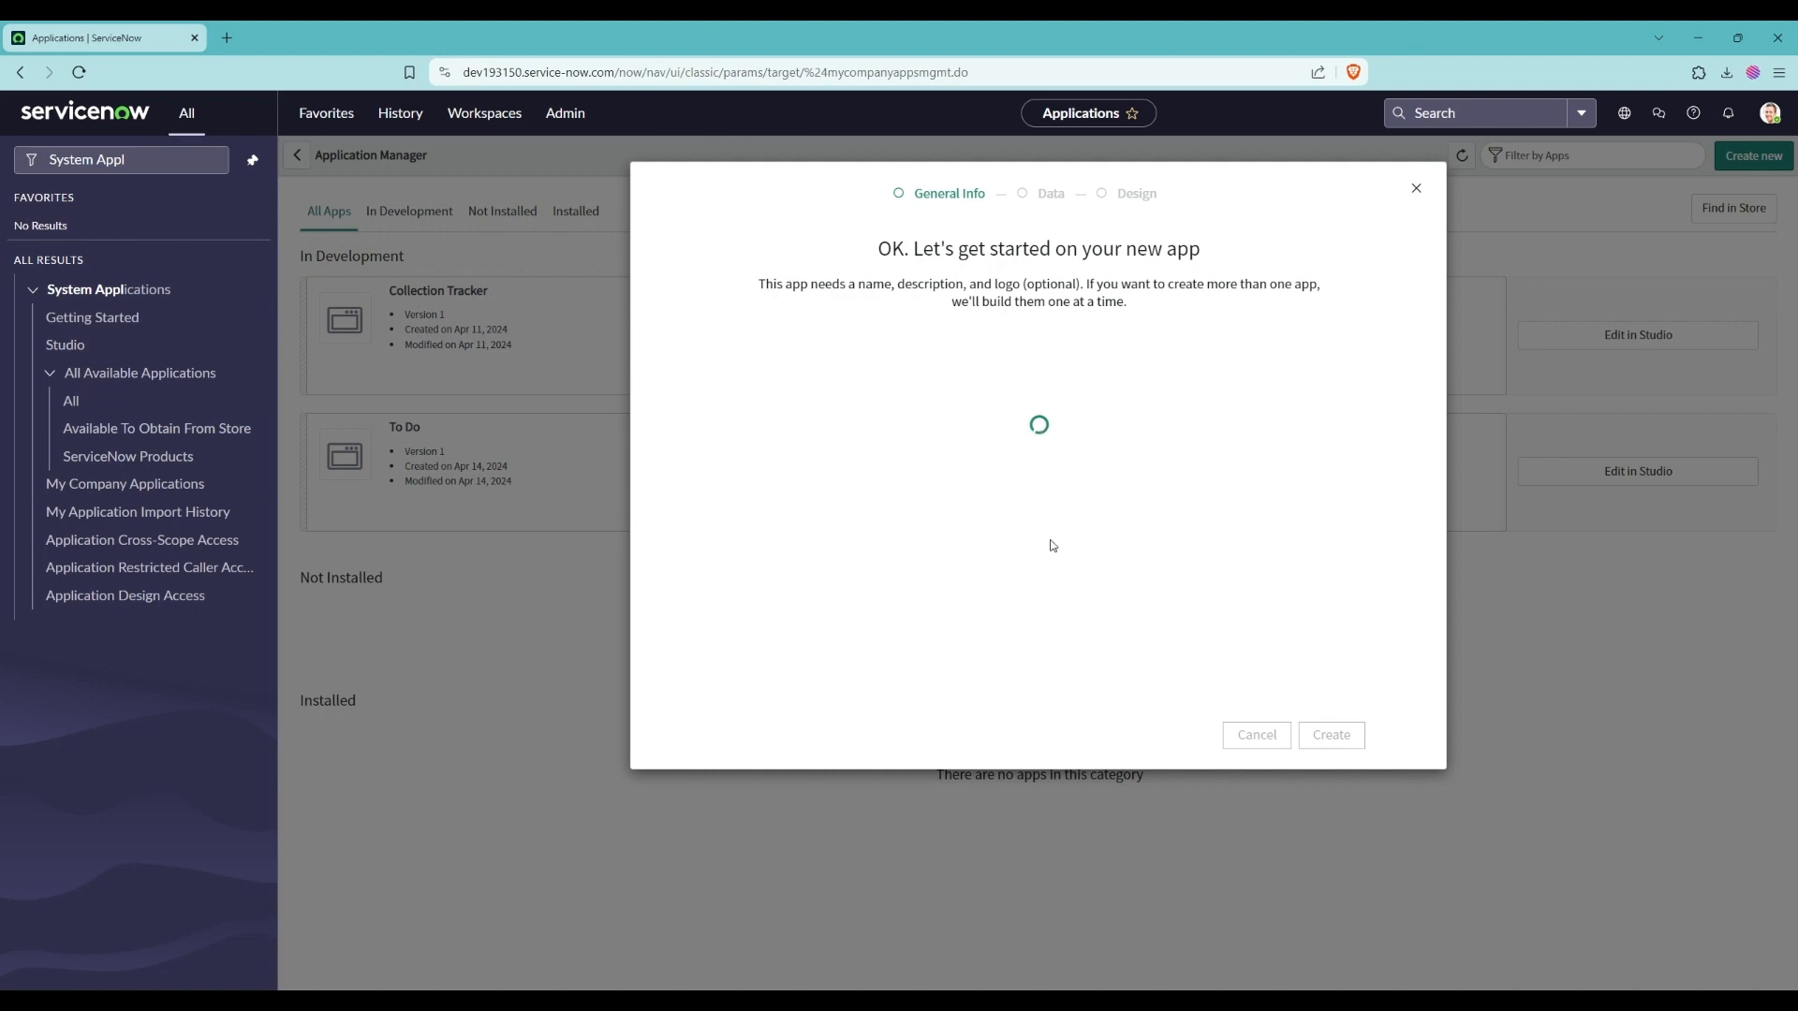
- Create a new role named "employee" for the Innovate app
click(900, 464)
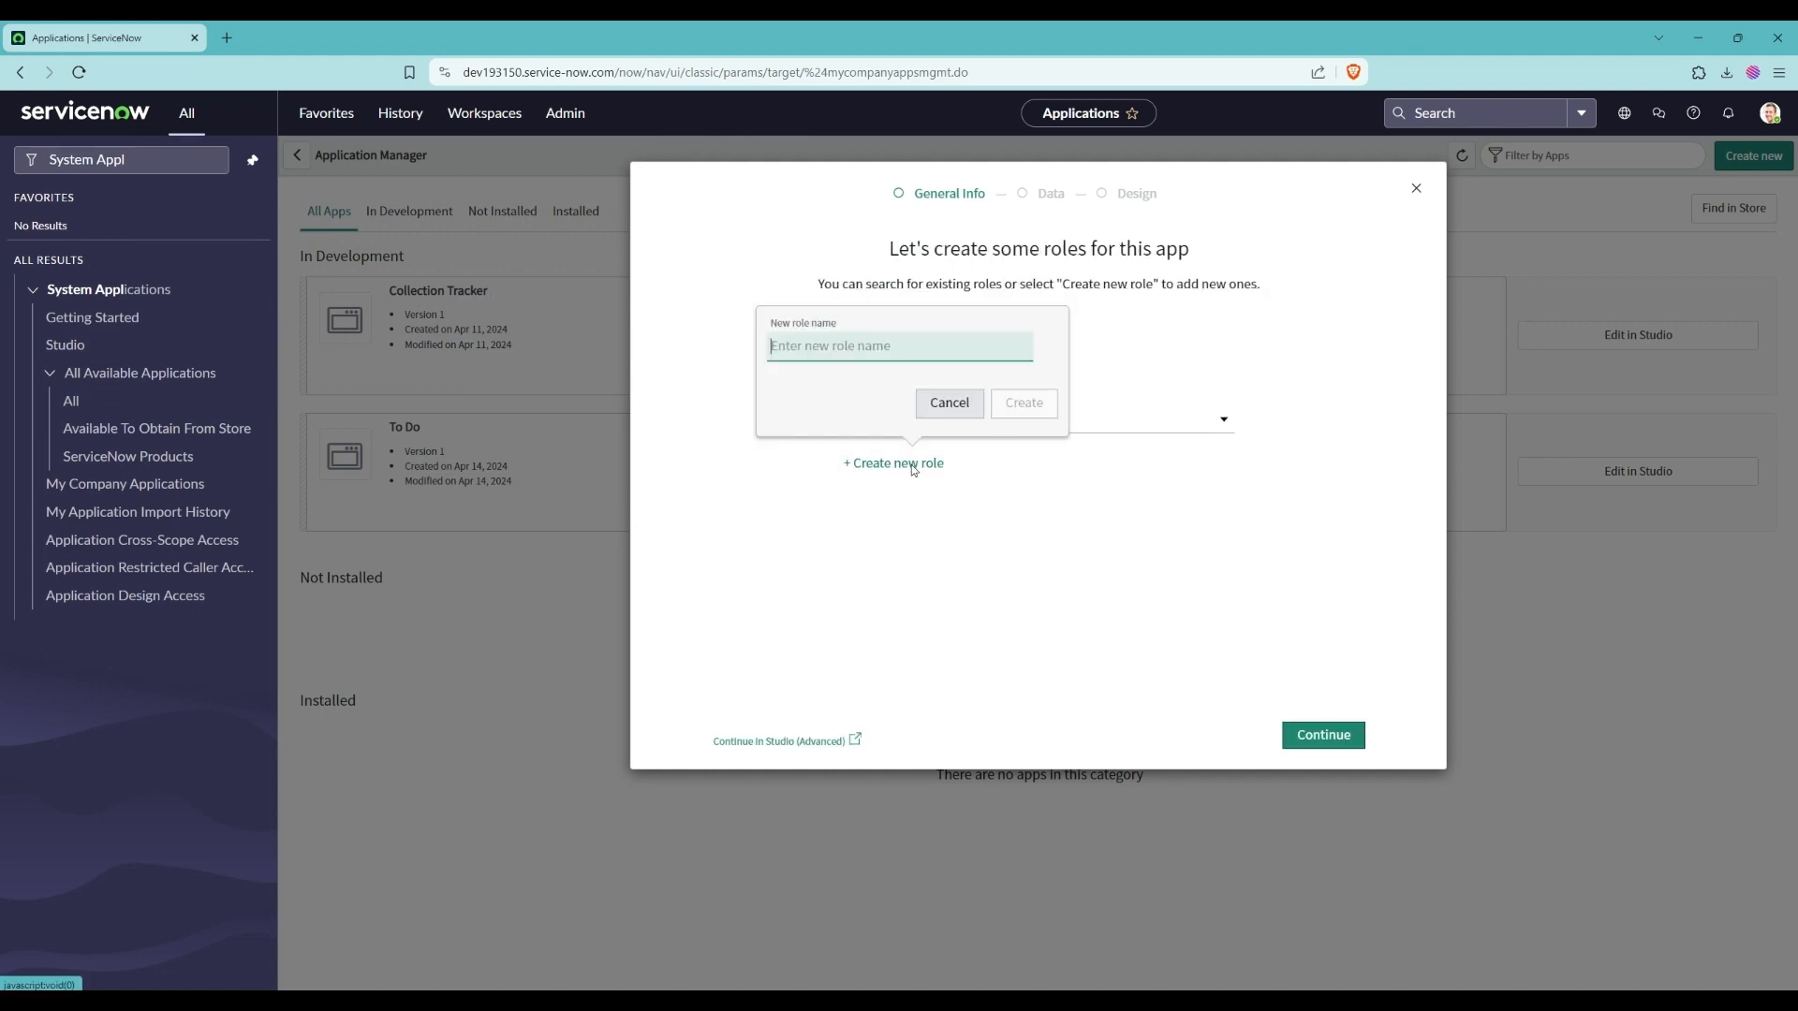
text(e)
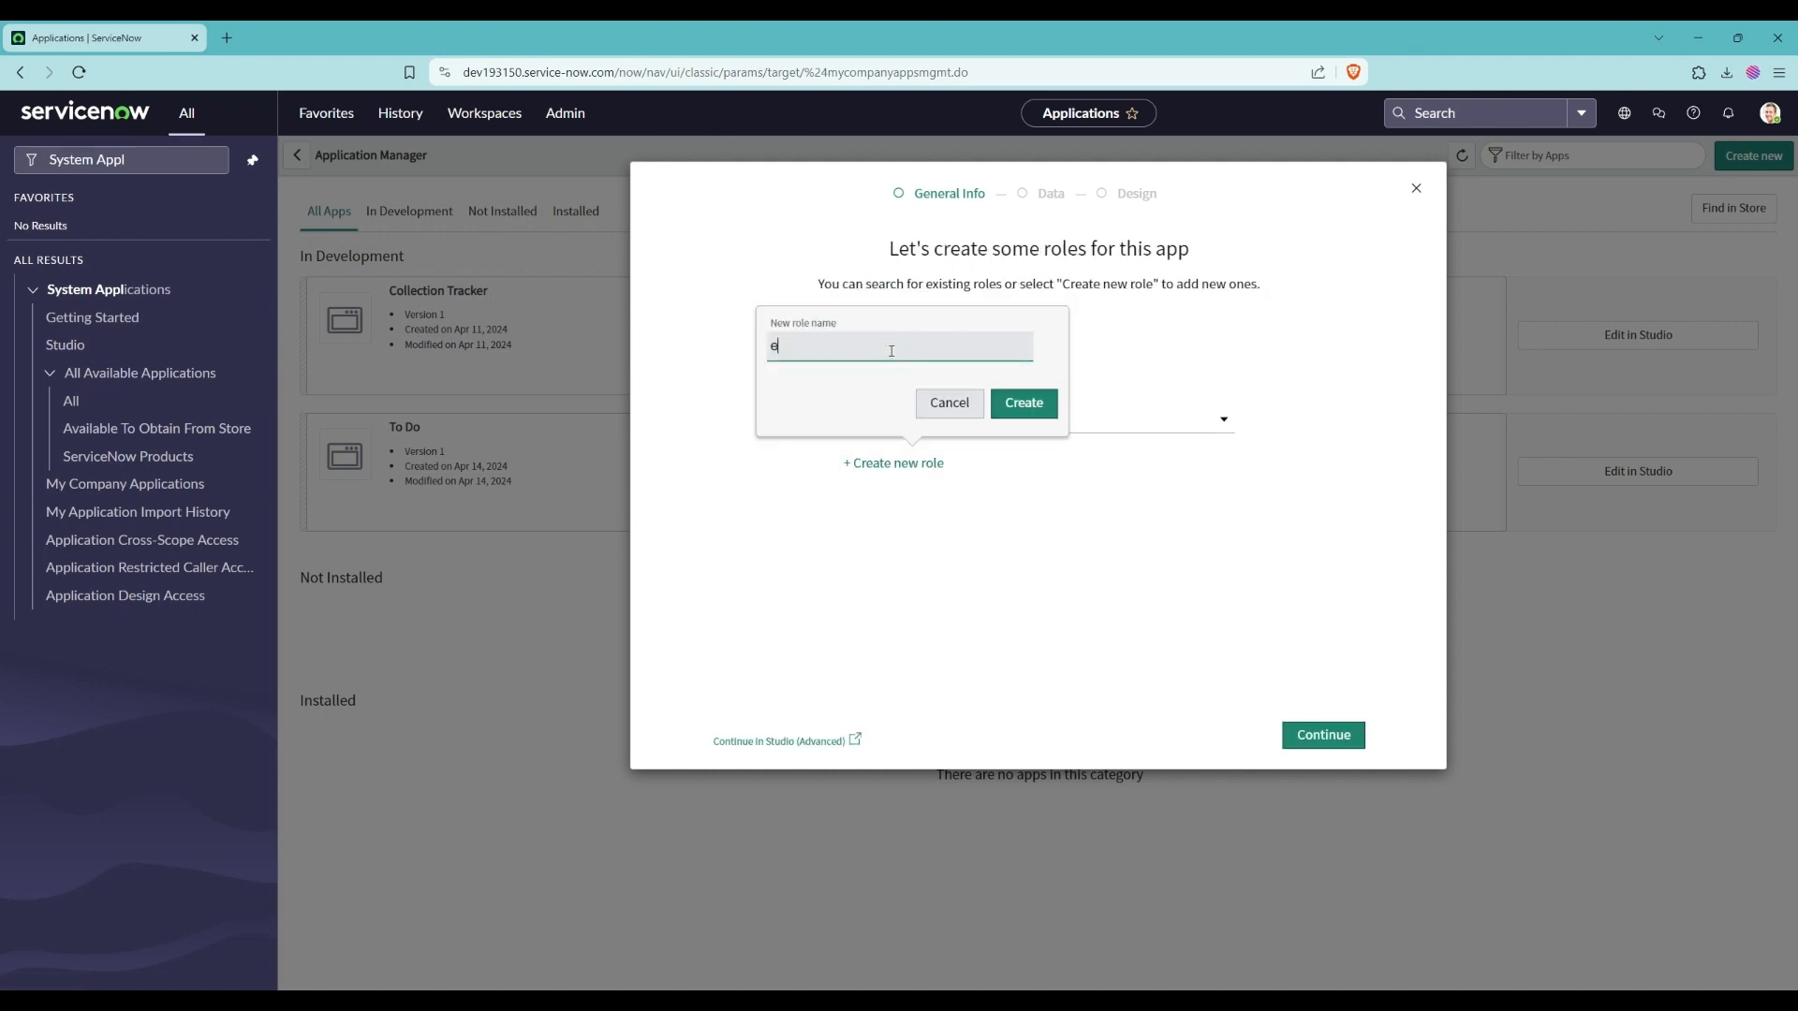
text(mployee)
click(1025, 410)
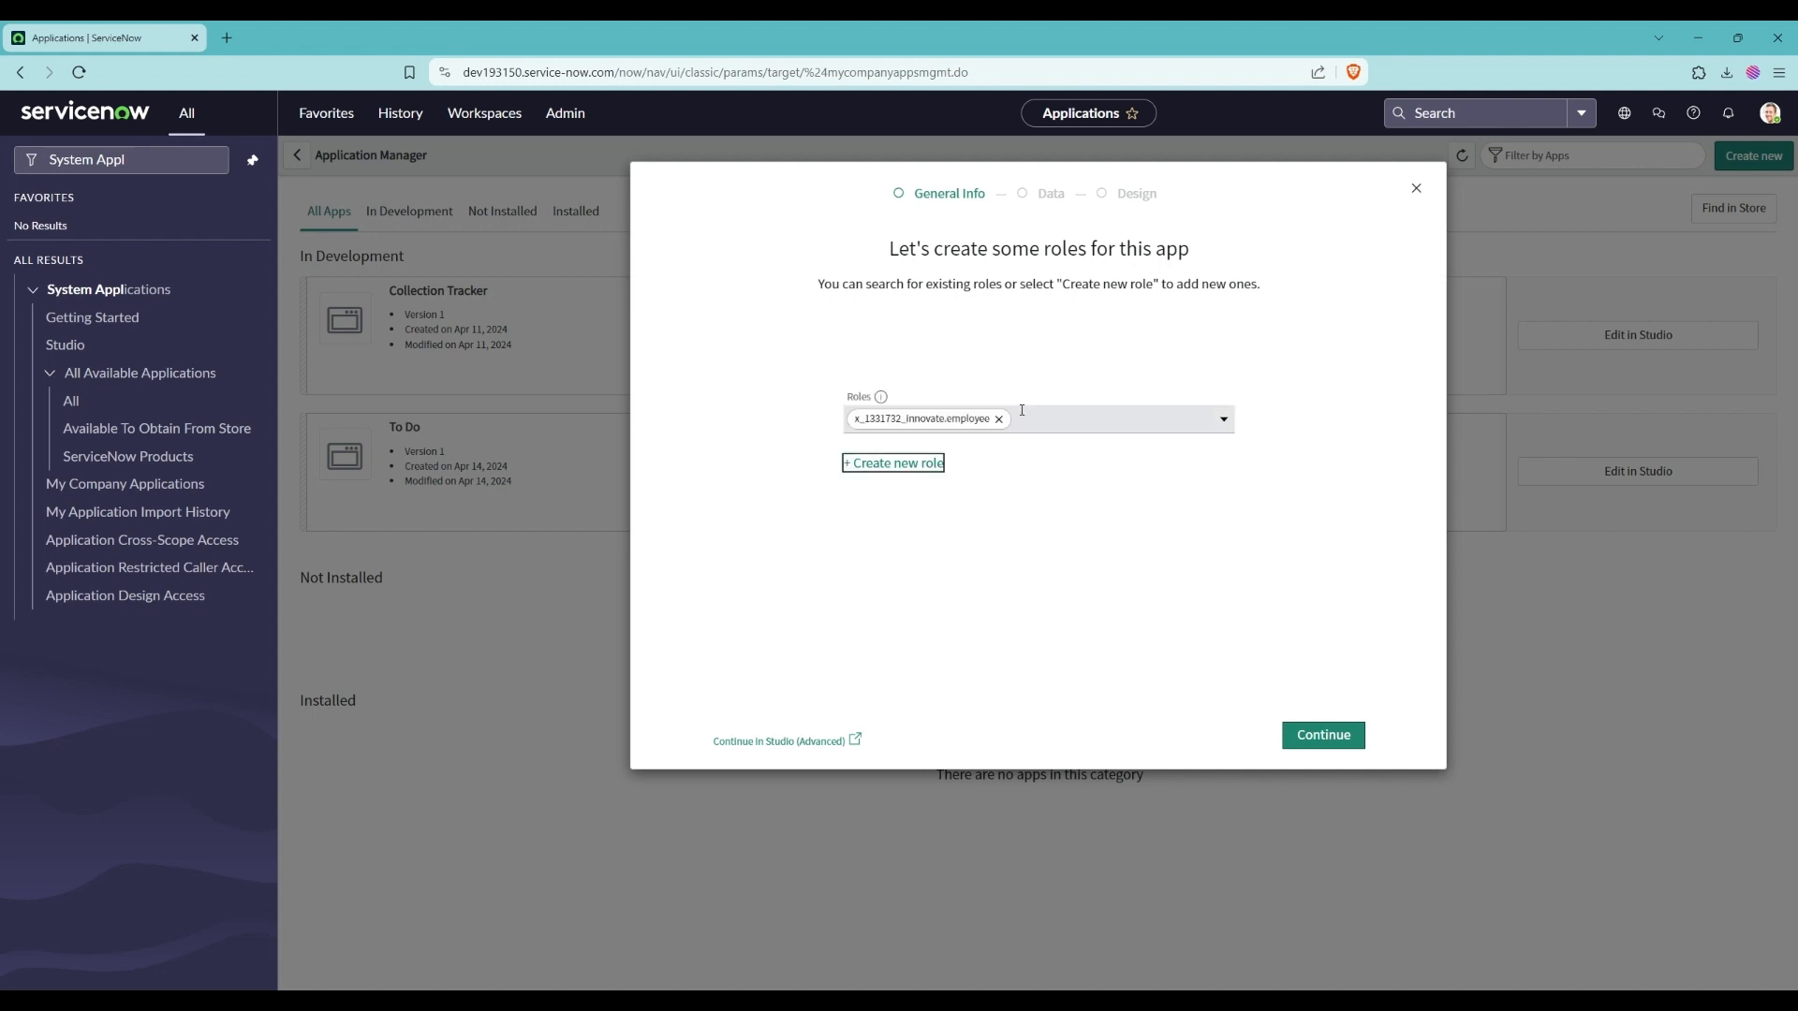
- Choose the Classic format for the app and proceed to the data tables stage
click(1318, 748)
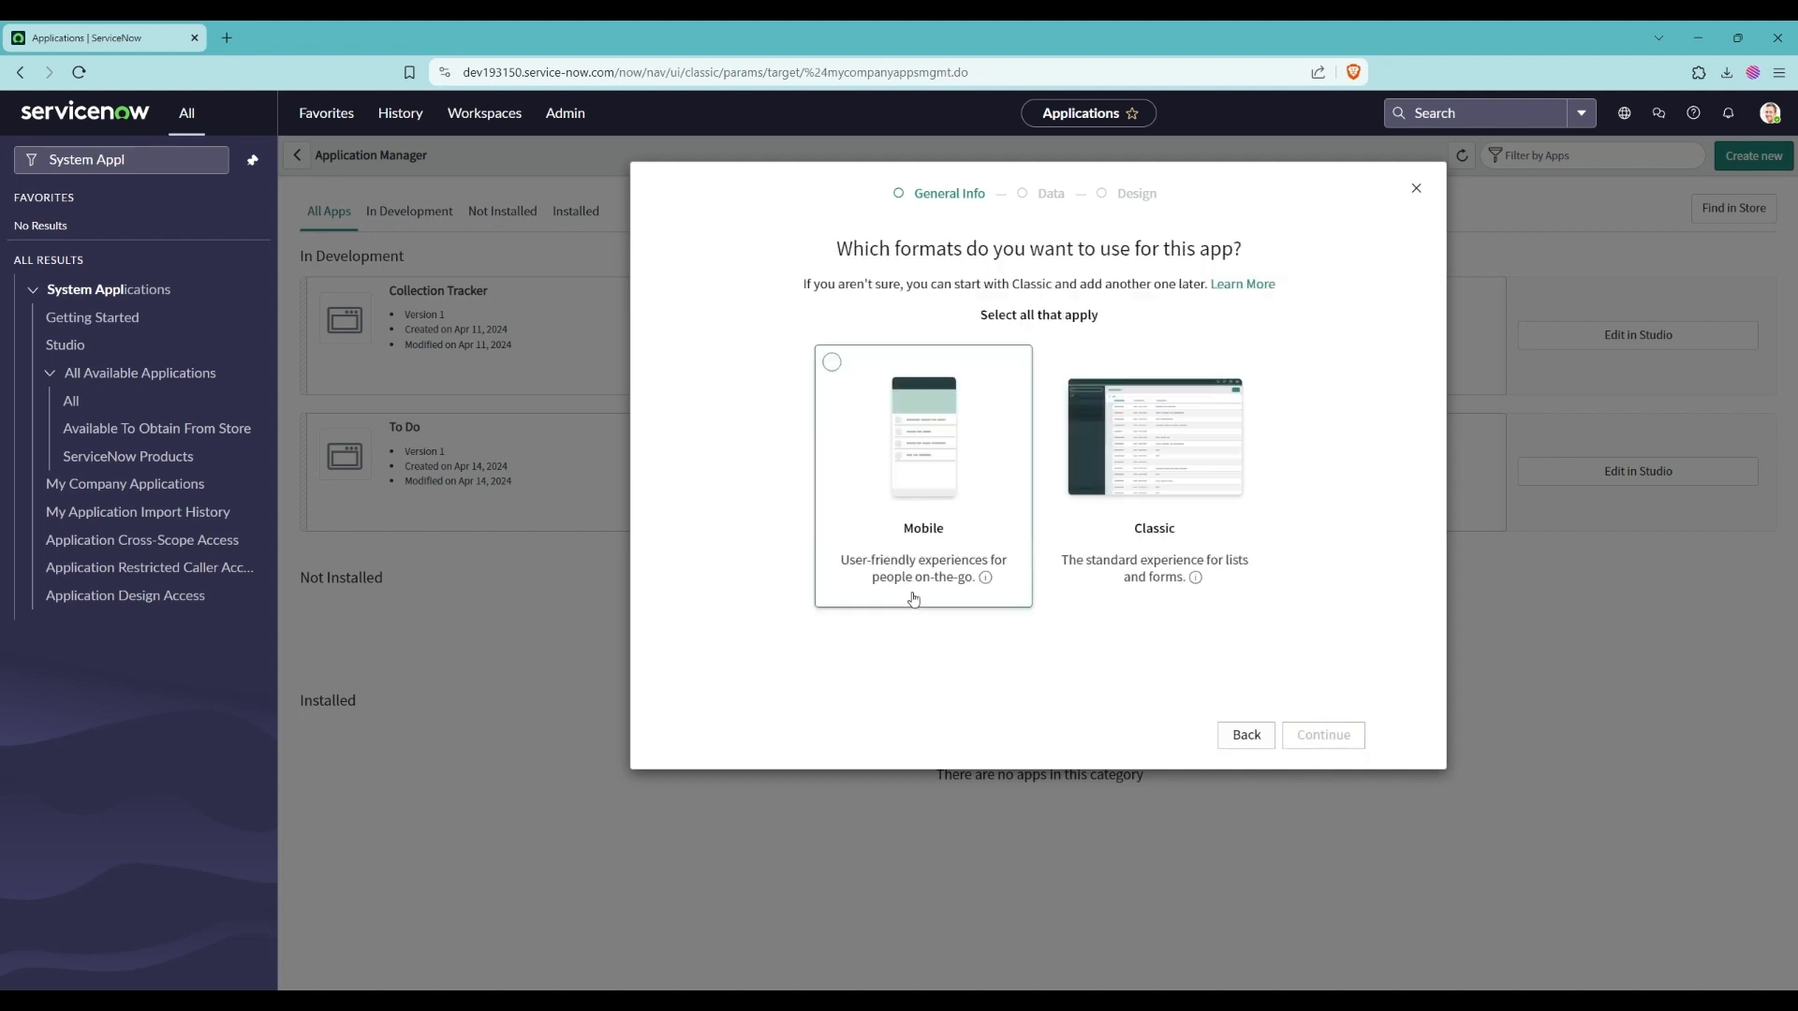
click(1158, 464)
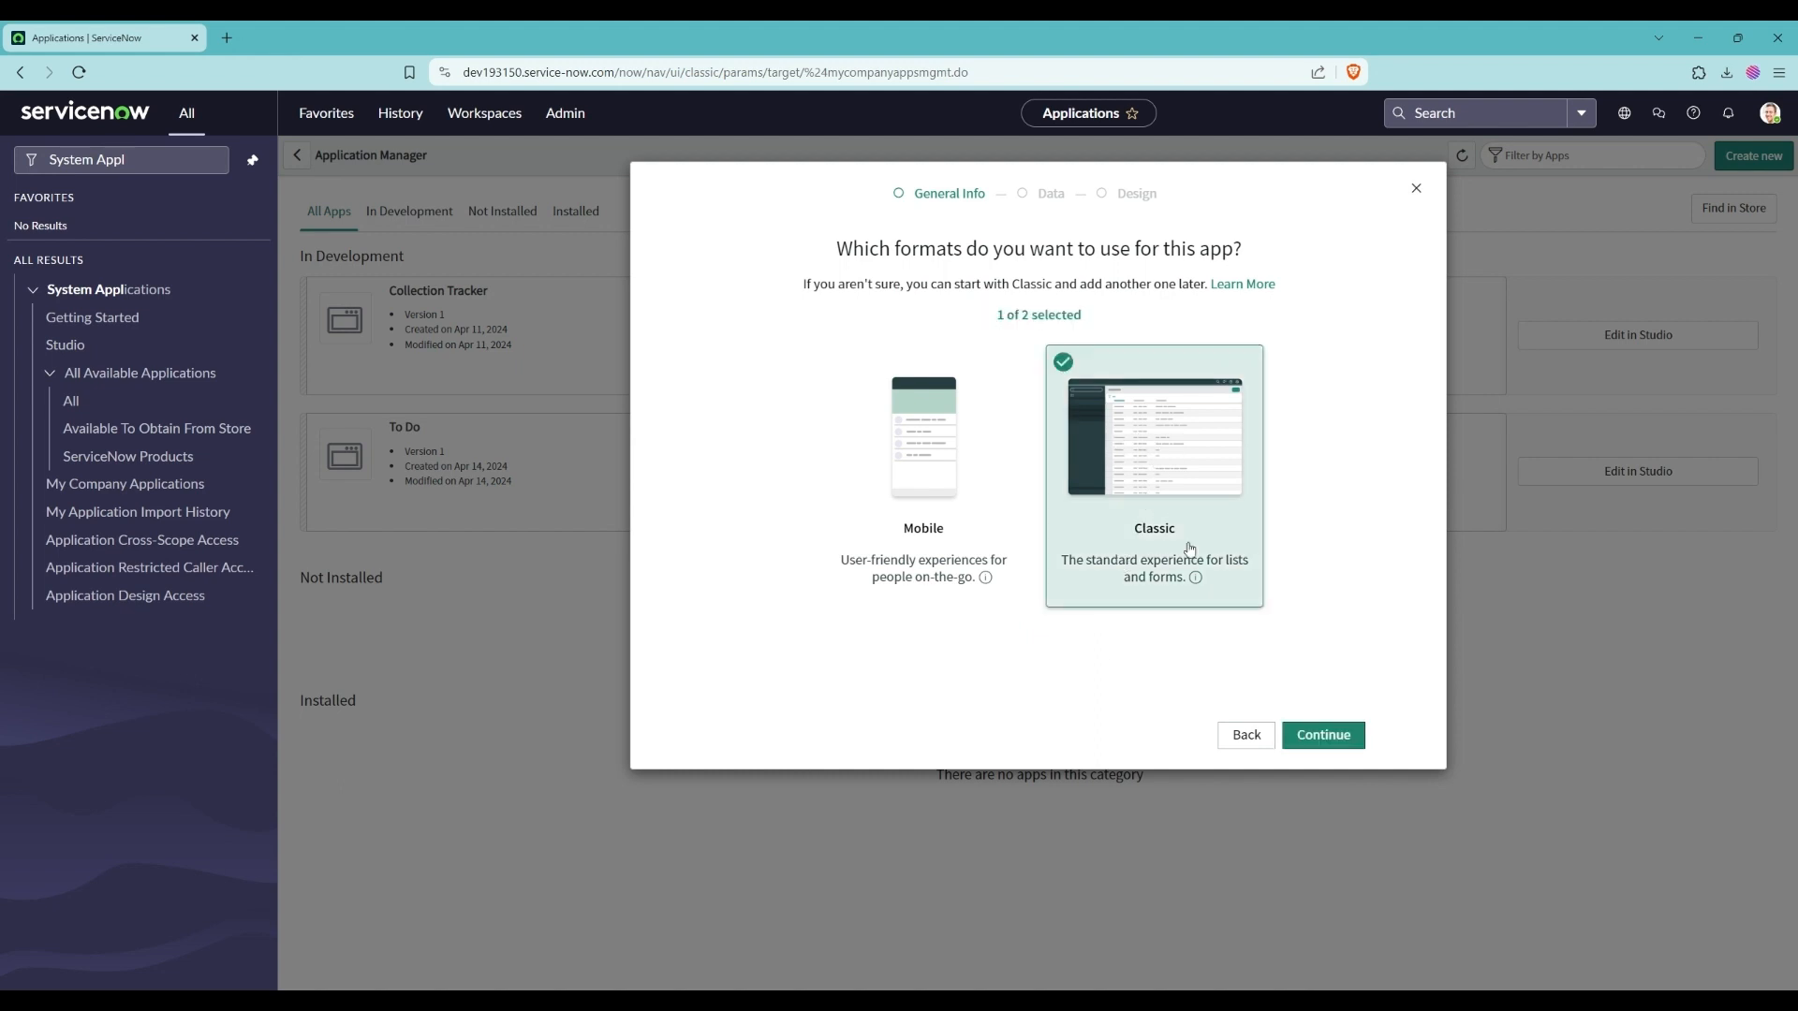
click(1323, 735)
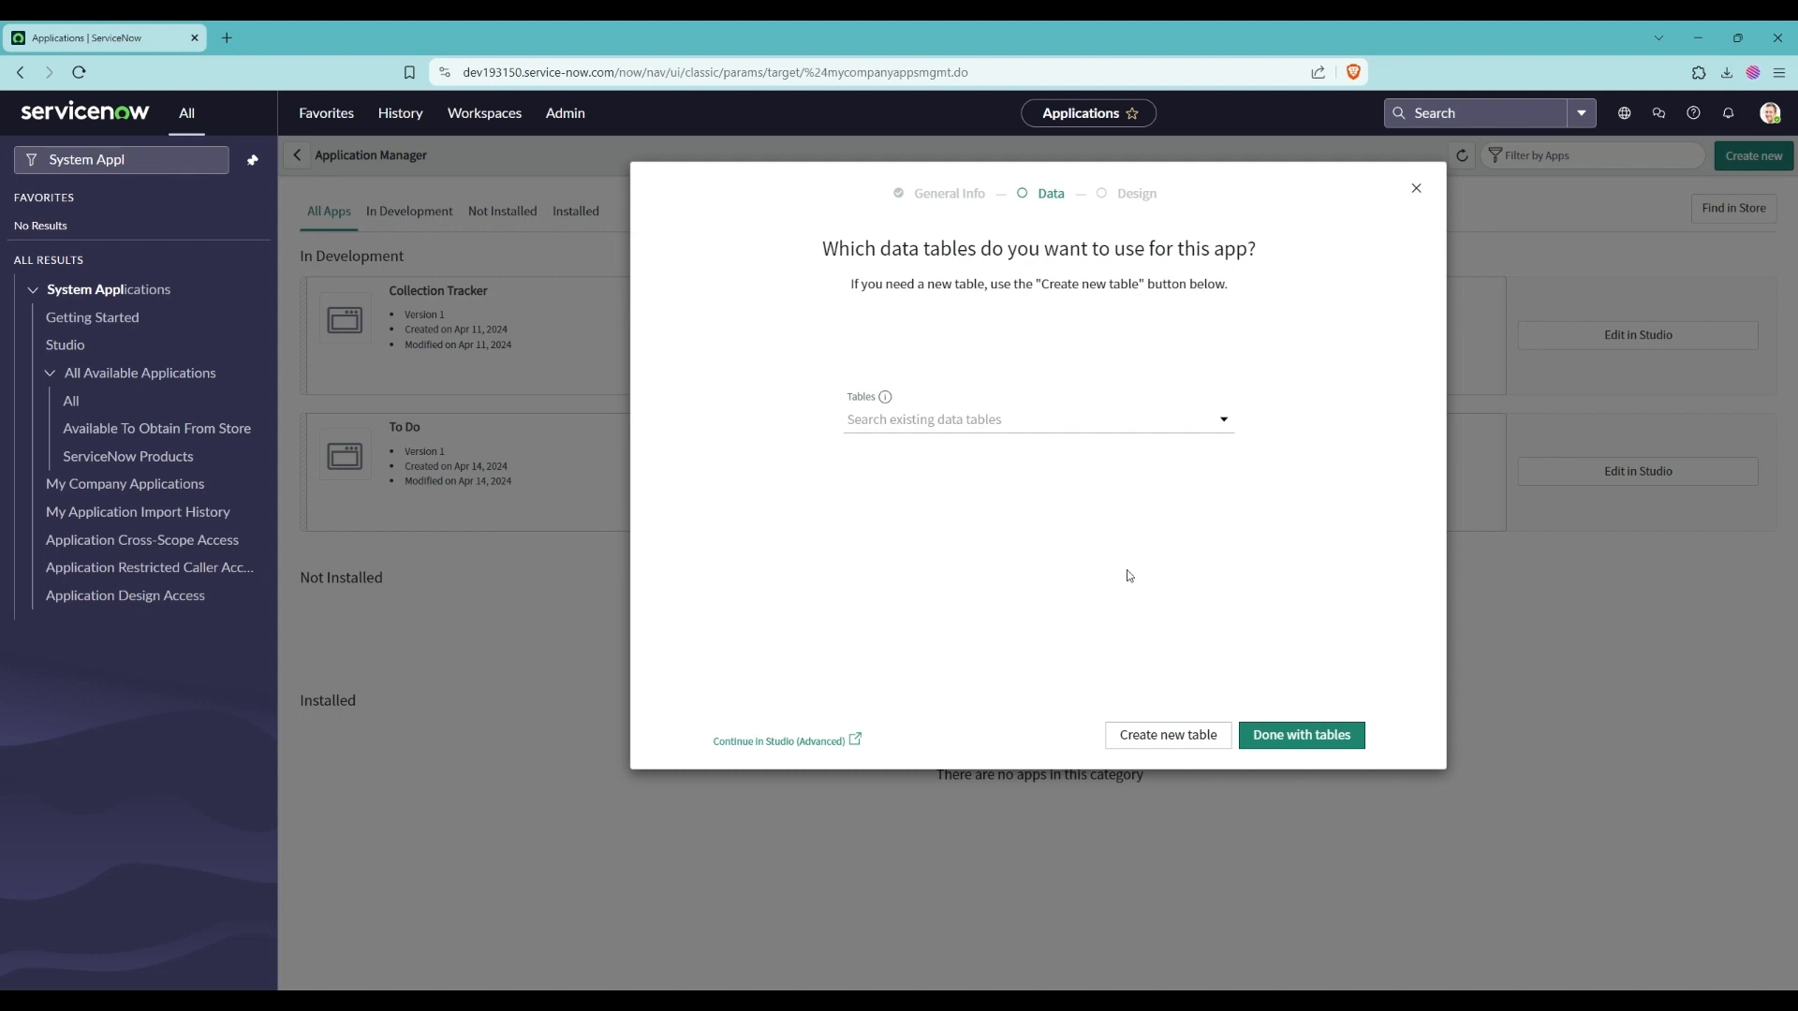
- Start a new data table for the app, created from scratch
click(1170, 740)
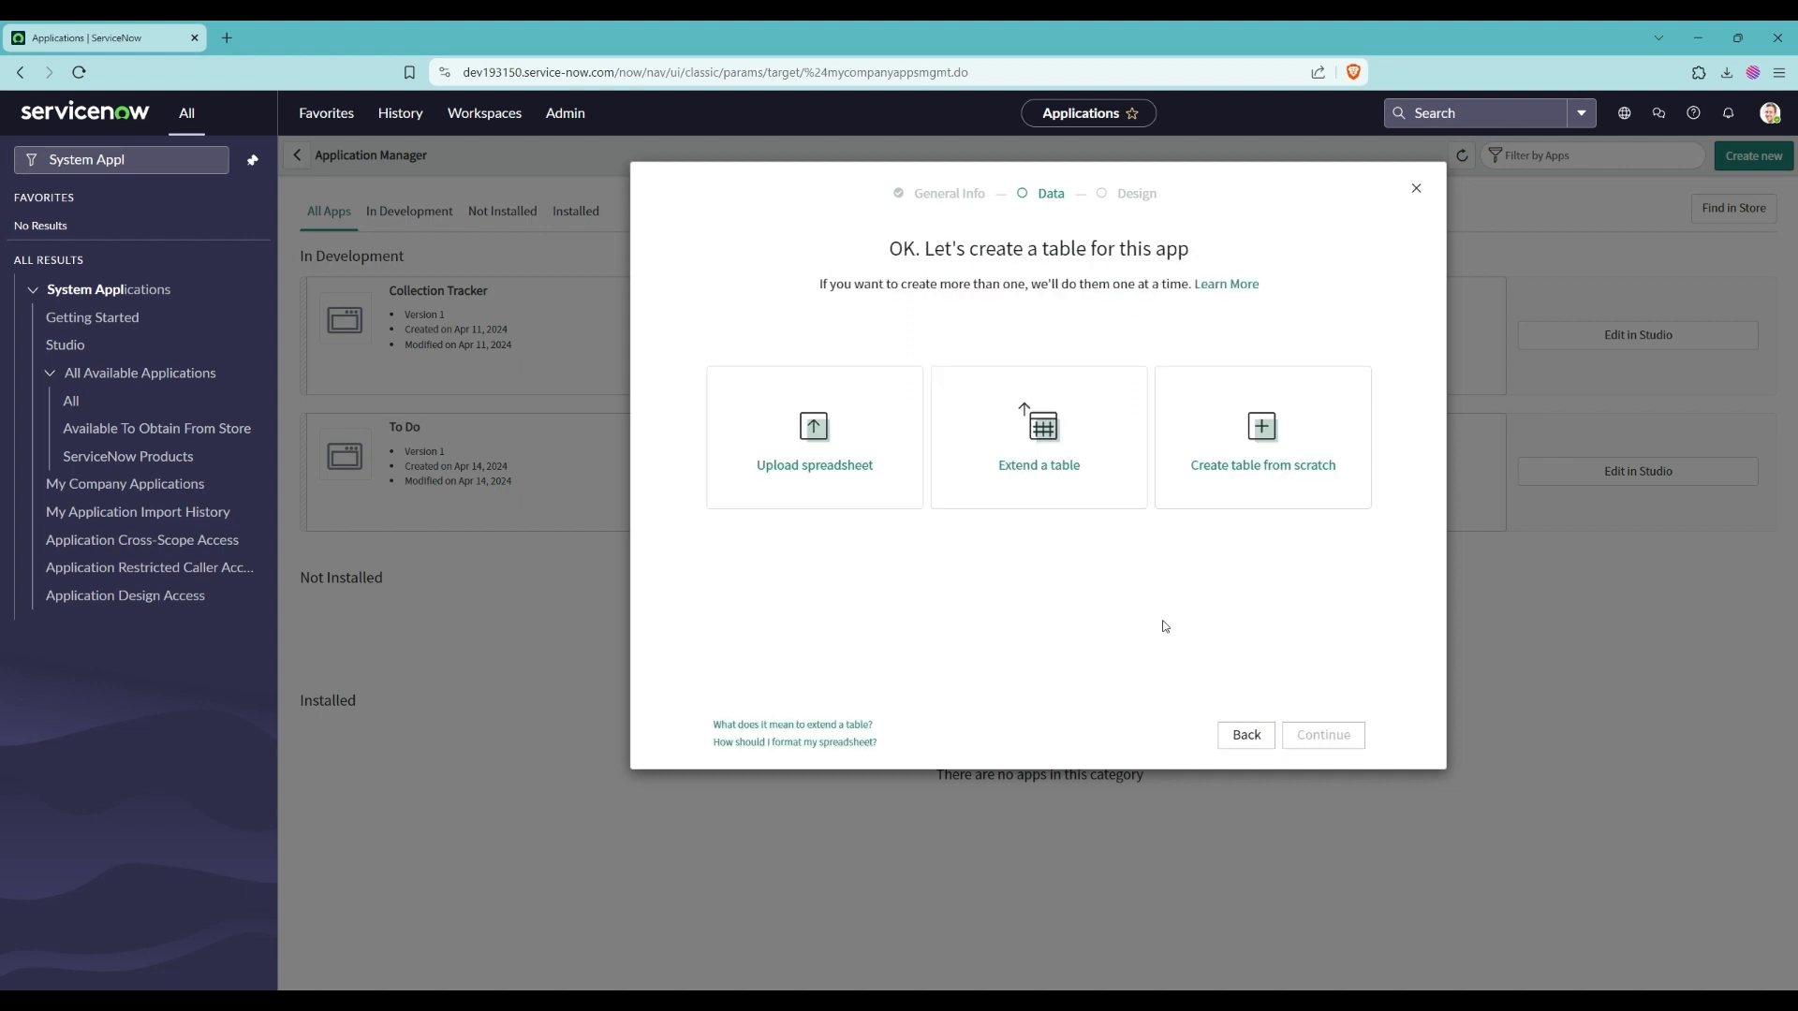
click(1270, 446)
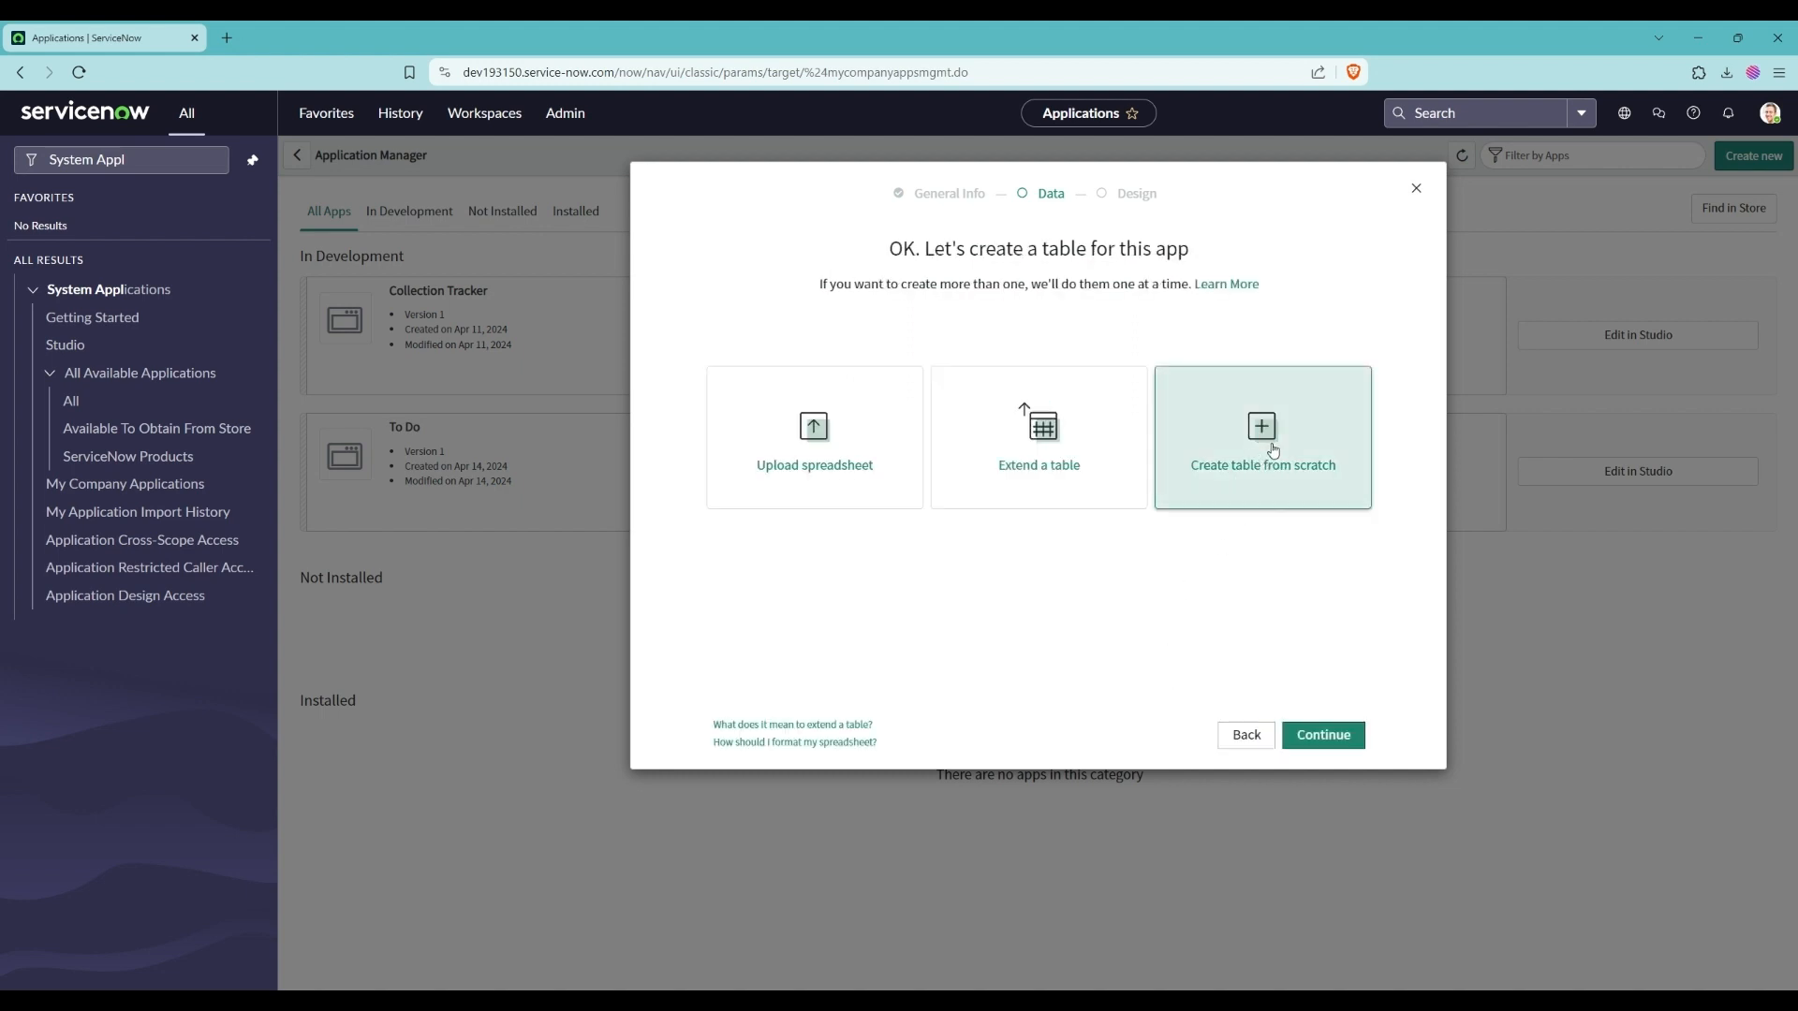
click(1323, 736)
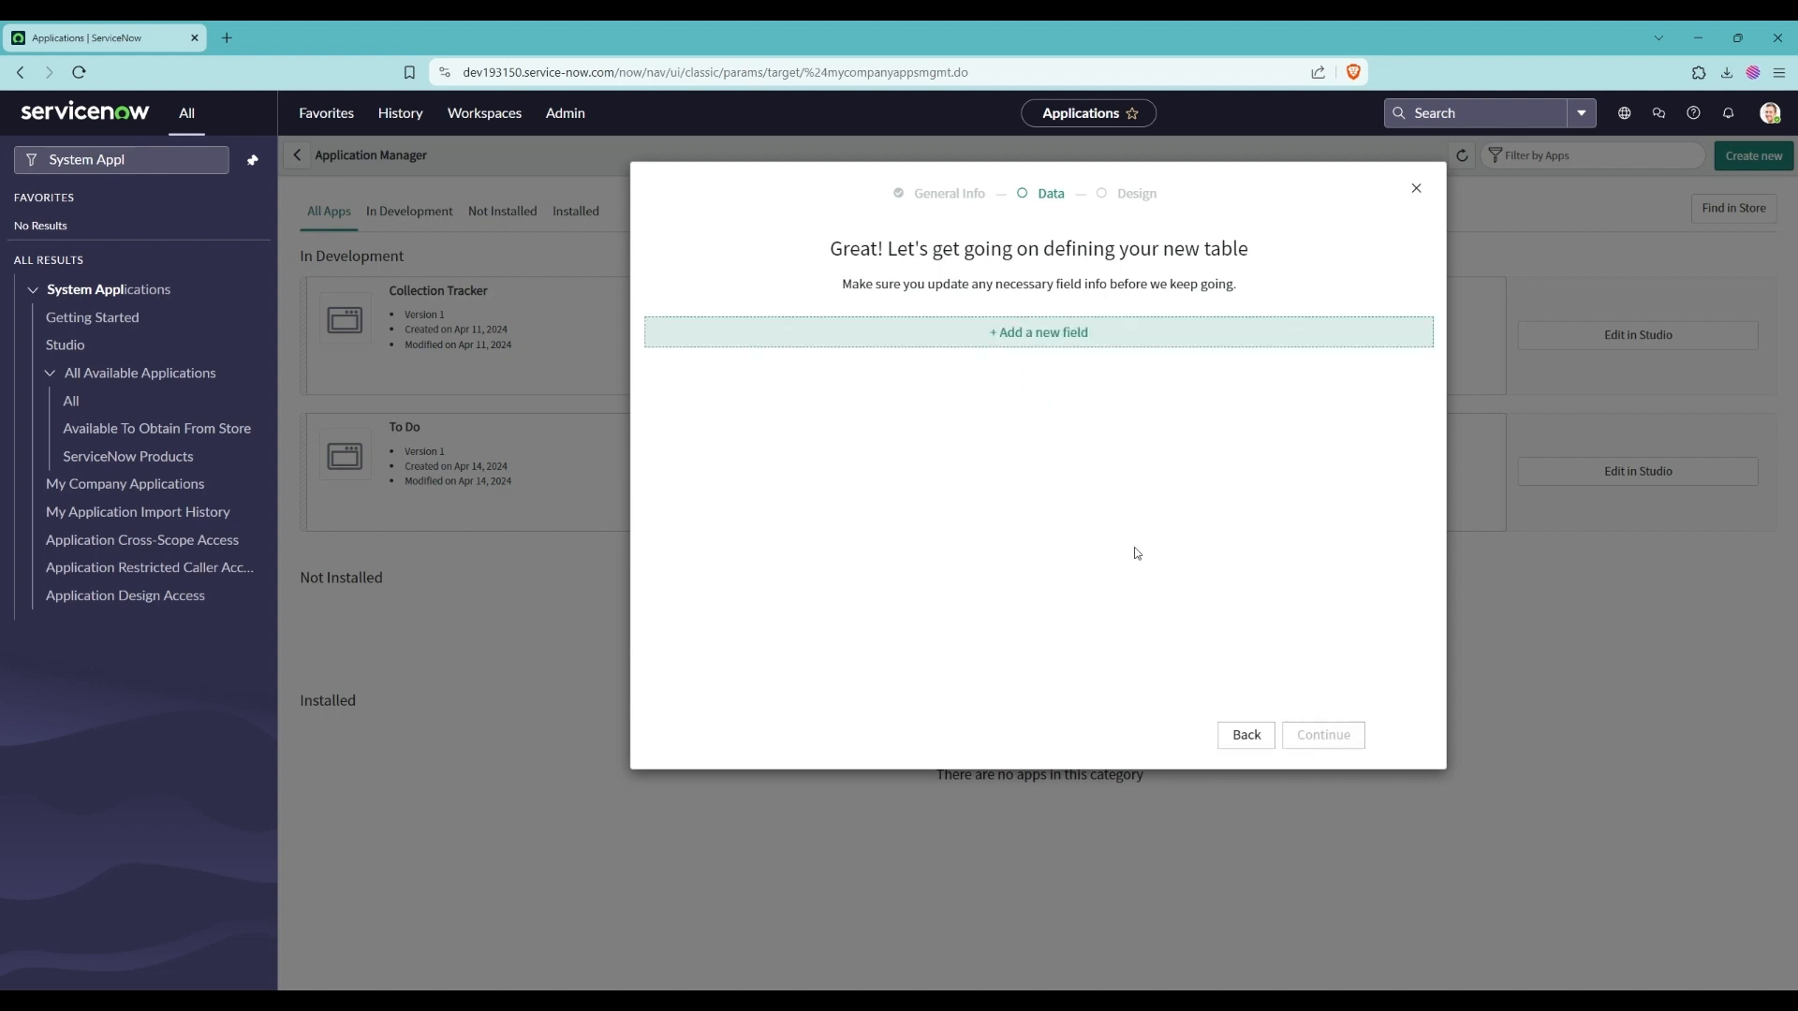
- Add a "Short Description" field of type String with a character limit of 125 to the new table
click(1054, 339)
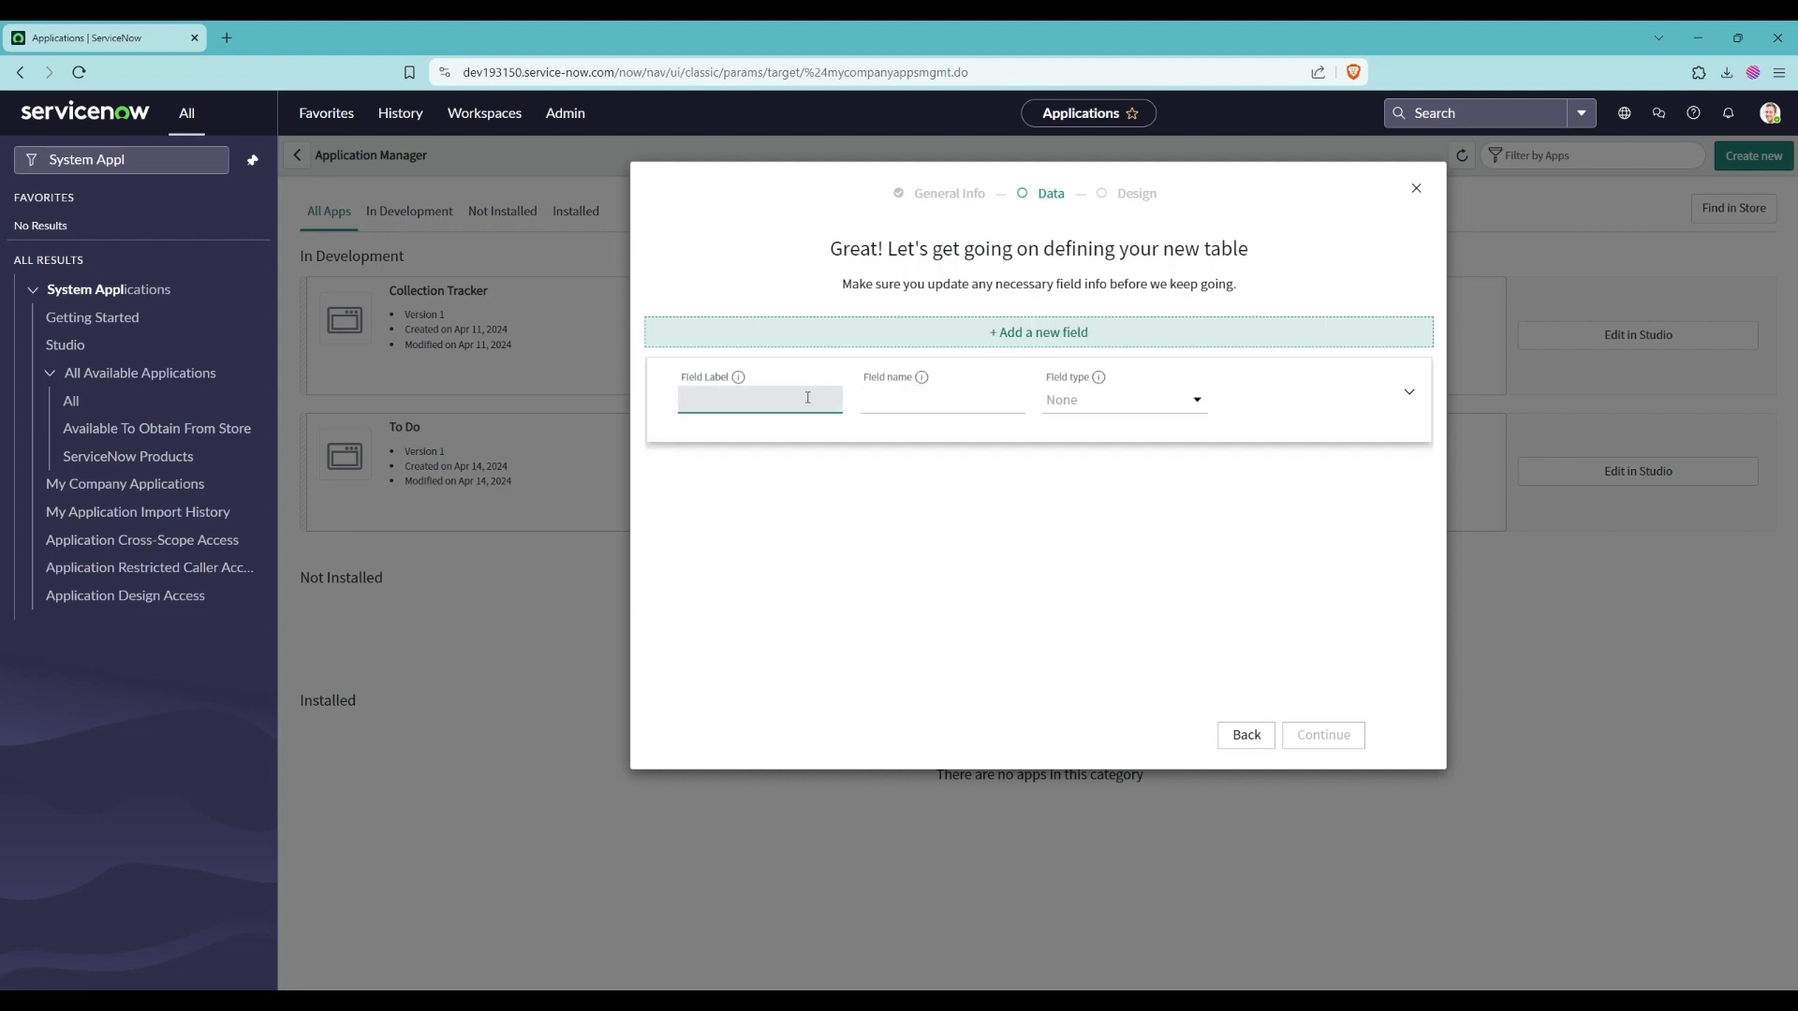
text(Short Description)
click(1129, 411)
key(s)
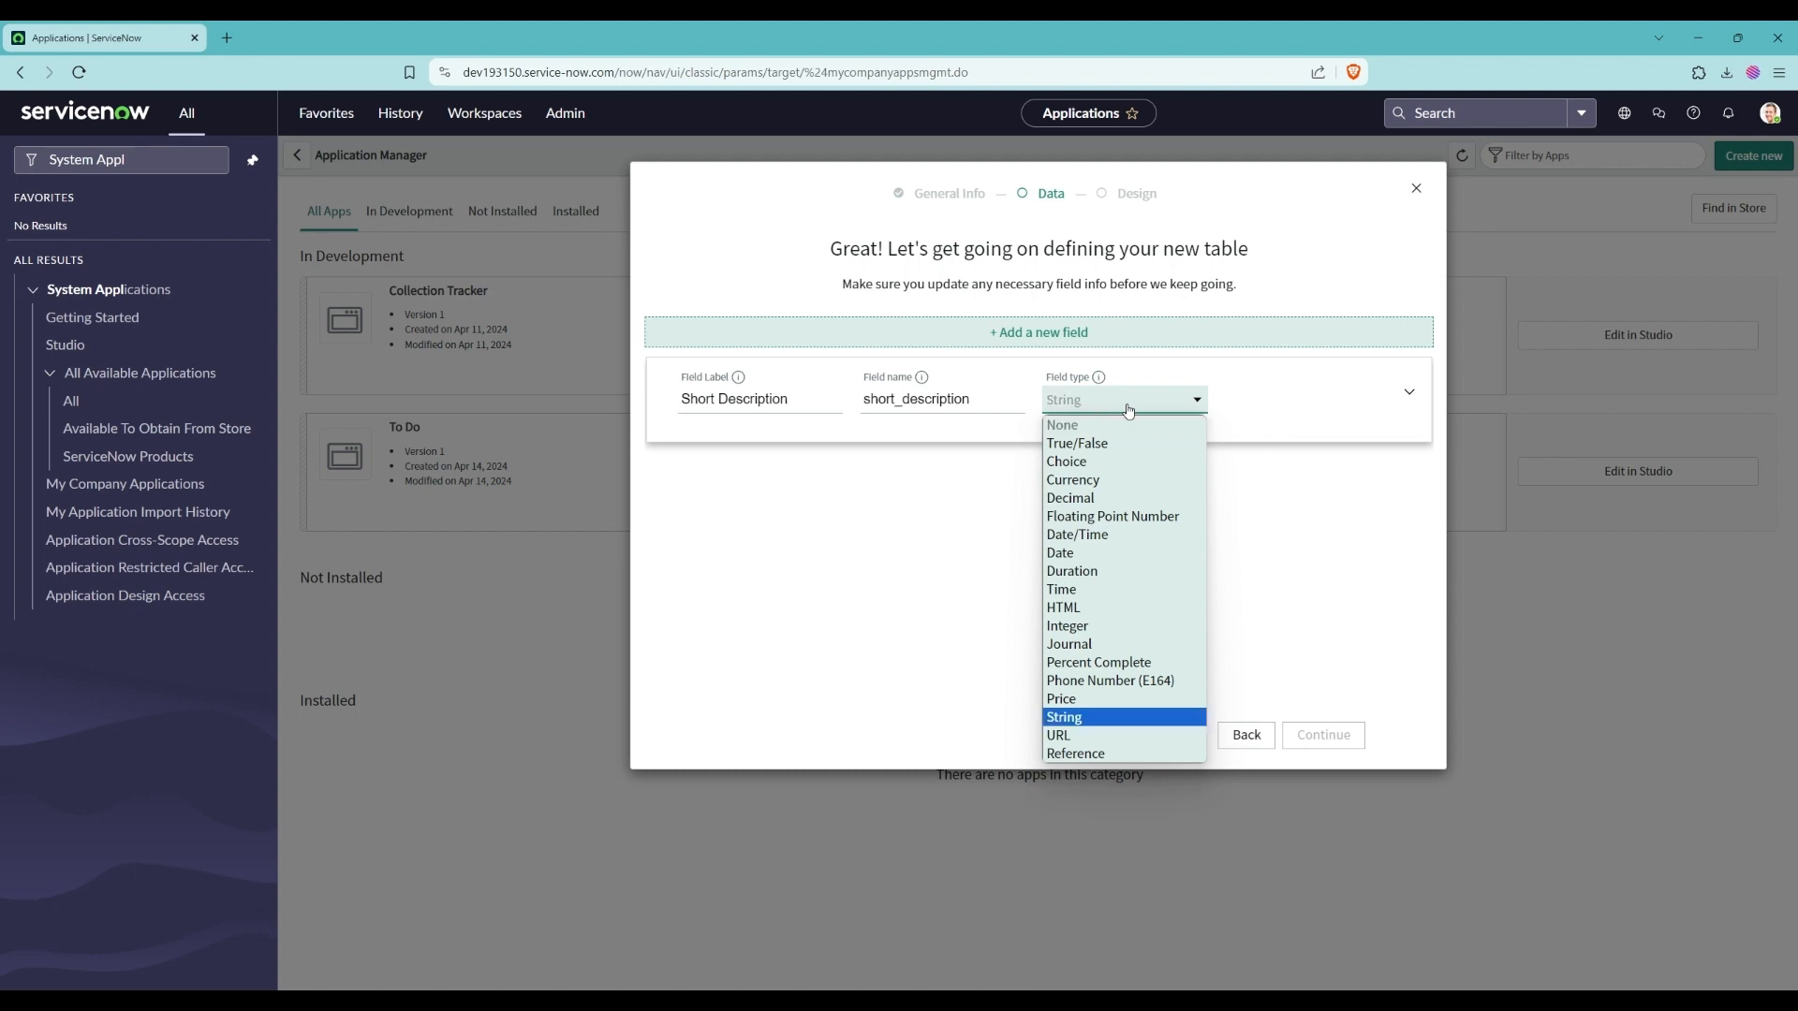
key(Return)
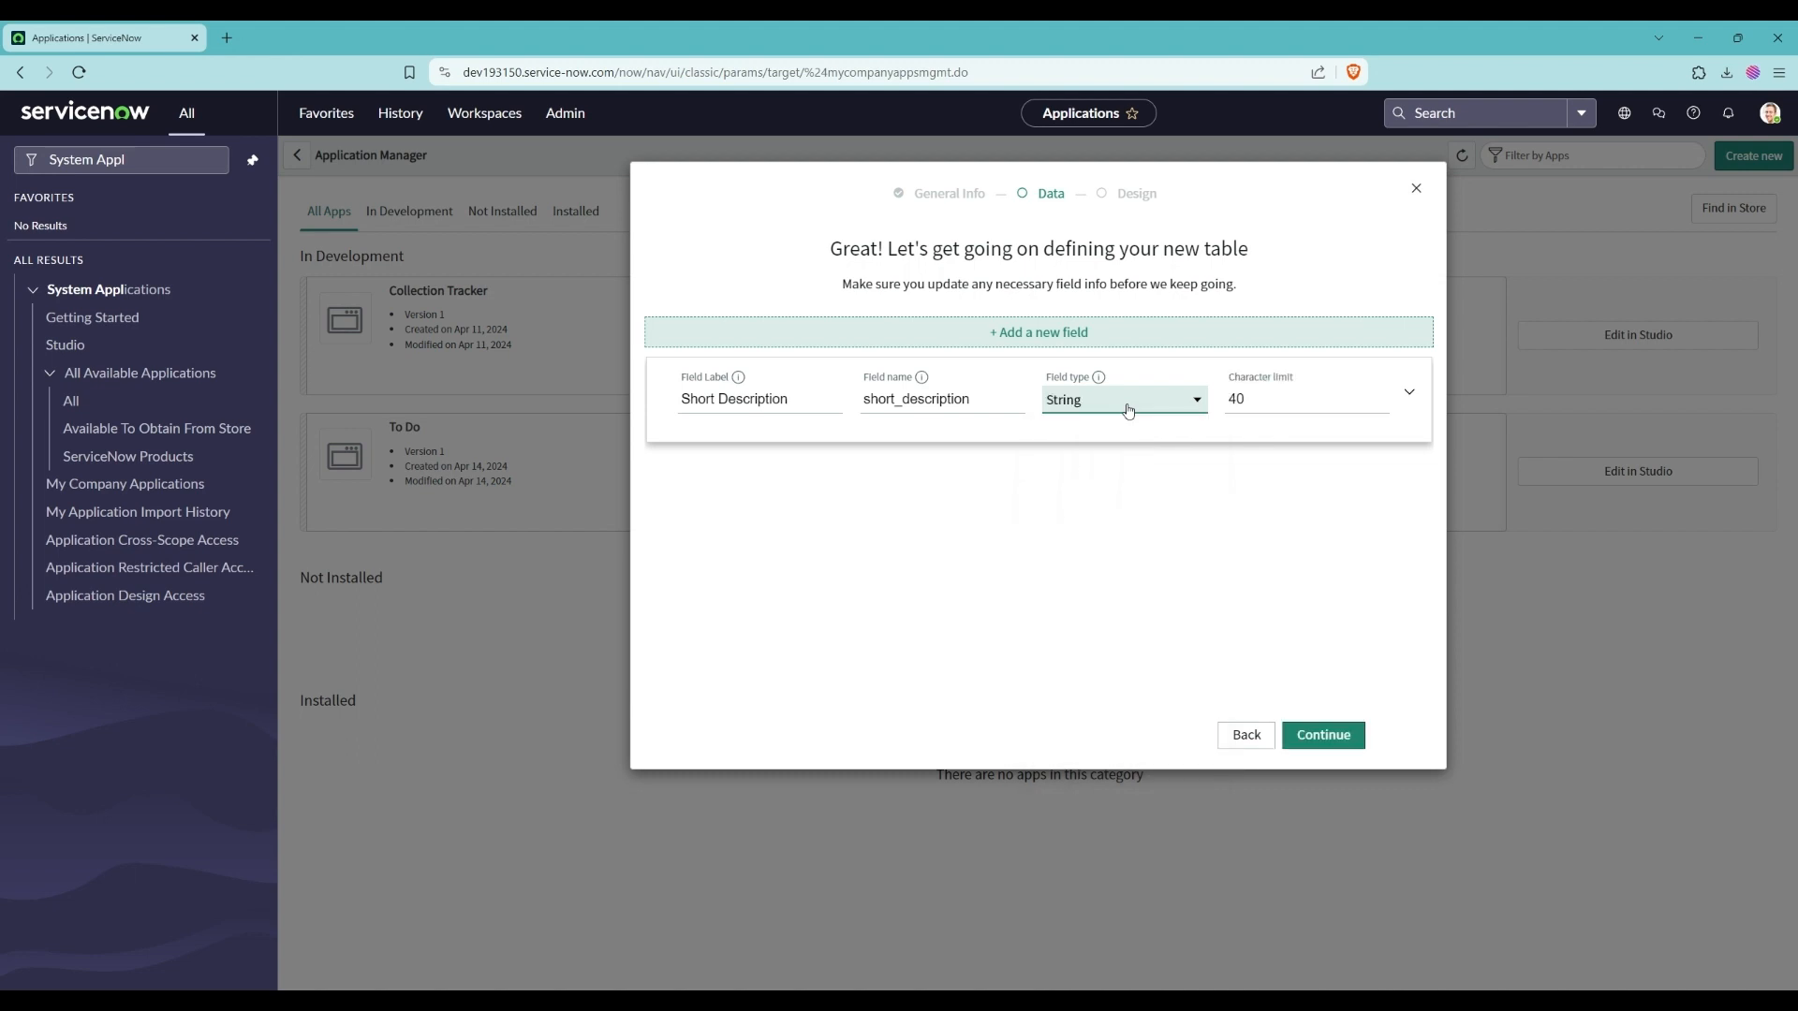
click(1263, 393)
key(ctrl+a)
text(125)
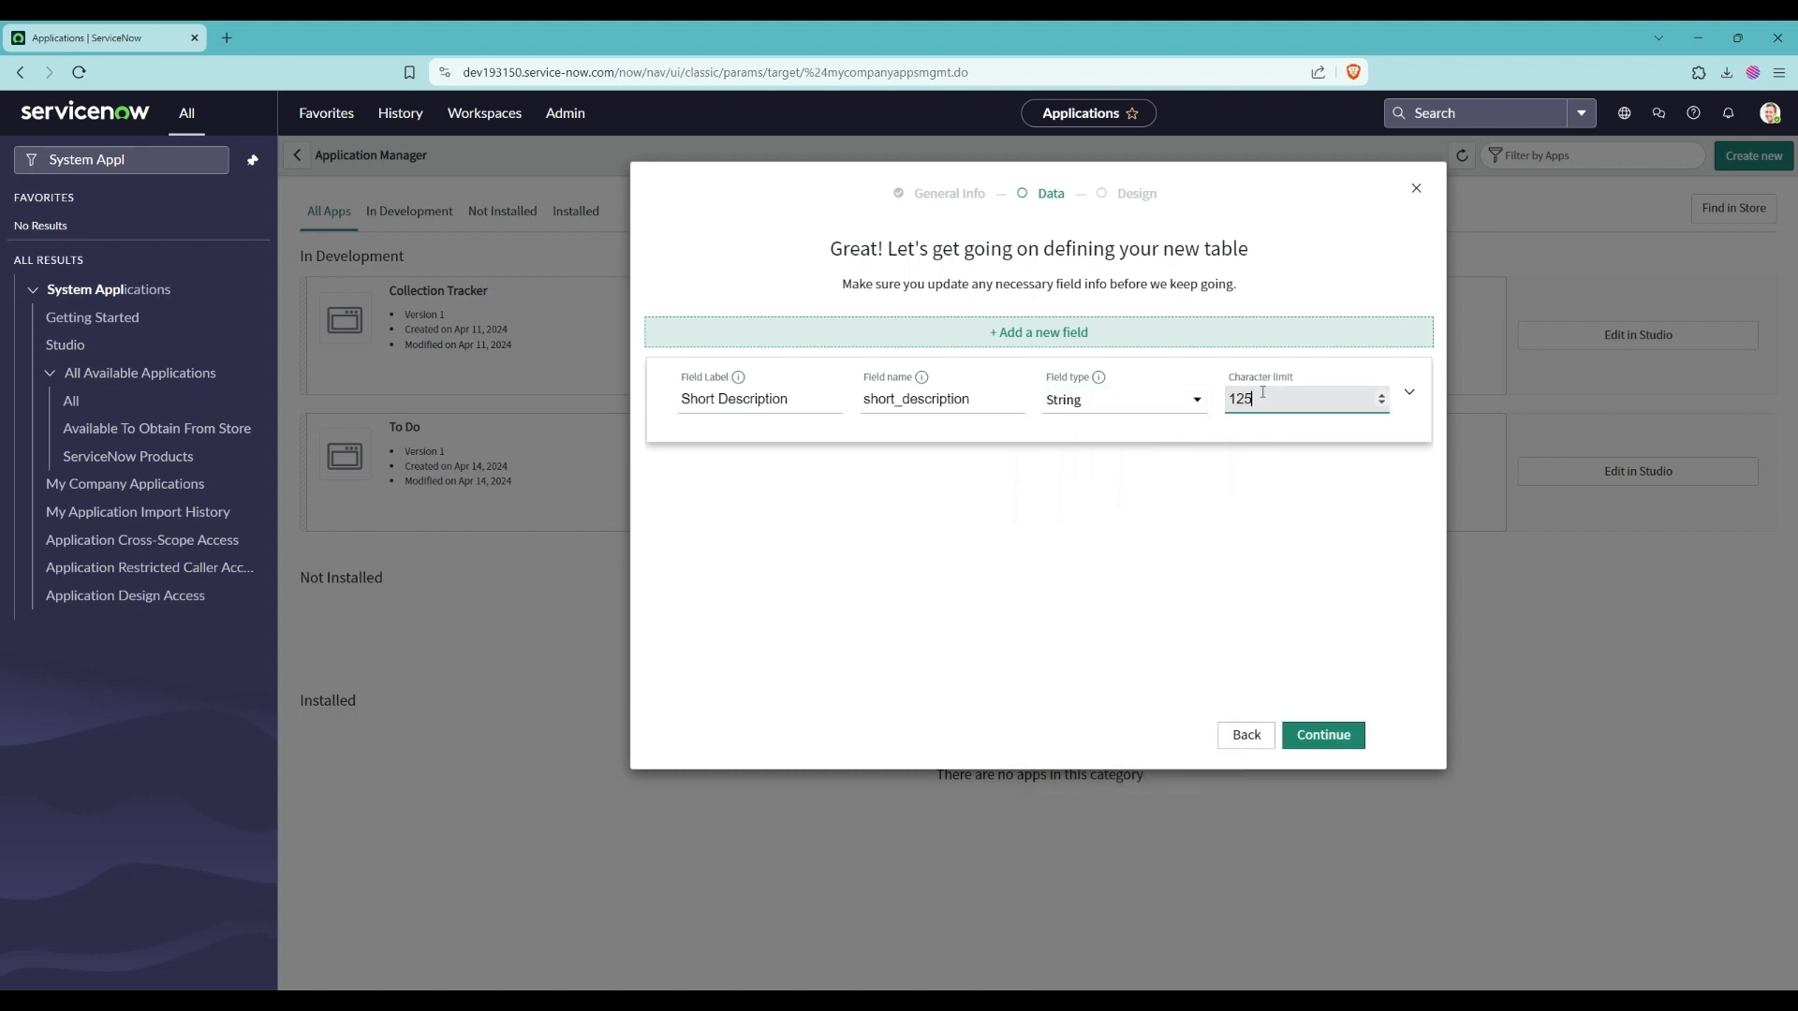
click(1120, 484)
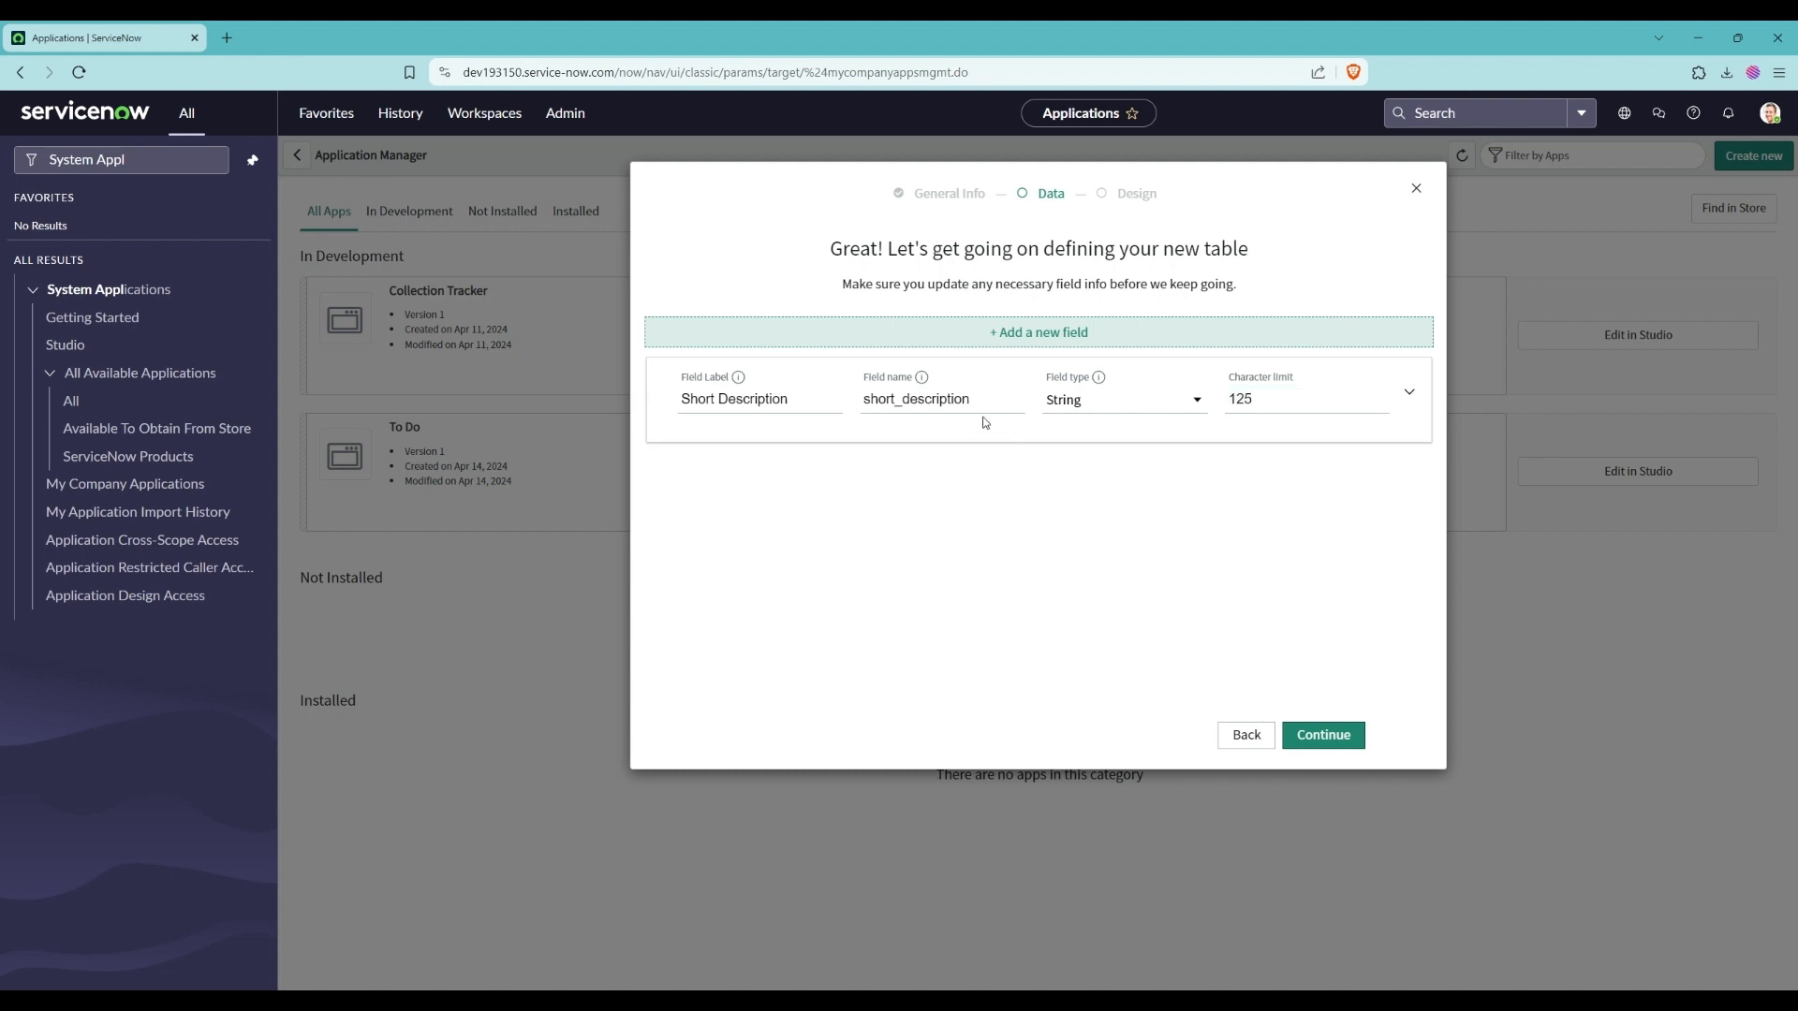
- Add a "Description" field of type String with a character limit of 1000
click(1017, 337)
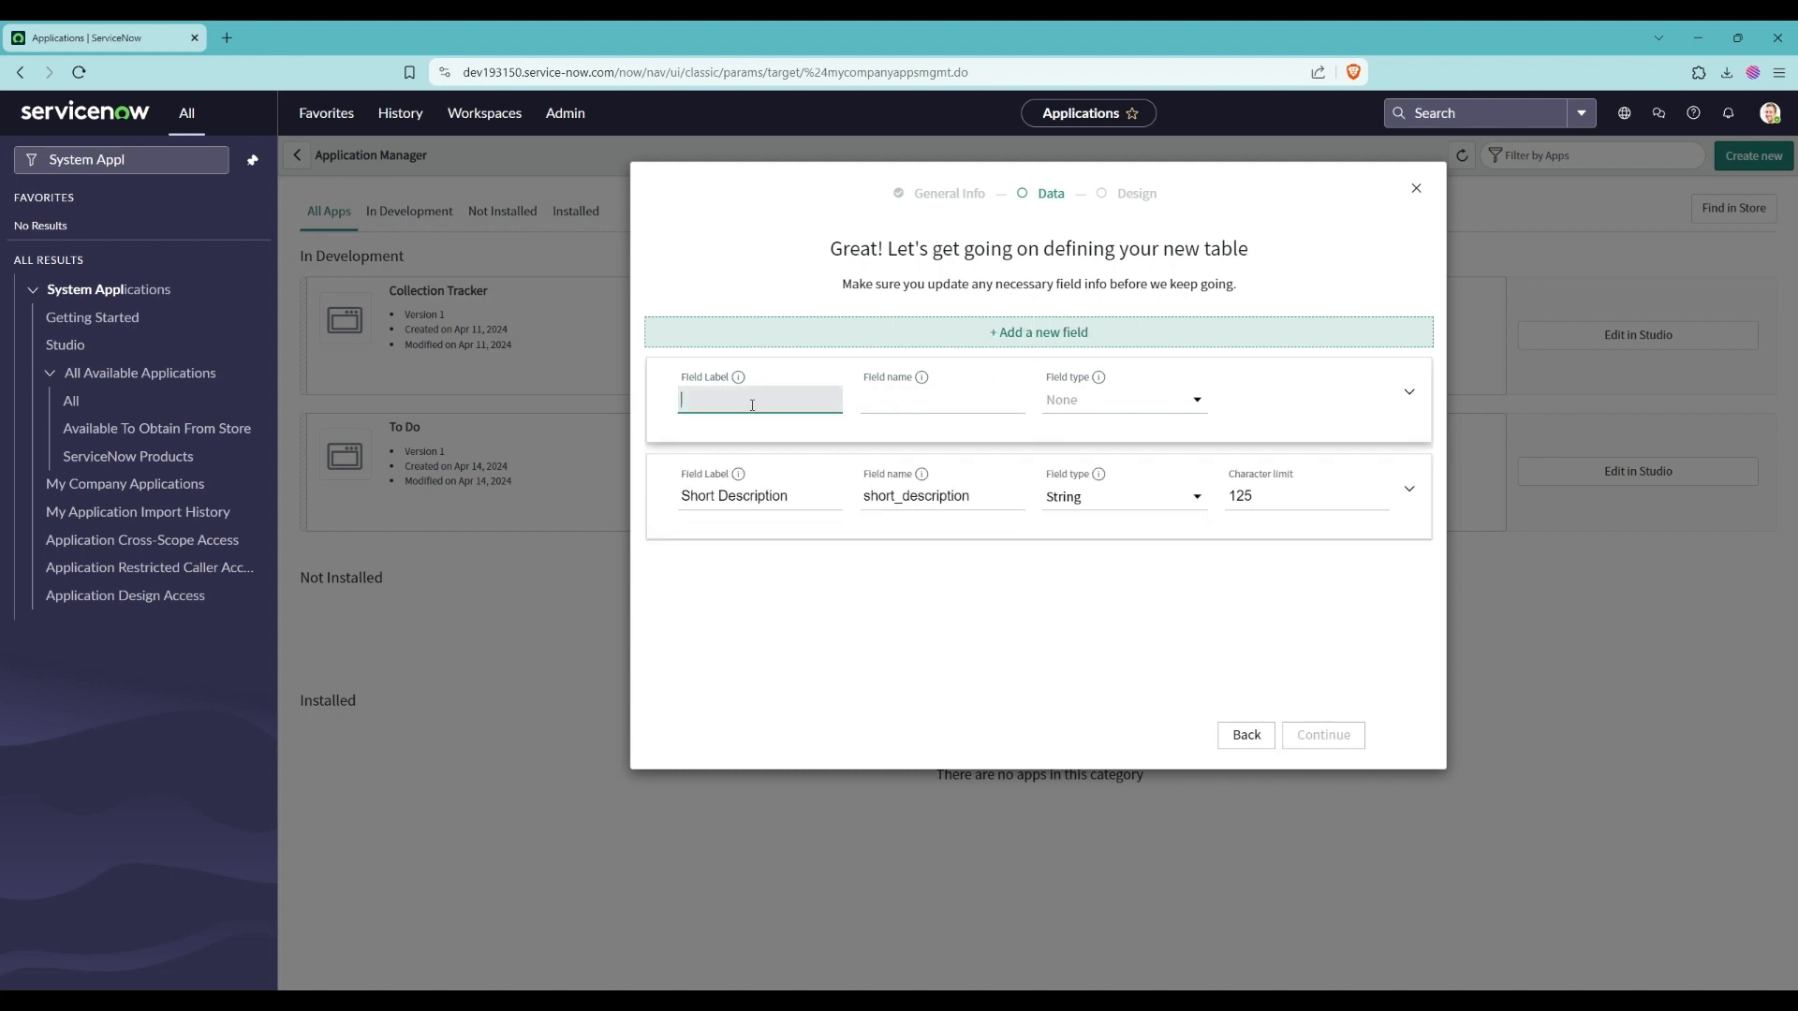
text(Description)
click(1152, 409)
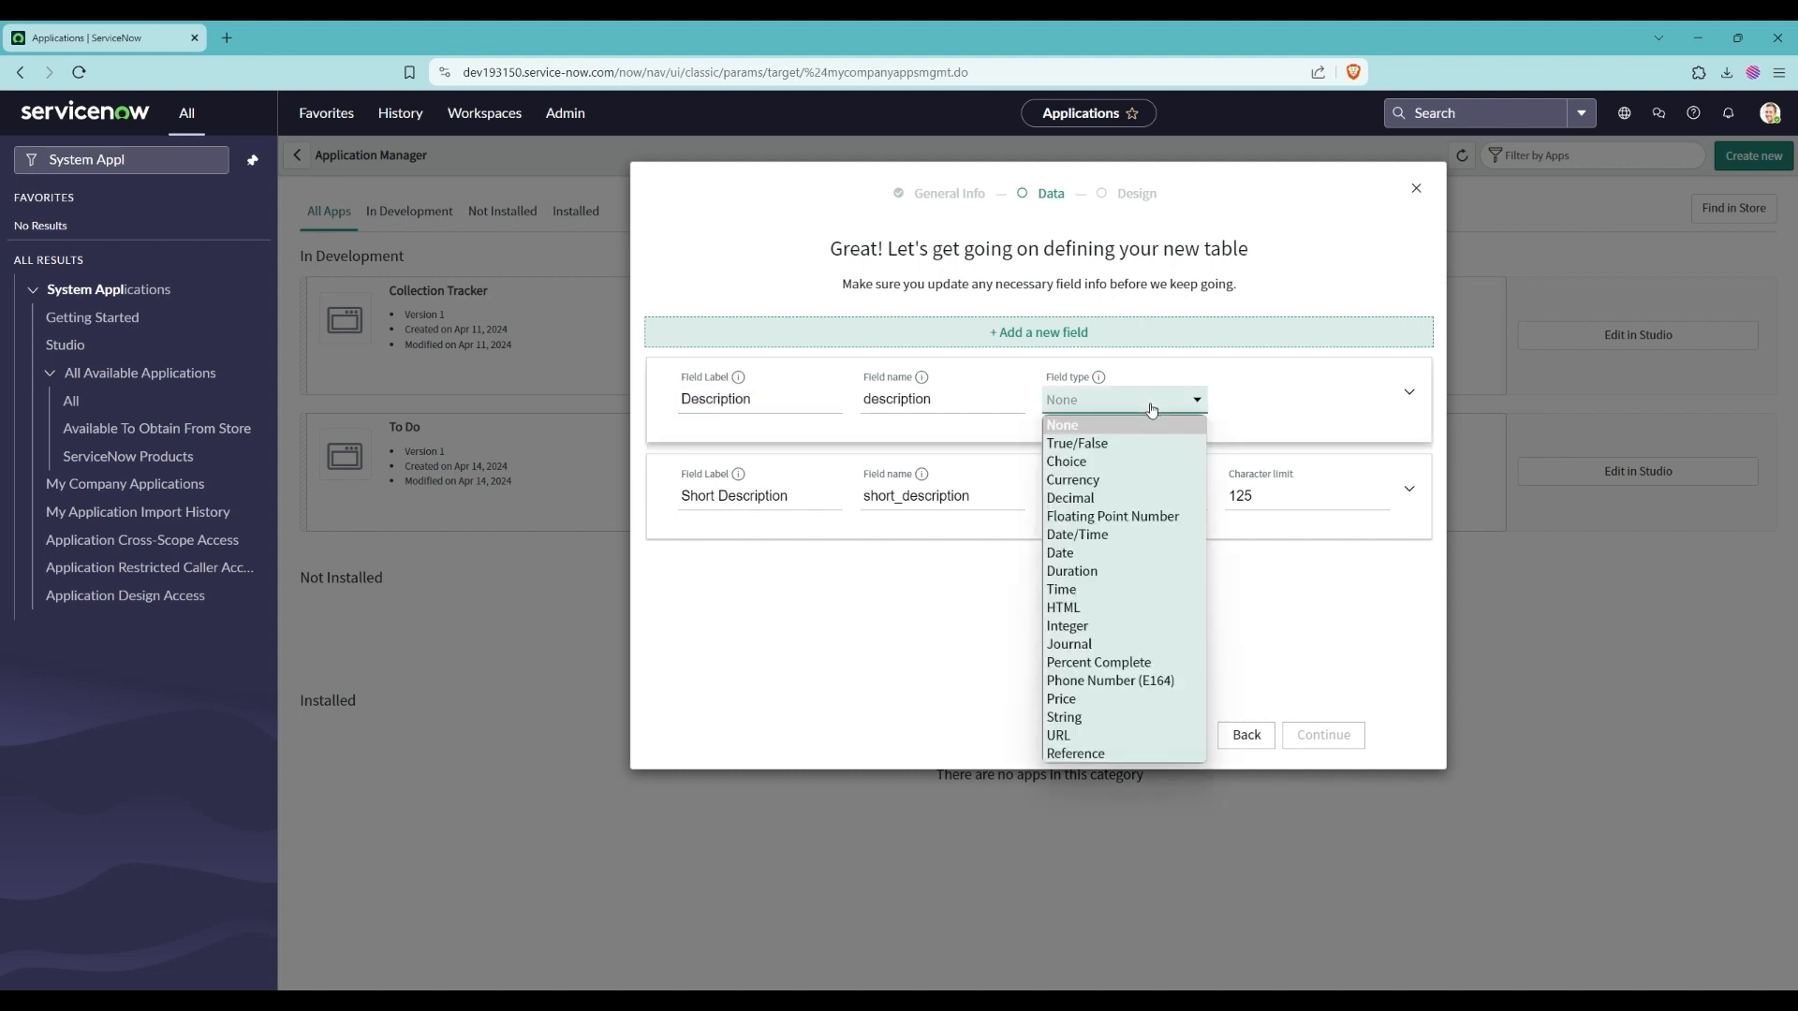
key(s)
key(Return)
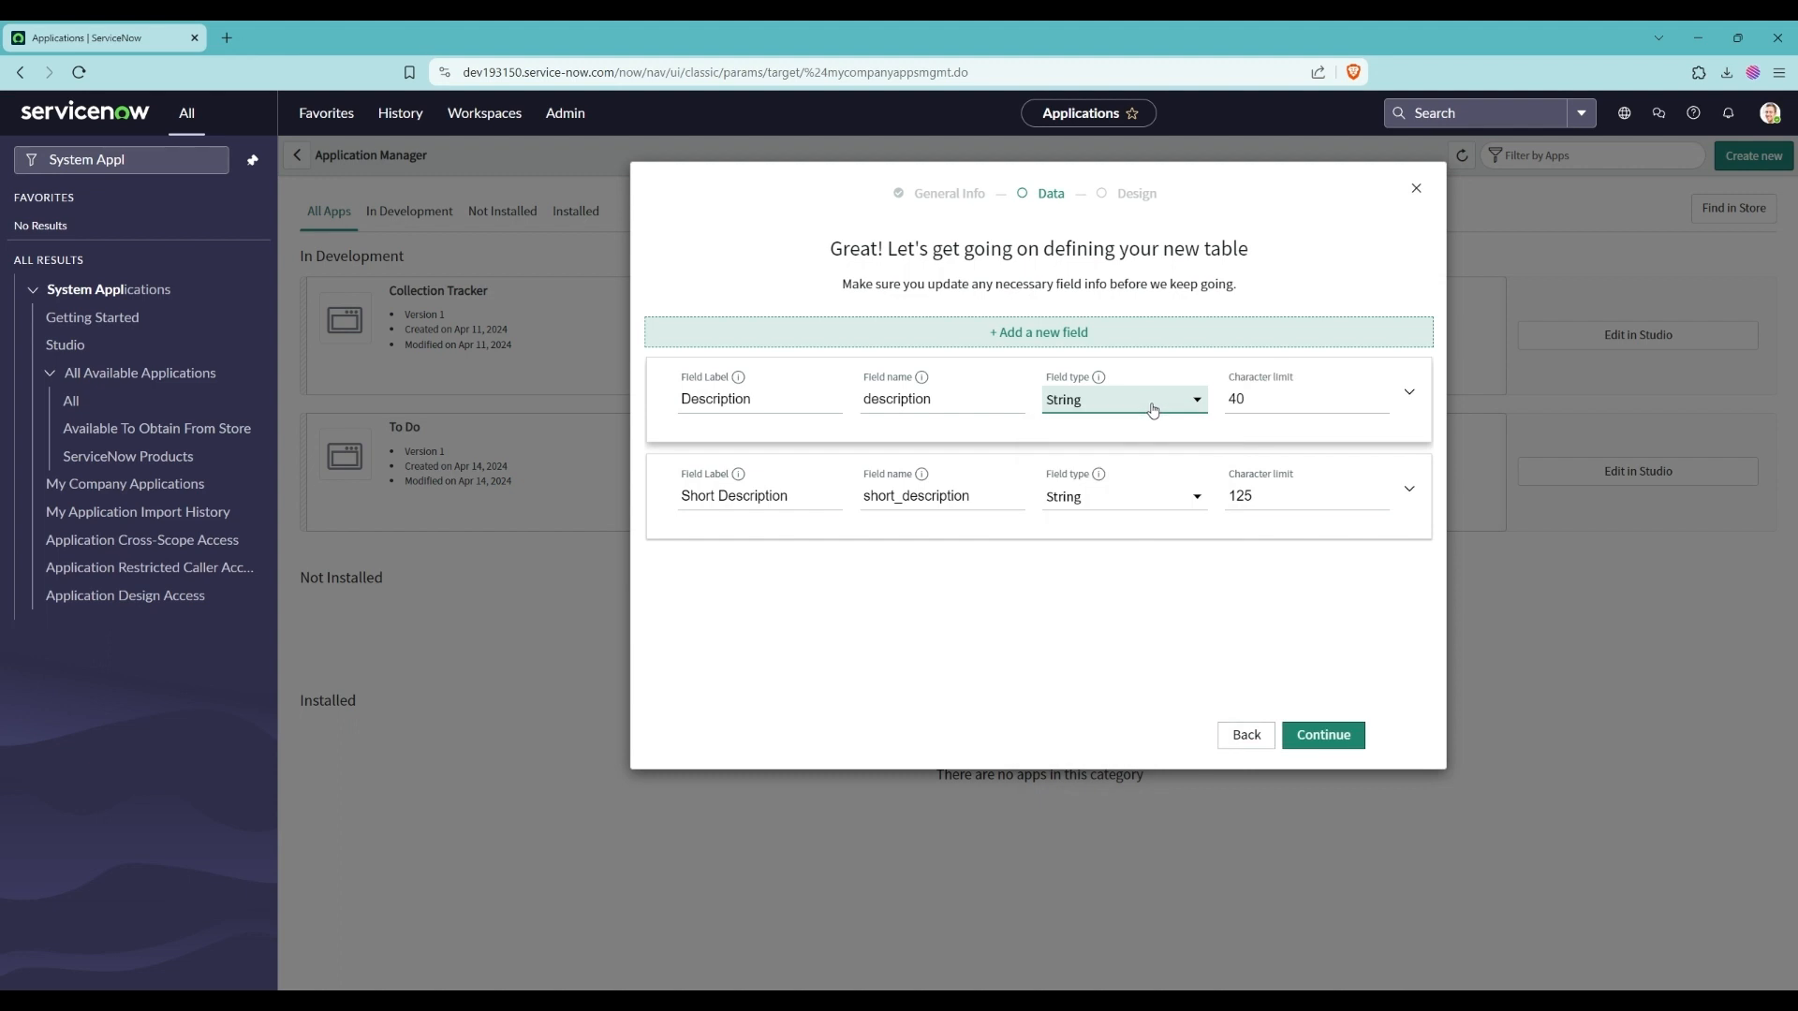
click(1285, 397)
double_click(1250, 399)
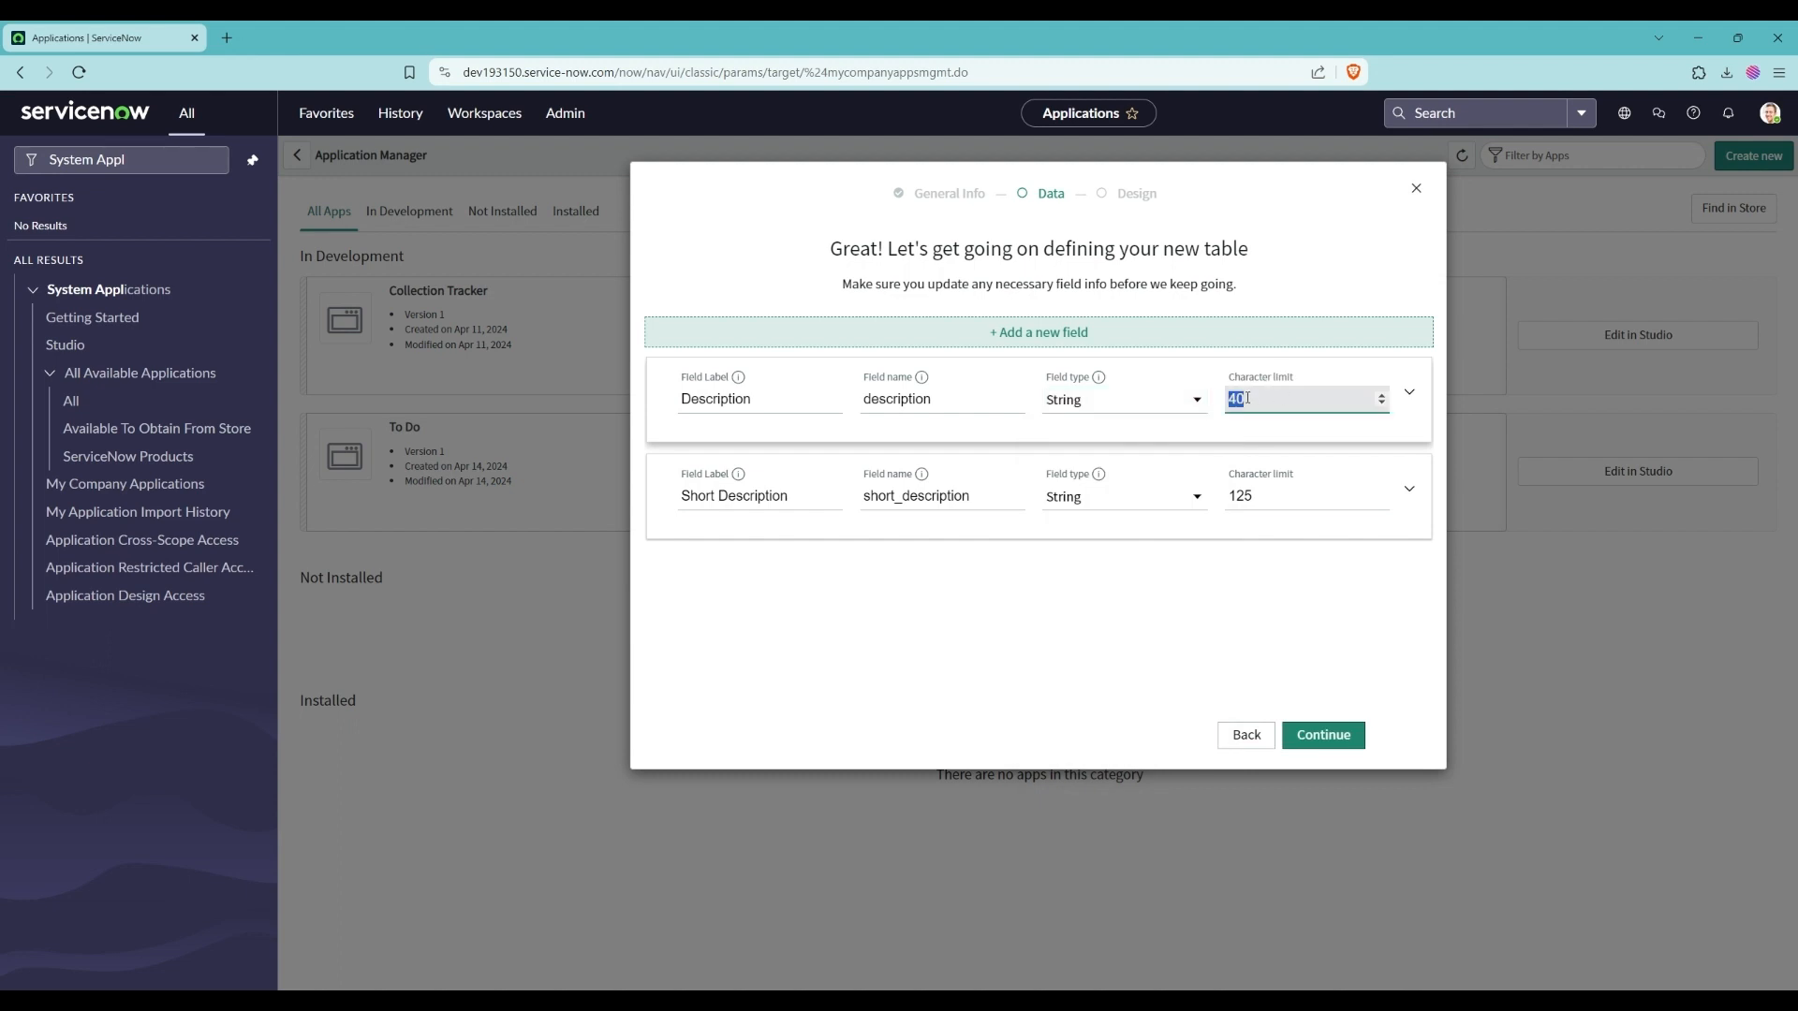
click(1250, 399)
double_click(1249, 398)
text(1000)
click(1071, 616)
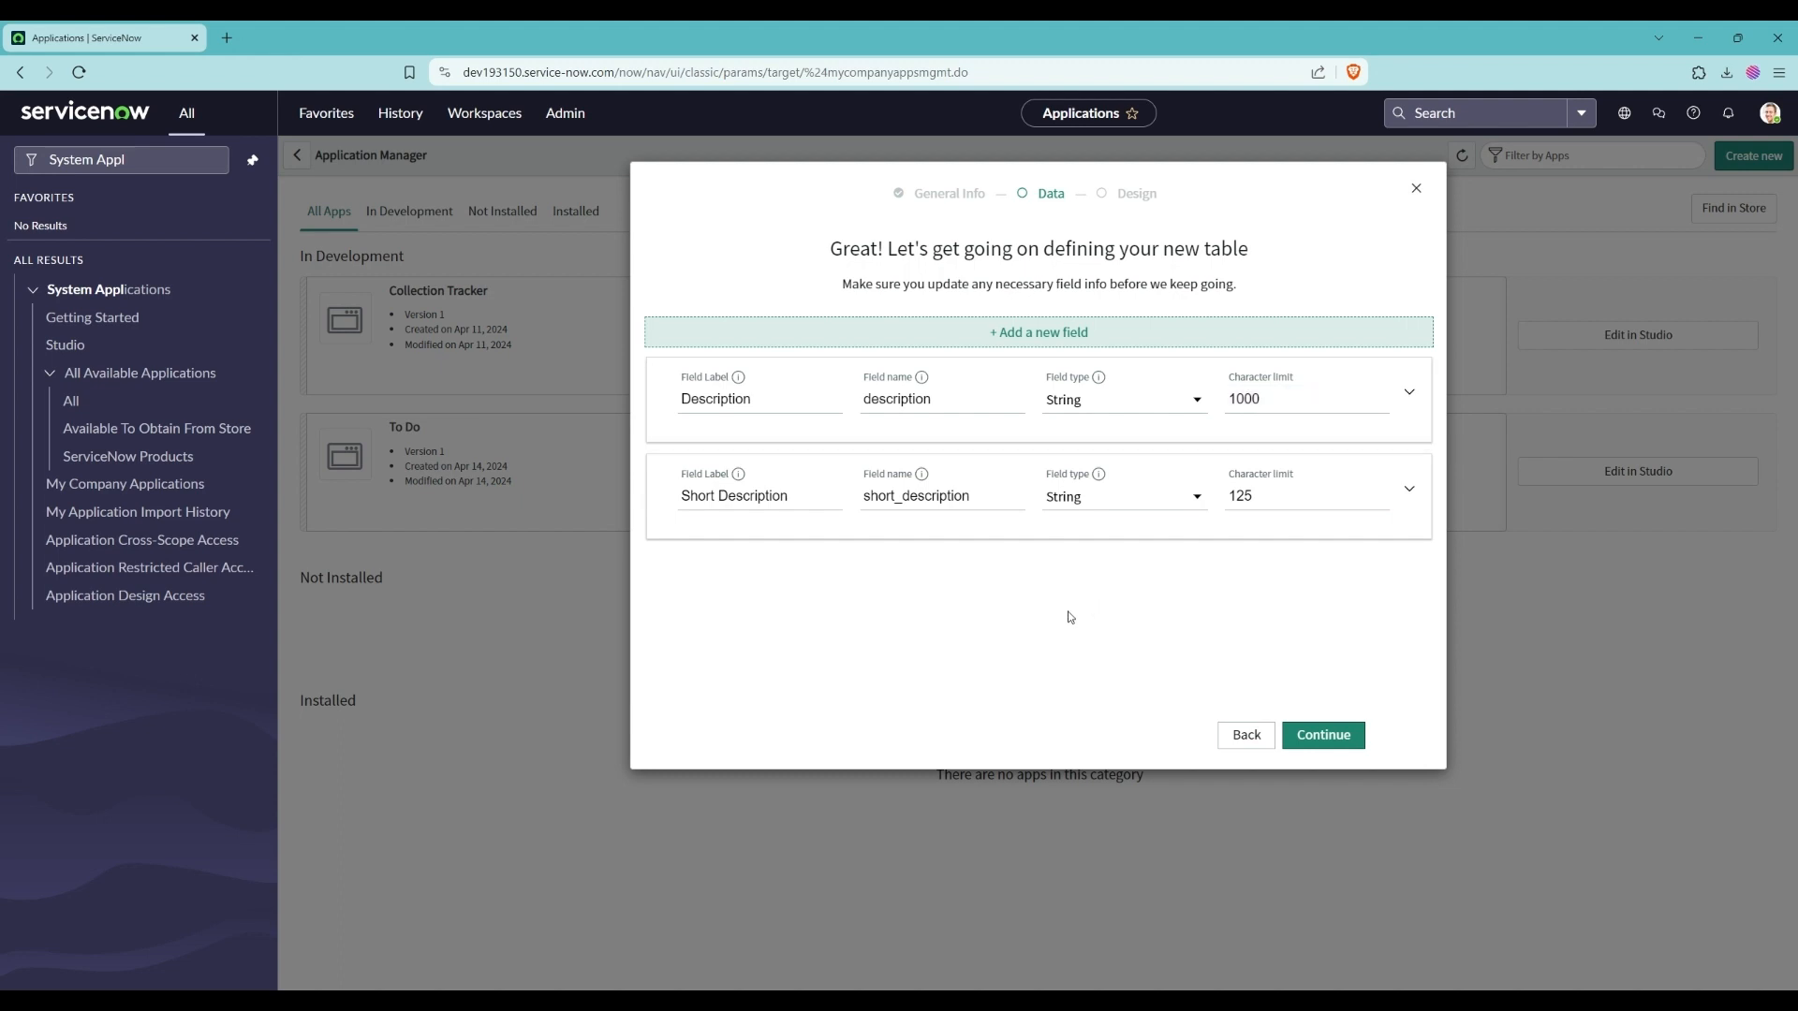
- Add an "Idea Type" field of type Choice to the table
click(1044, 335)
text(Ide)
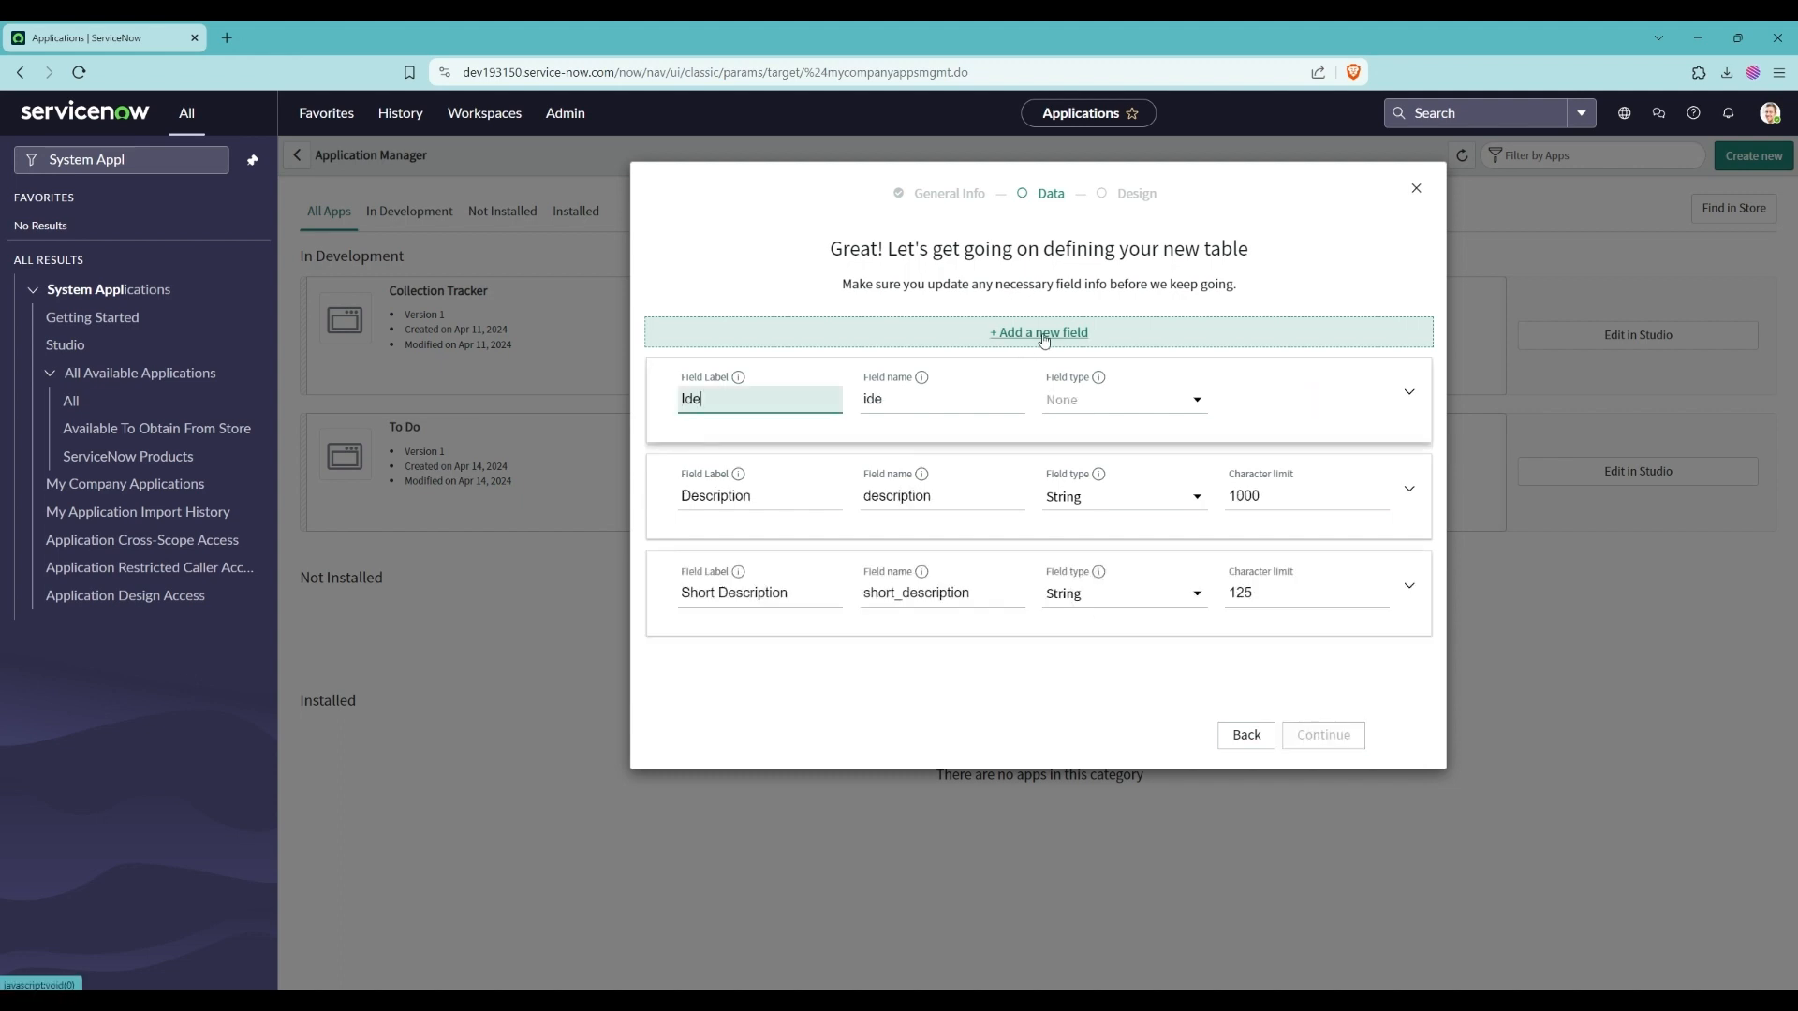
text(a Type)
click(1169, 407)
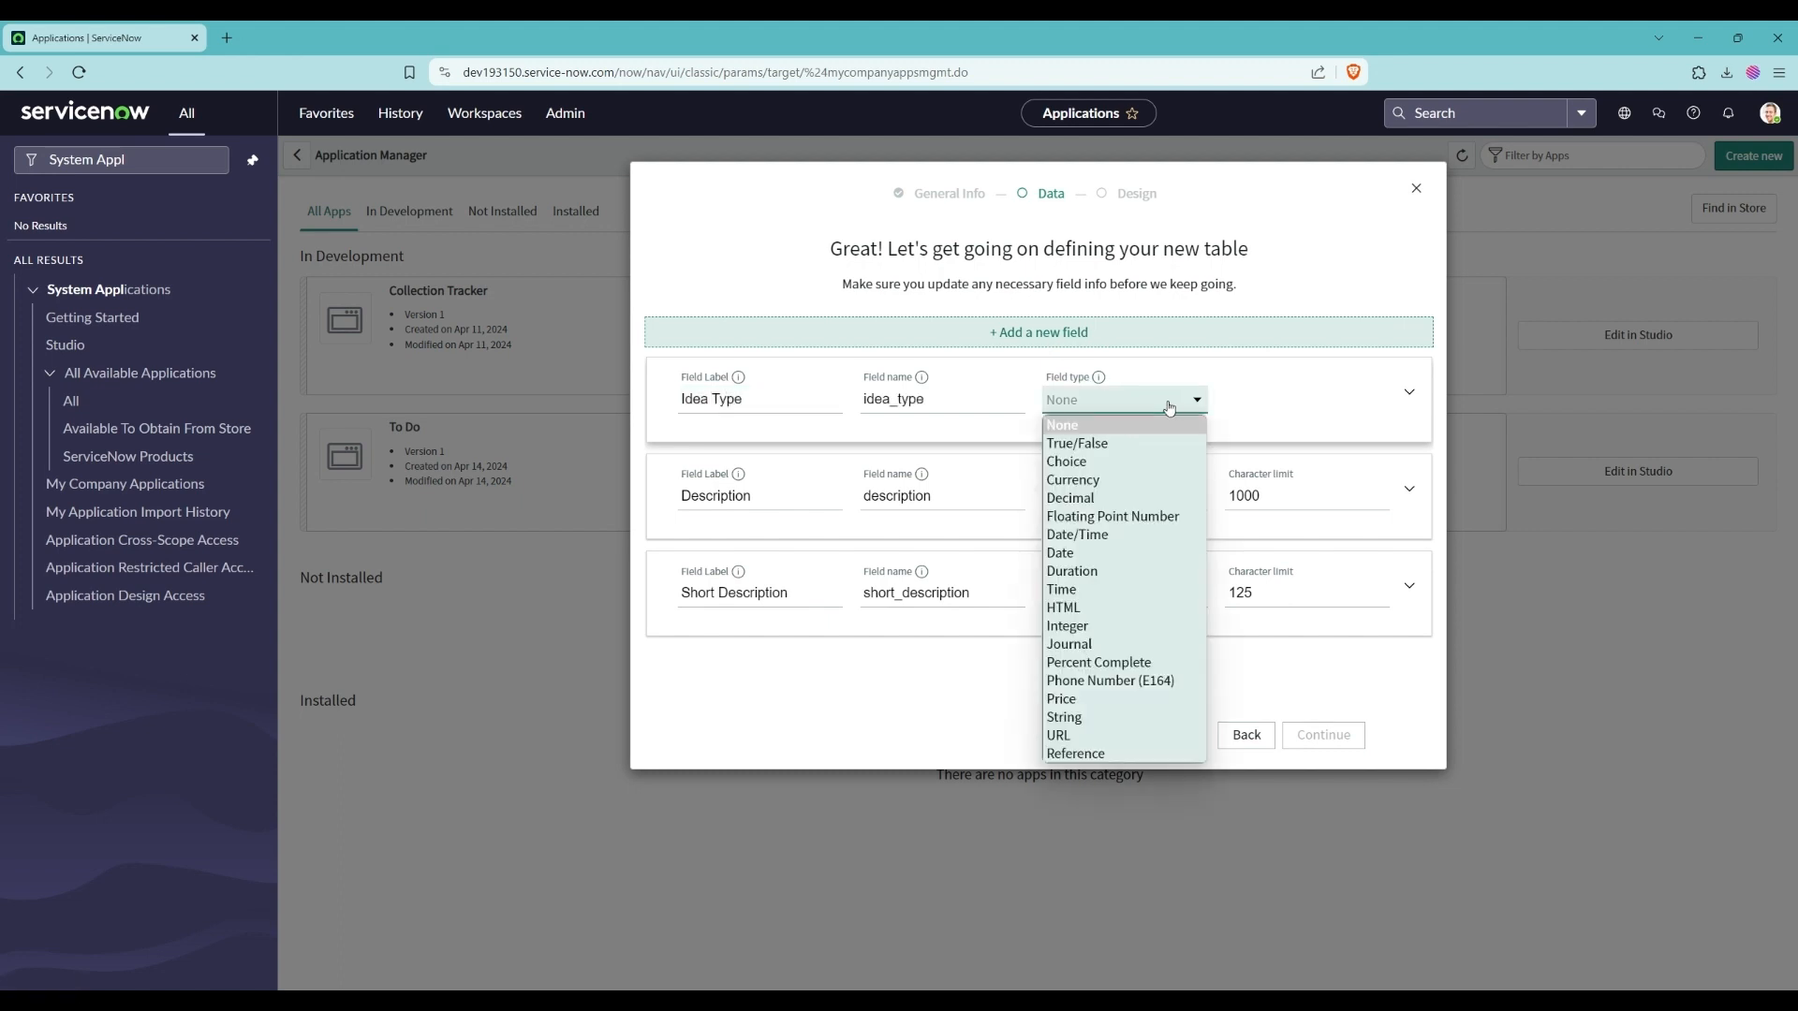
key(c)
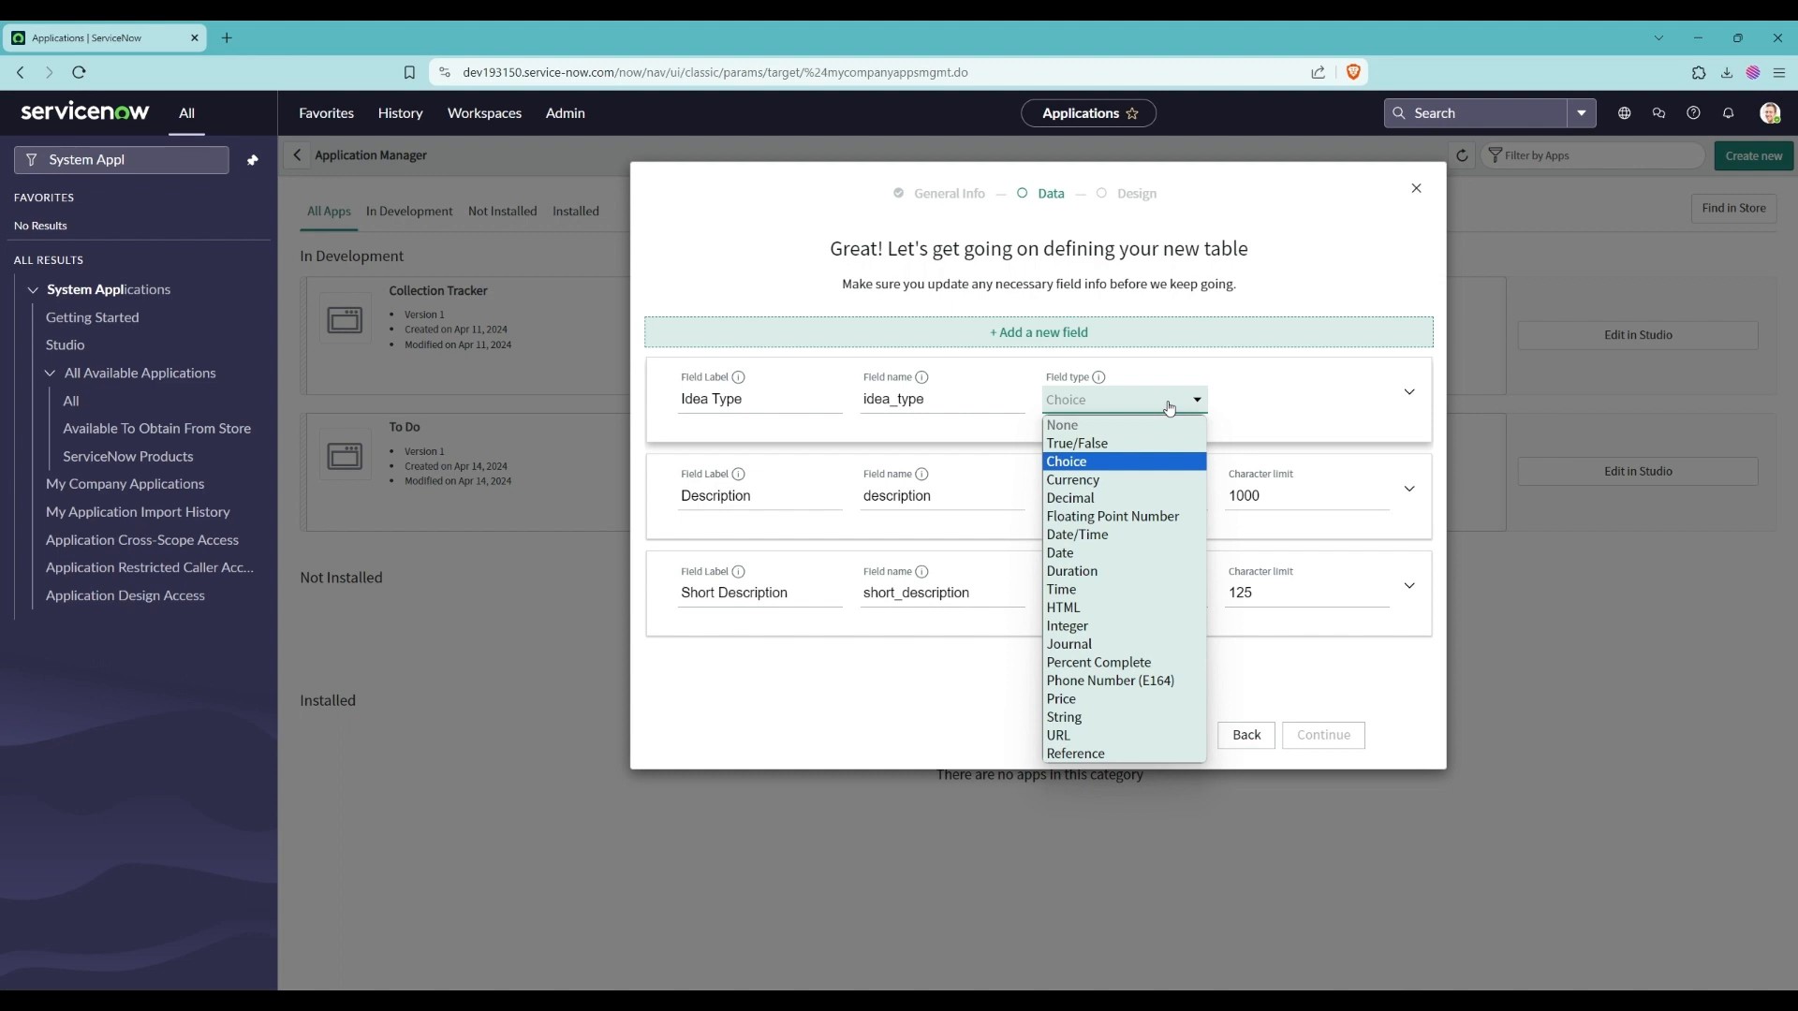
key(Return)
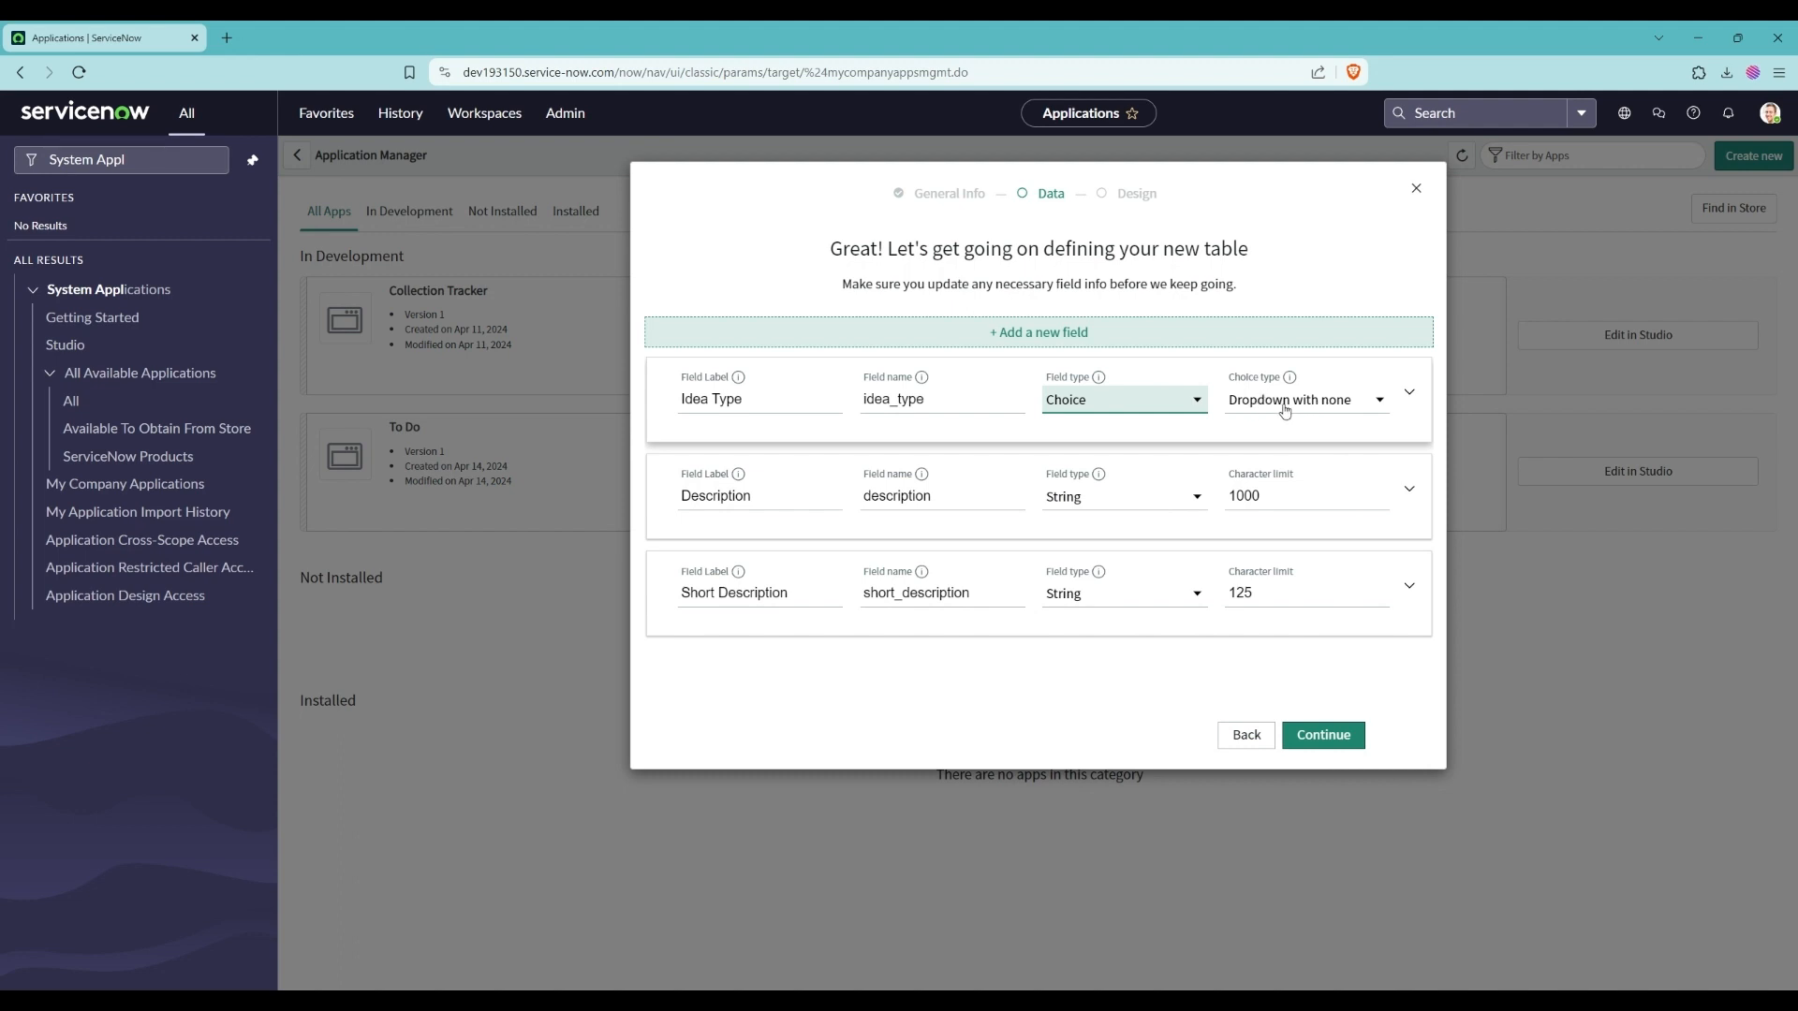
- Add "Cost Savings" as the first choice of the Idea Type field
click(1409, 393)
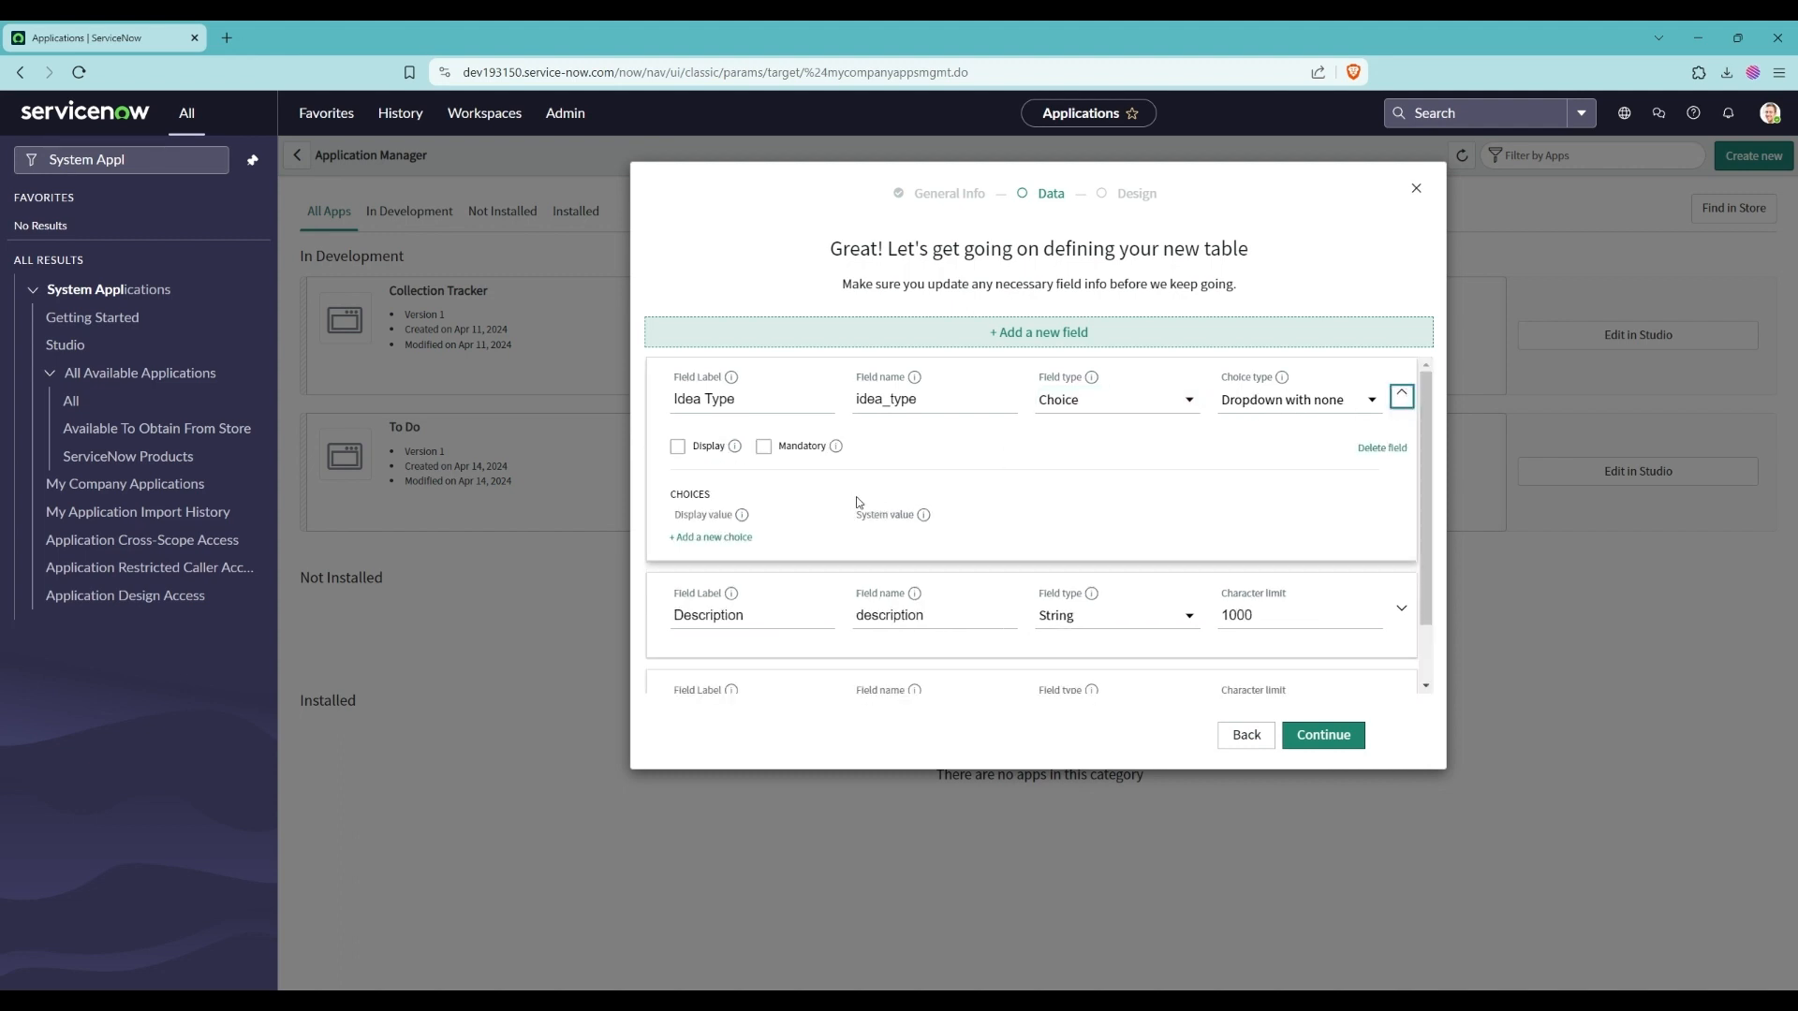
click(716, 536)
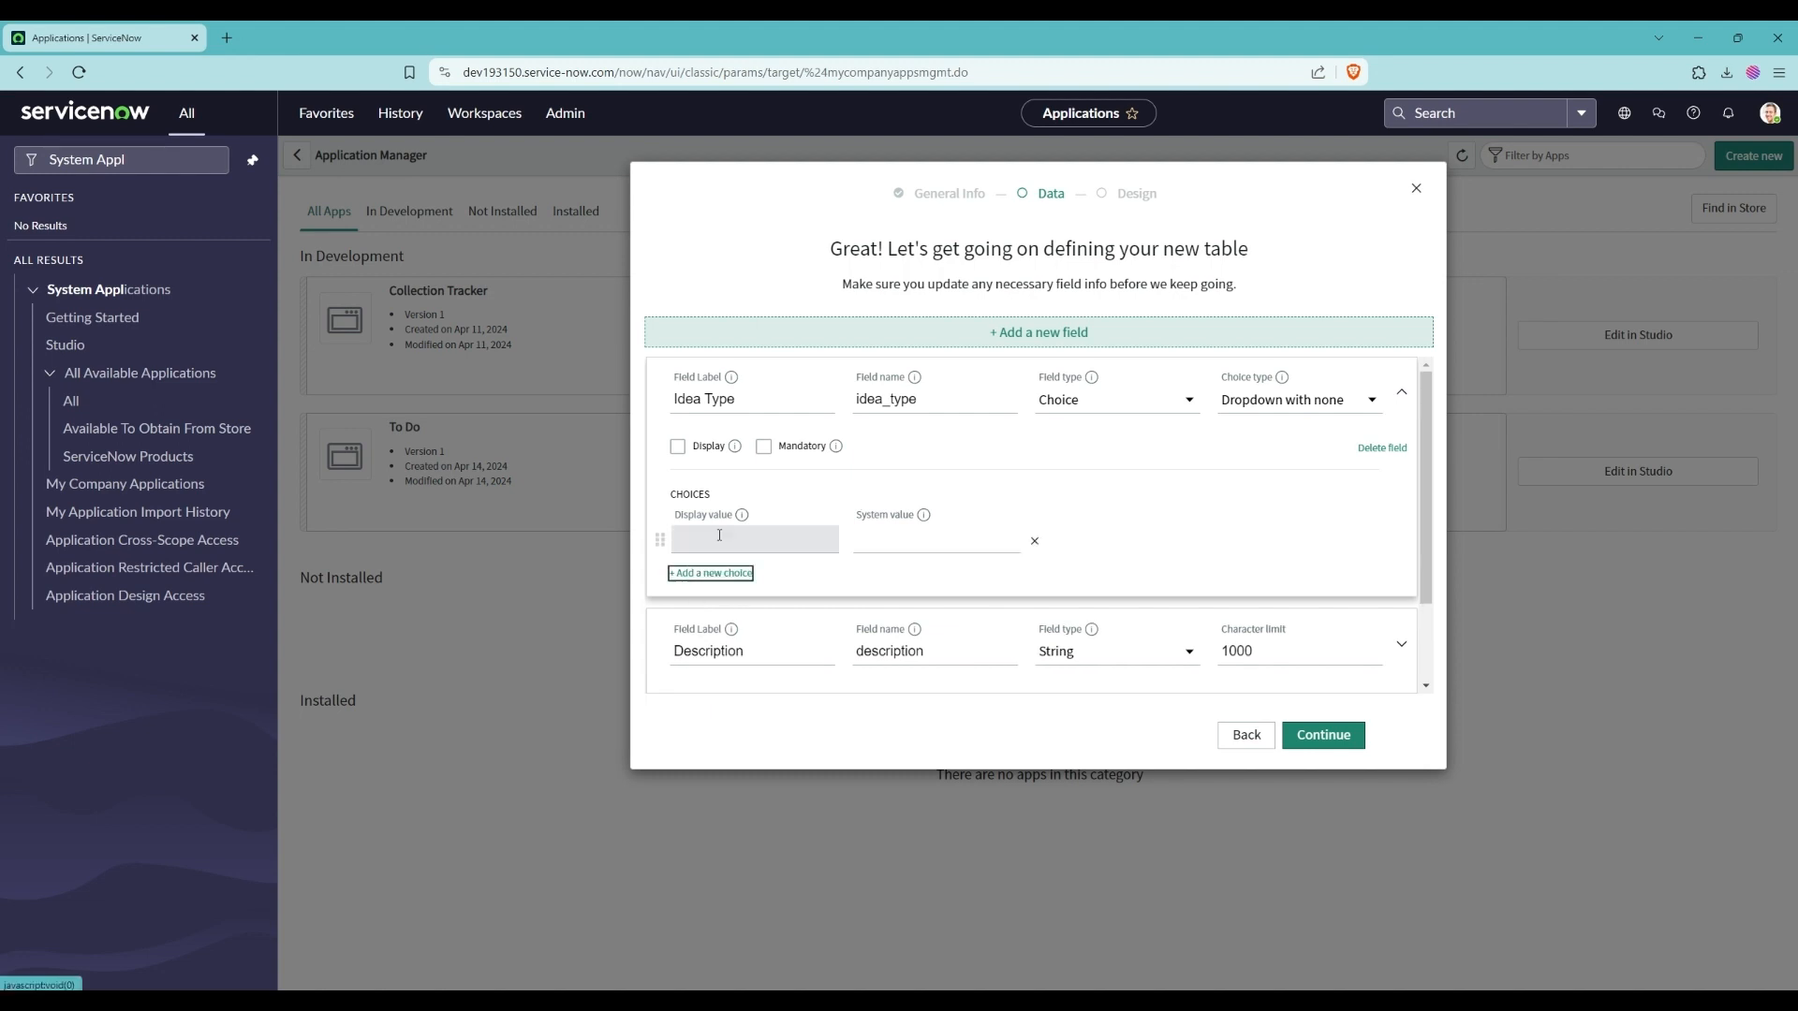
click(718, 539)
text(Q)
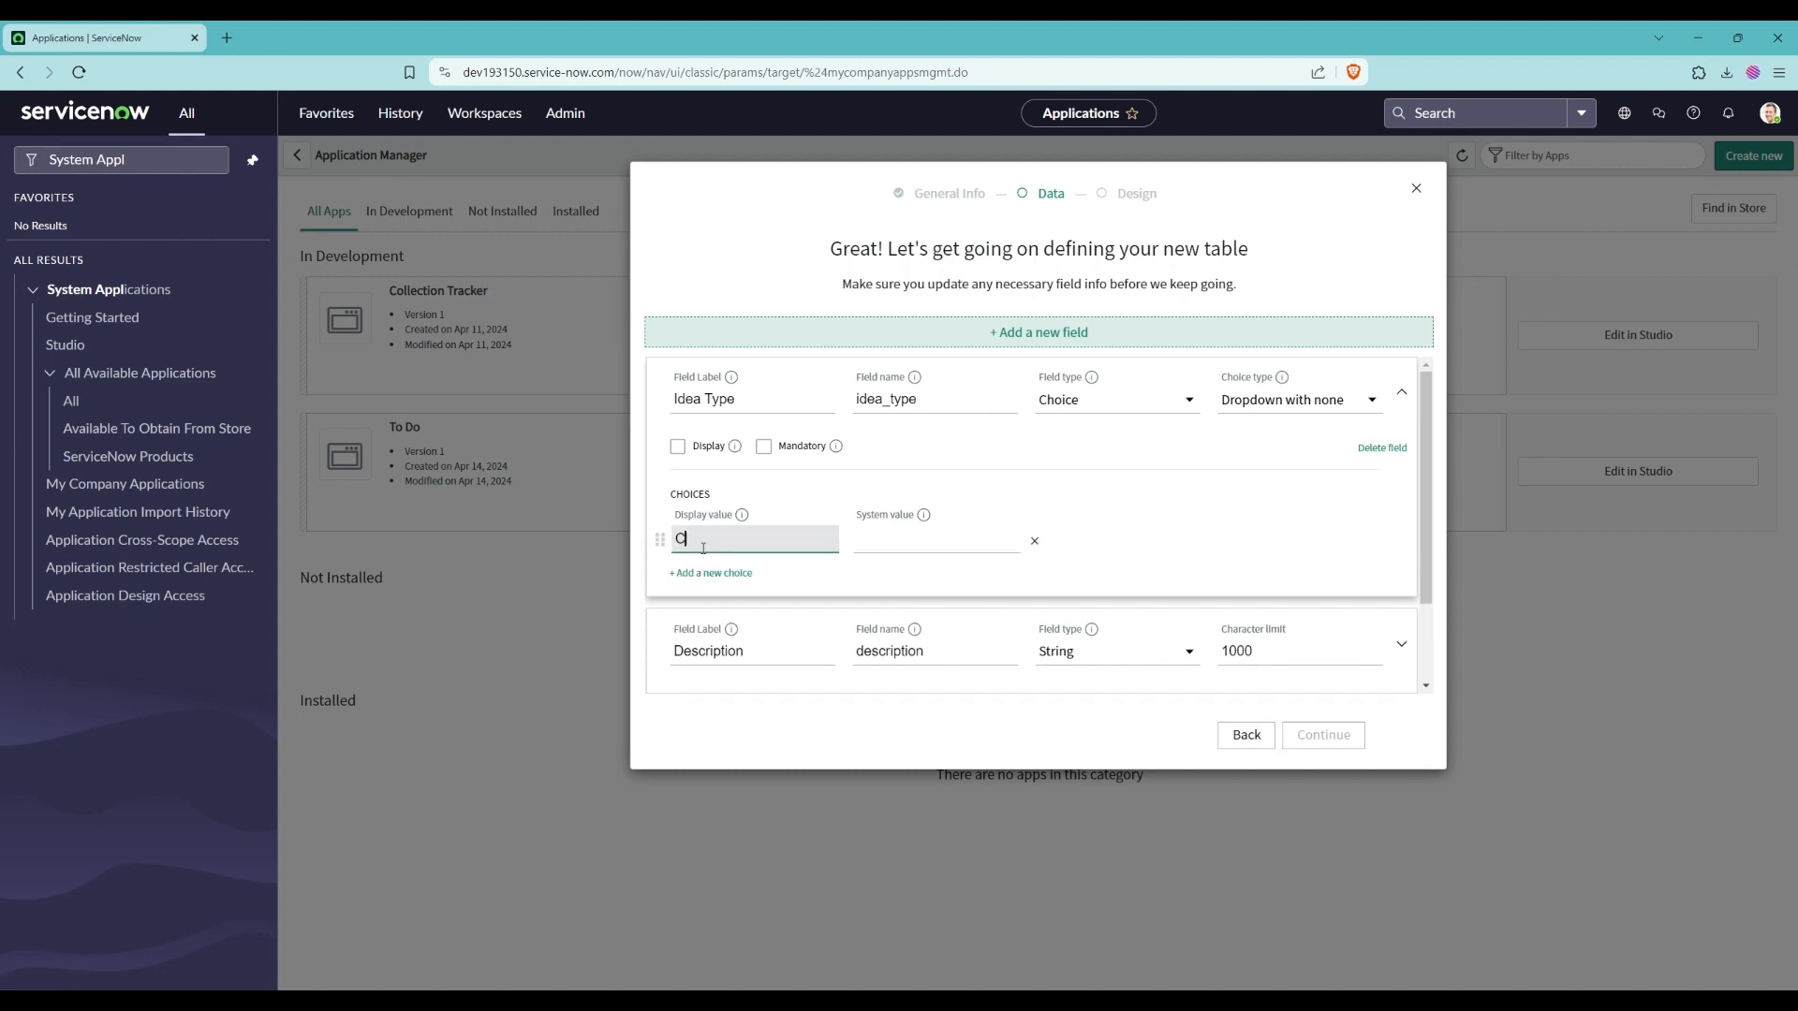
text(ost Savings)
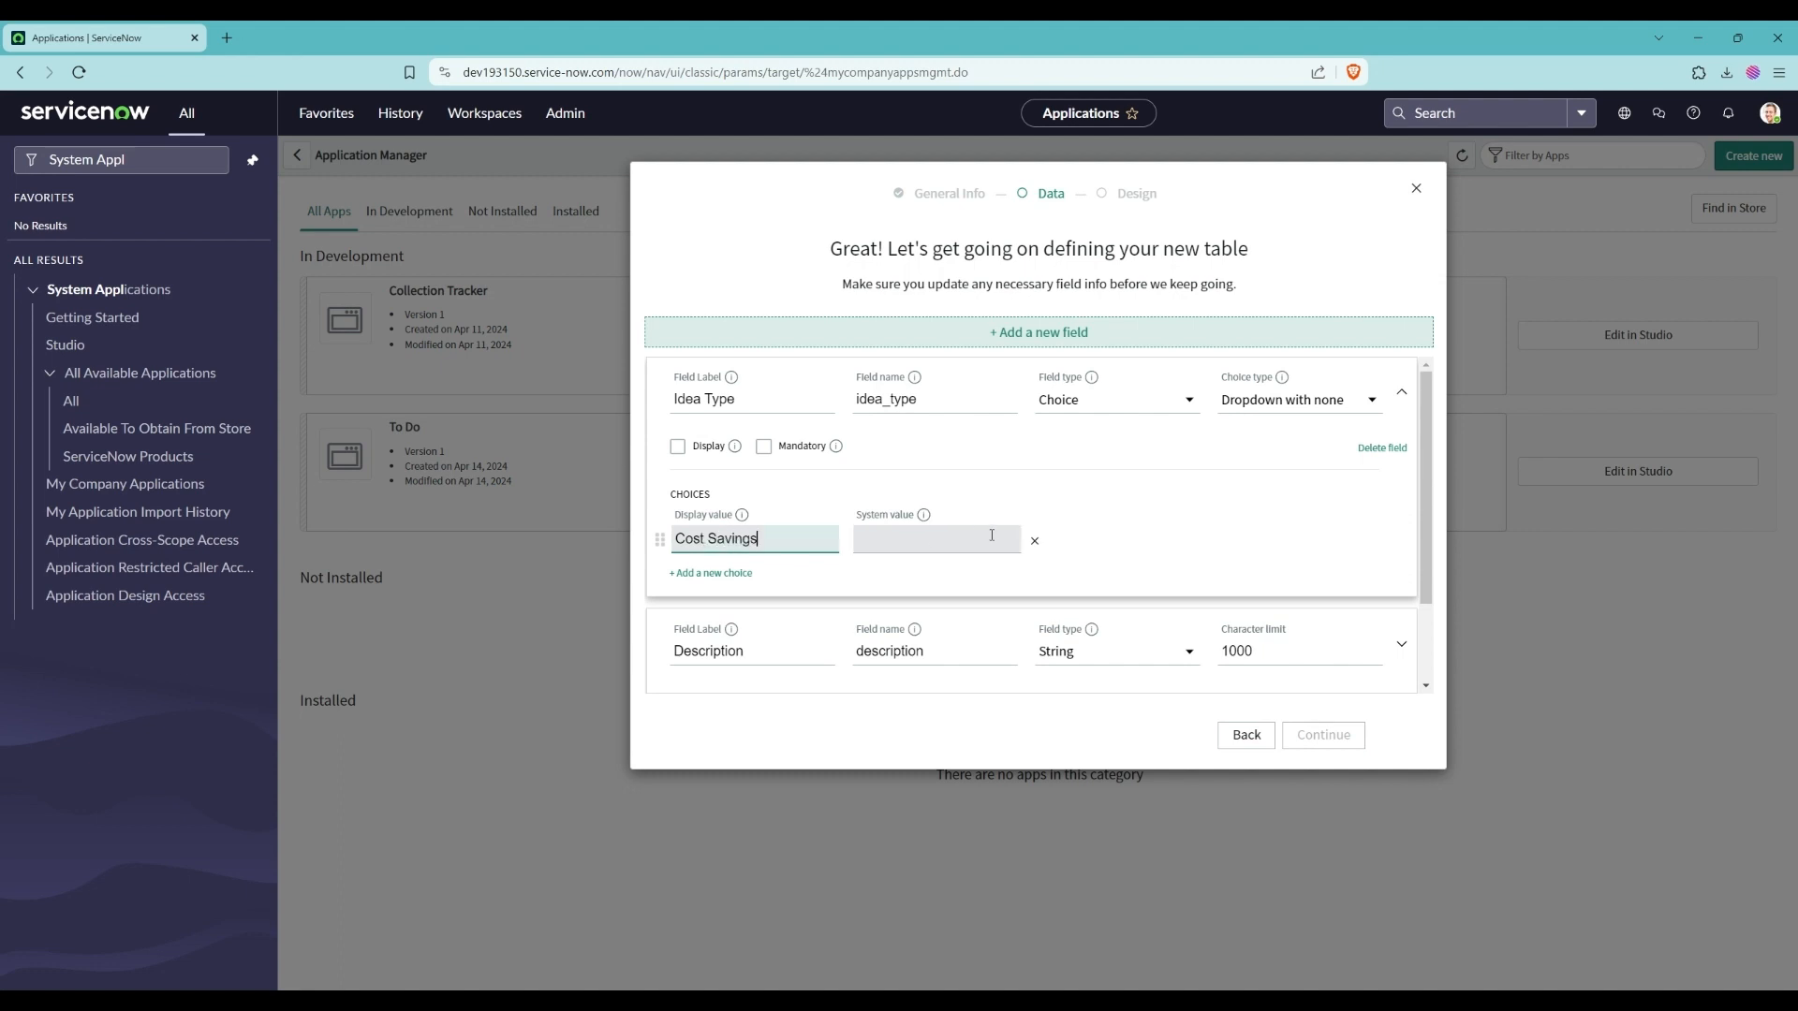
click(1112, 541)
- Add the choices "Process Improvement" and "Team Building" to the Idea Type field
click(723, 574)
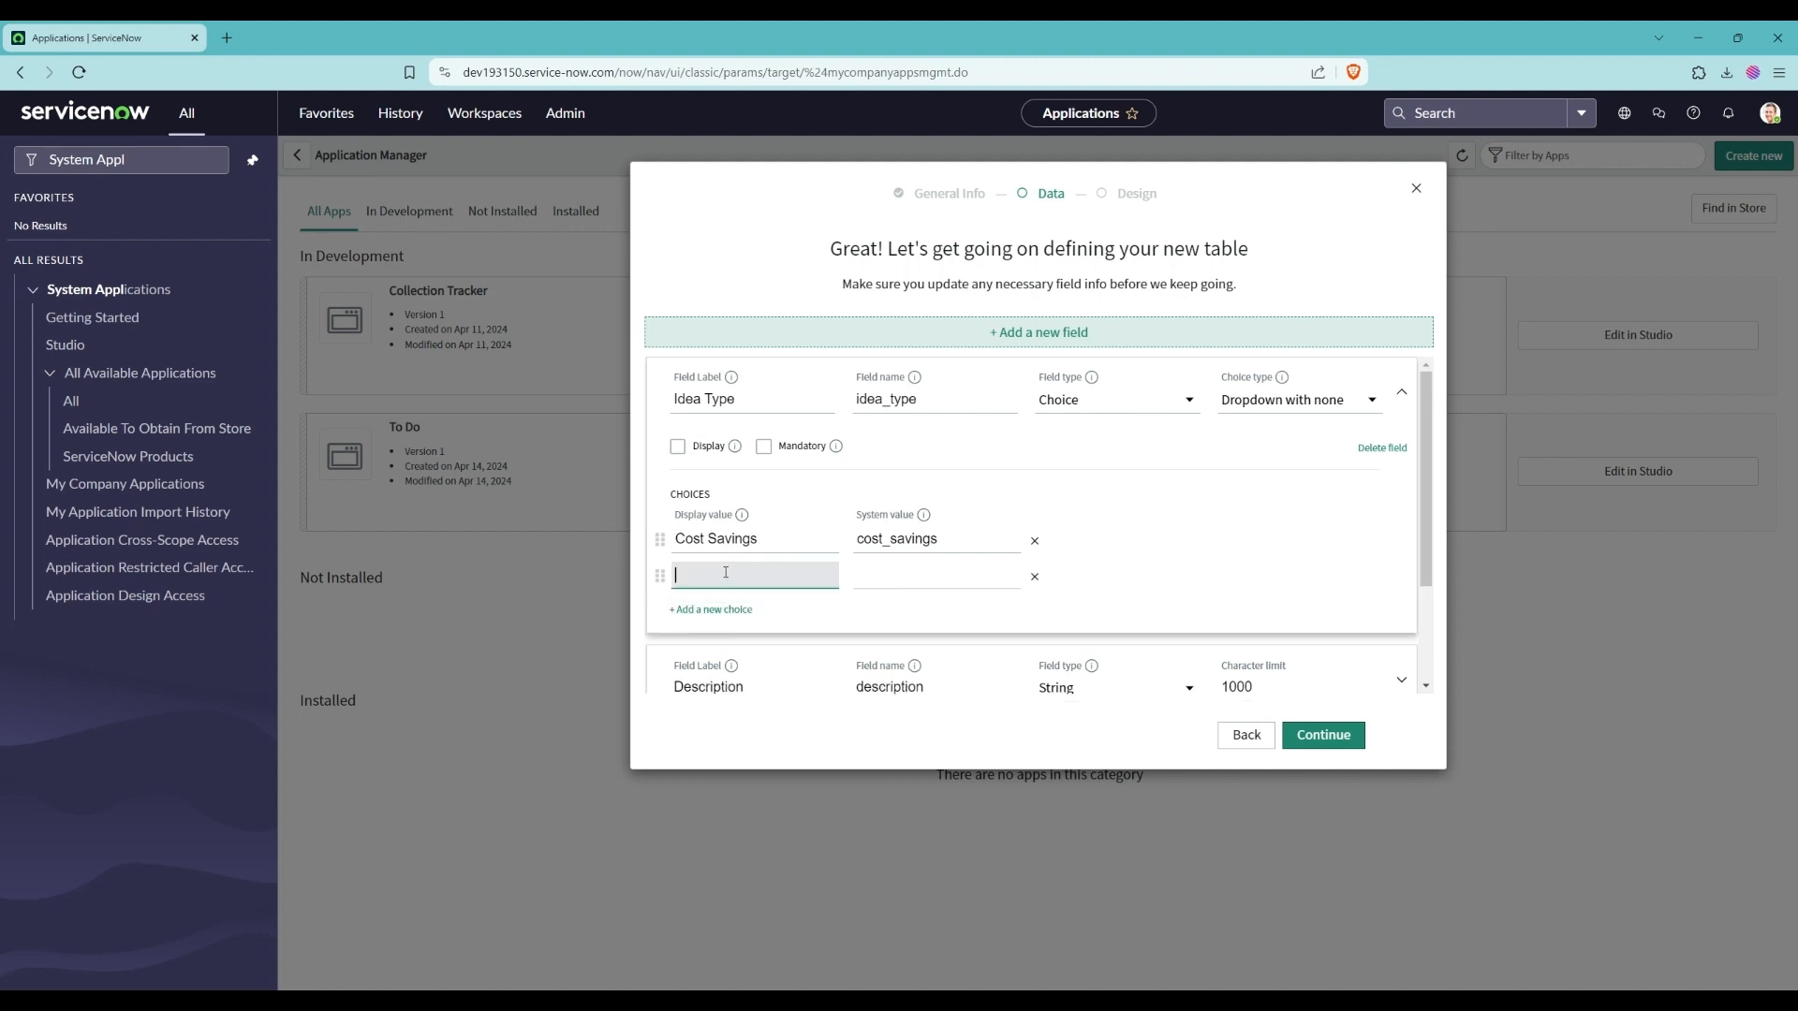
text(Proce)
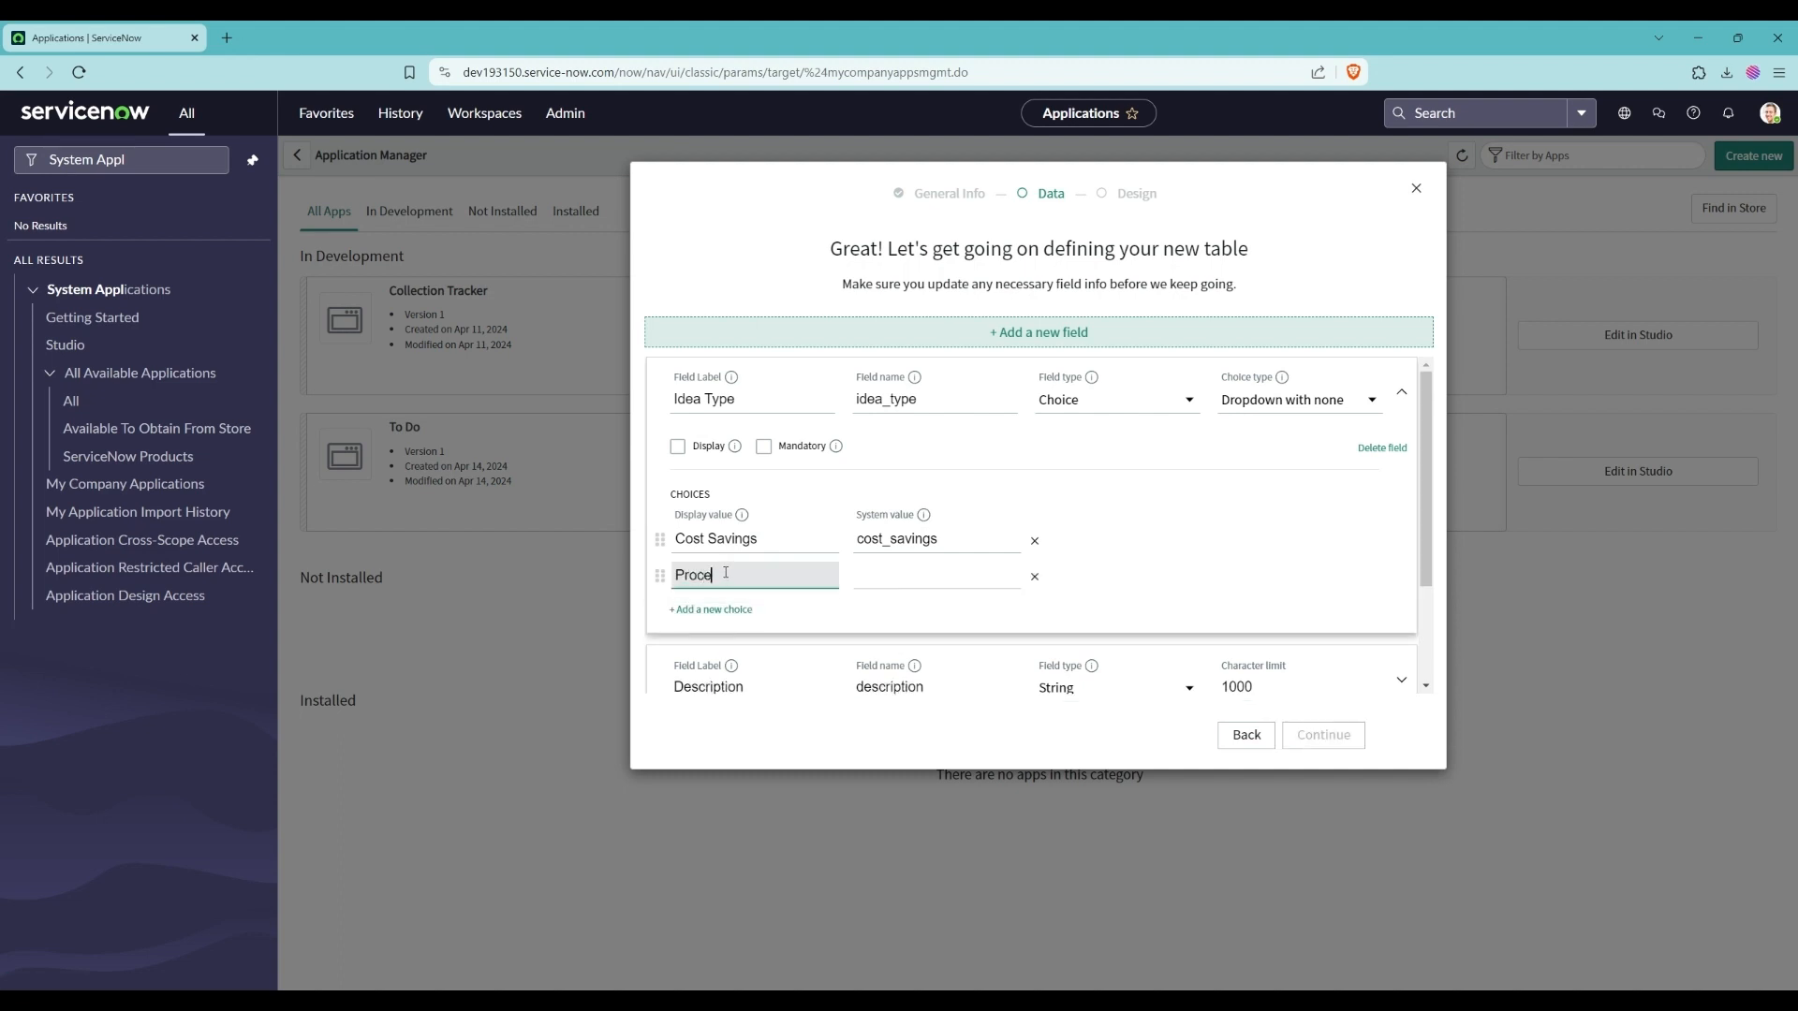
text(ss Improvement)
click(736, 611)
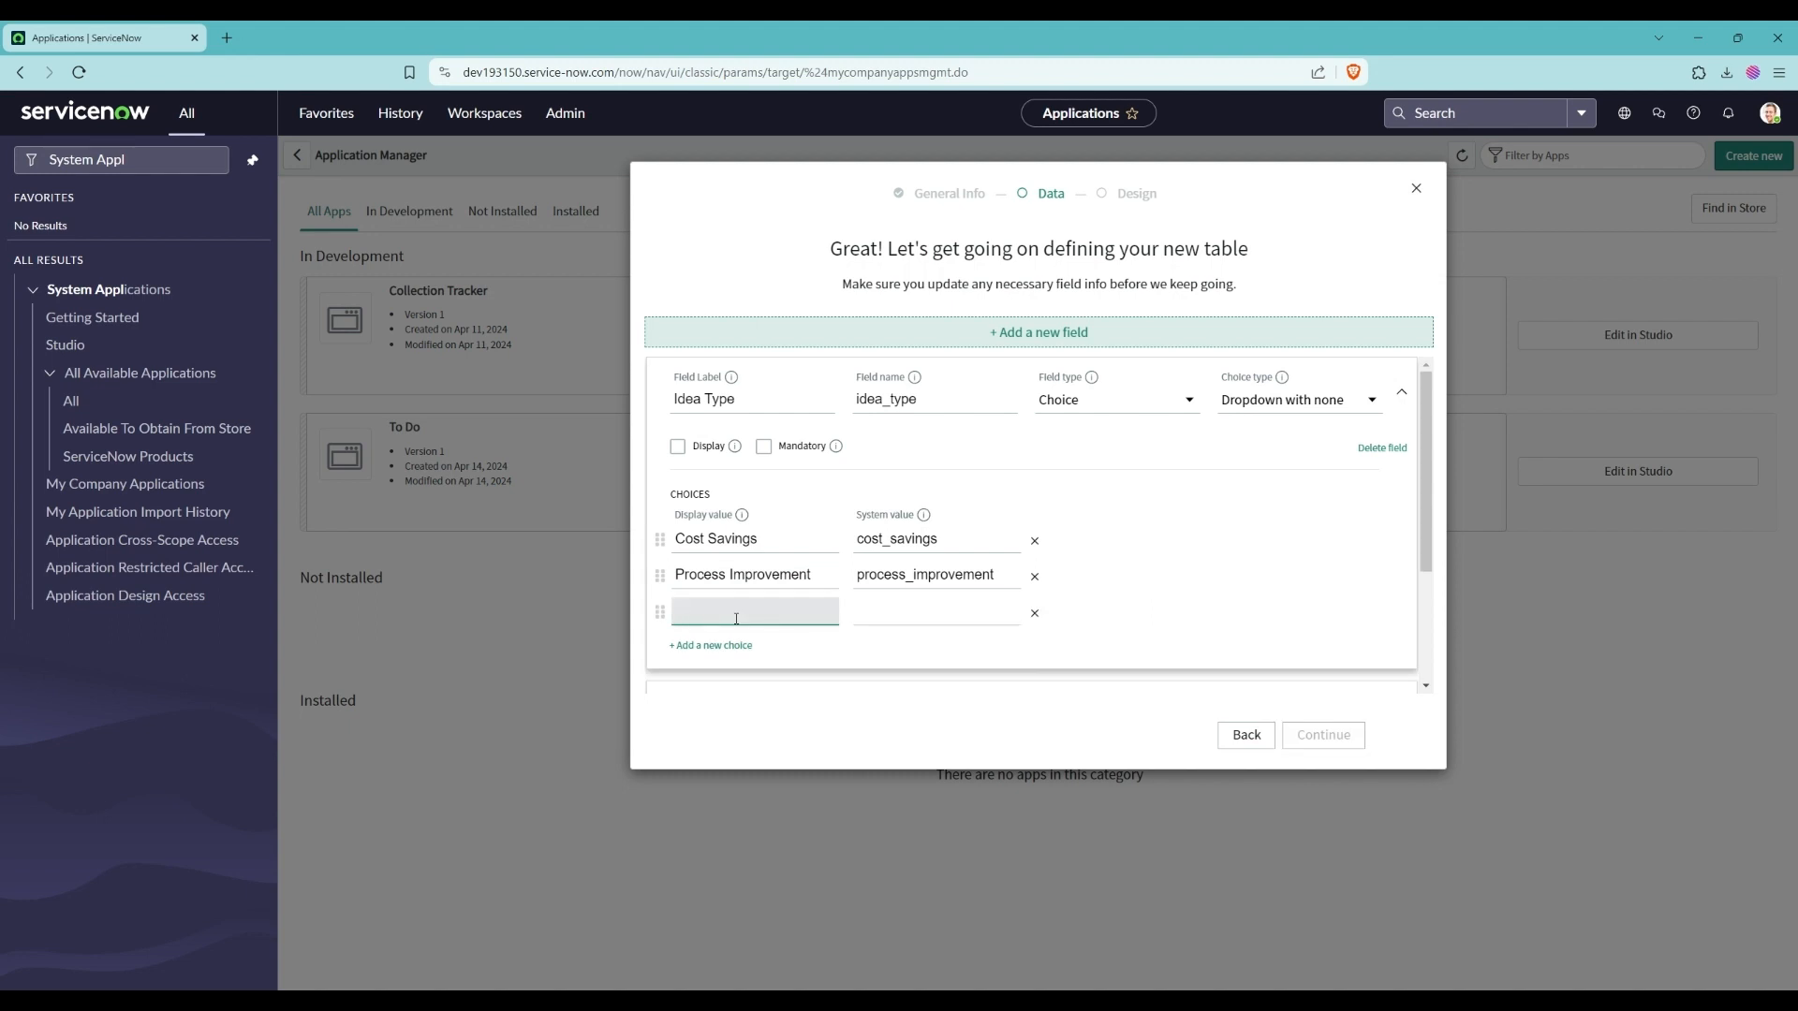
text(Team Building)
click(1156, 610)
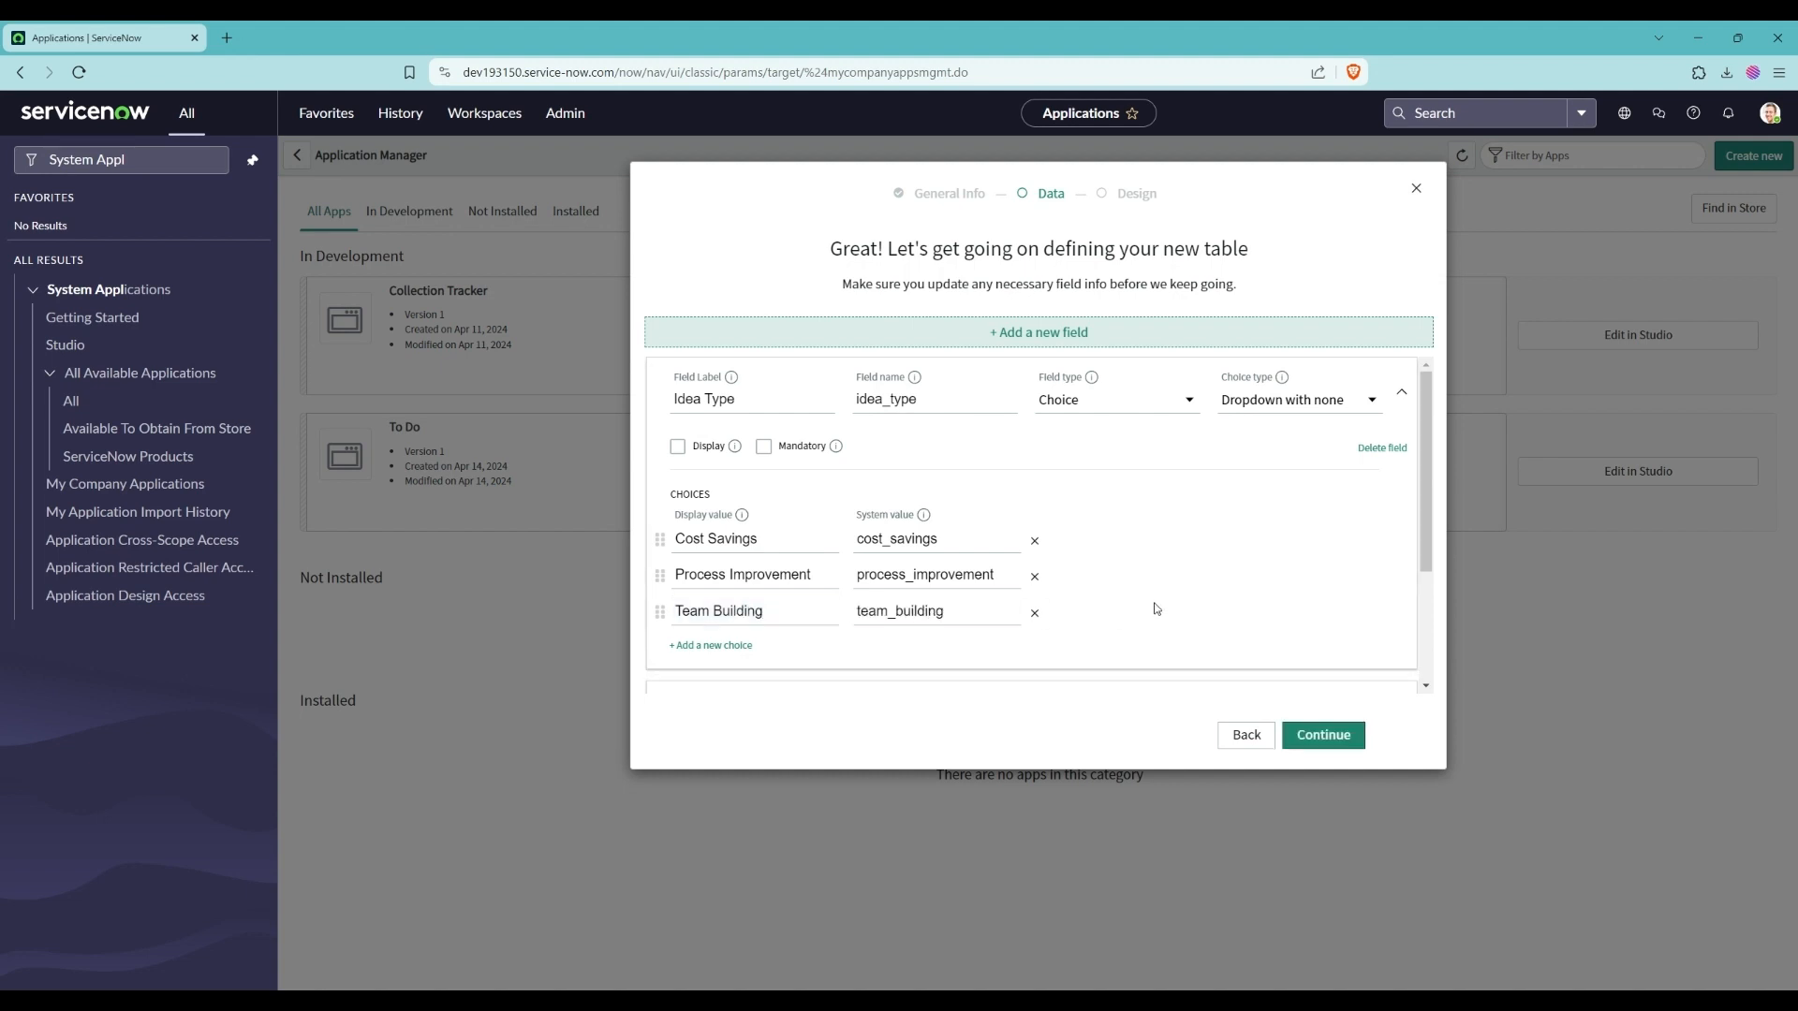
- Make the Idea Type, Description and Short Description fields mandatory and proceed to the table properties
click(764, 447)
scroll(1311, 524, down, 2)
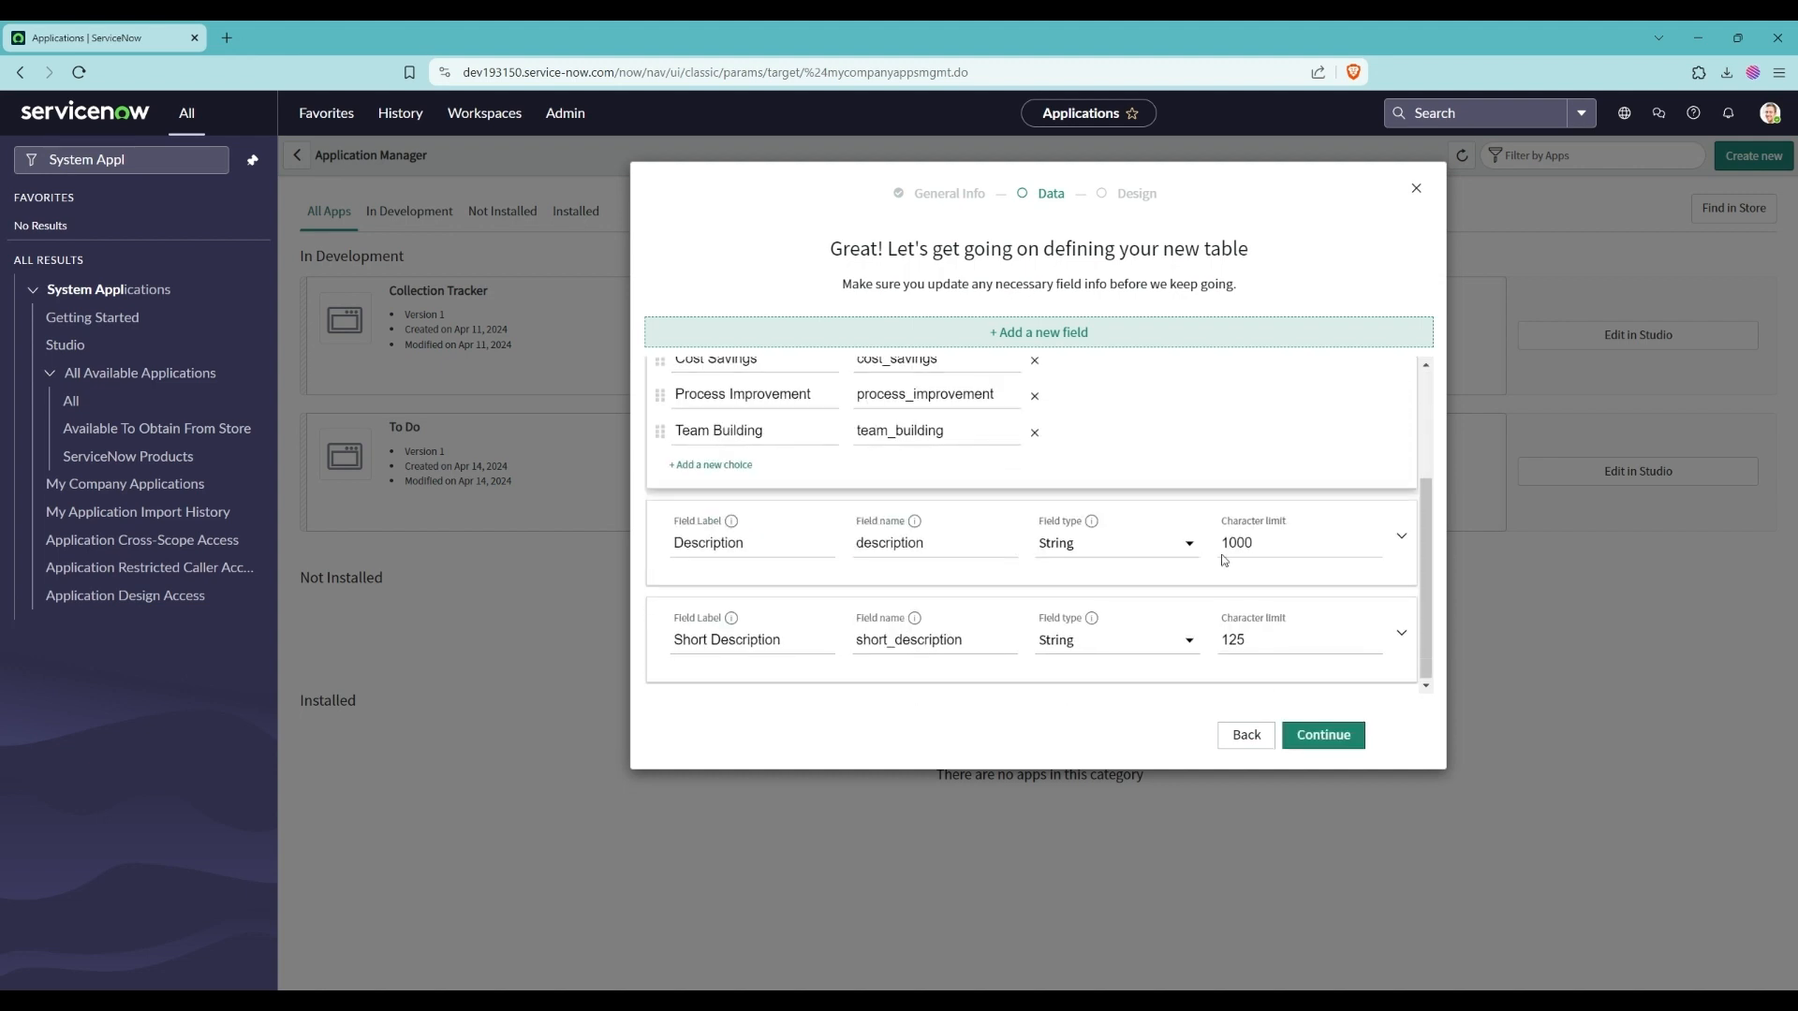
click(1402, 540)
scroll(1272, 527, down, 1)
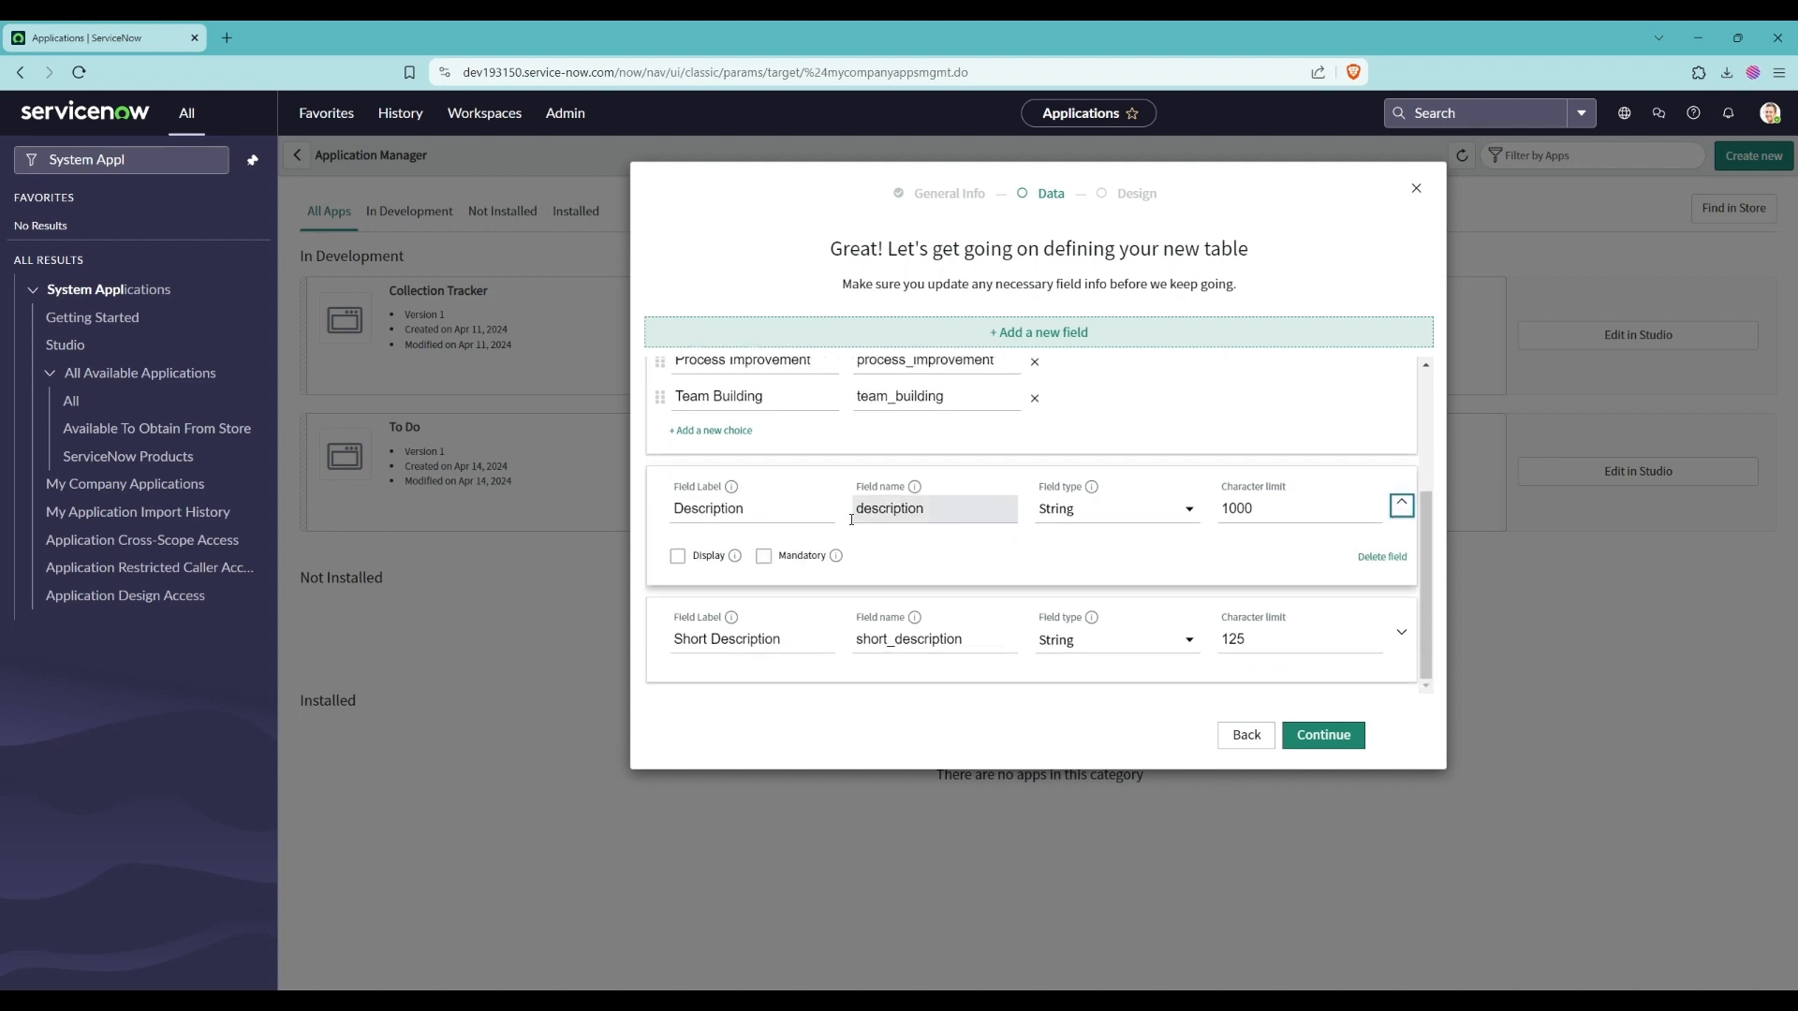
click(763, 556)
click(1402, 633)
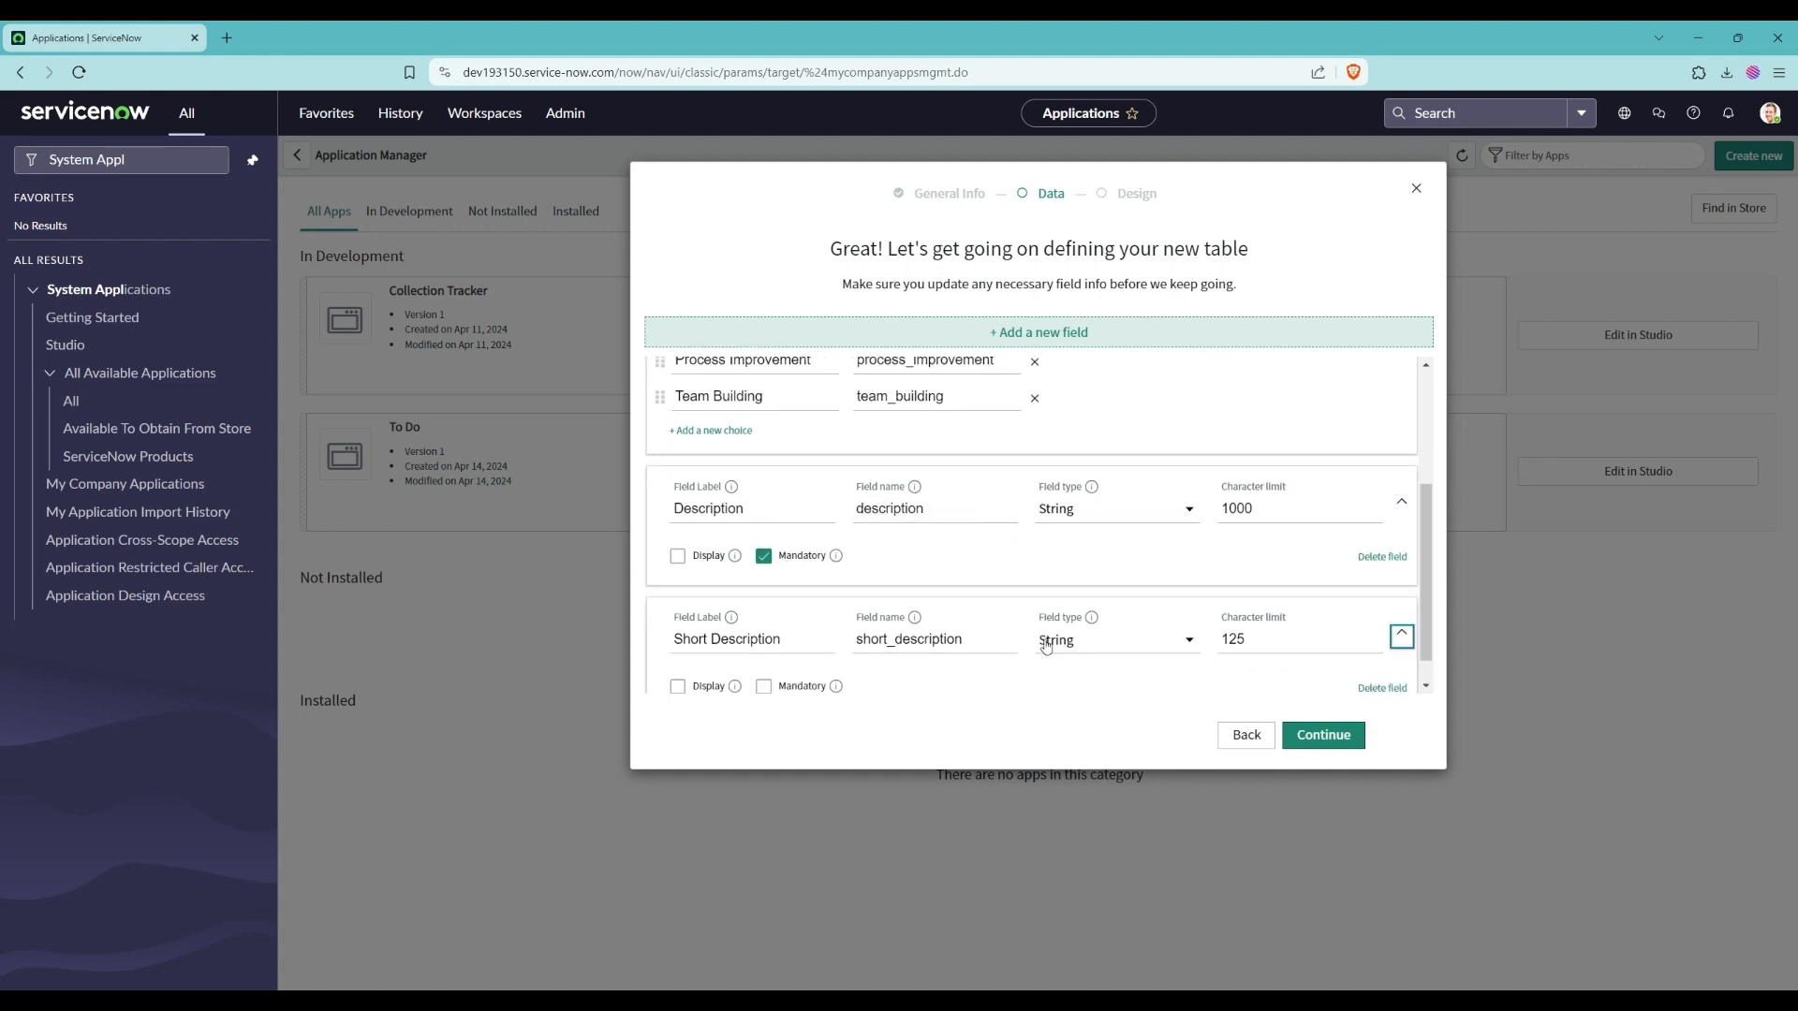
click(764, 687)
click(1323, 735)
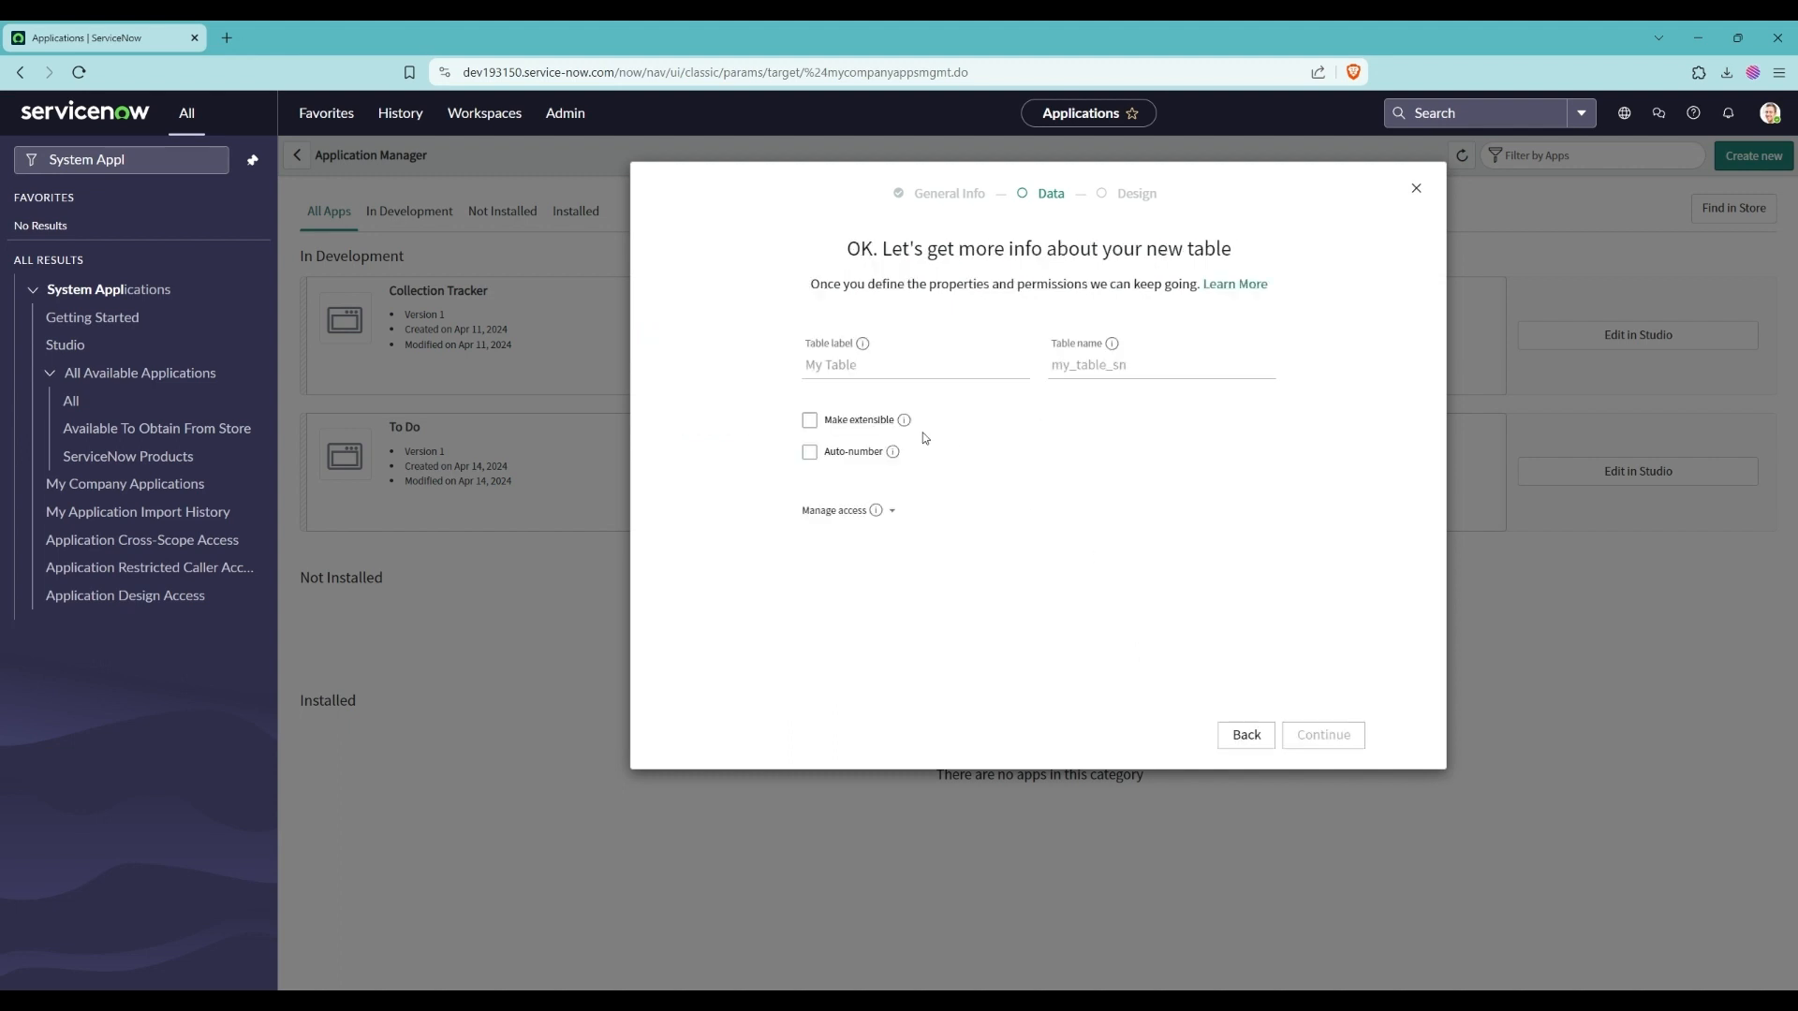
- Label the new table "Innovate"
click(902, 368)
text(In)
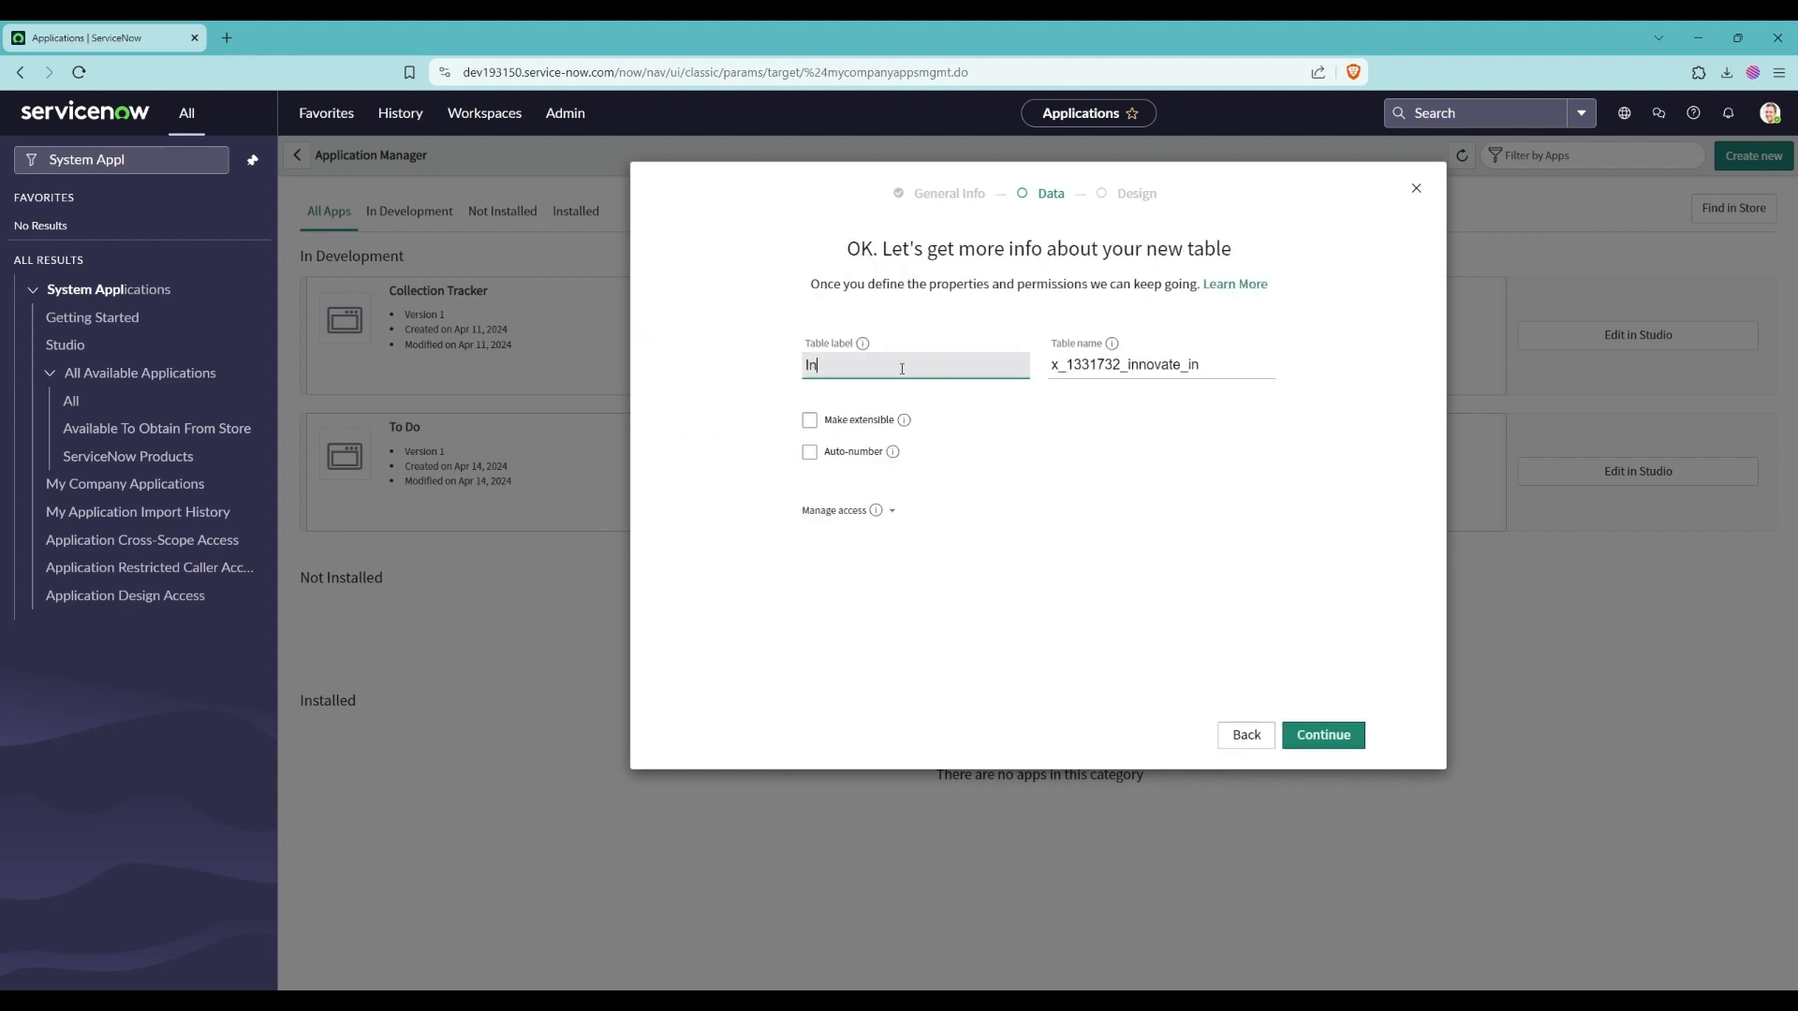
text(novate)
- Enable auto-numbering with prefix INV, starting number 3000 and 6 digits, and create the table
click(810, 452)
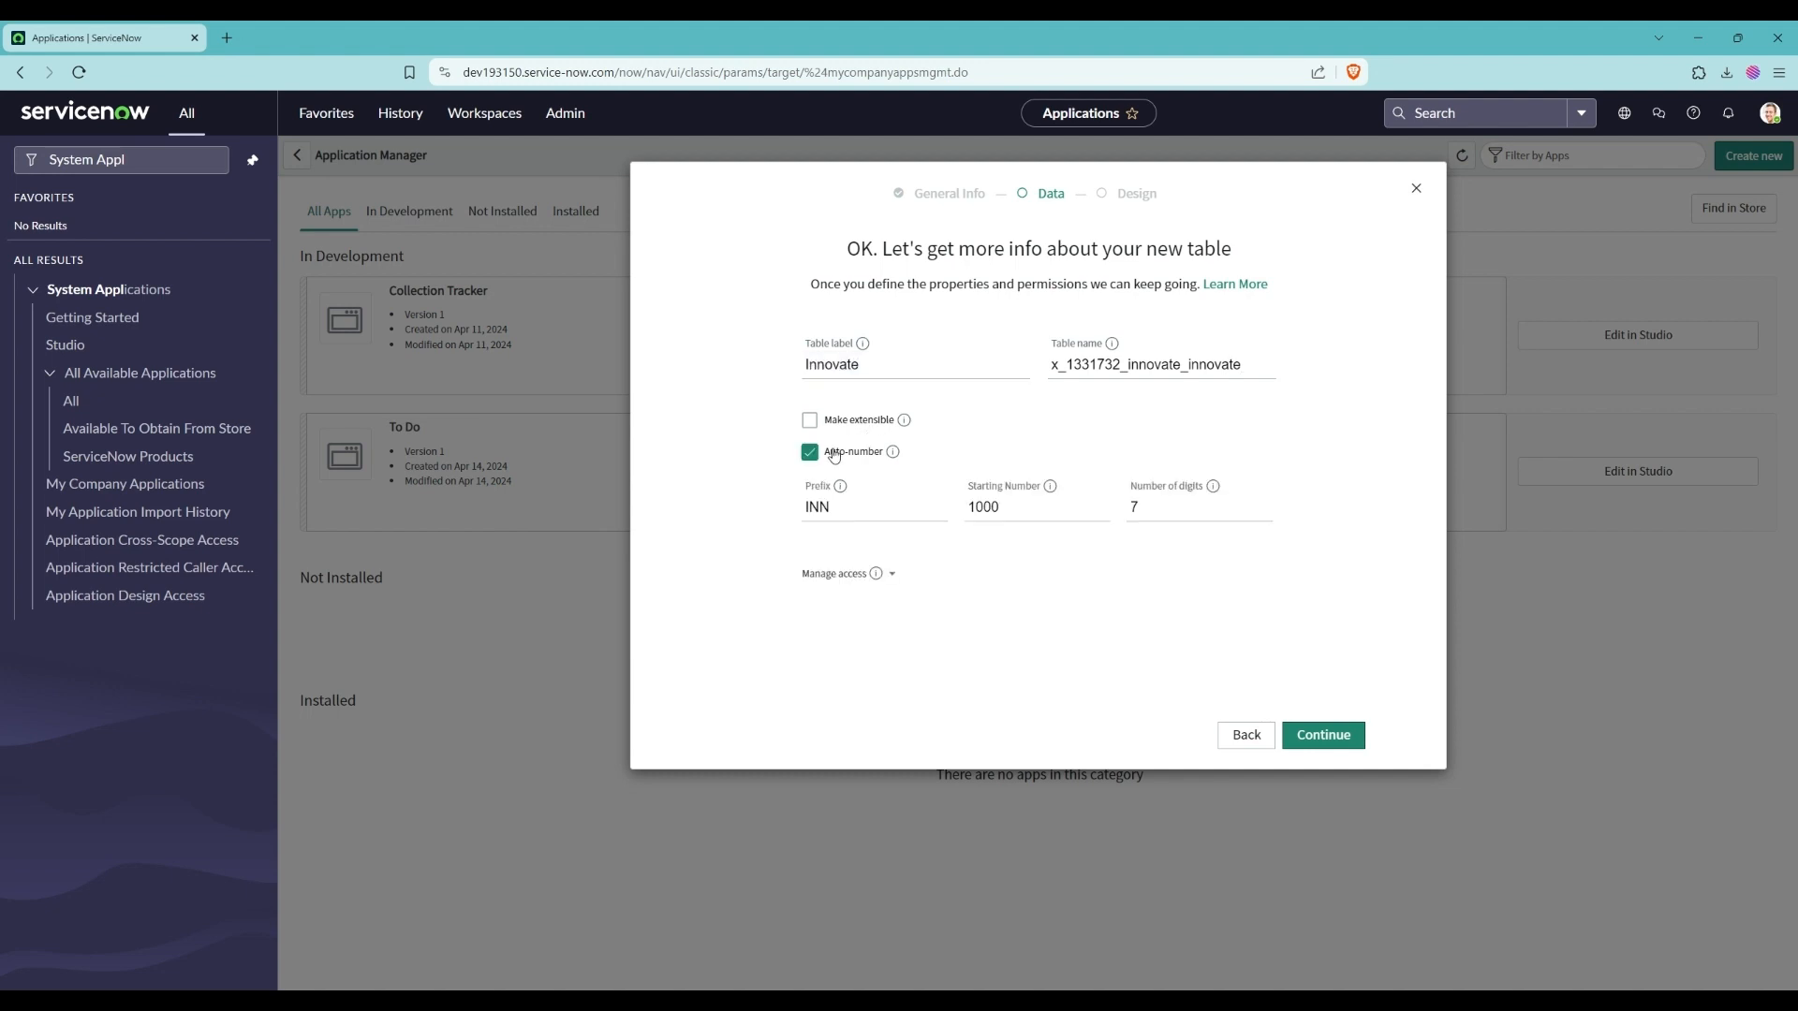
click(838, 508)
key(BackSpace)
text(V)
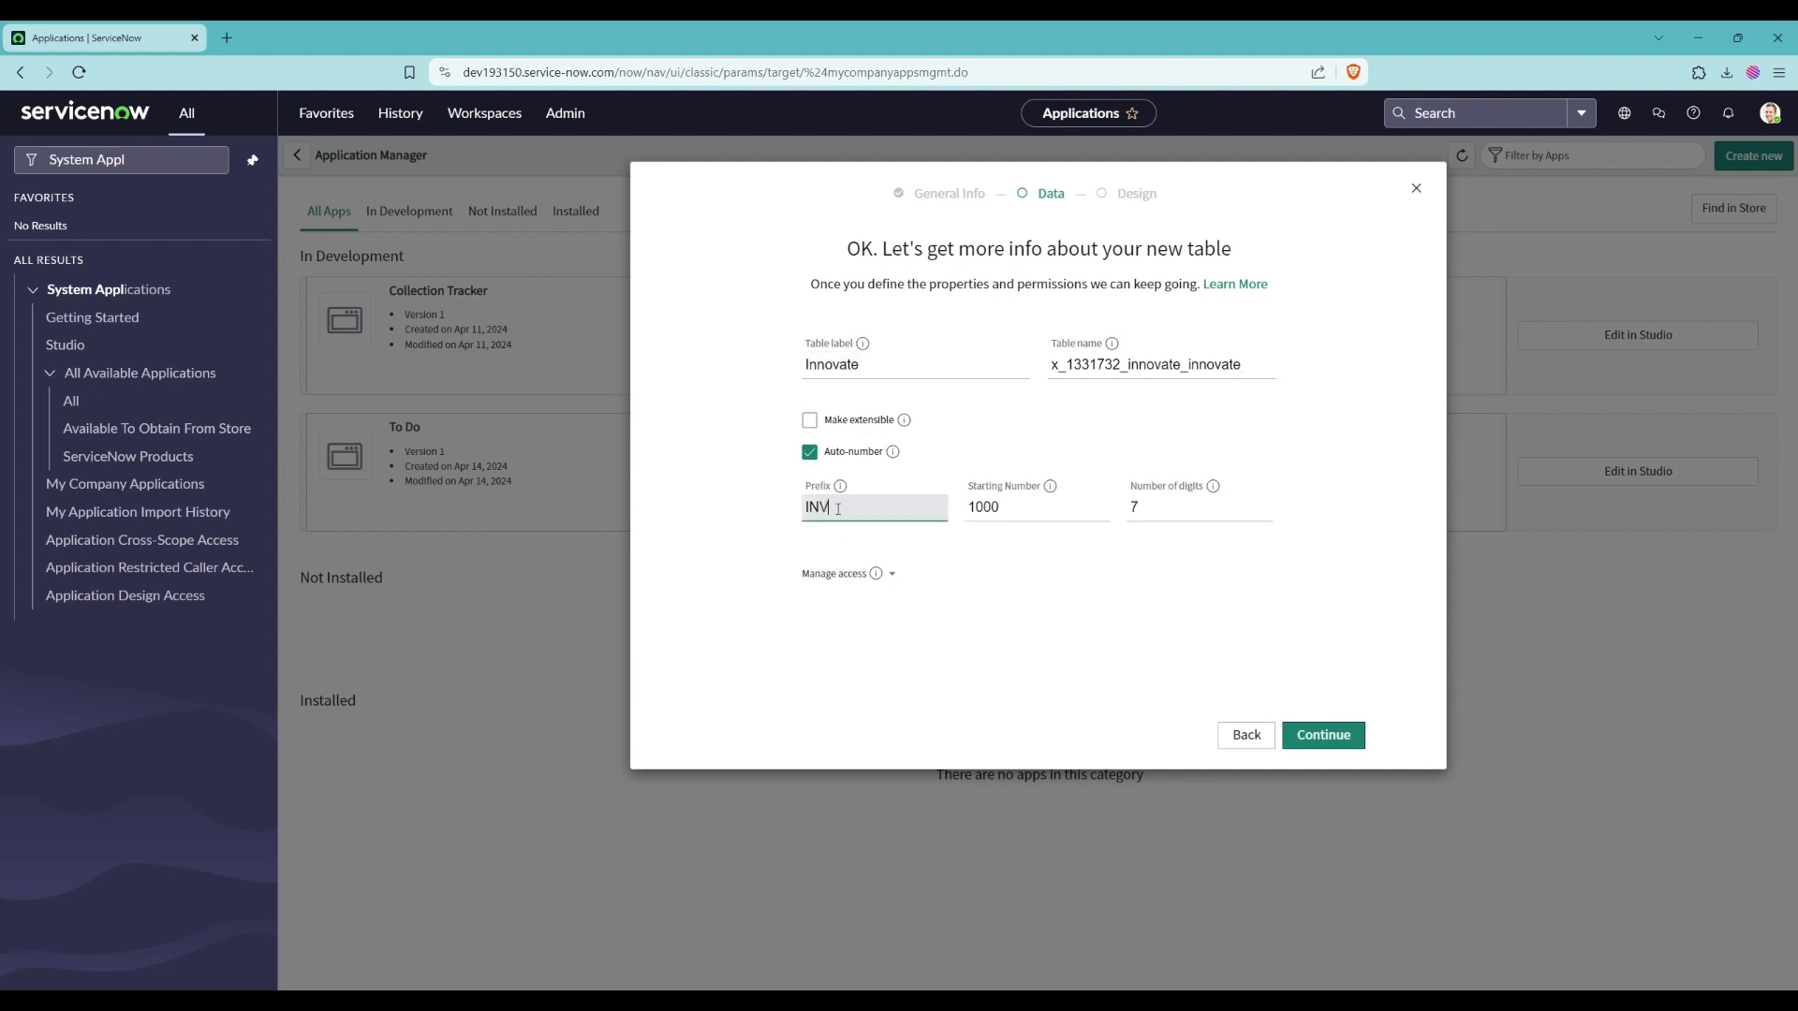
click(976, 510)
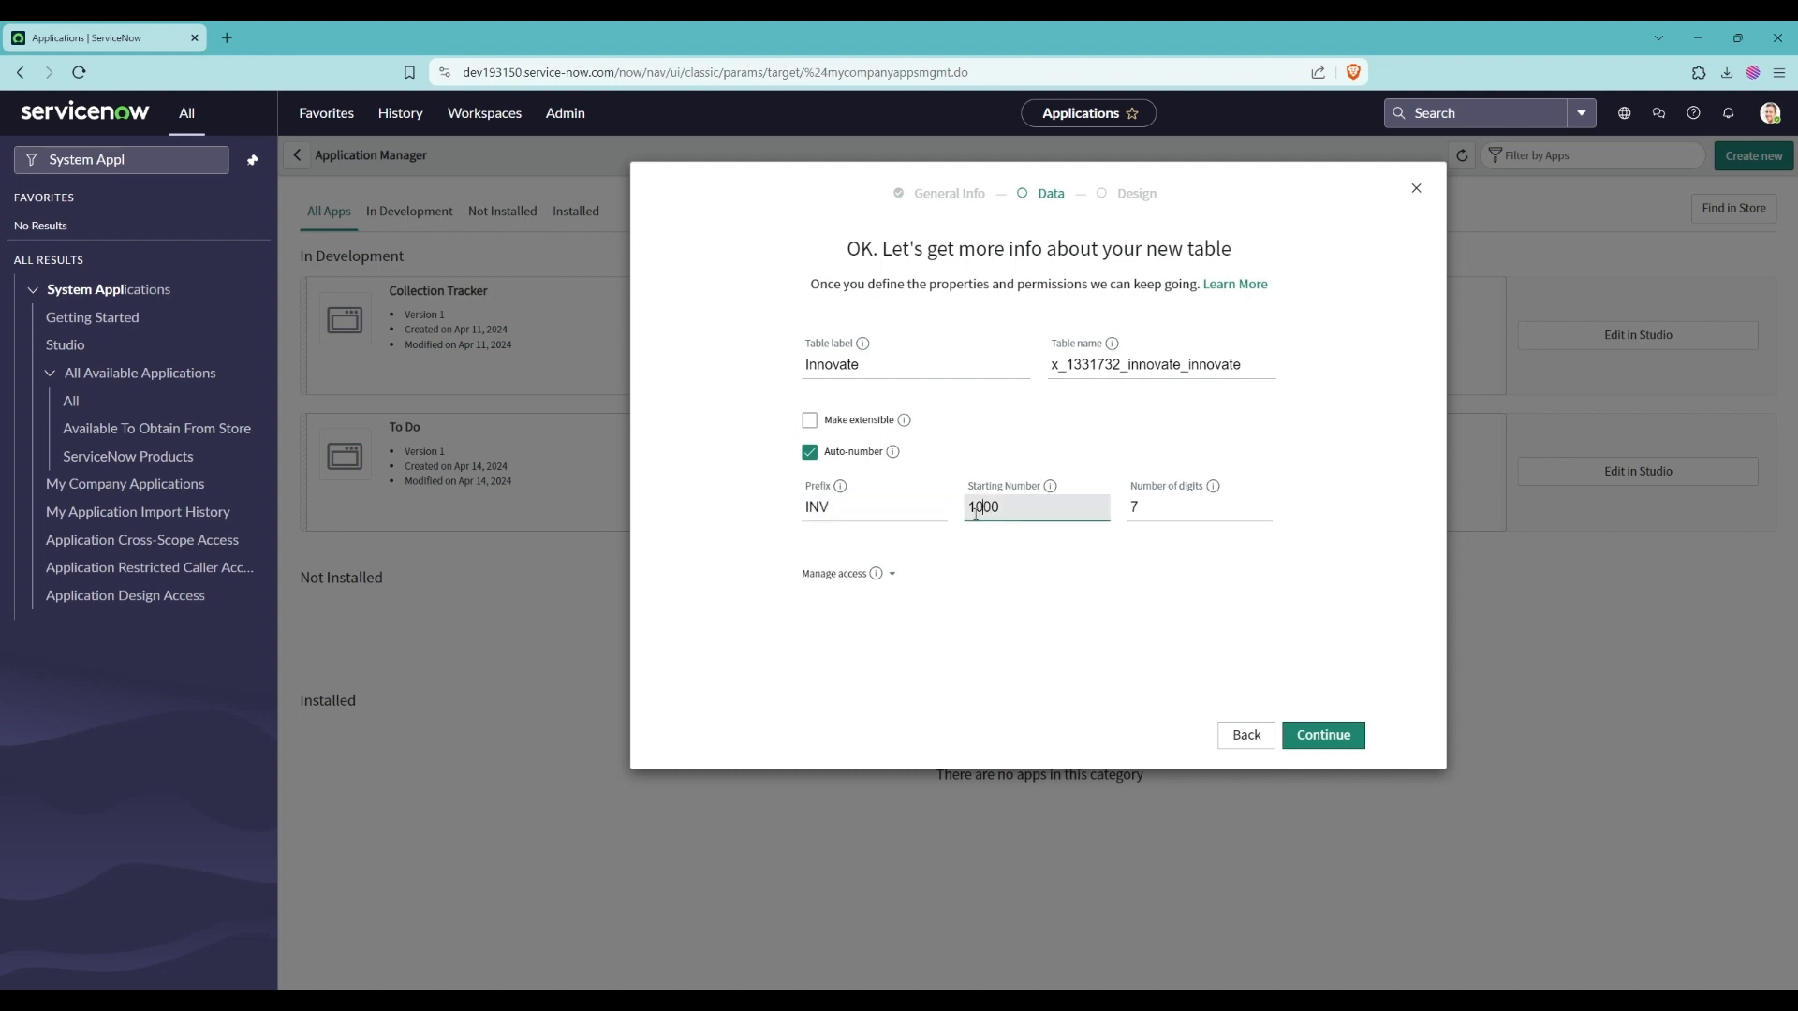
text(3)
click(1161, 505)
key(BackSpace)
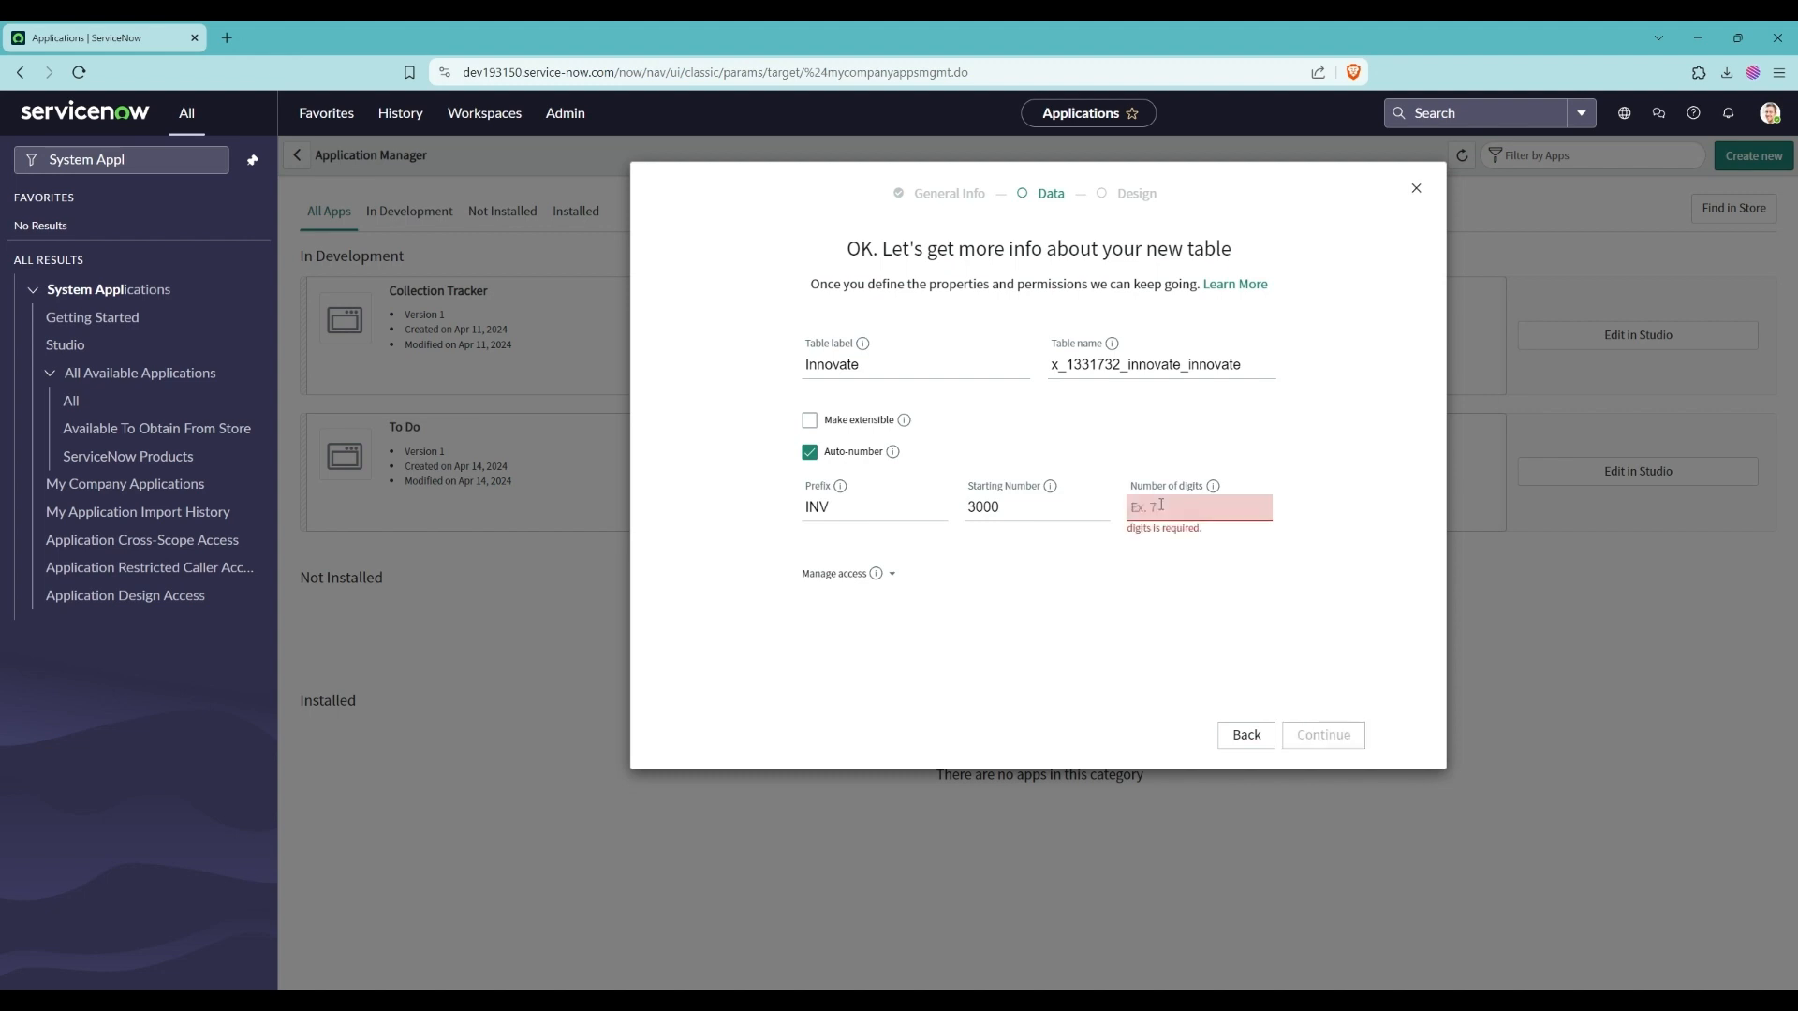
text(6)
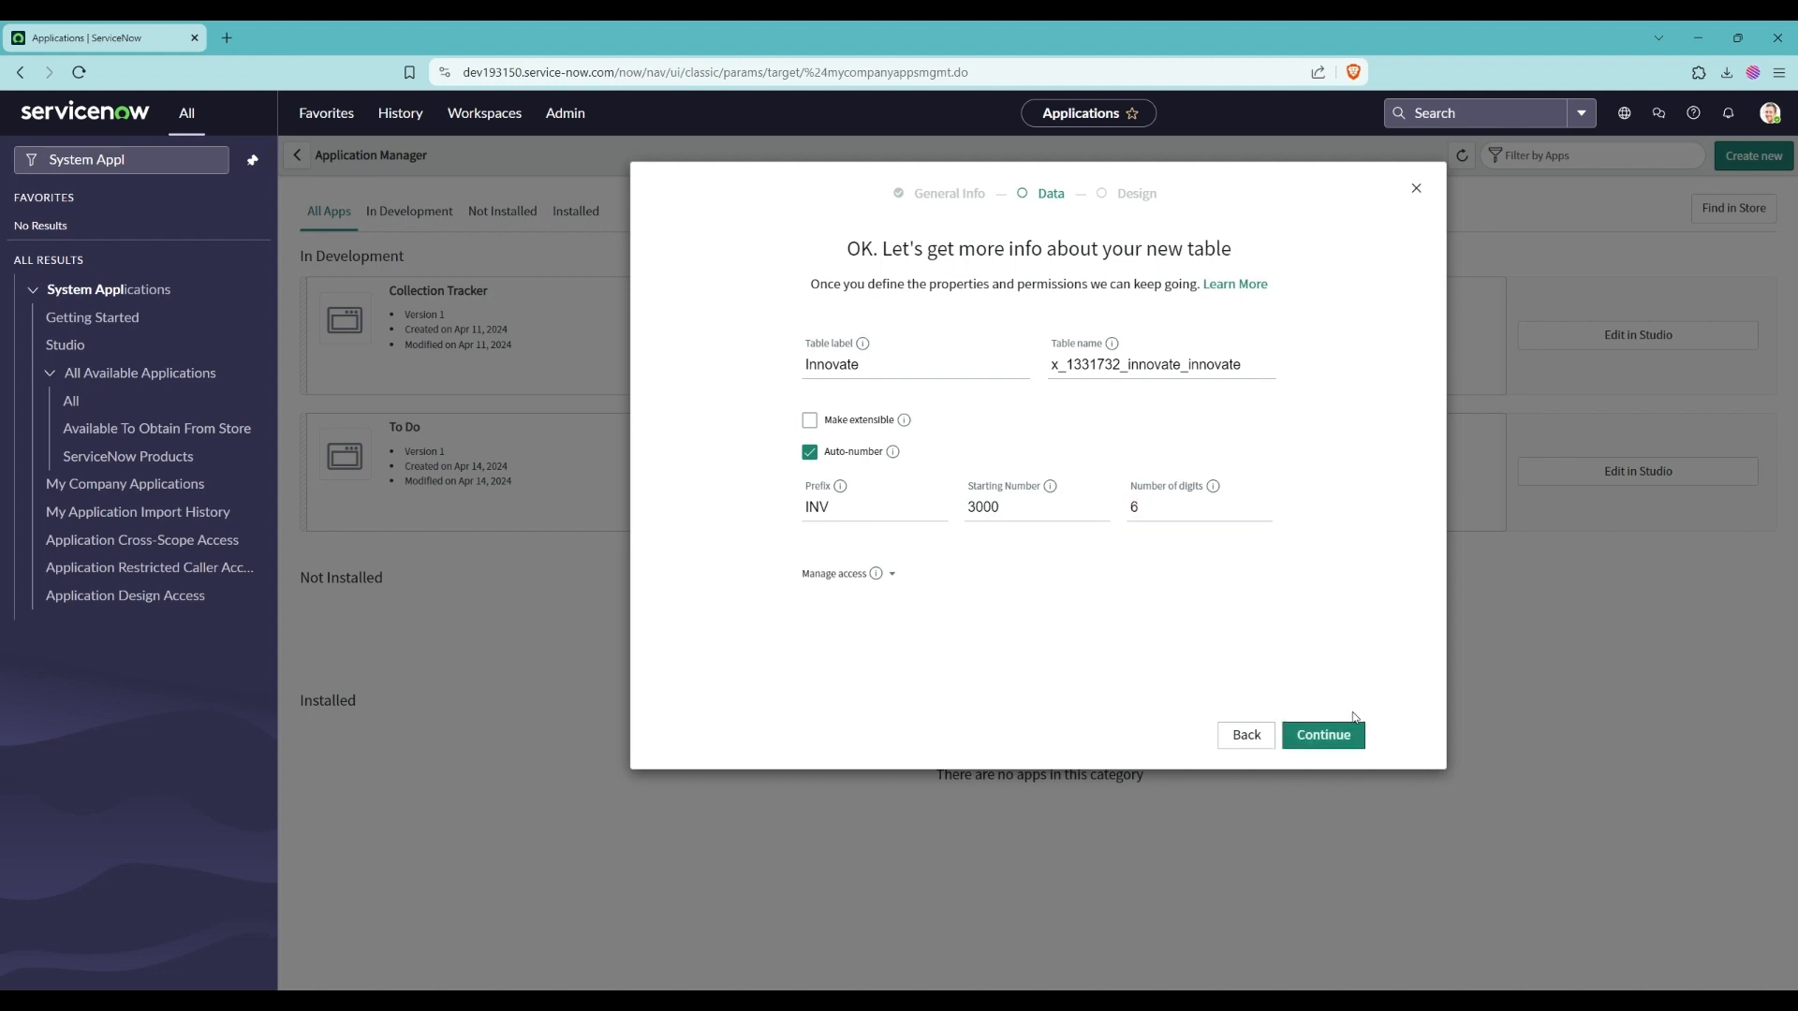
click(1349, 733)
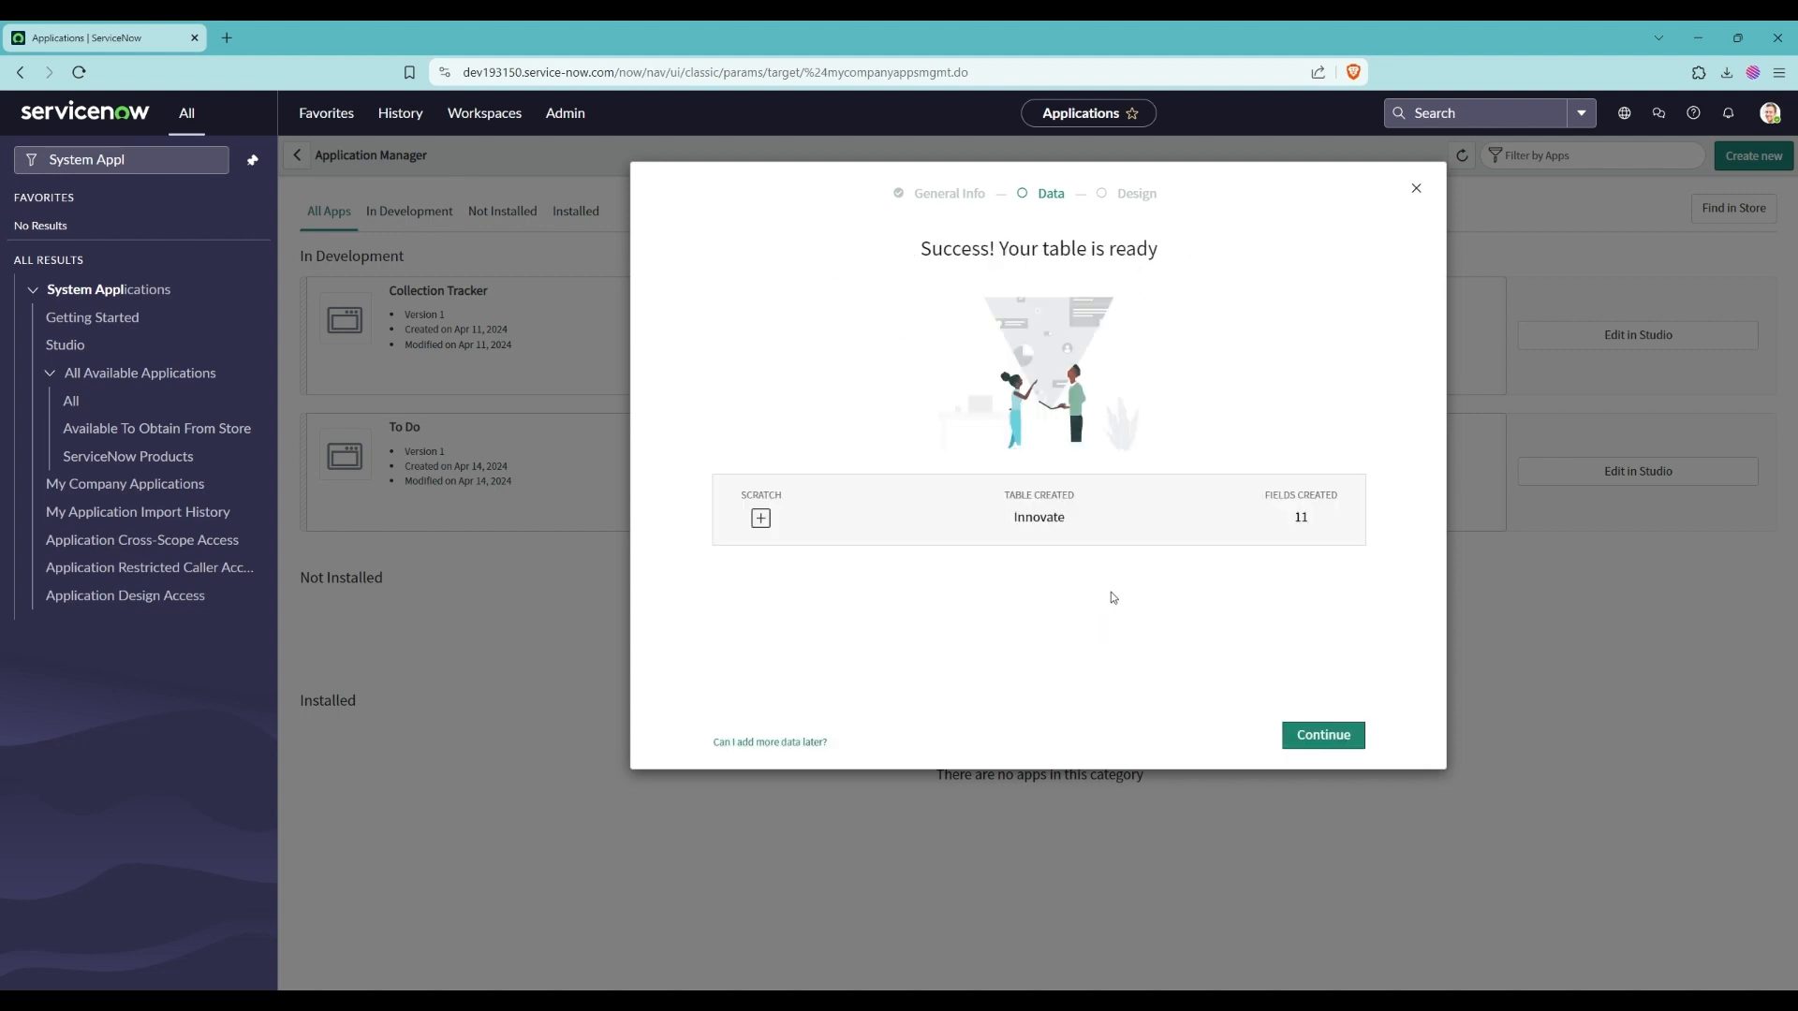
- Finish the data tables with only Innovate selected and start designing the Classic app
click(1322, 736)
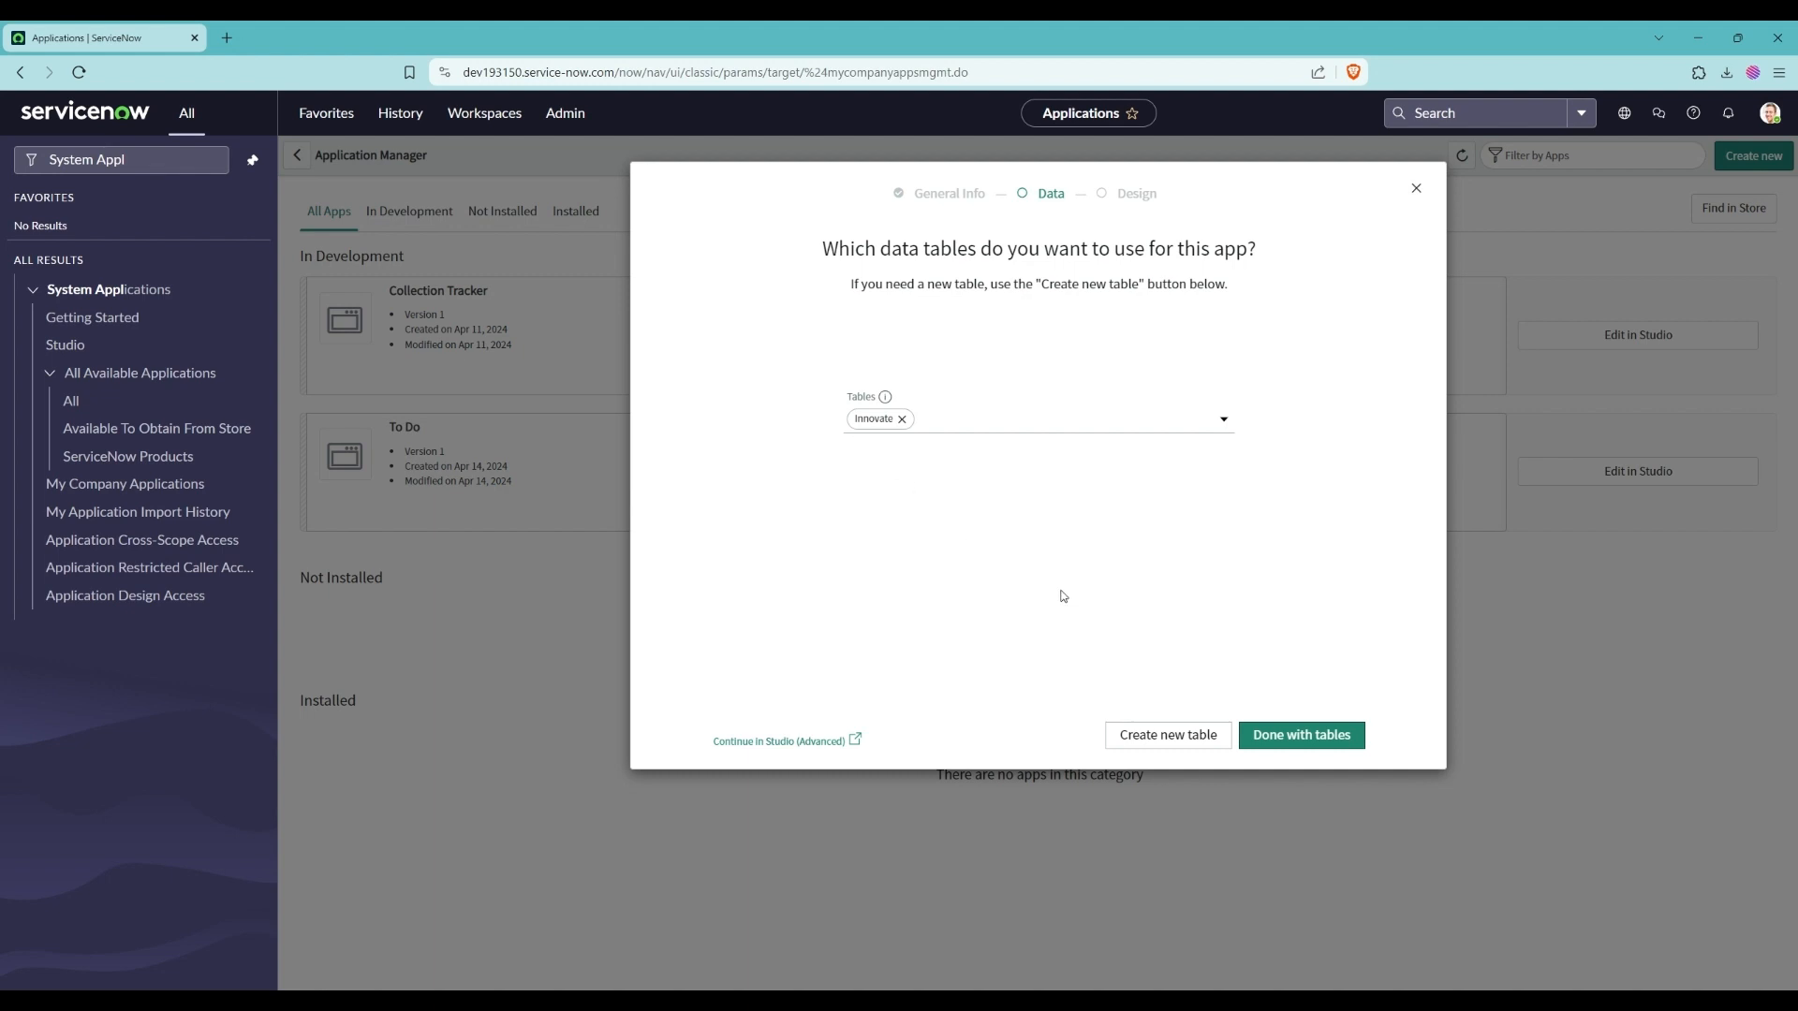
click(1298, 742)
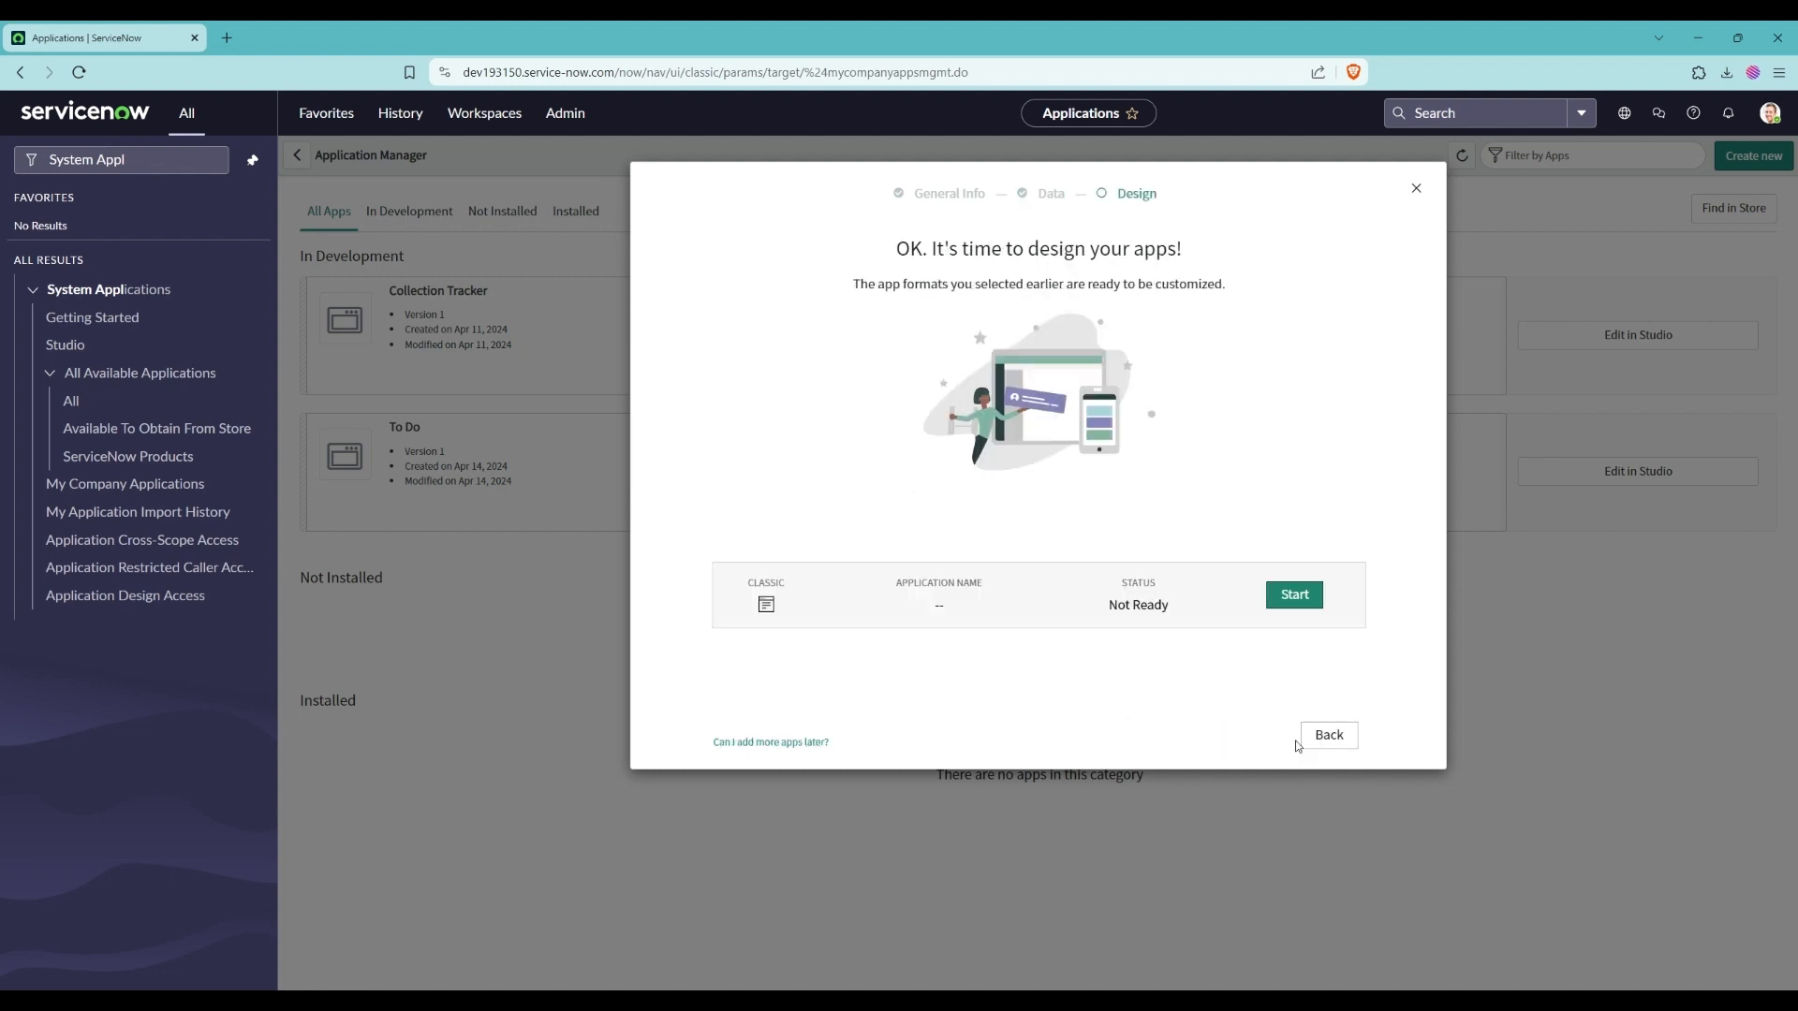
click(1287, 600)
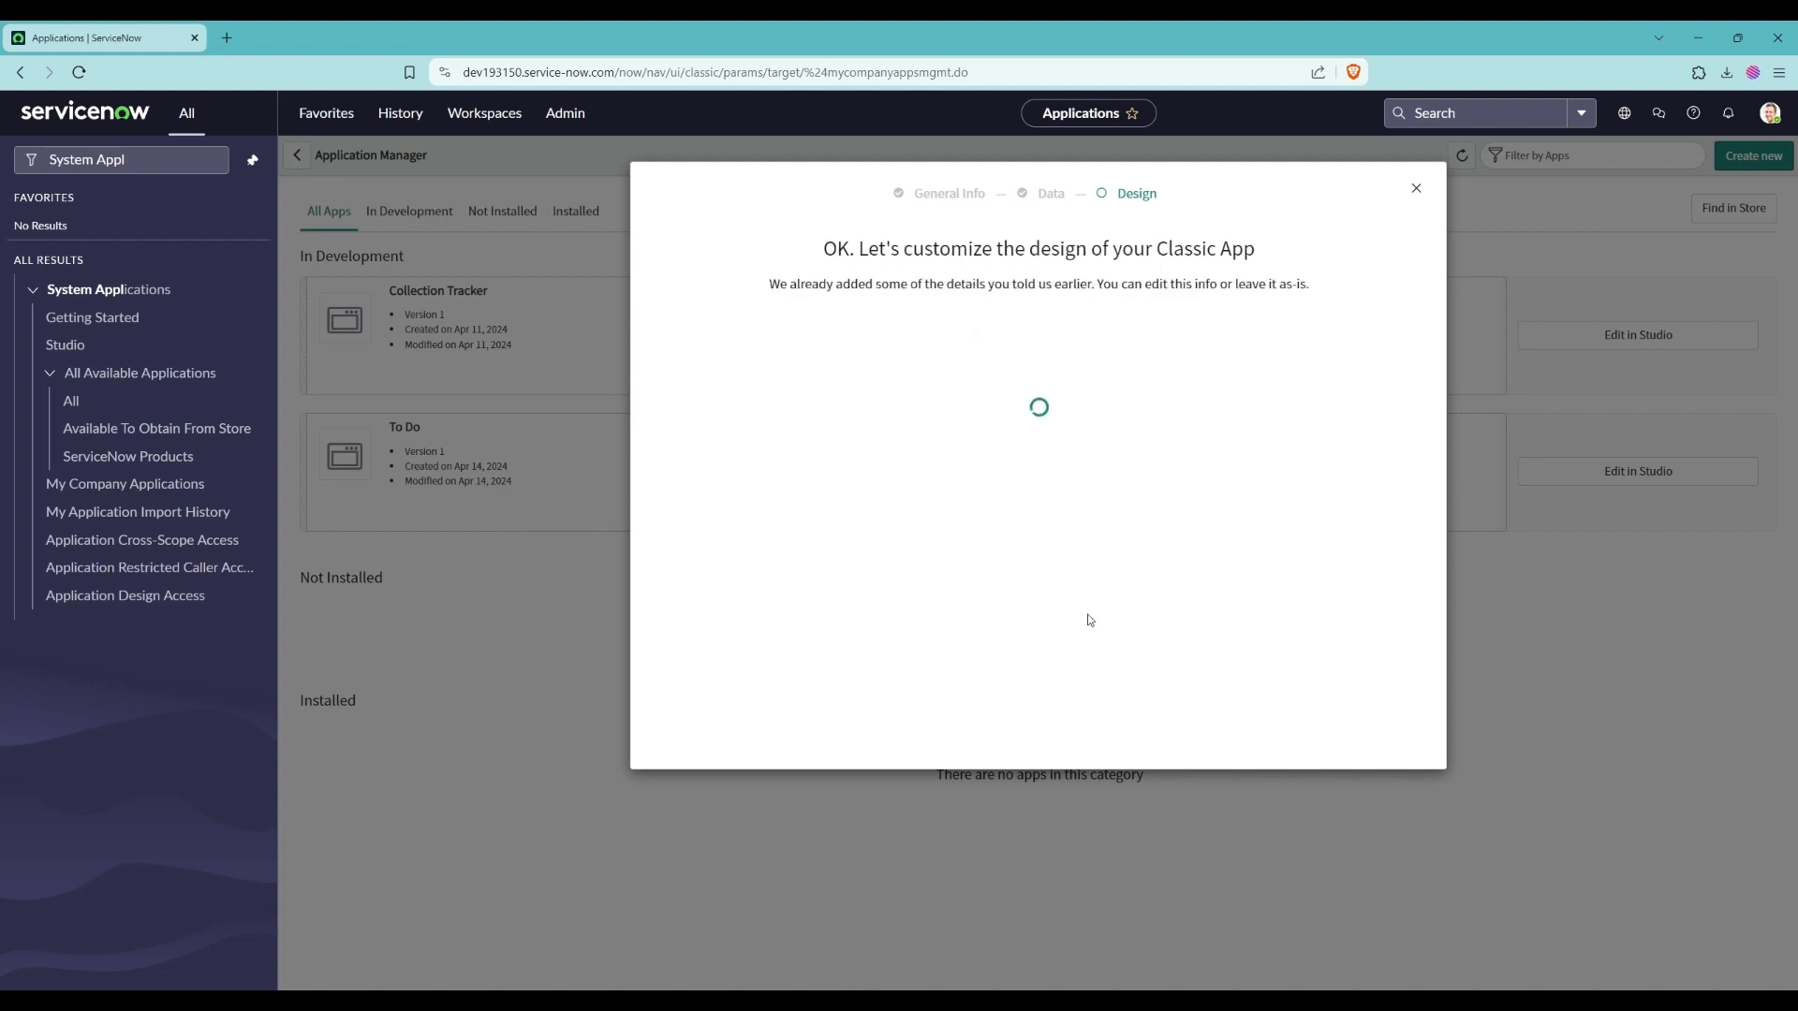
- Describe the Classic app as "Suggestion Box for Employees" and create it
click(826, 433)
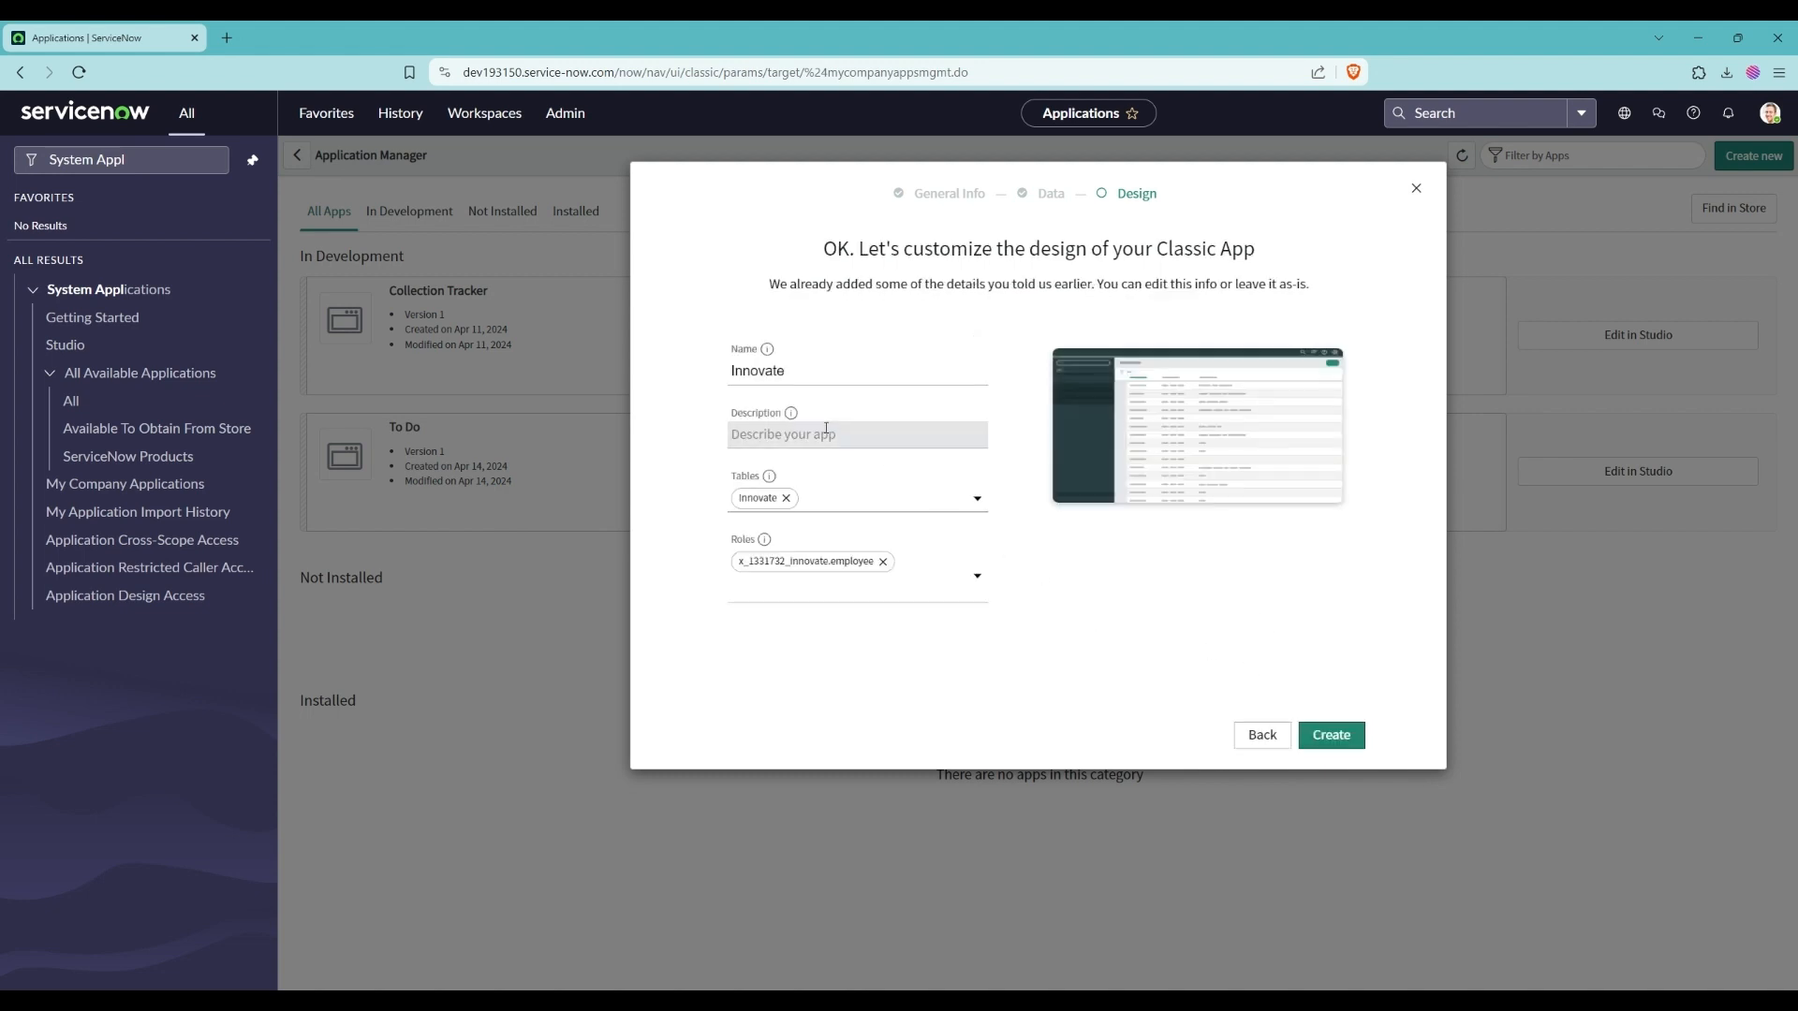
text(Suggestion Box )
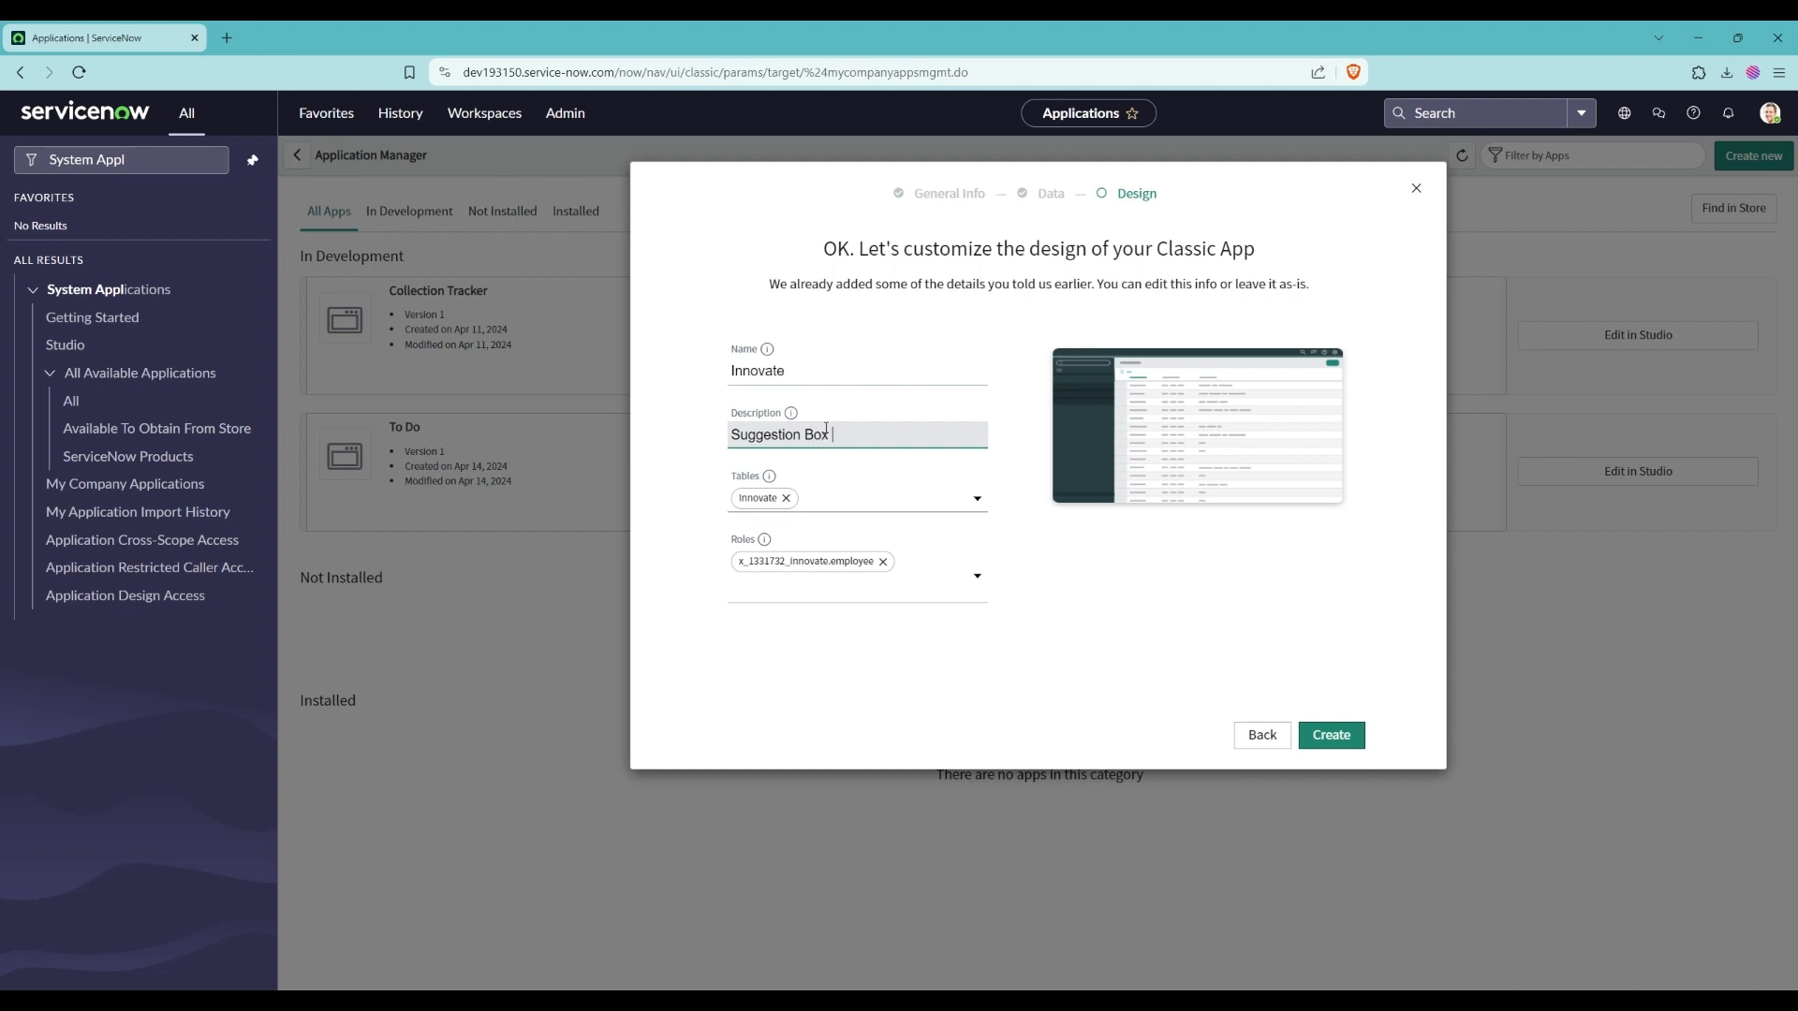
text(for Emplo)
text(yess)
text(es)
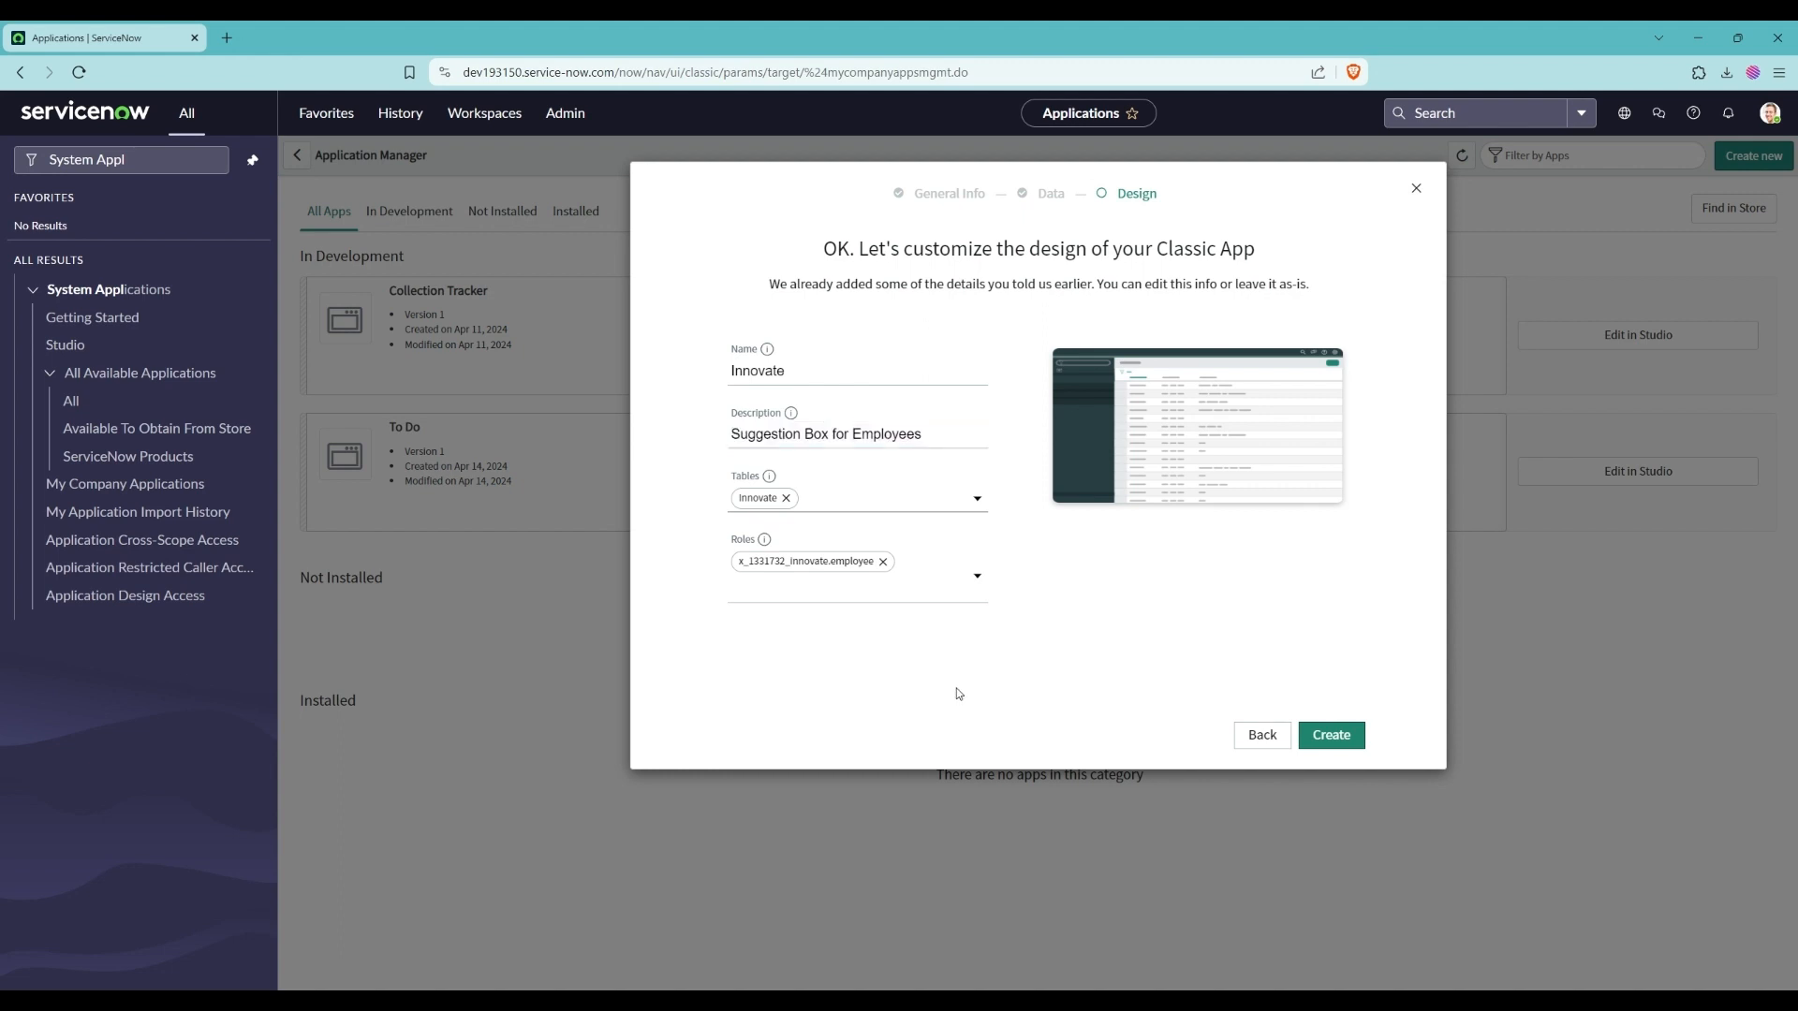
click(1331, 735)
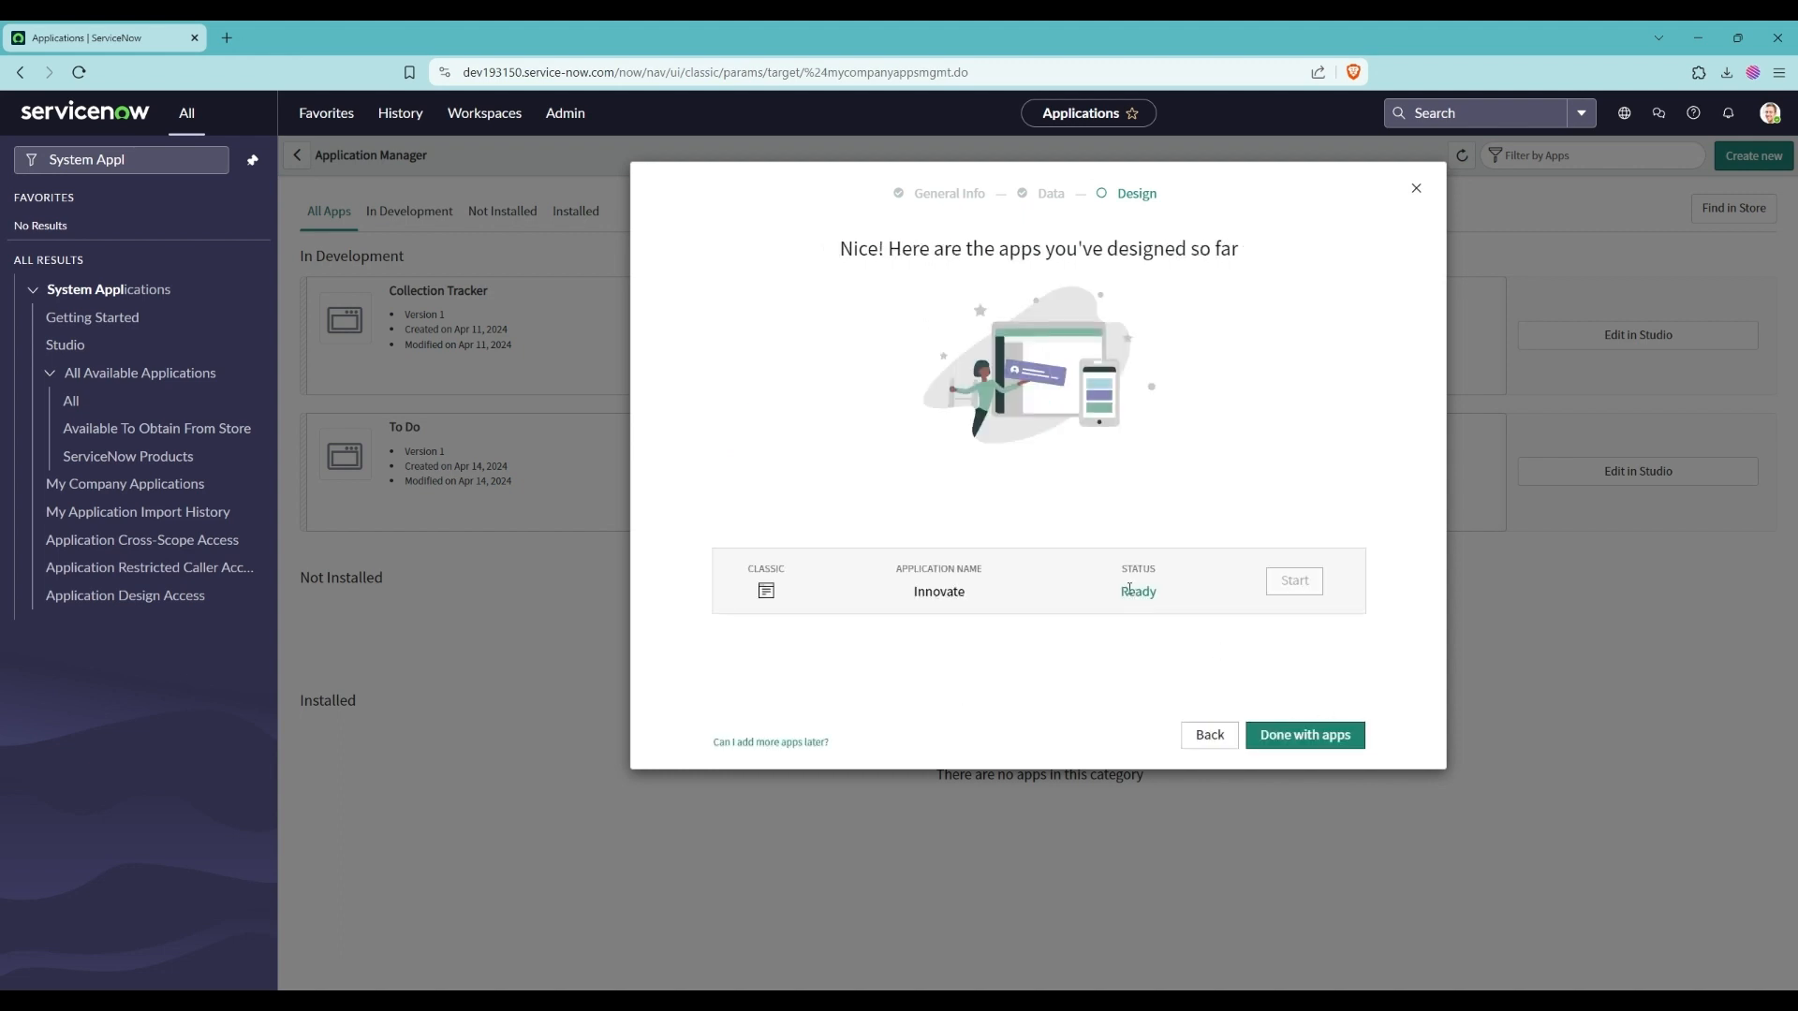
- Finish the app creation wizard and reload the Application Manager page
click(1291, 739)
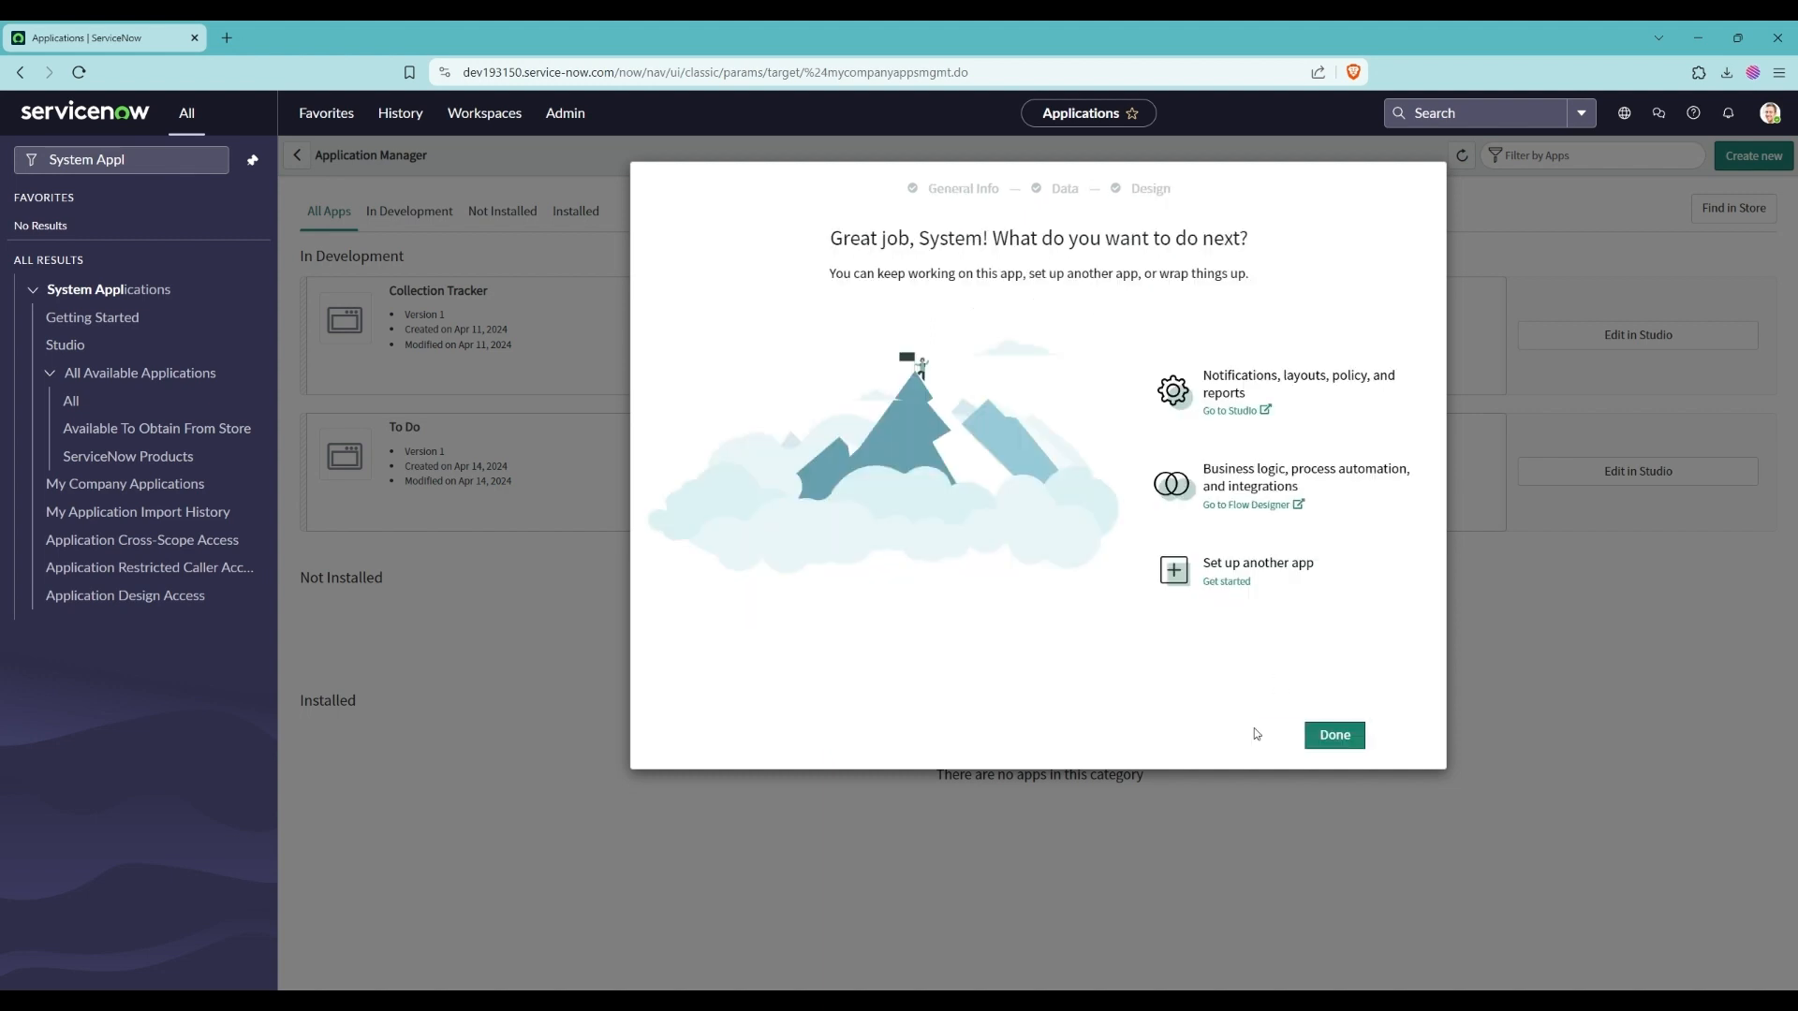
click(1314, 734)
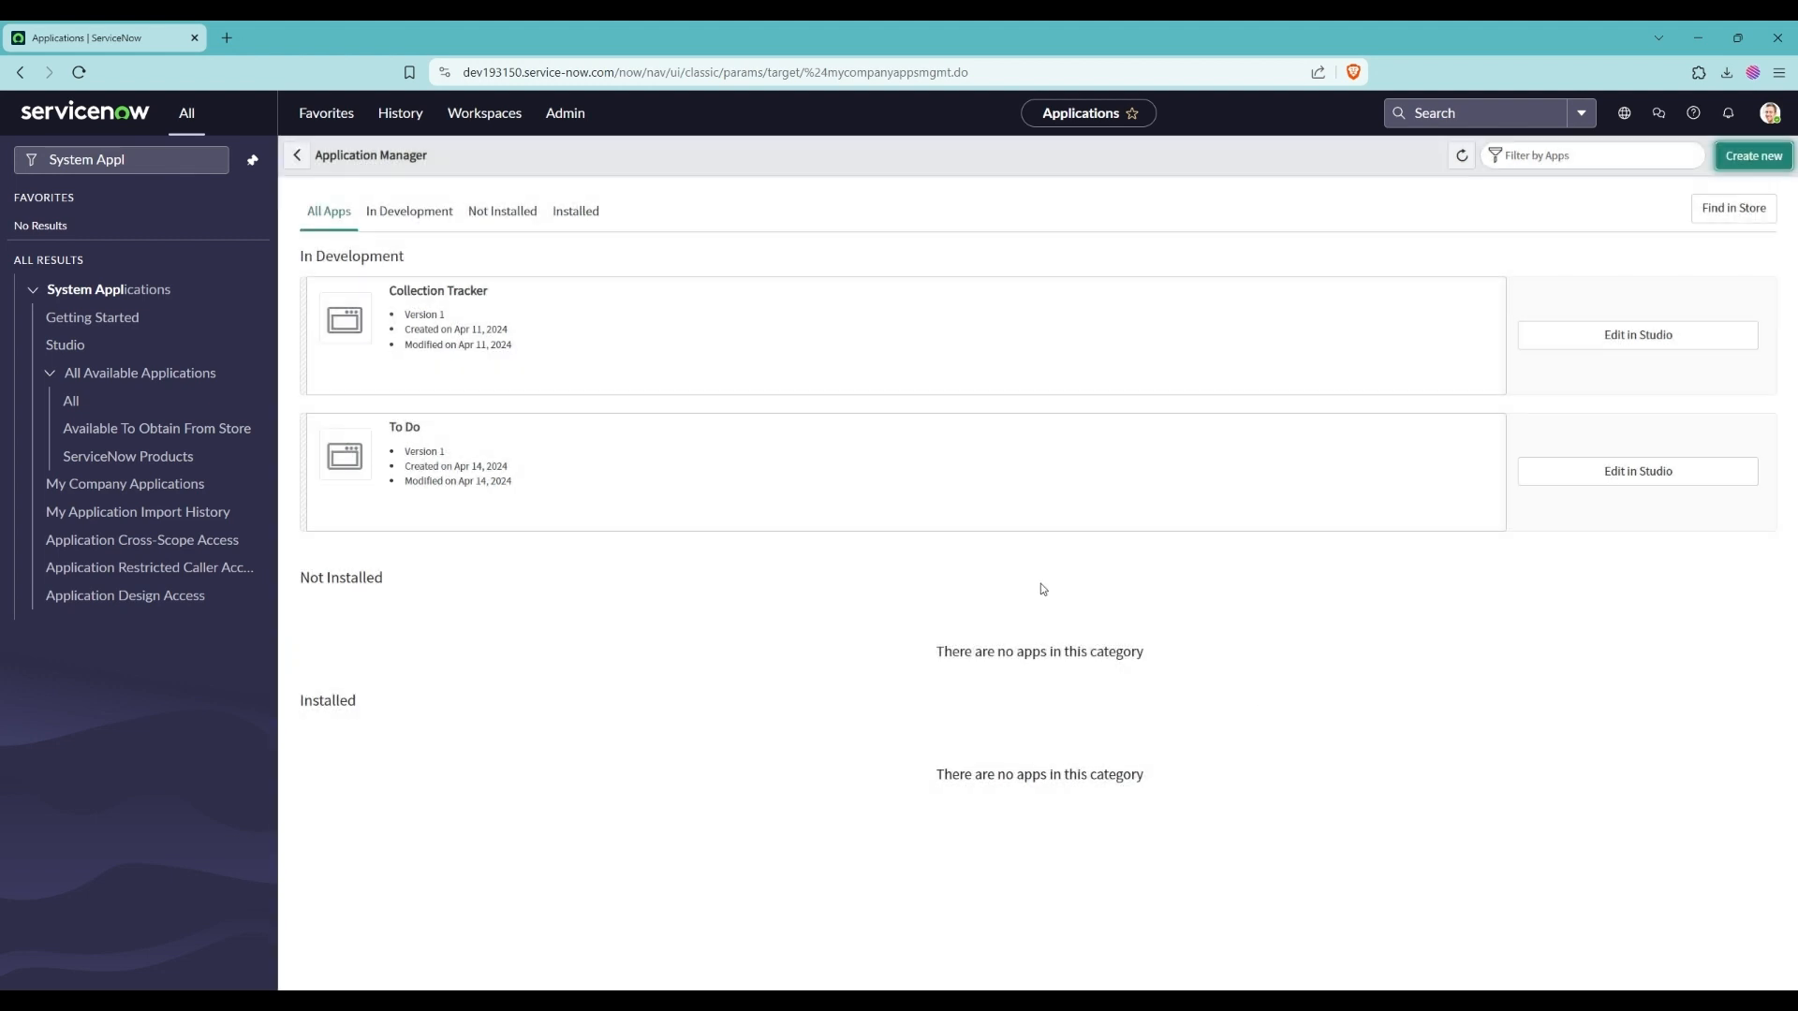
click(80, 73)
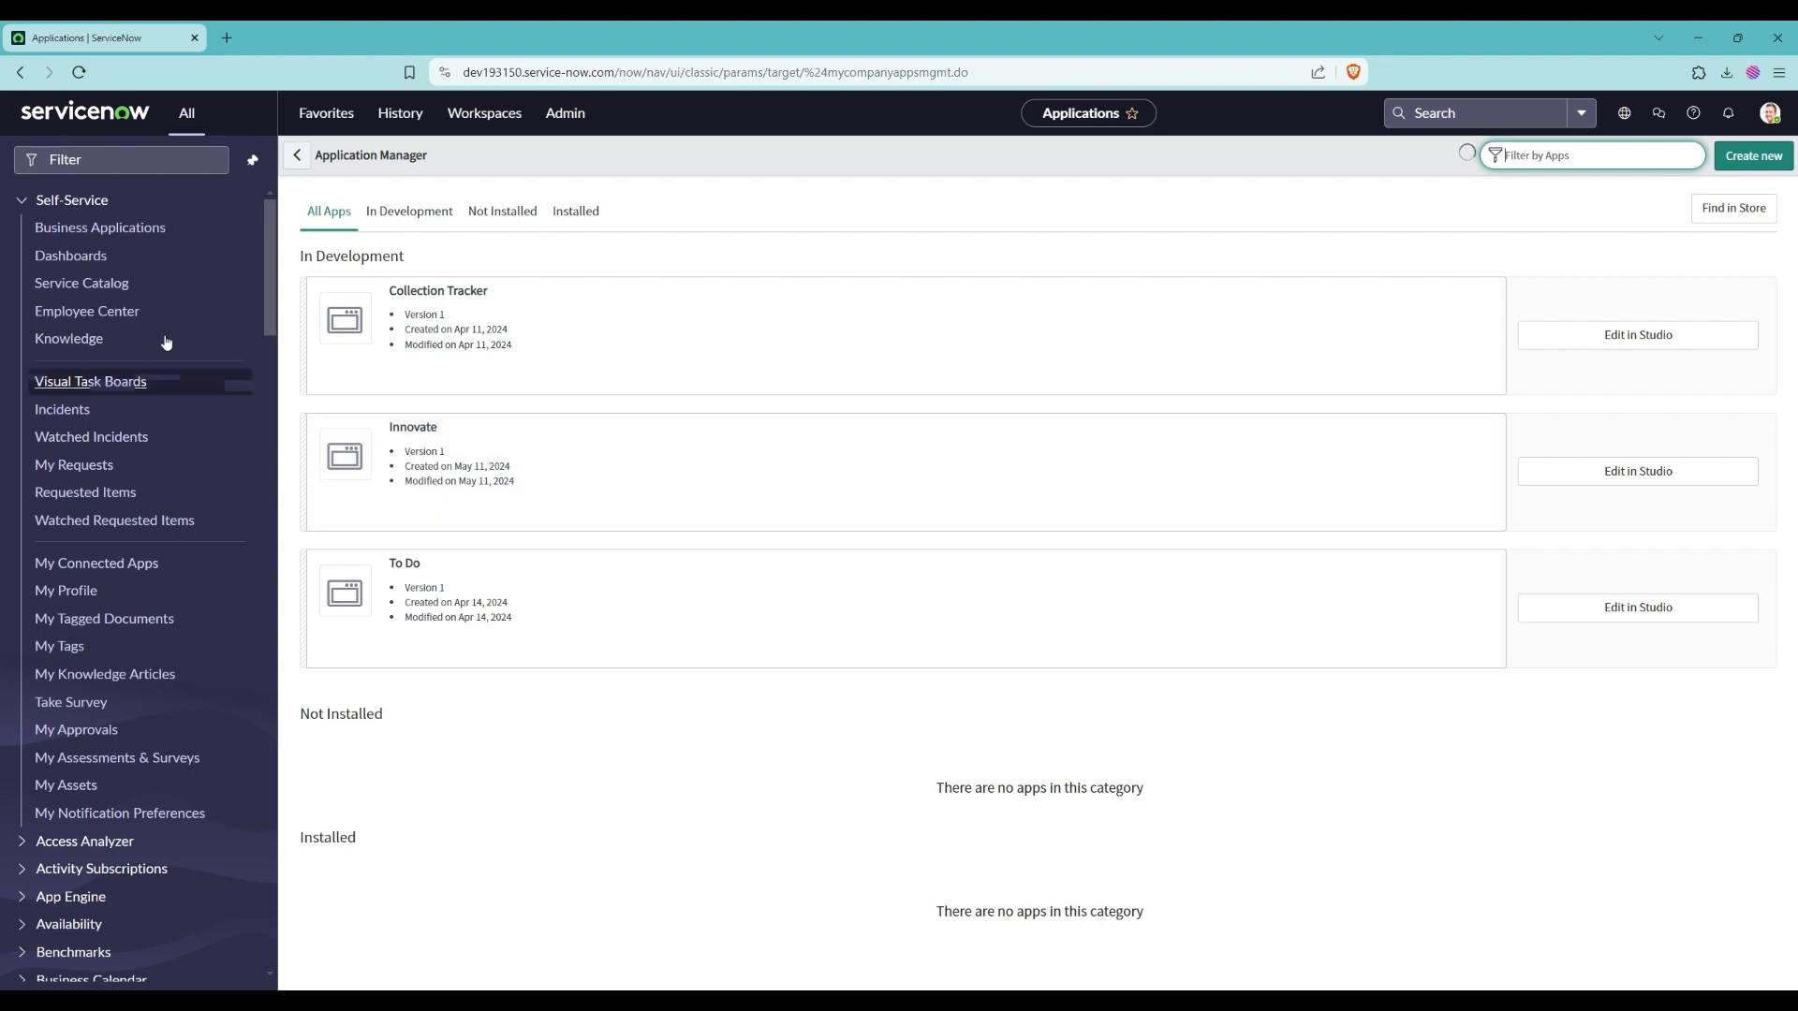
- Find the Innovate application in the navigator and open the list of all its records
click(119, 157)
text(Innovate)
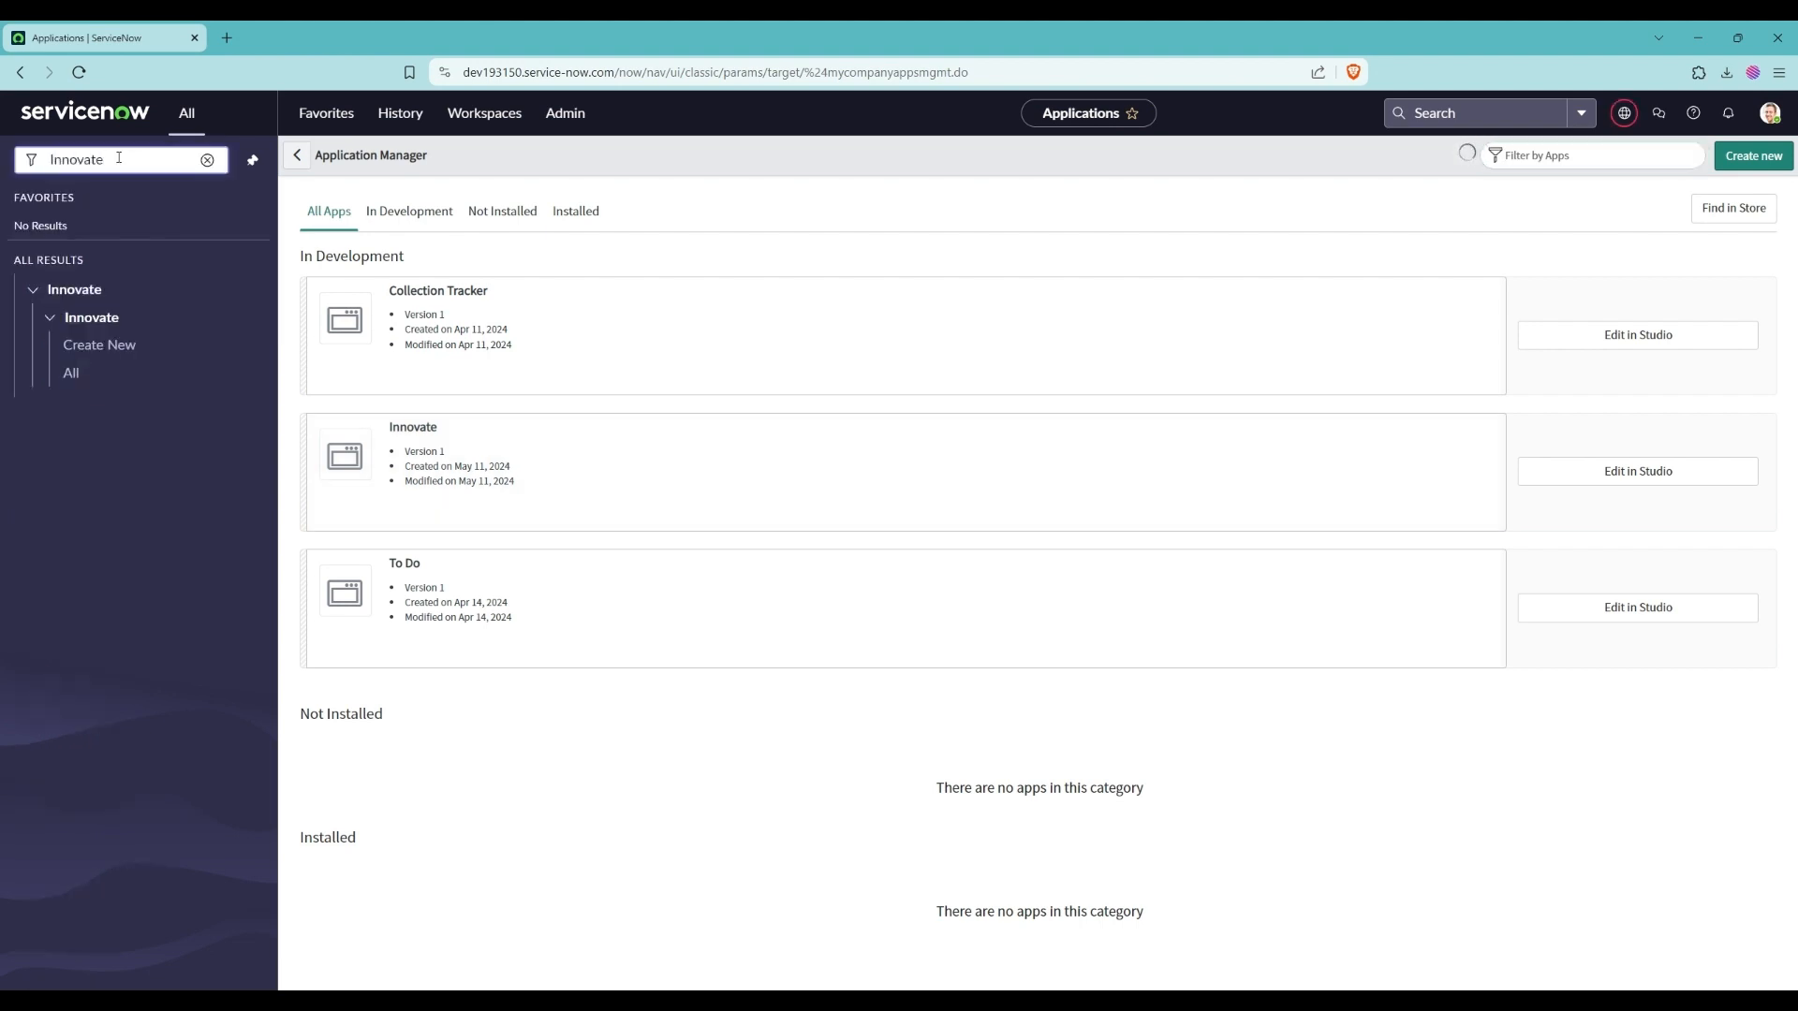
click(72, 375)
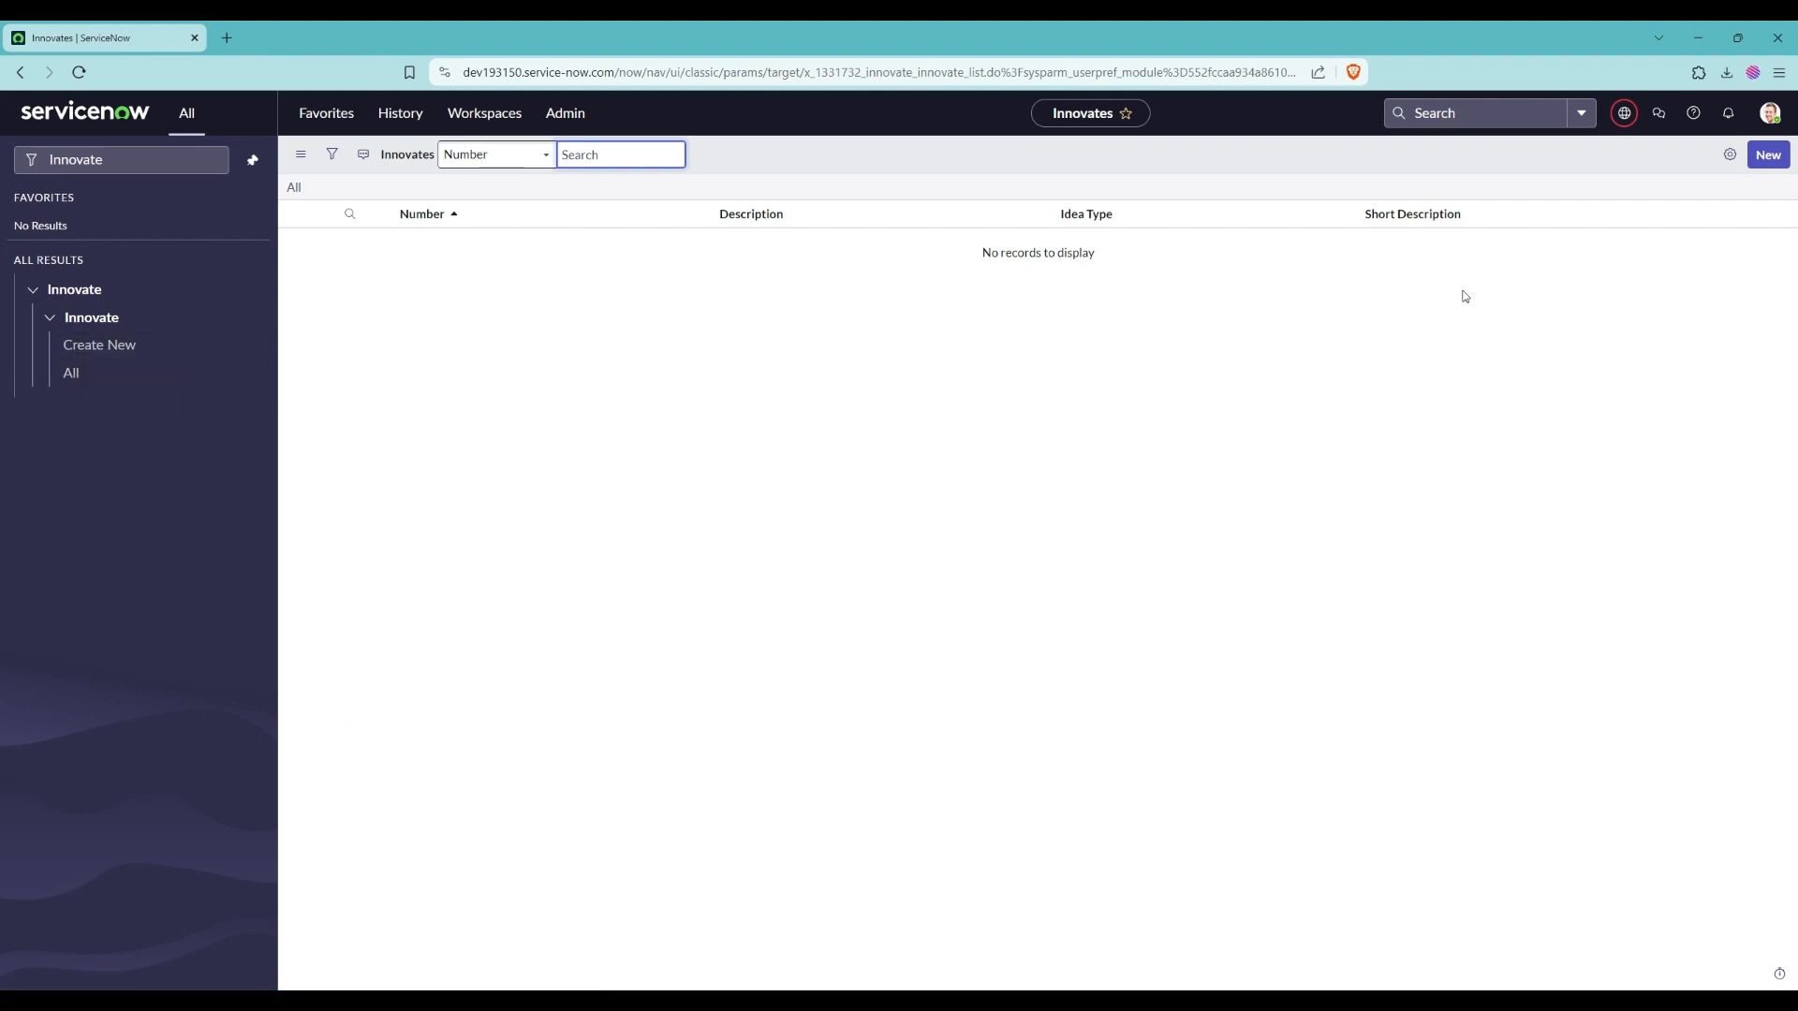
- Start a new Innovate record with the short description "Cupcakes for all the employees"
click(1768, 154)
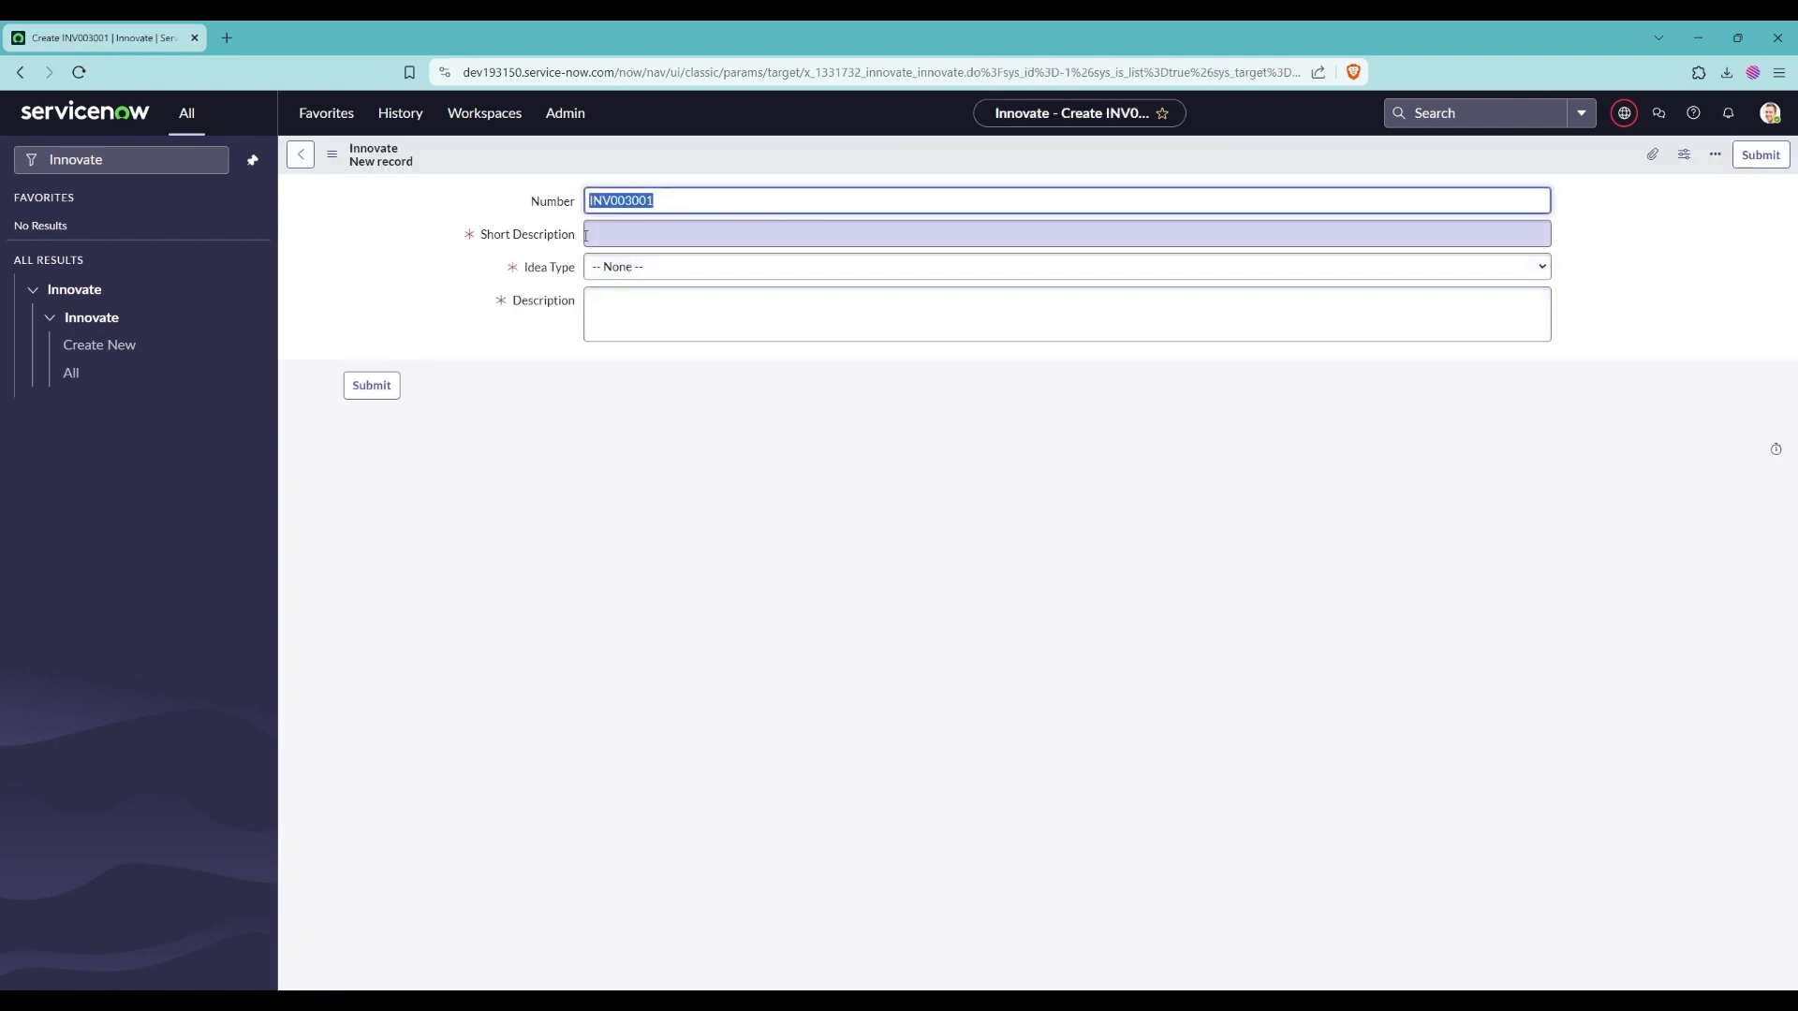
click(605, 237)
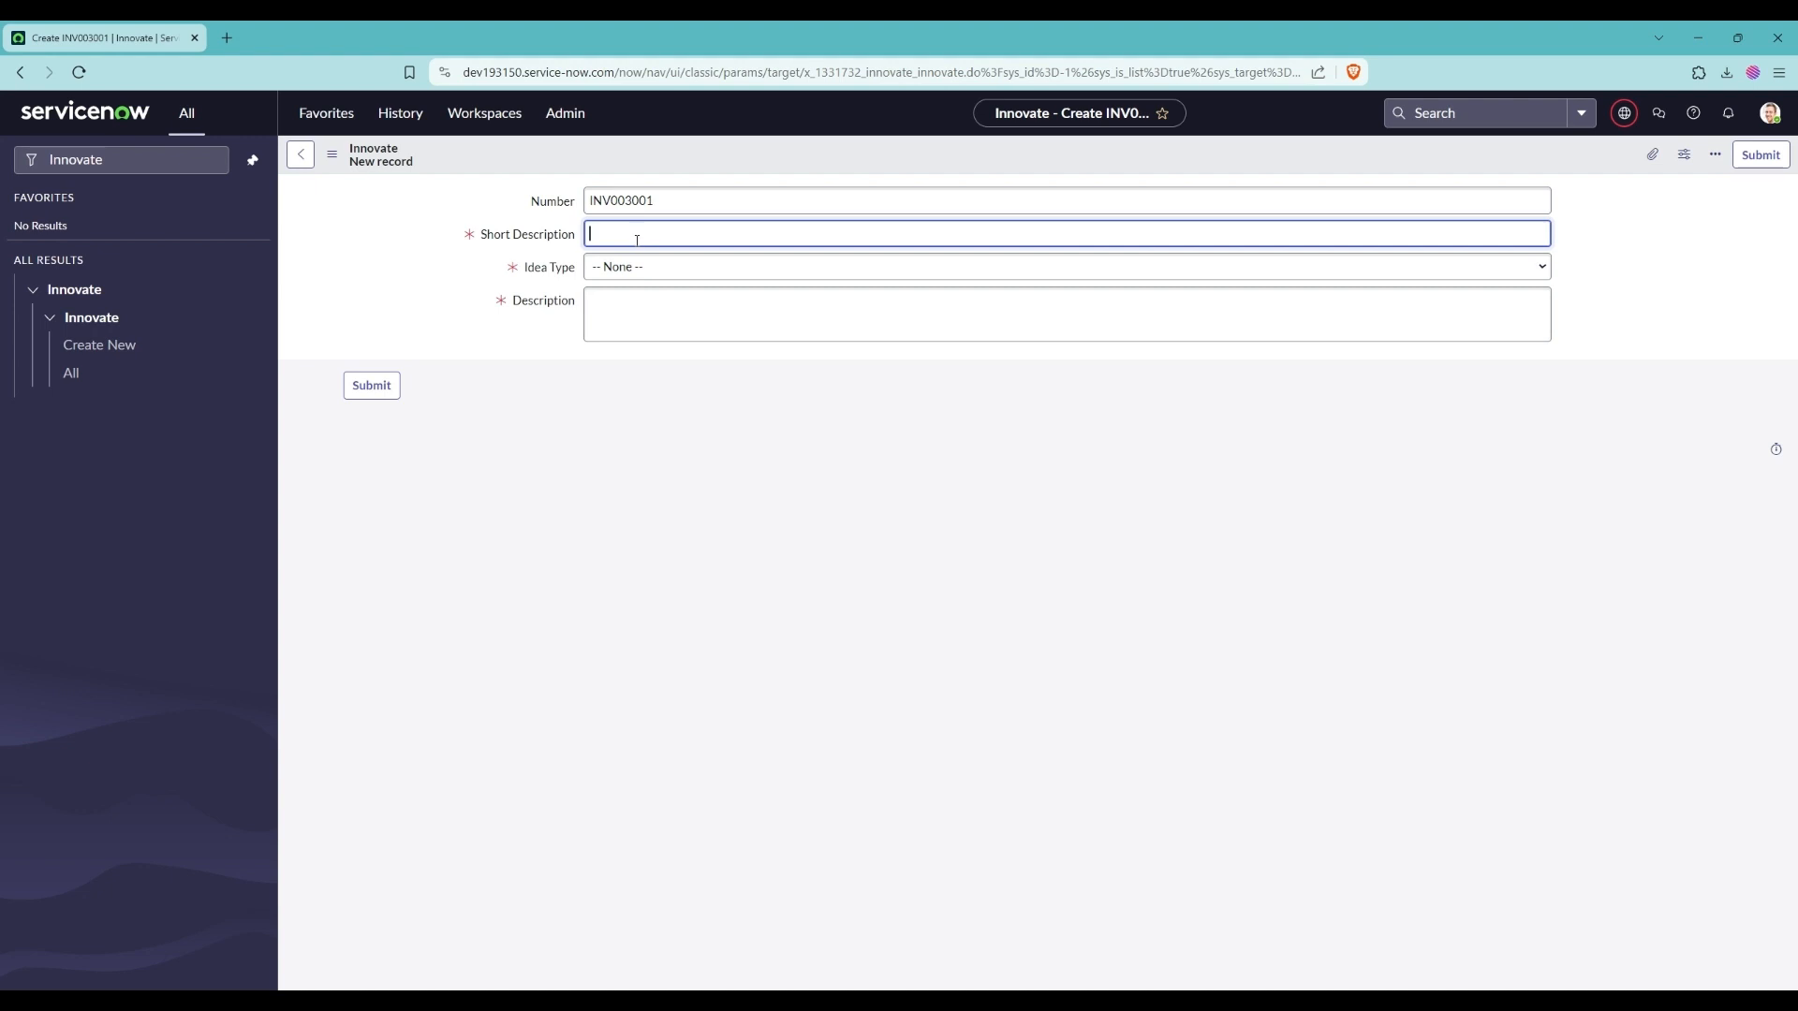
text(Cupcakes for all the employees)
key(Tab)
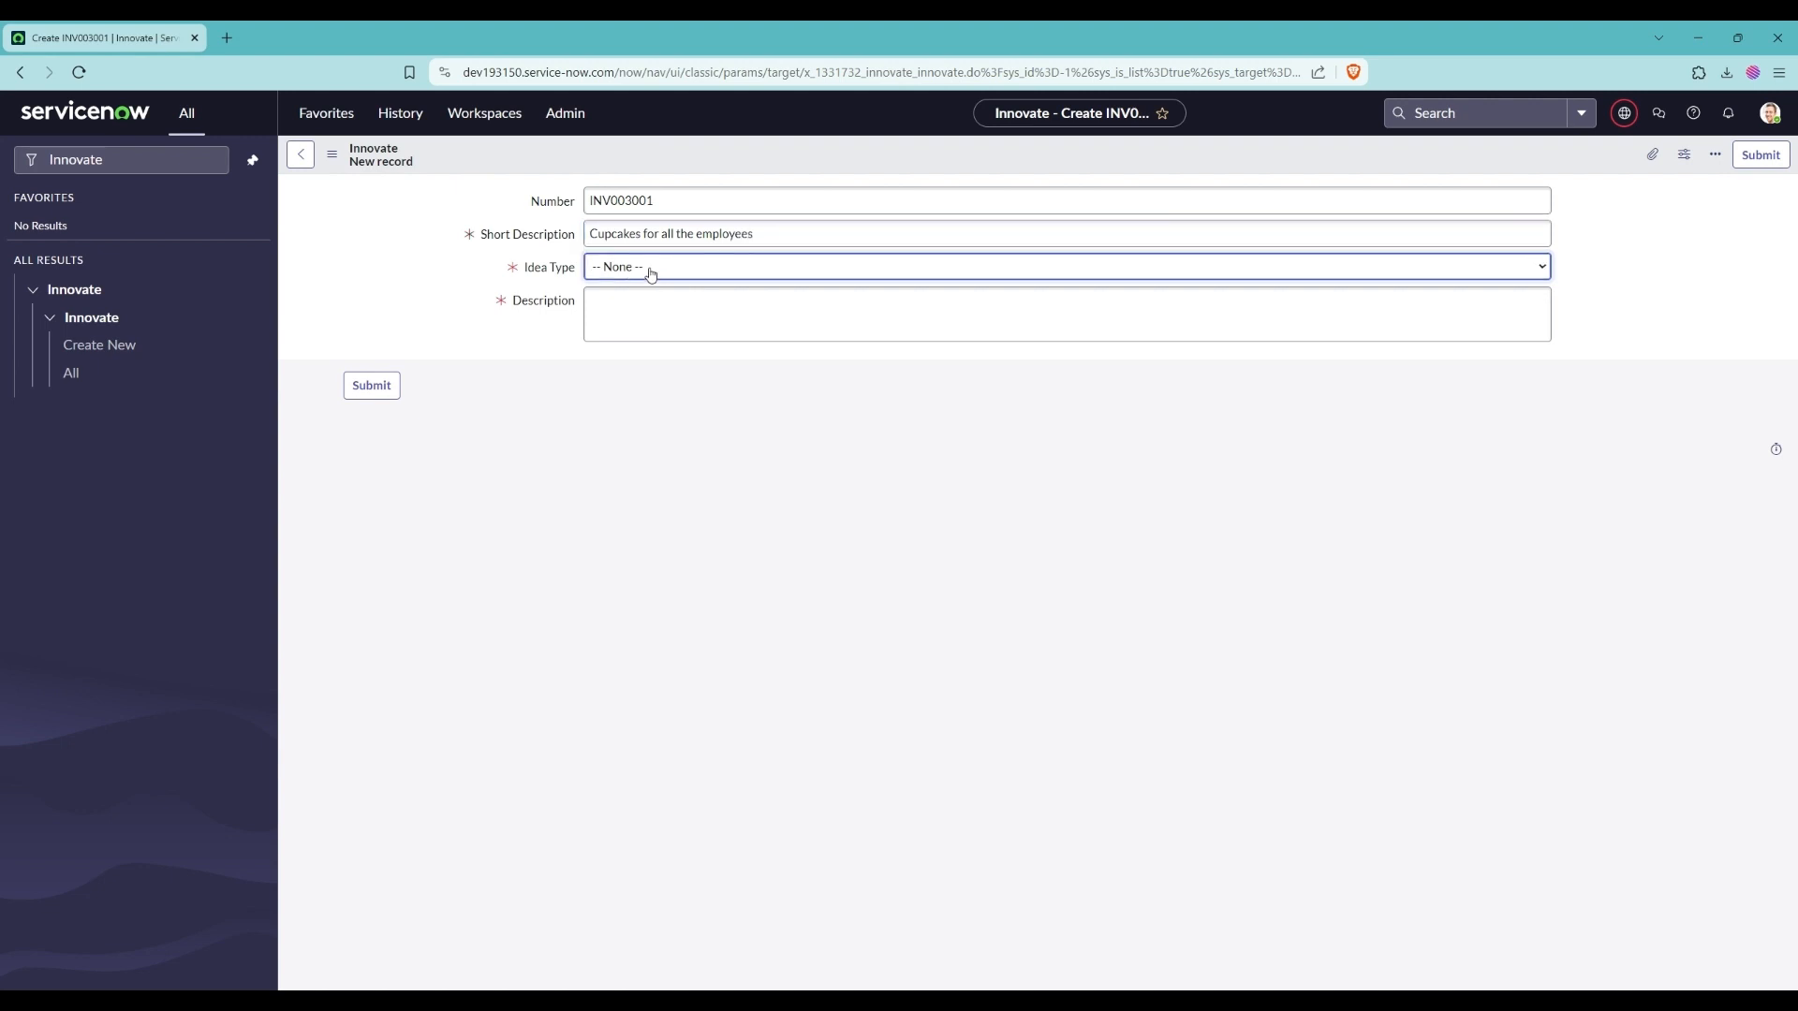
- Set the idea type to Team Building, describe it as "Cupcakes for all employees for improving their skills", and submit the record
click(652, 273)
click(653, 334)
click(649, 311)
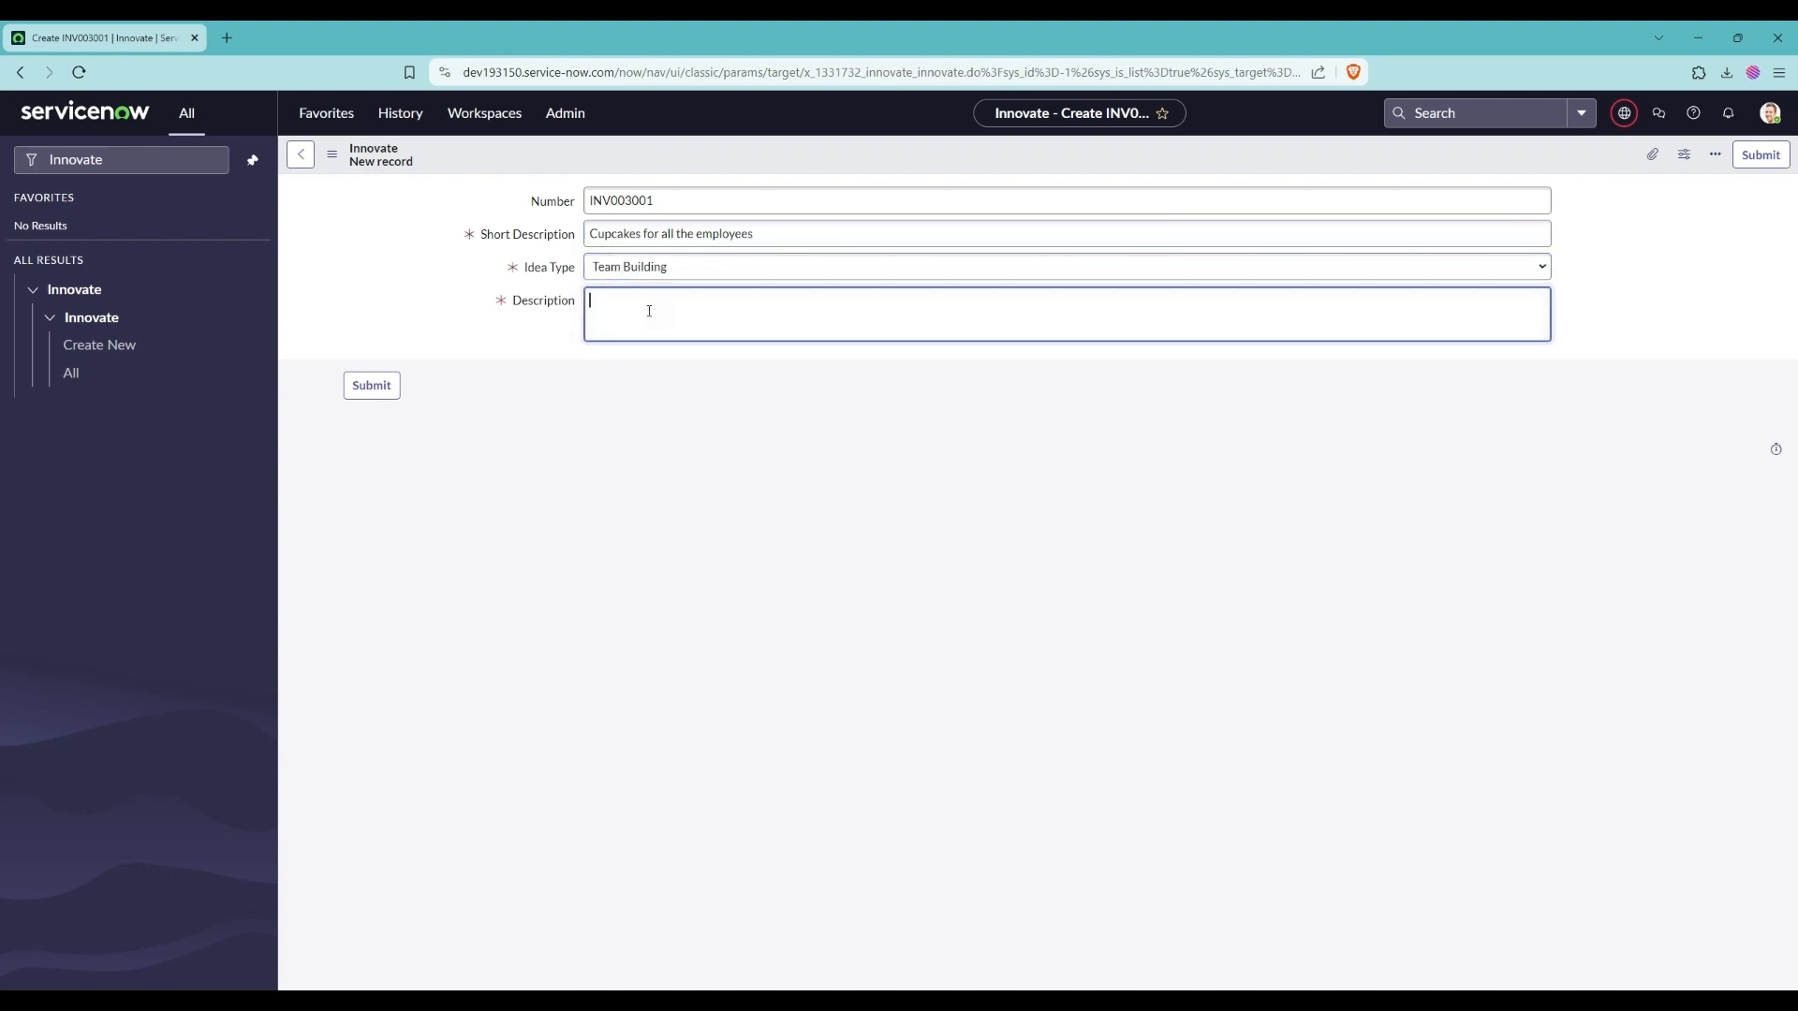
text(Cupcakes for all employees for improving their skills)
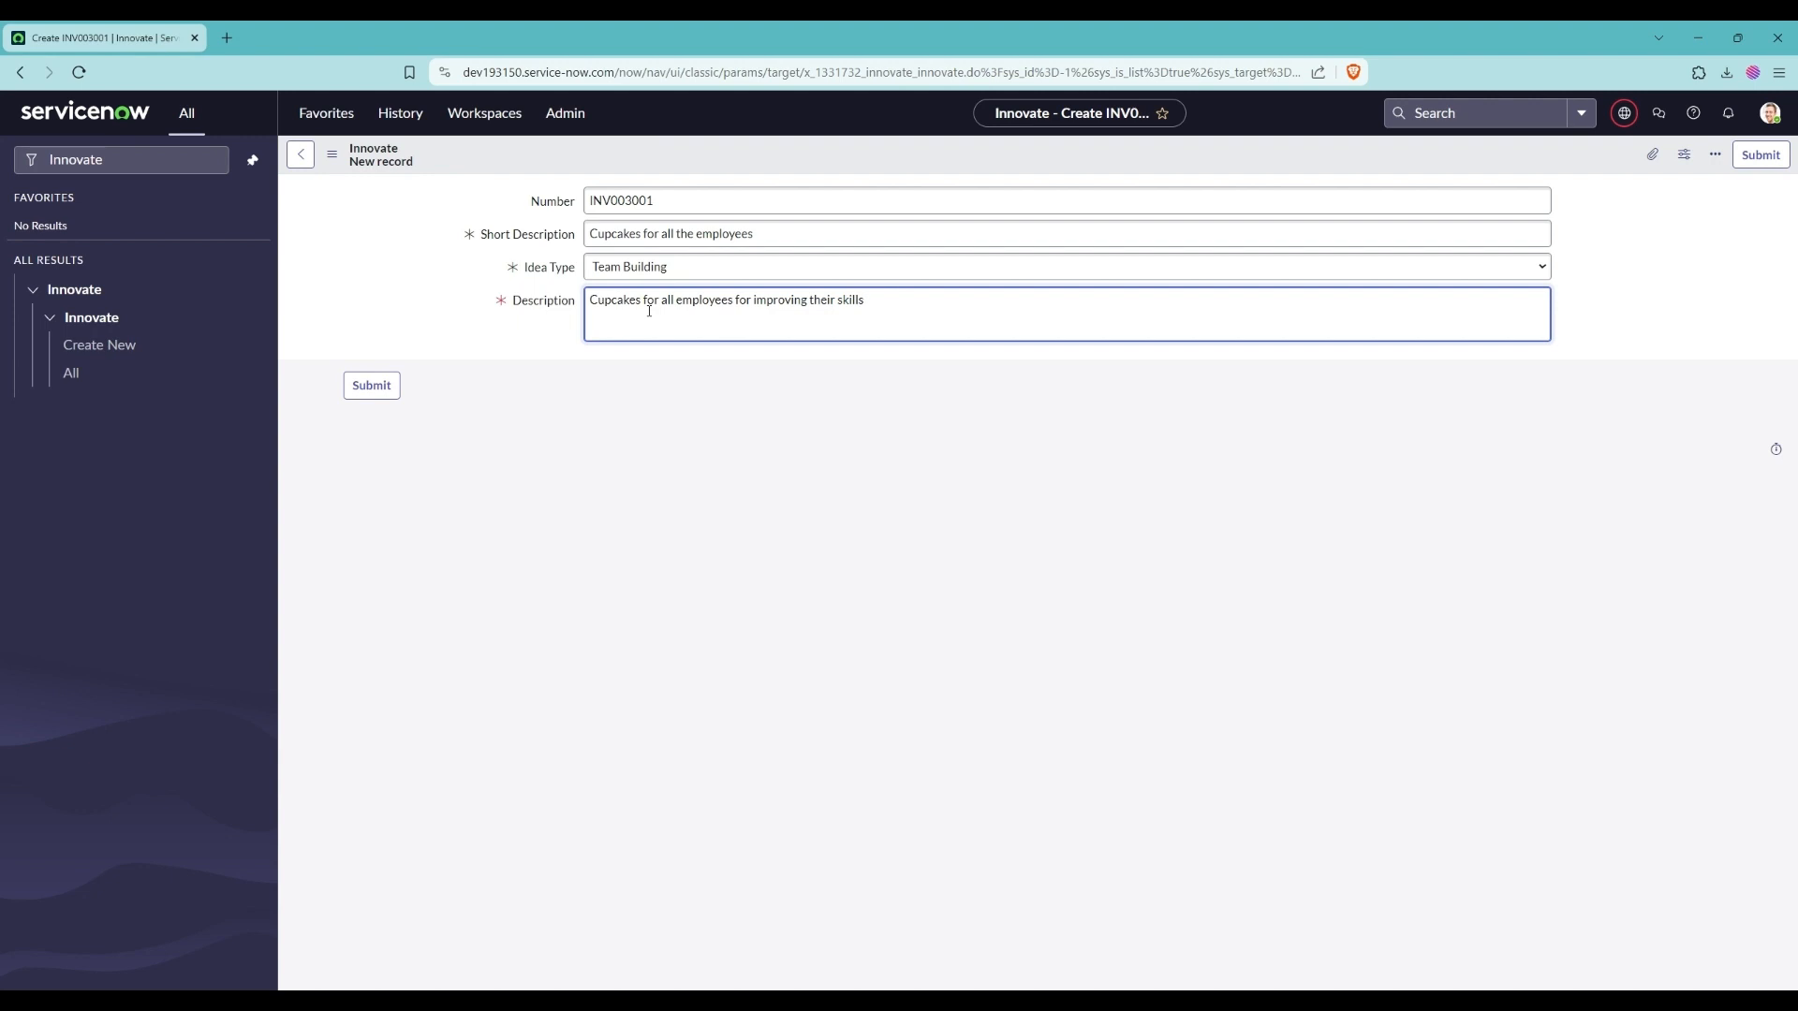
click(372, 385)
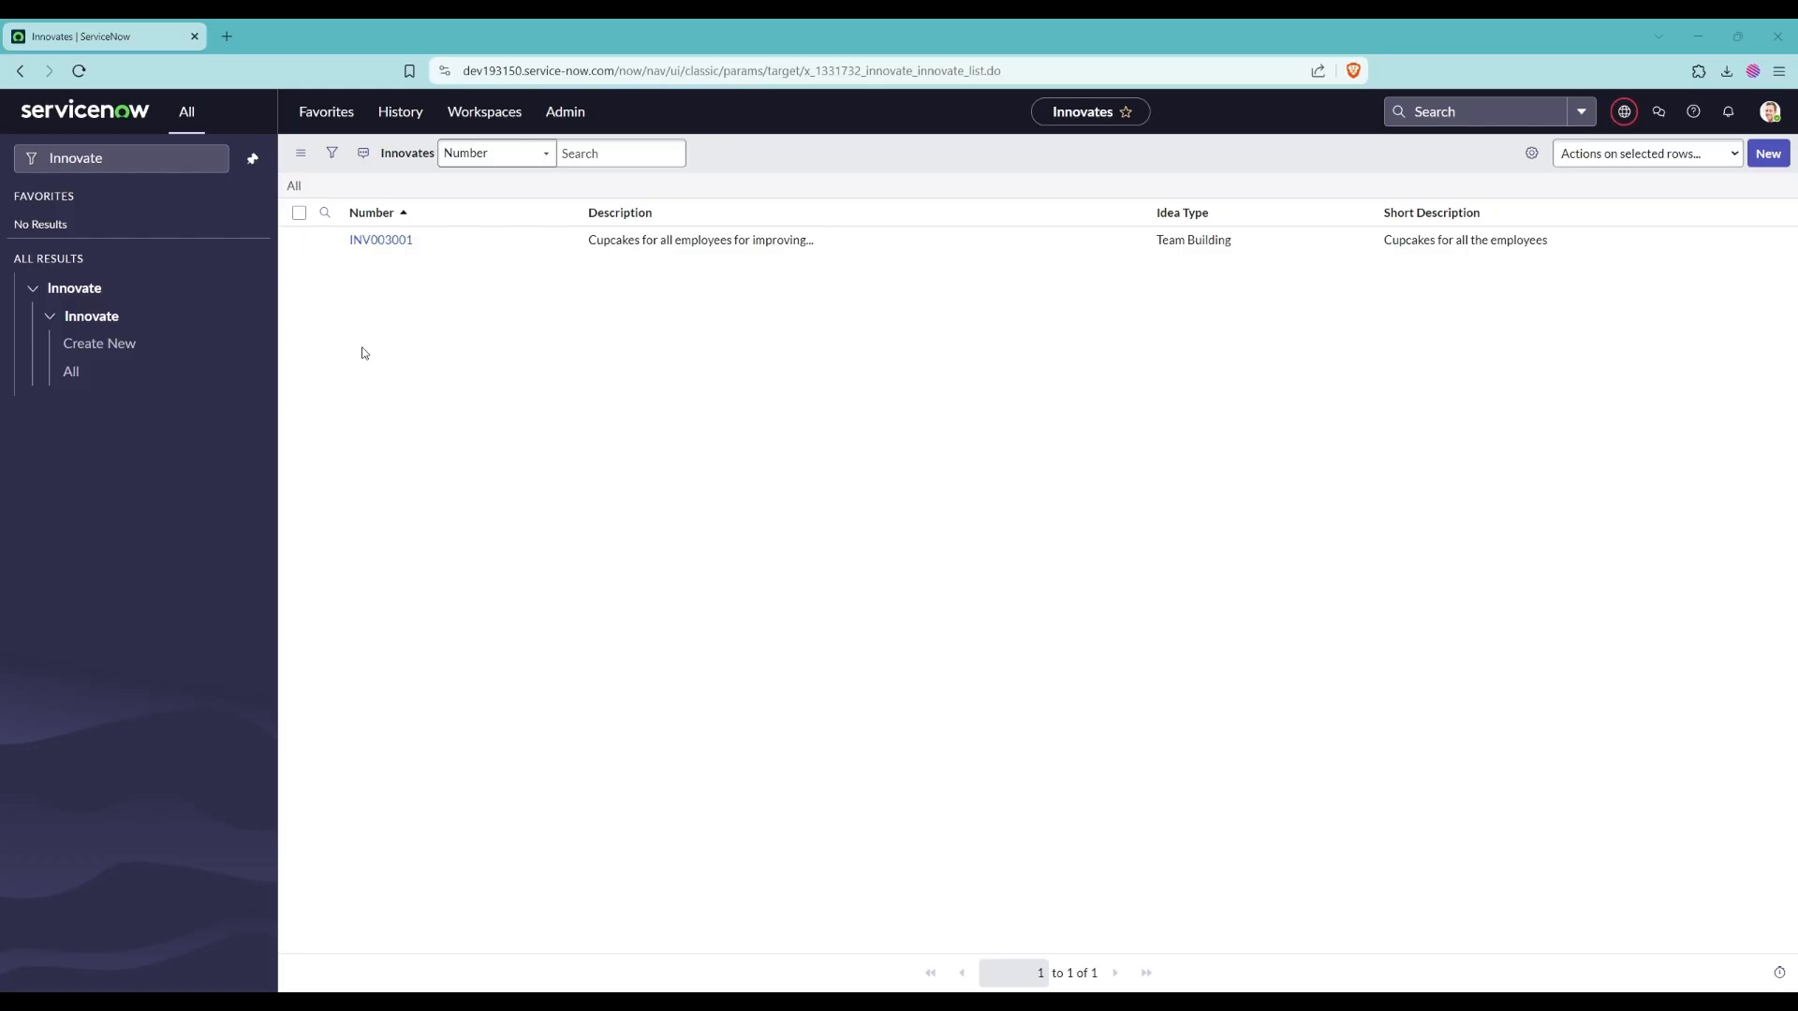
- Find Studio in the navigator and open the Innovate application in it
click(177, 158)
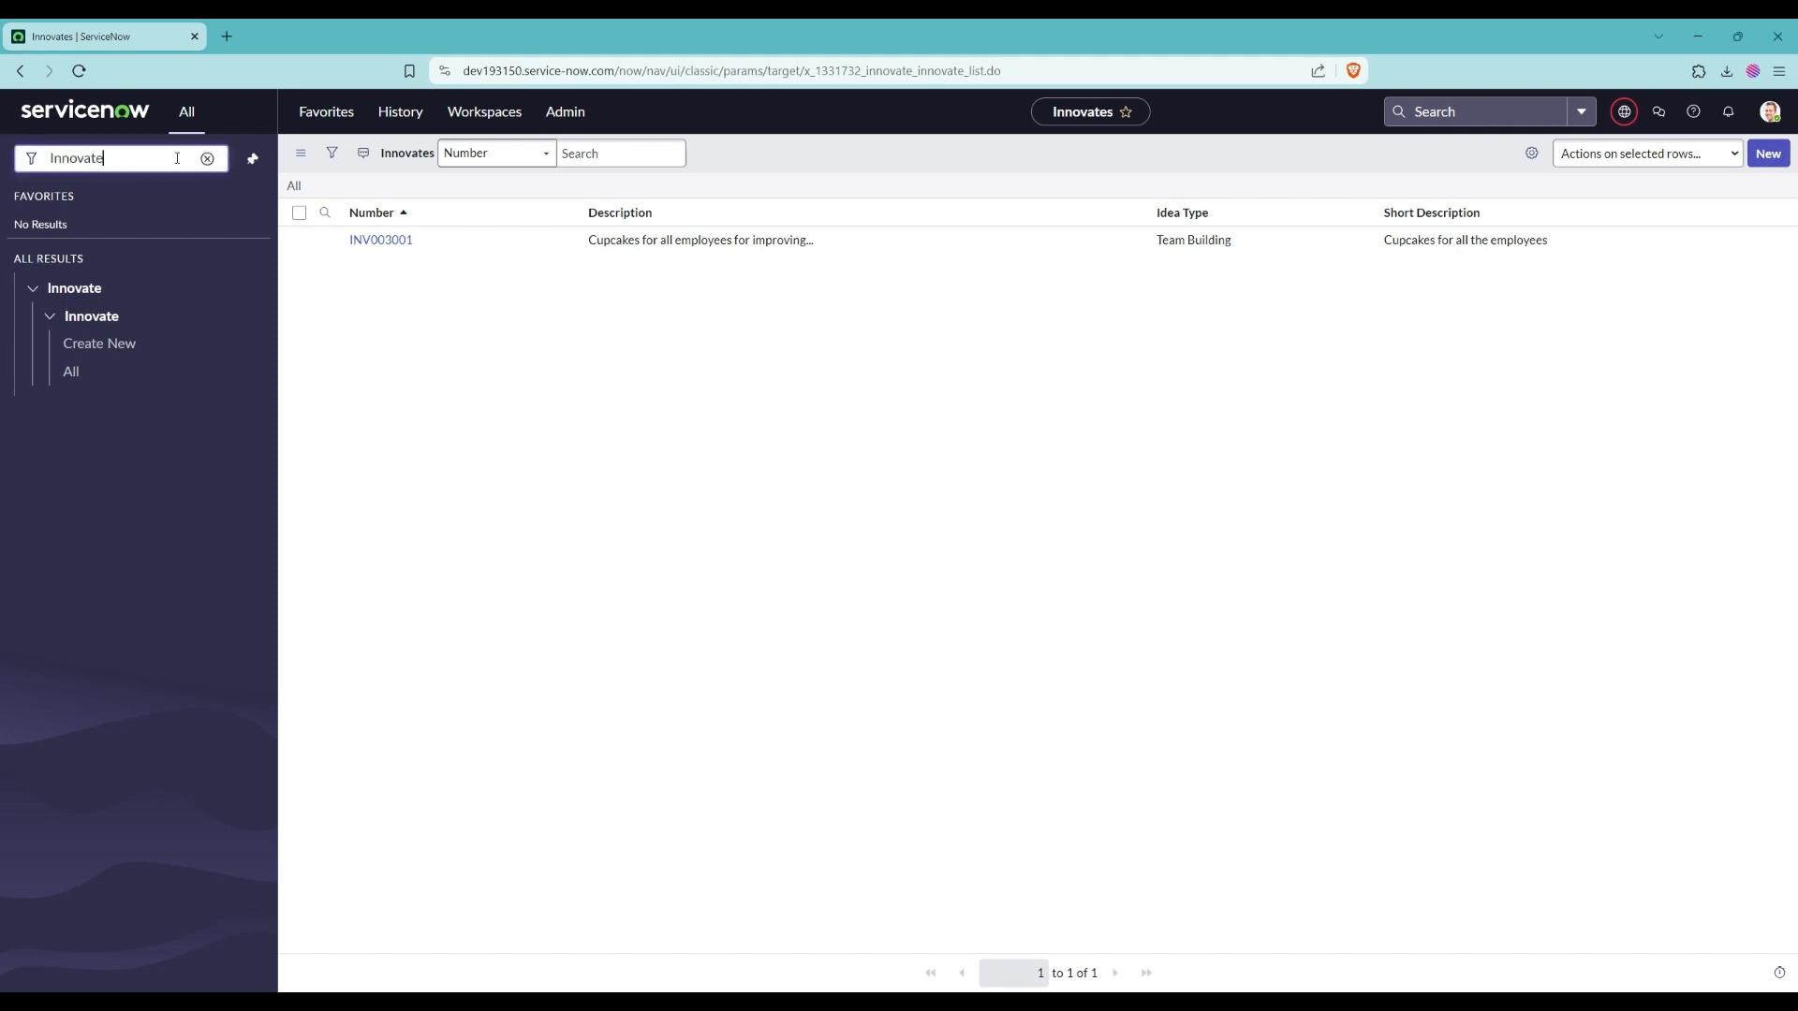
drag(166, 159, 3, 161)
key(BackSpace)
text(Studio)
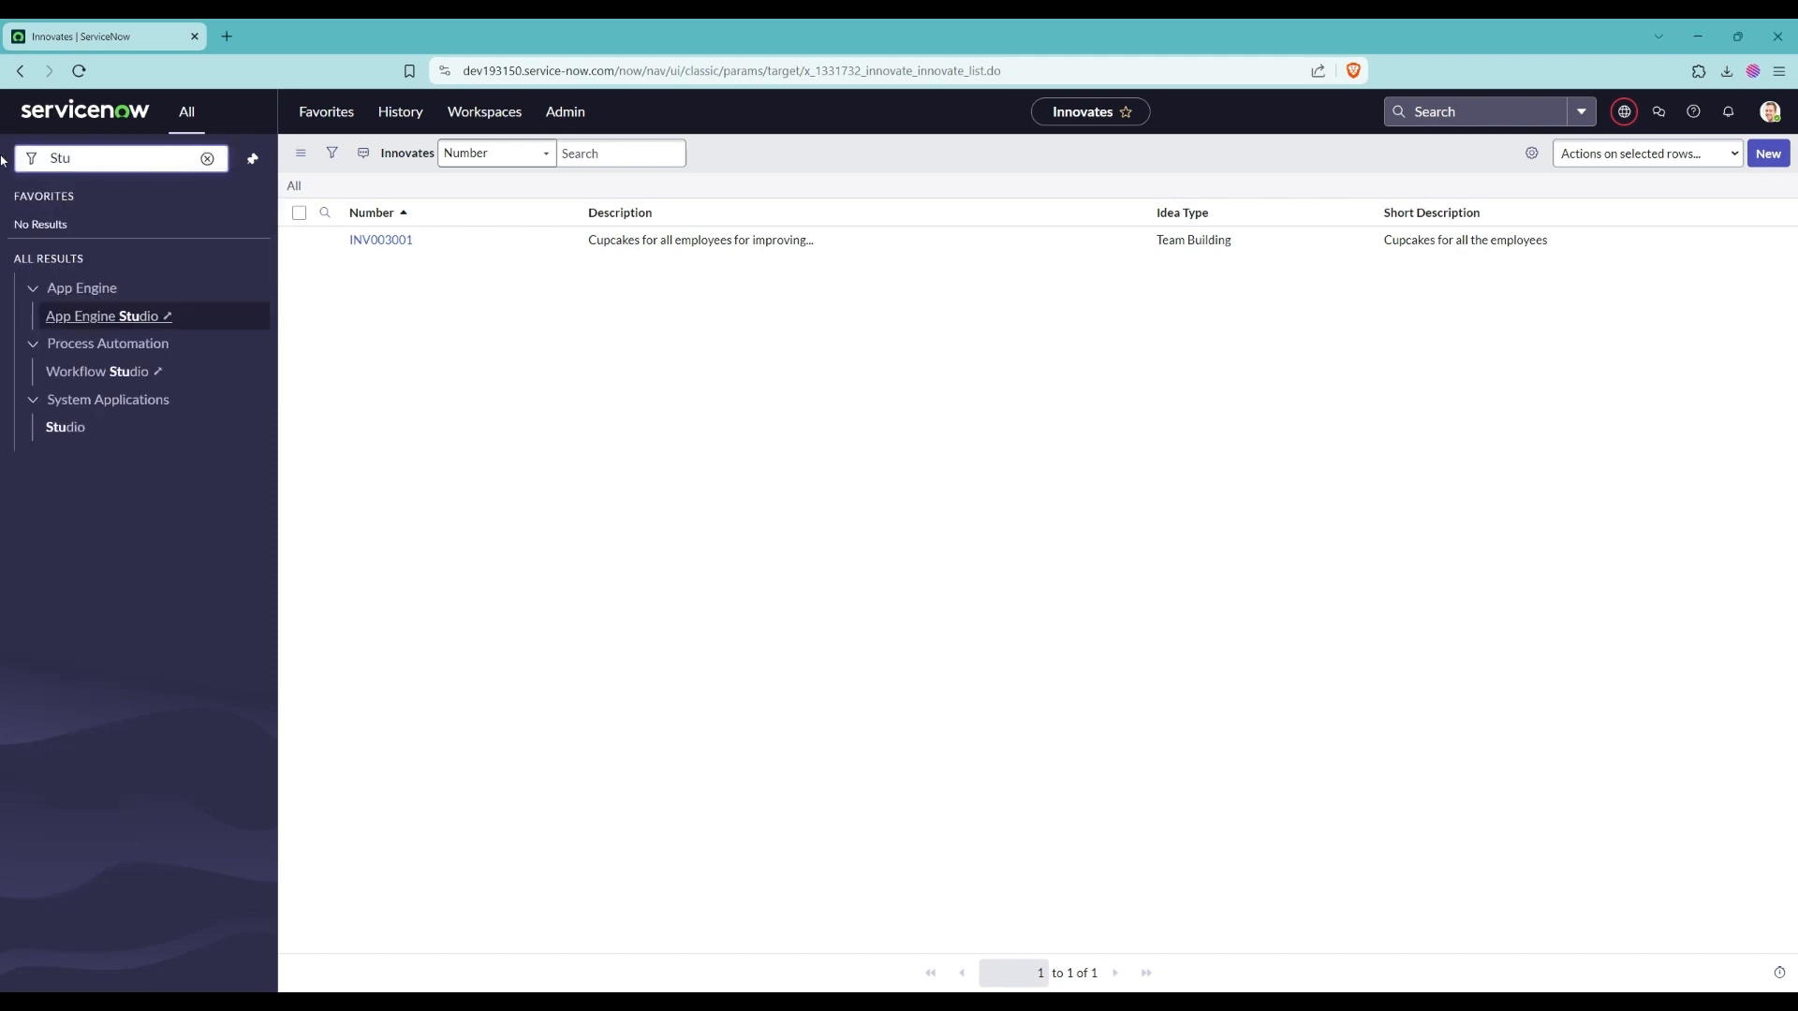
click(65, 428)
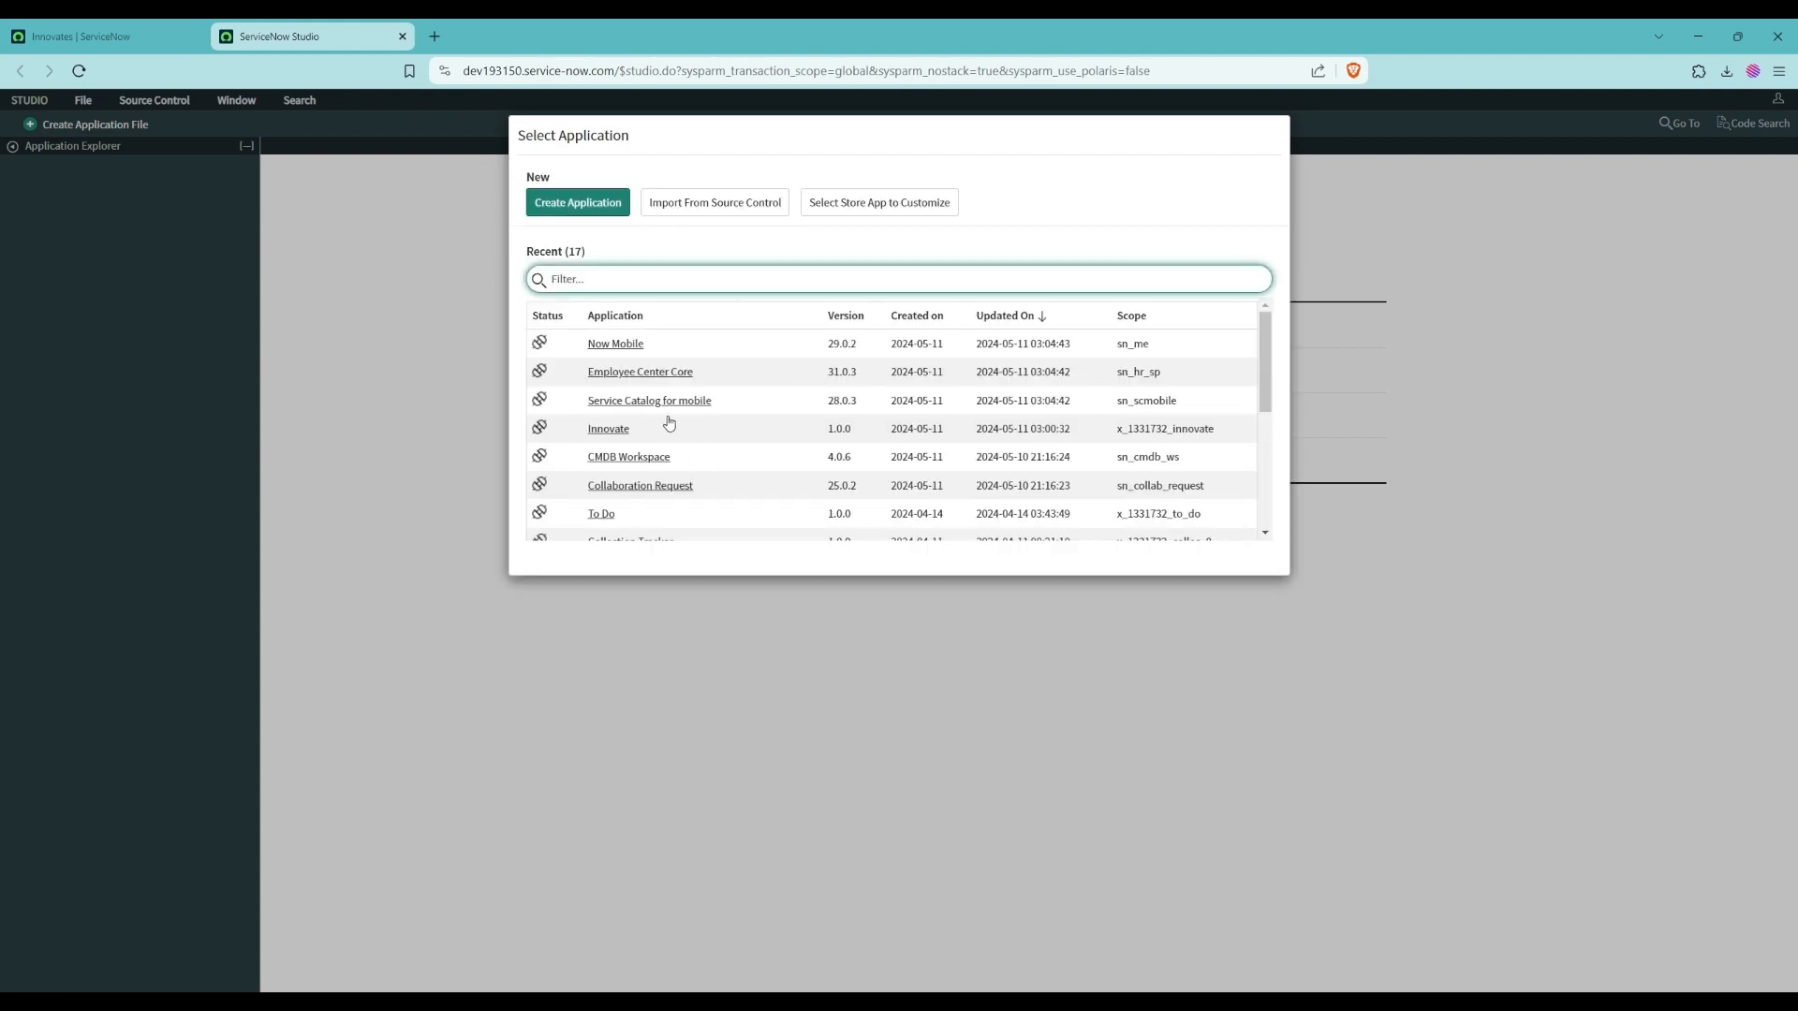
click(604, 432)
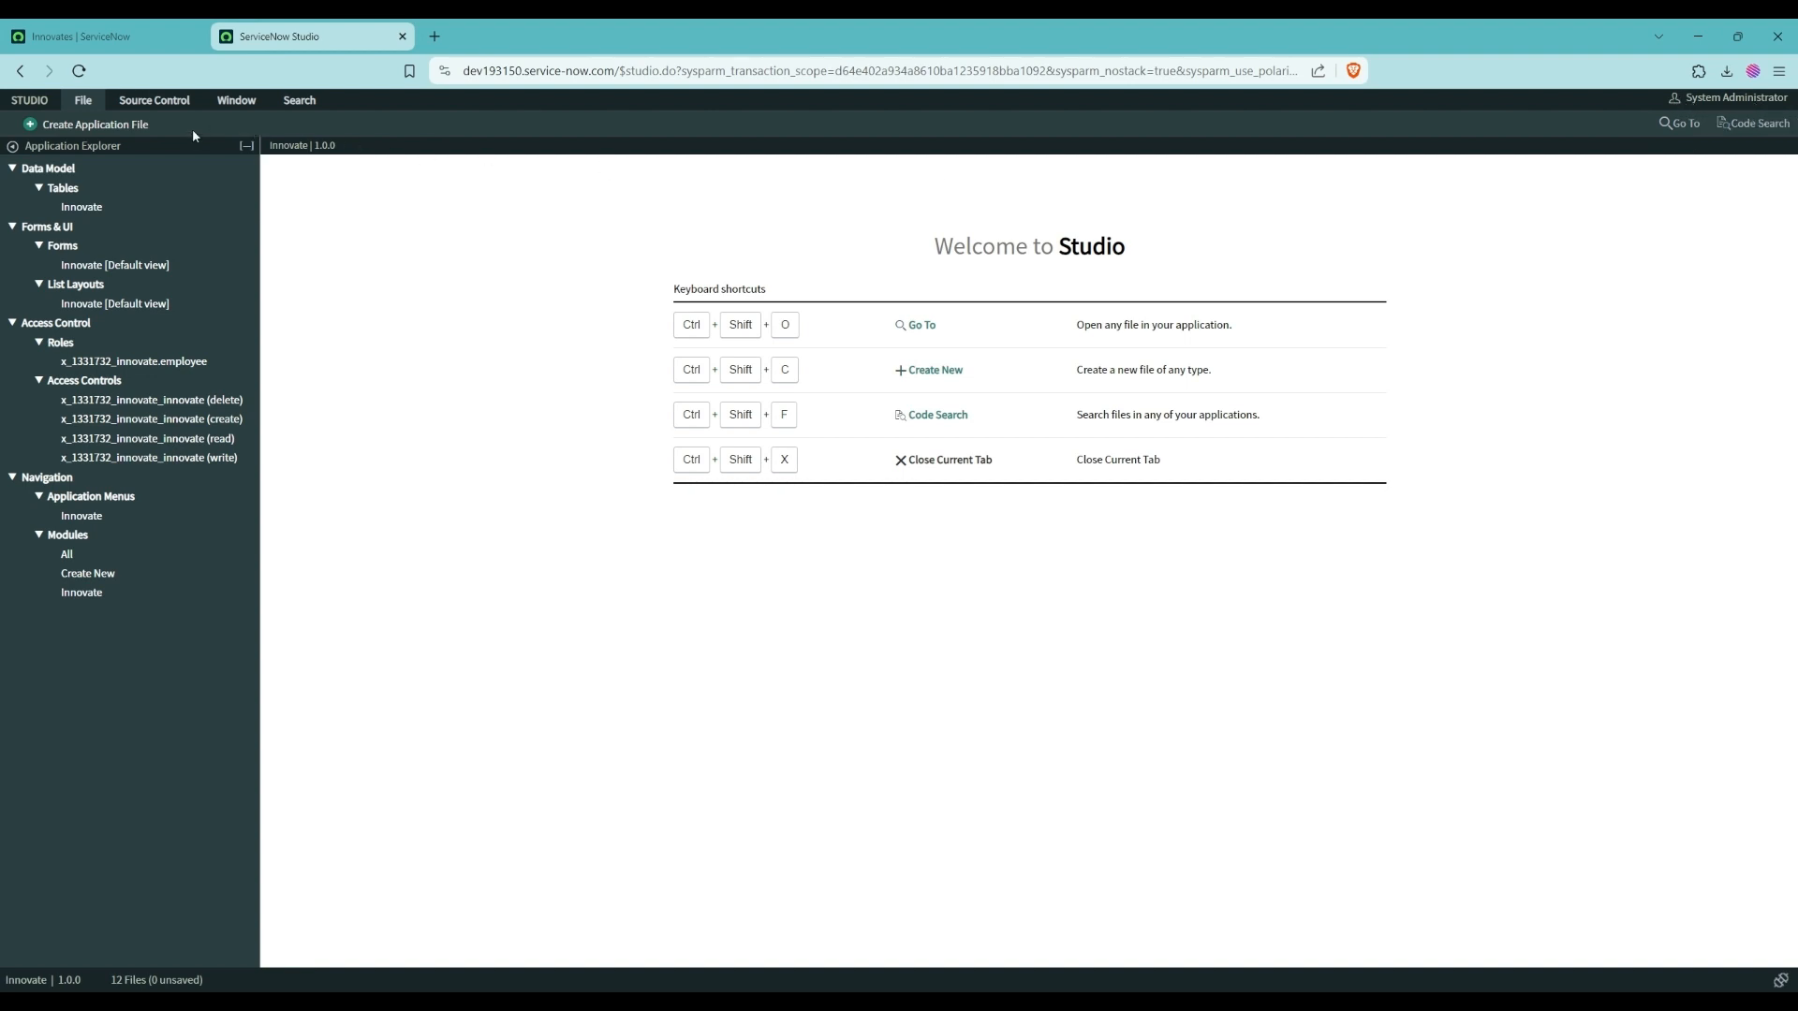
click(94, 100)
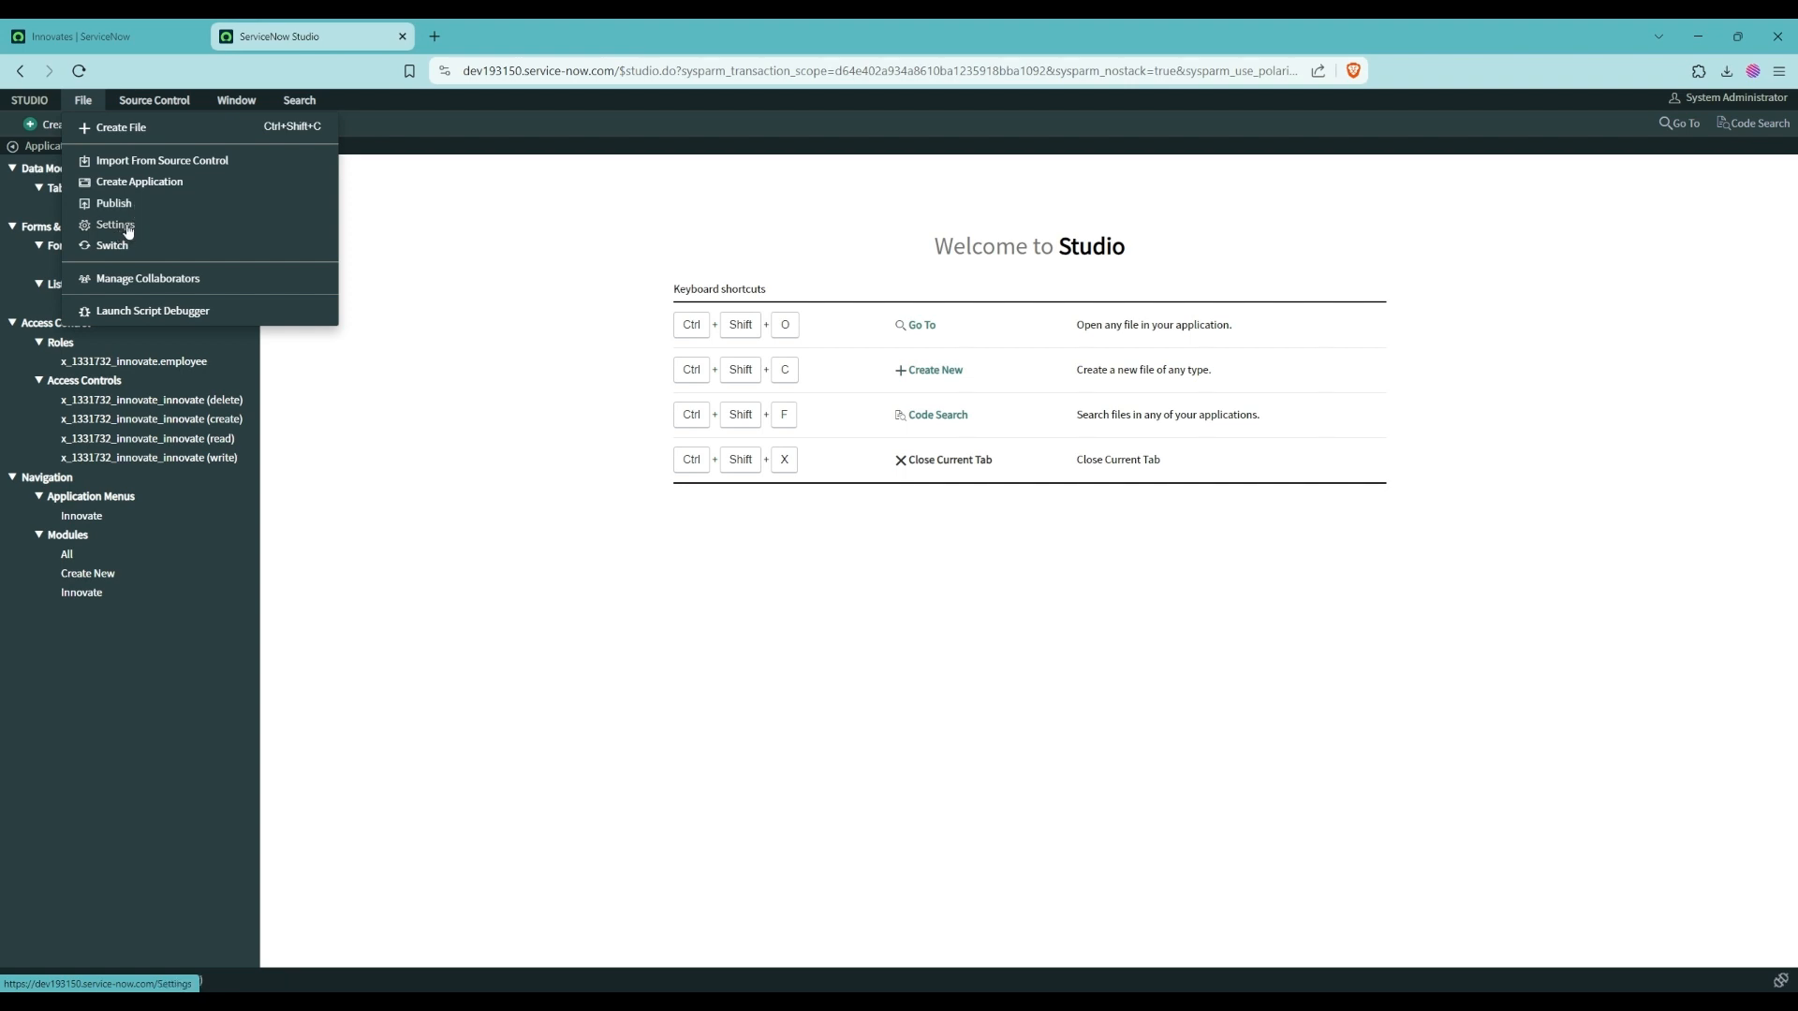
click(127, 105)
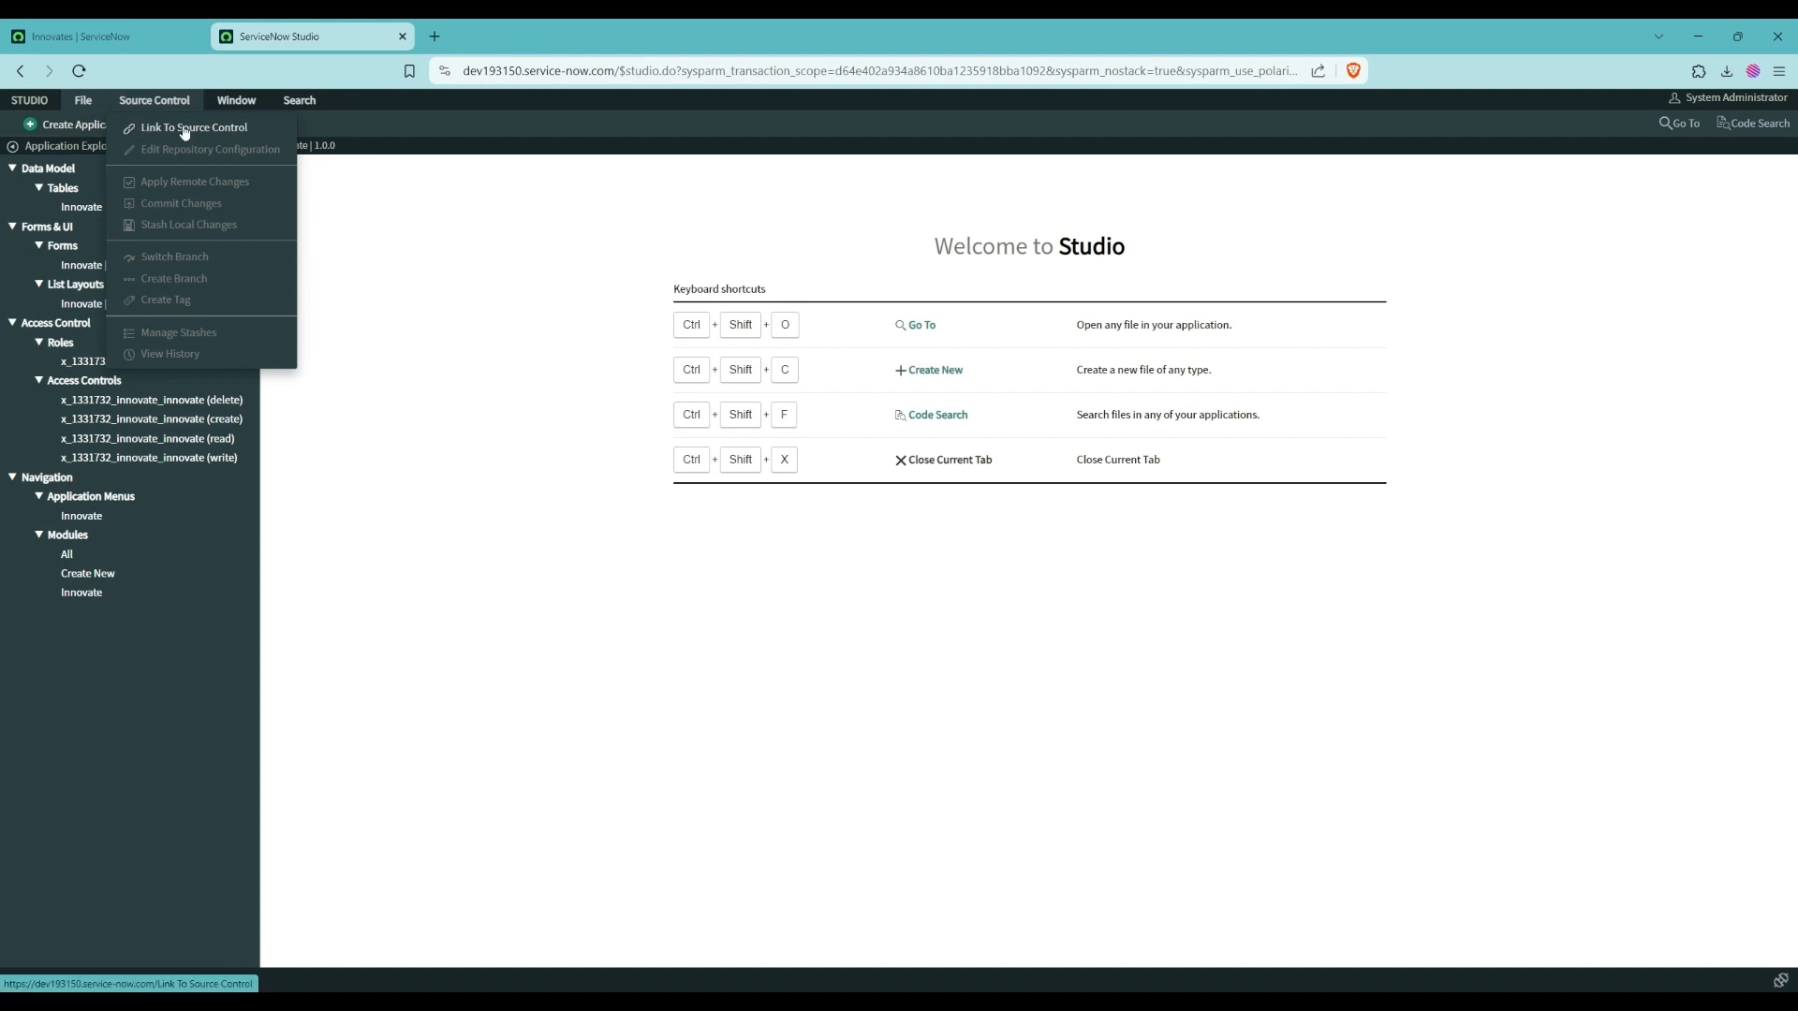
click(228, 103)
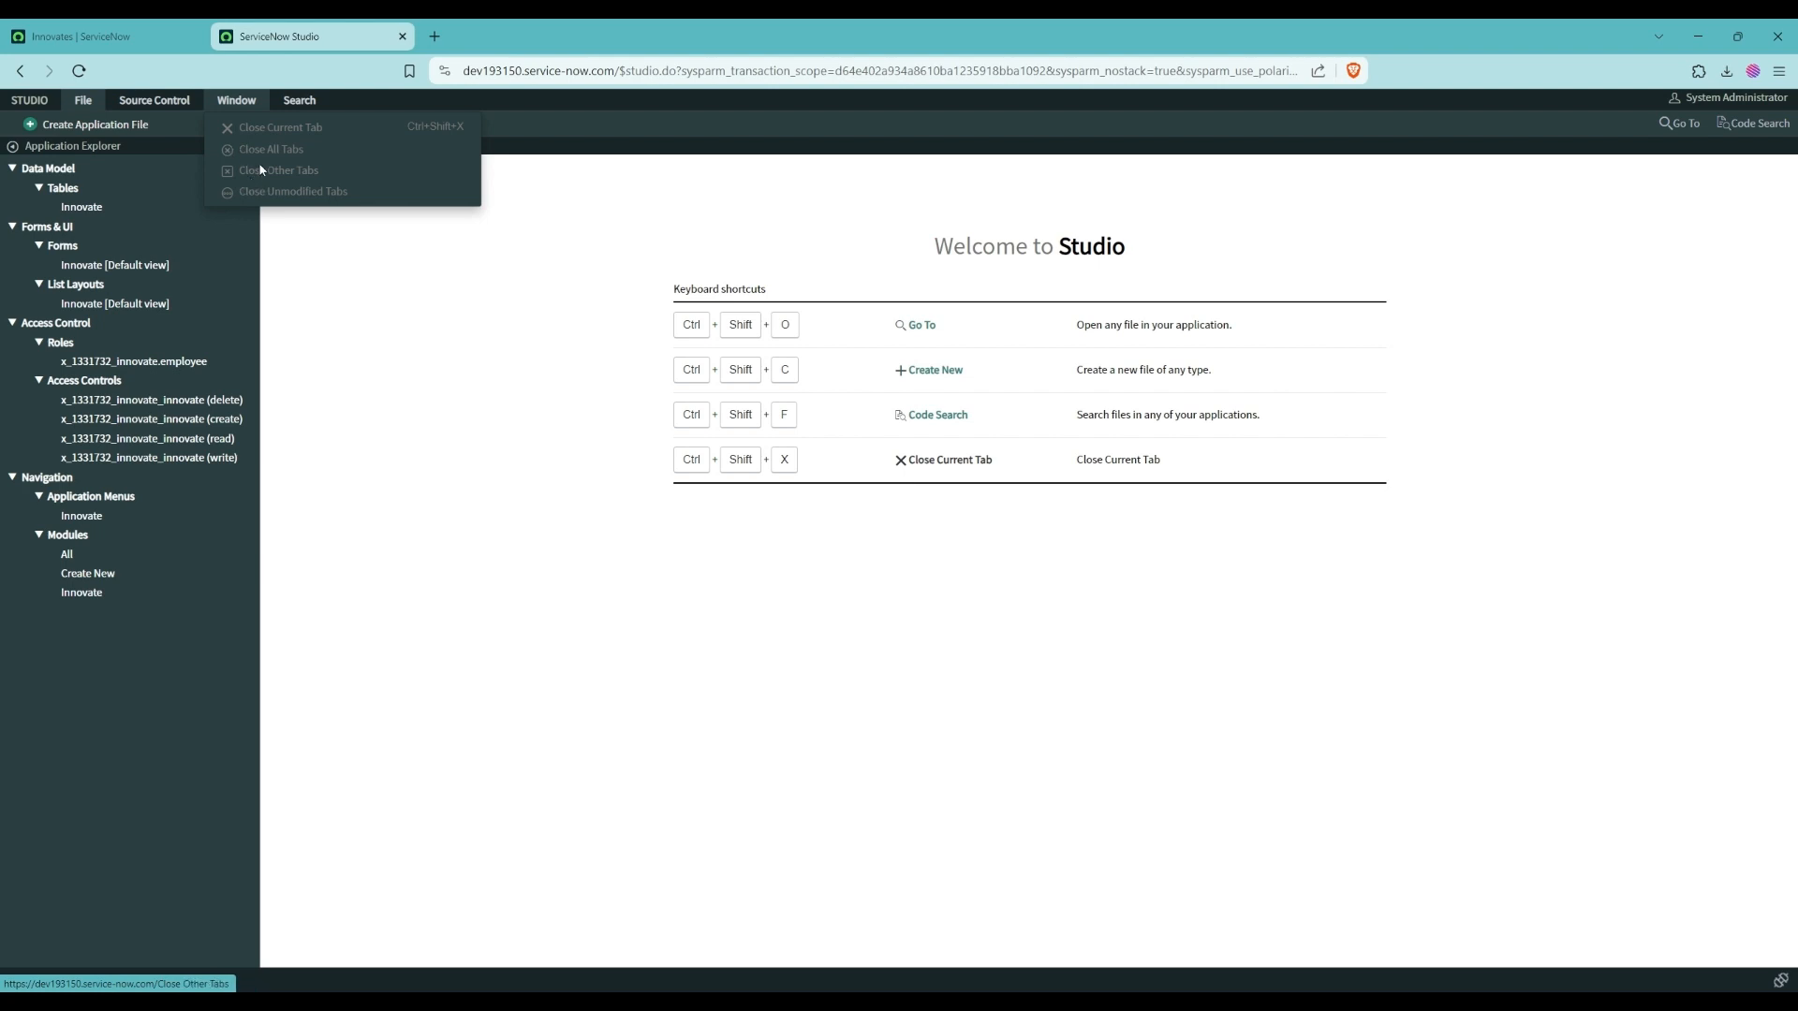
- Search the application's files for "Inno" with Go To, clear the search and close it
click(300, 100)
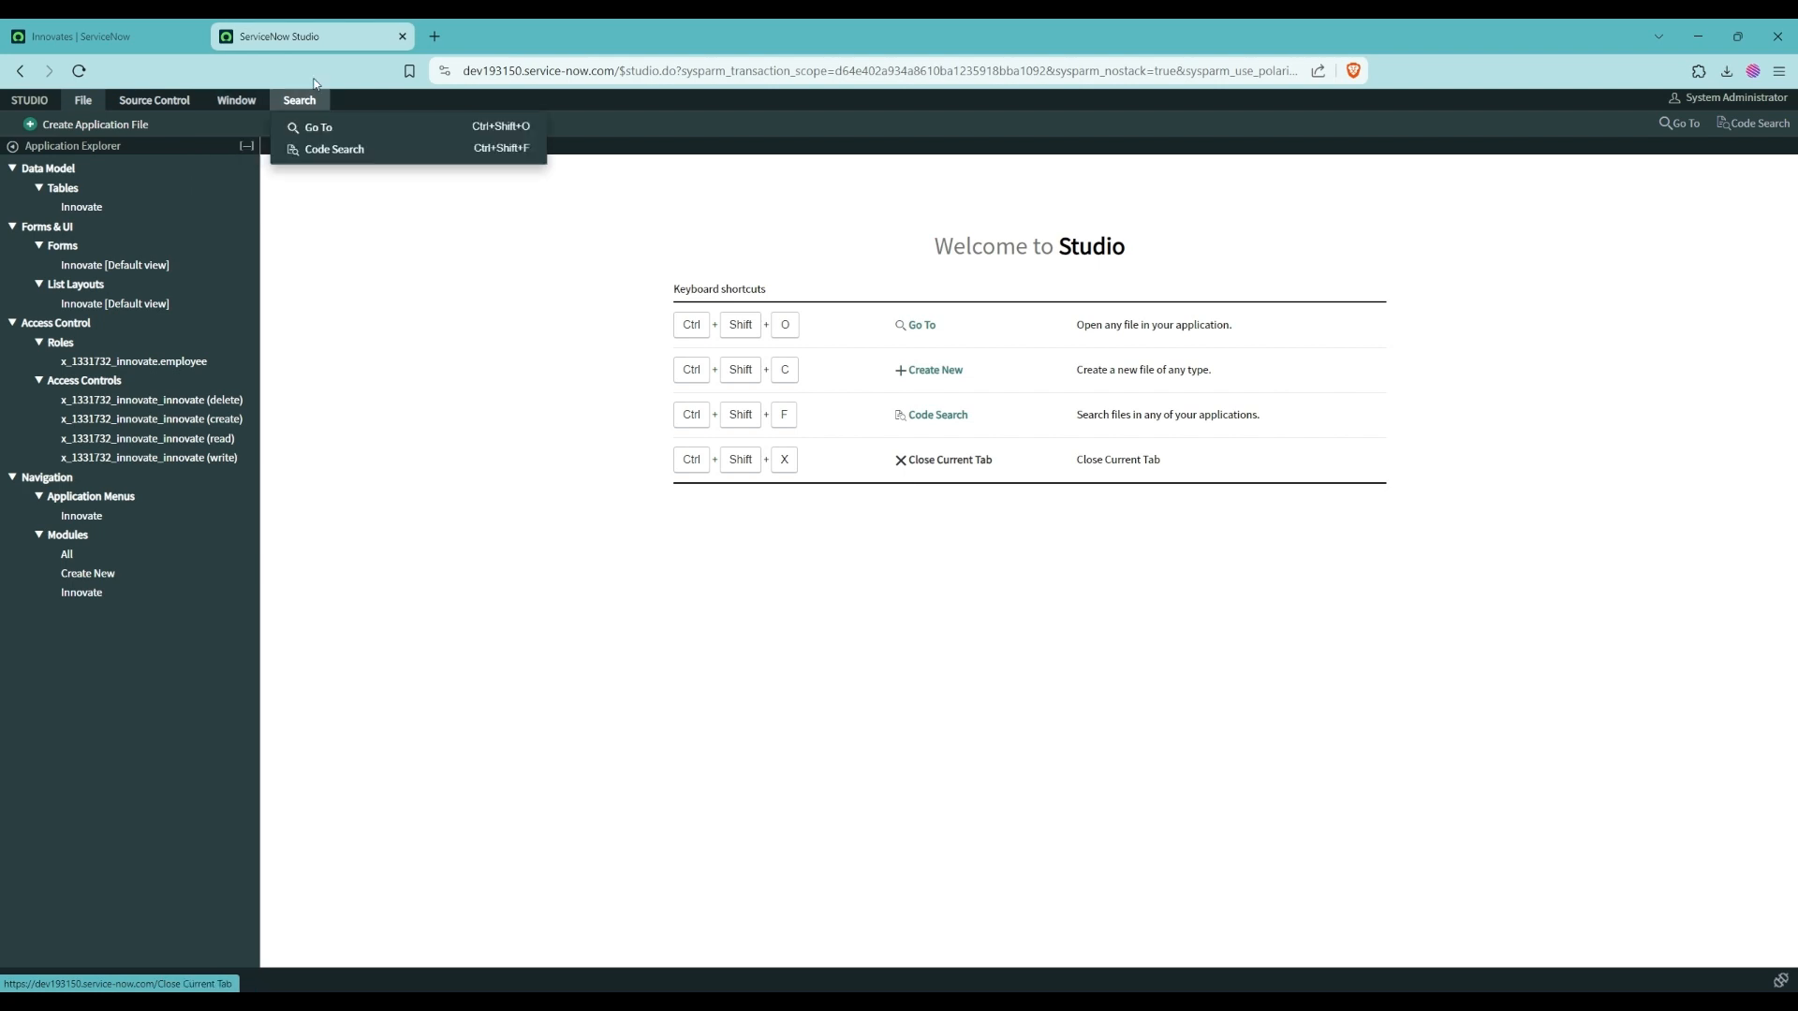
click(310, 138)
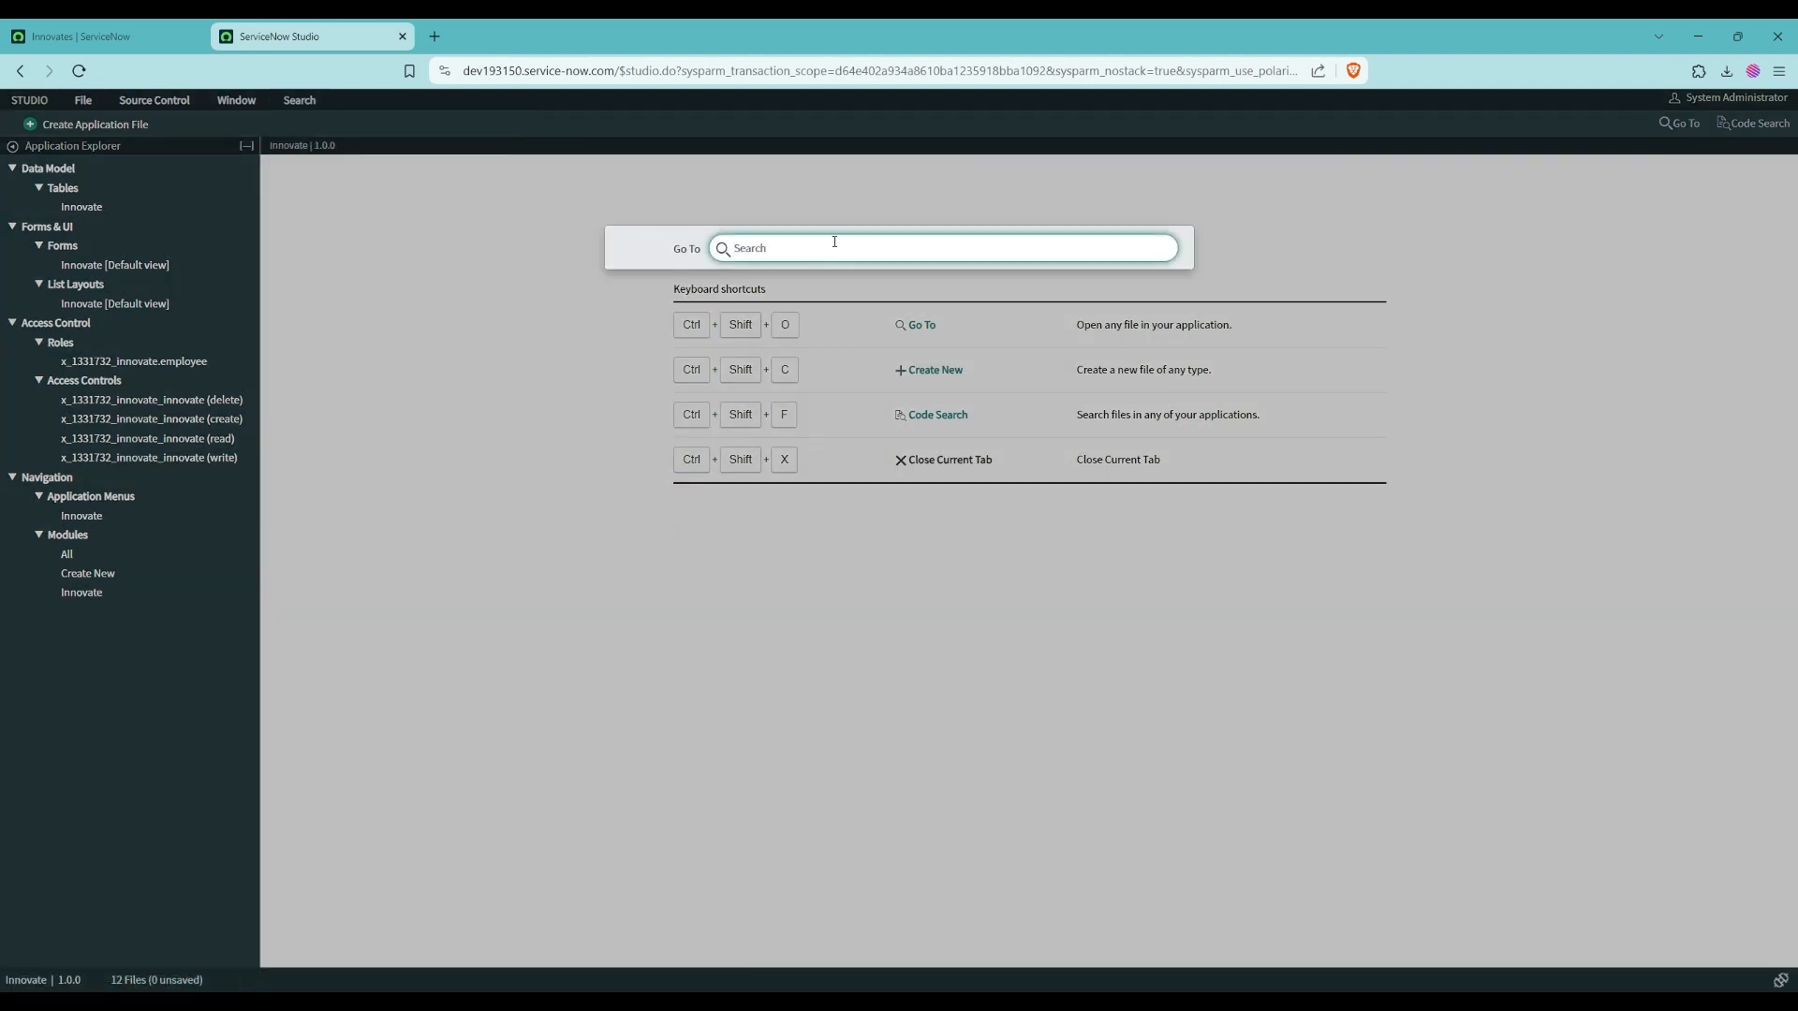
text(Inno)
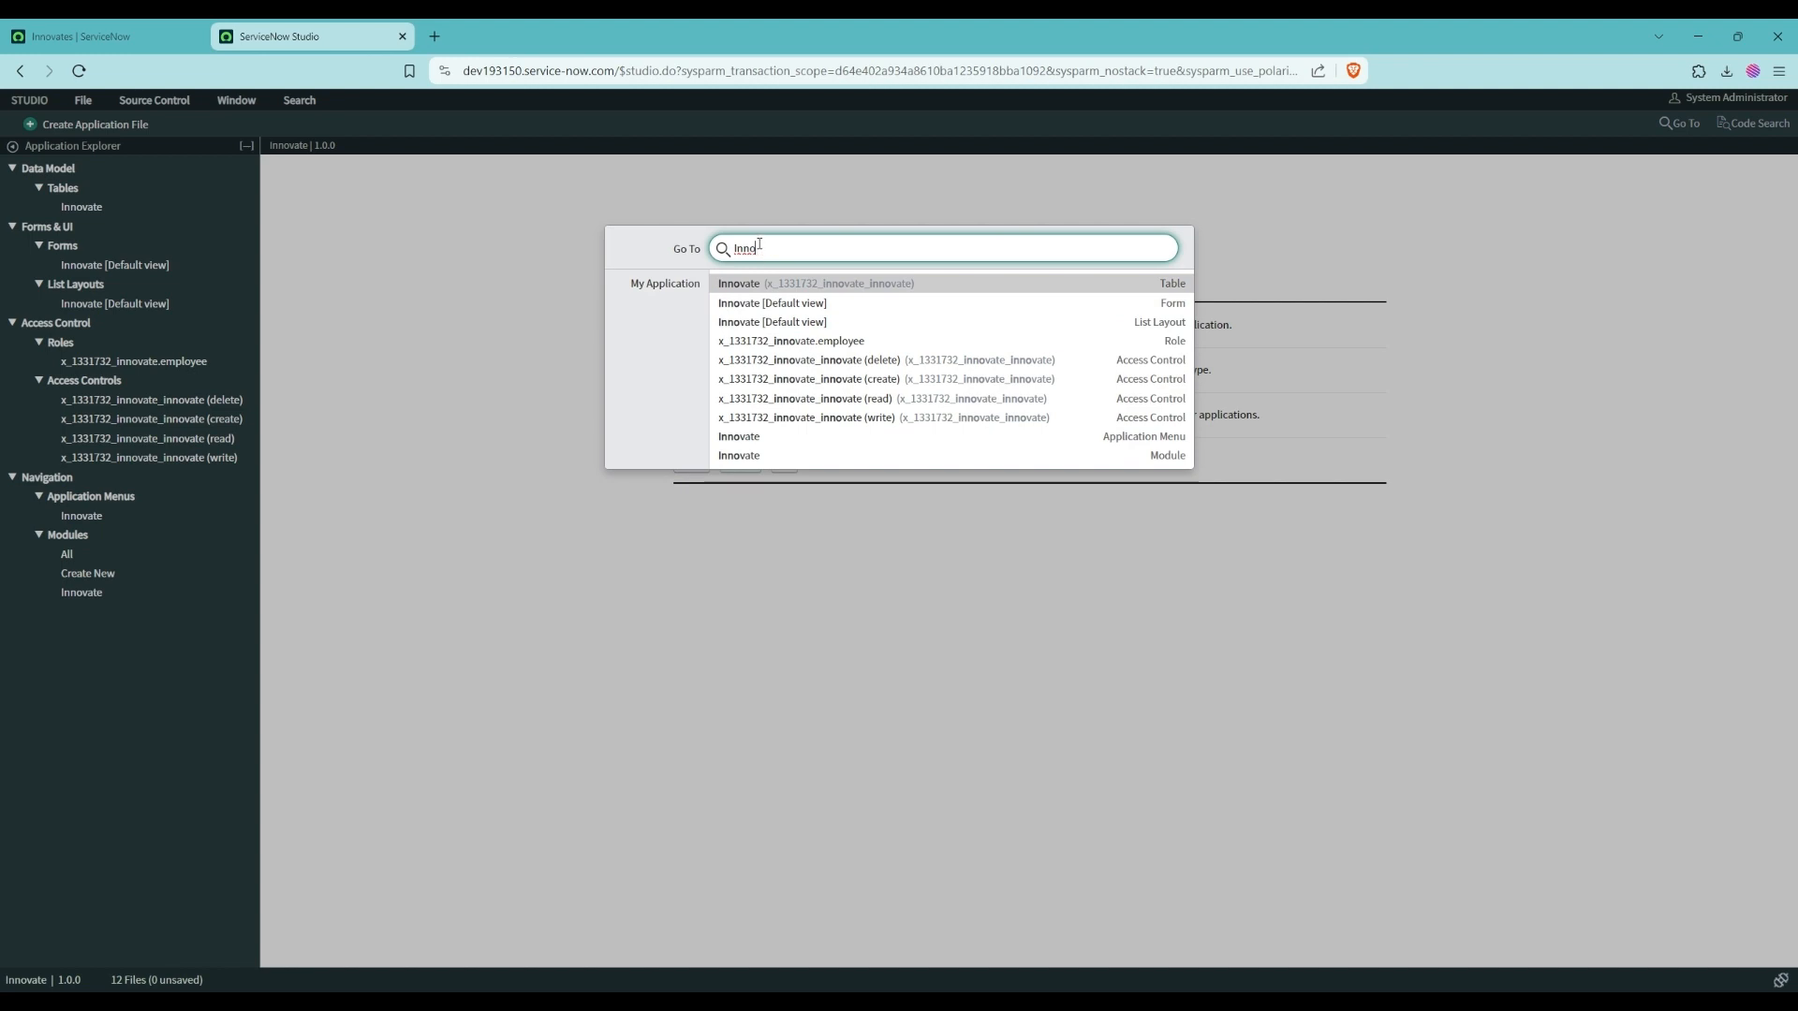
key(ctrl+a)
key(BackSpace)
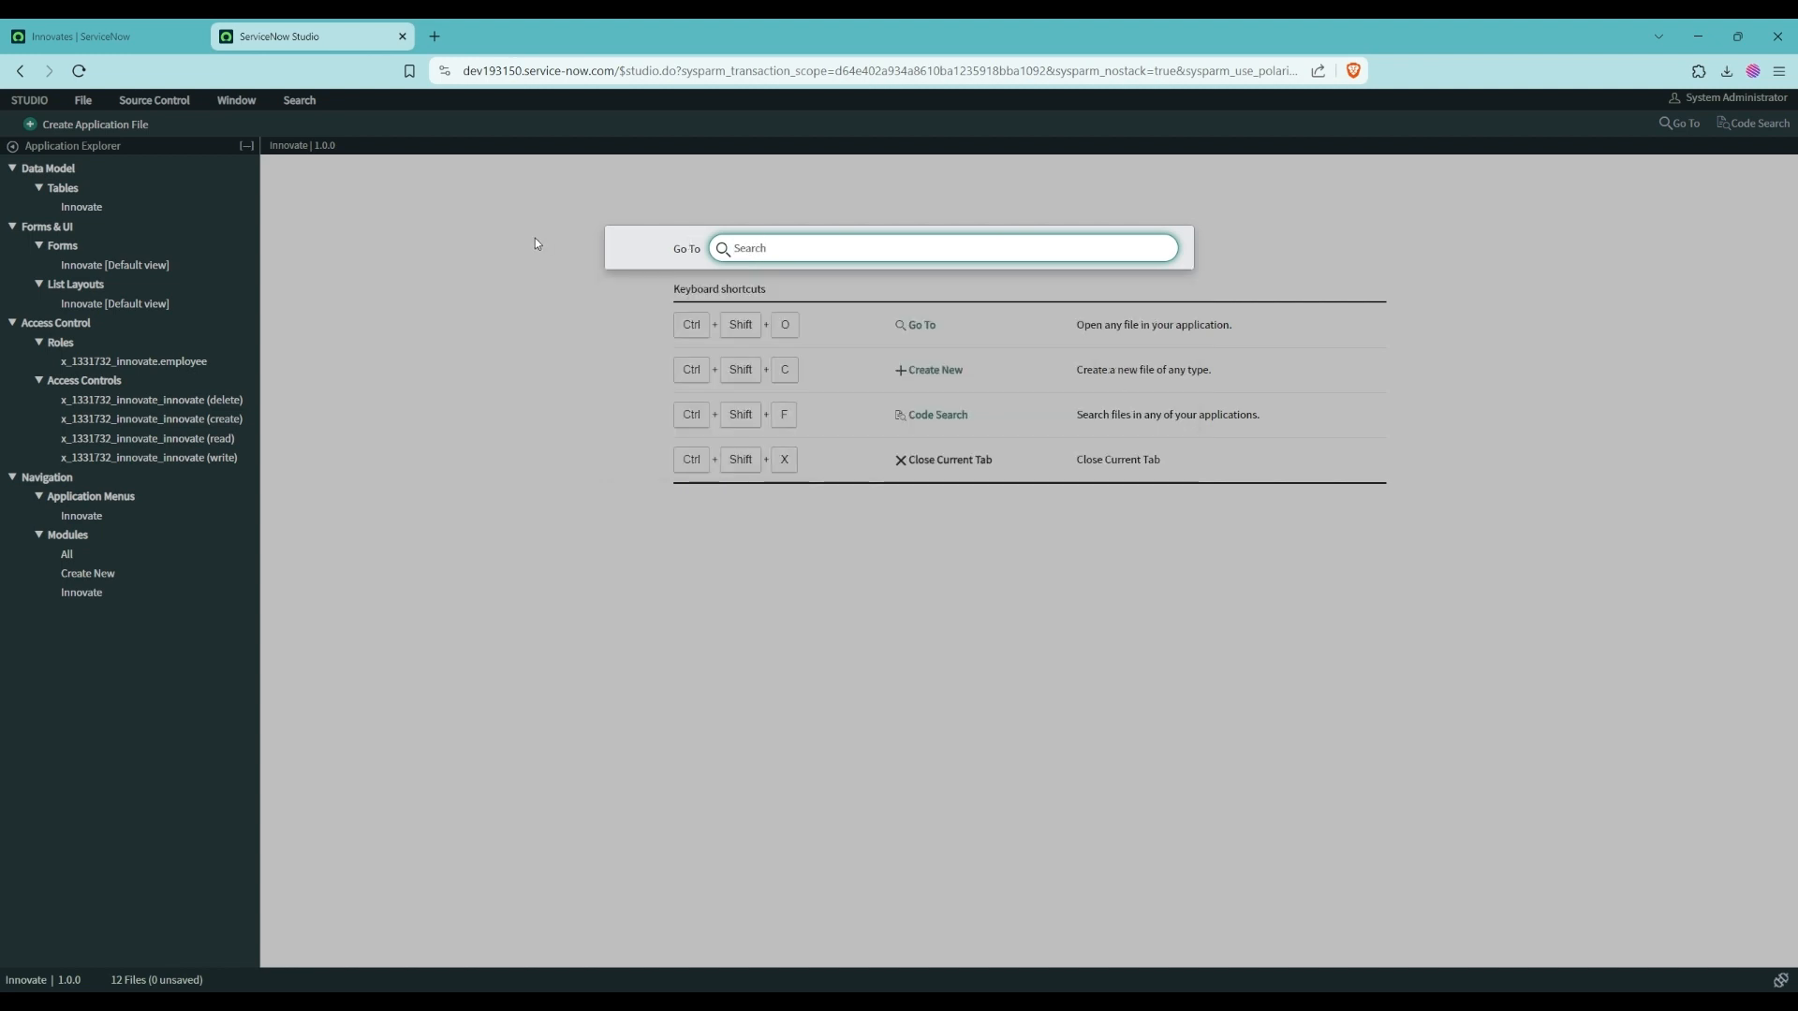
click(536, 238)
- View the Code Search options and the file types offered for a new application file, closing both dialogs
click(307, 101)
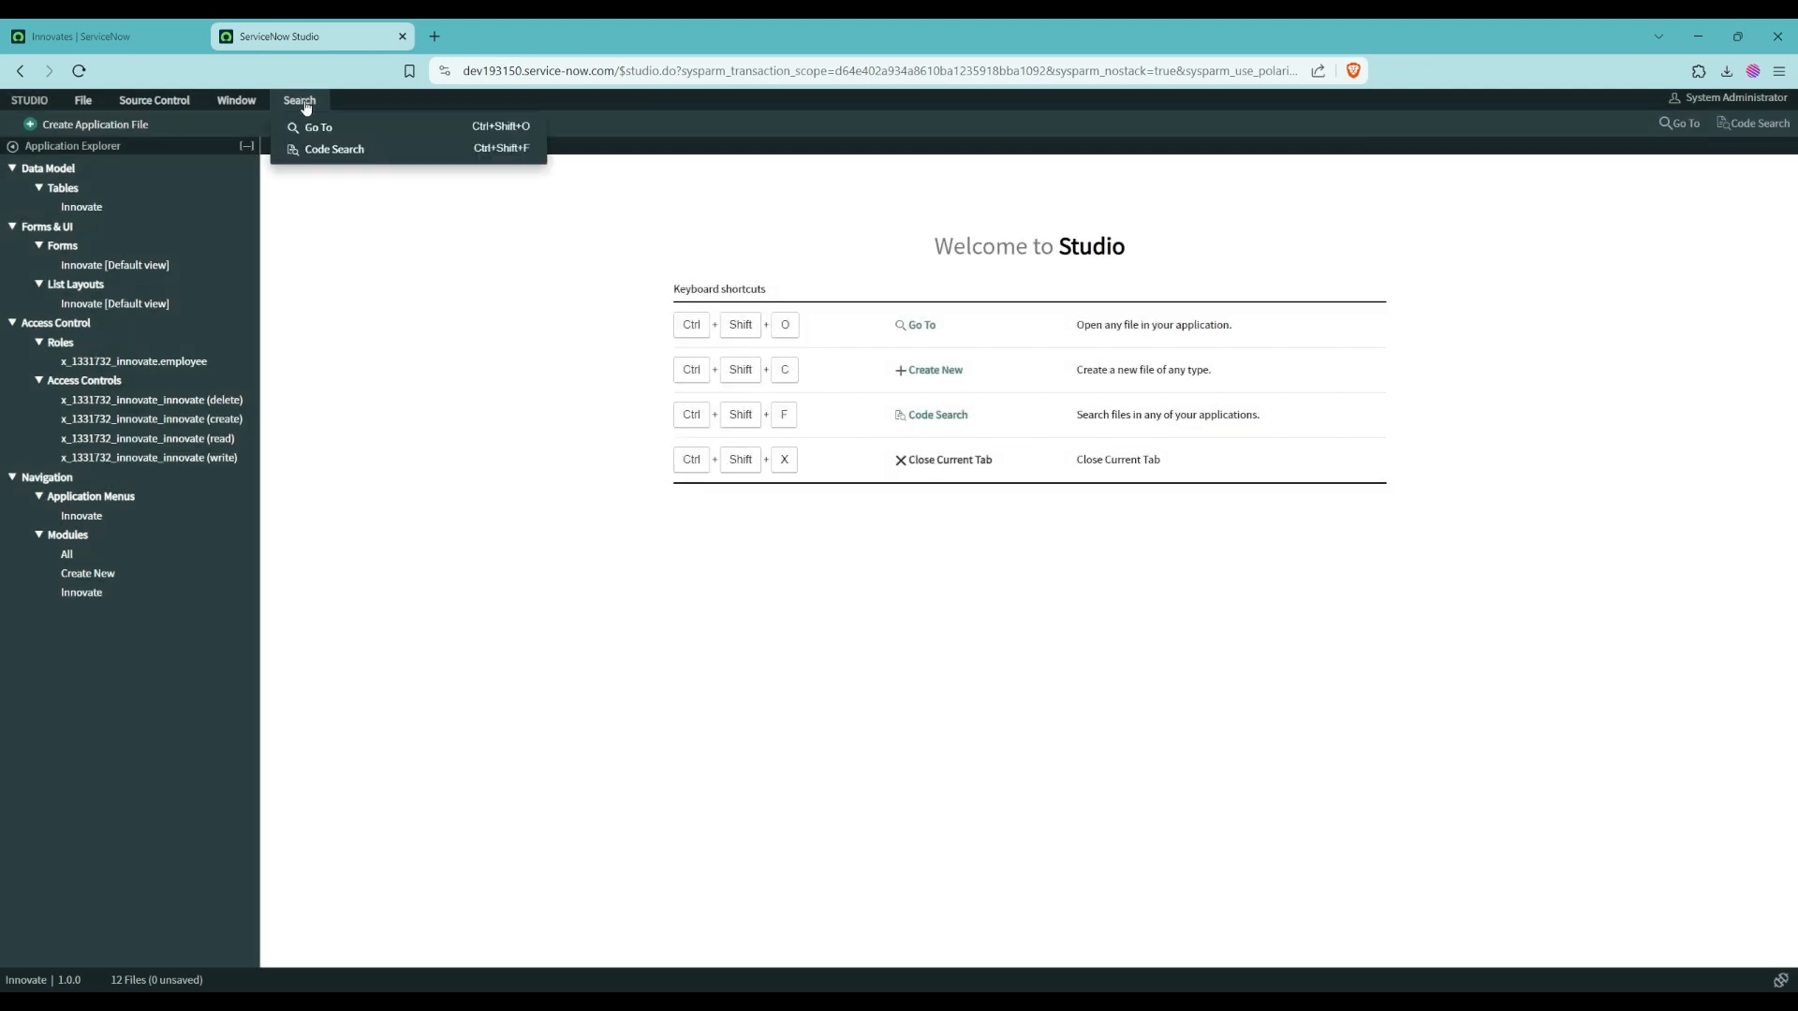
click(329, 152)
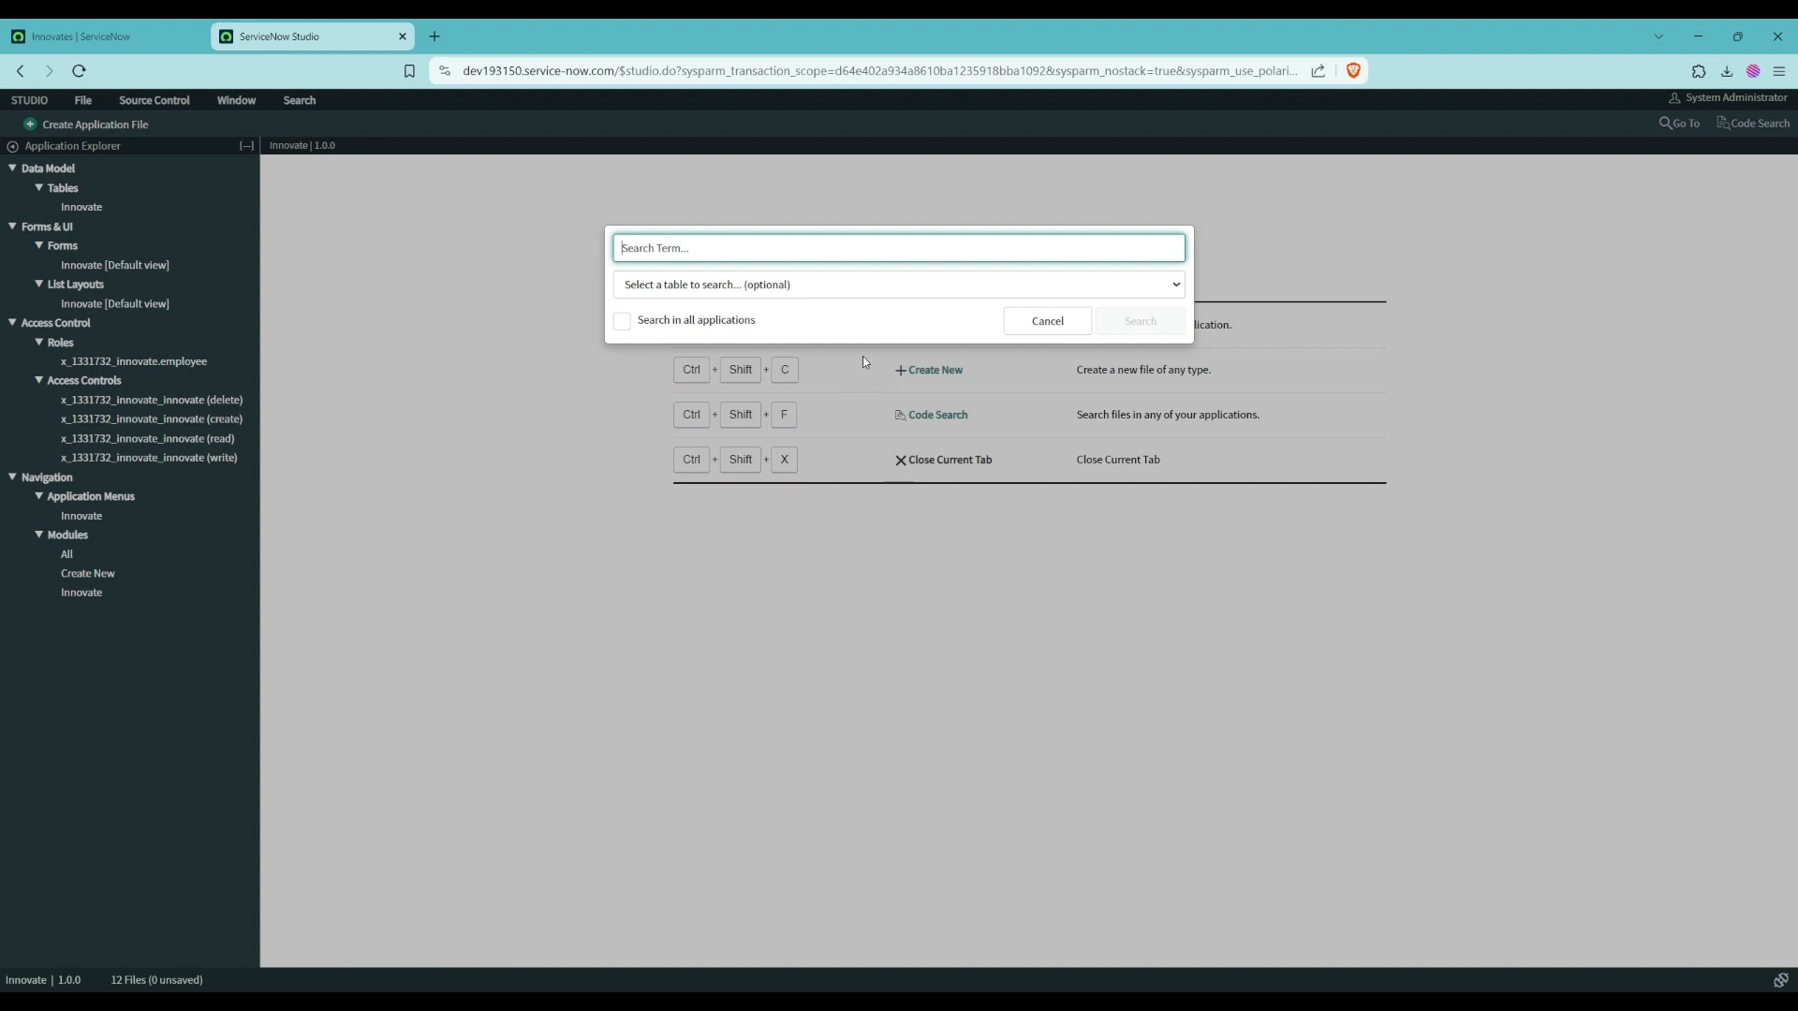
click(1045, 325)
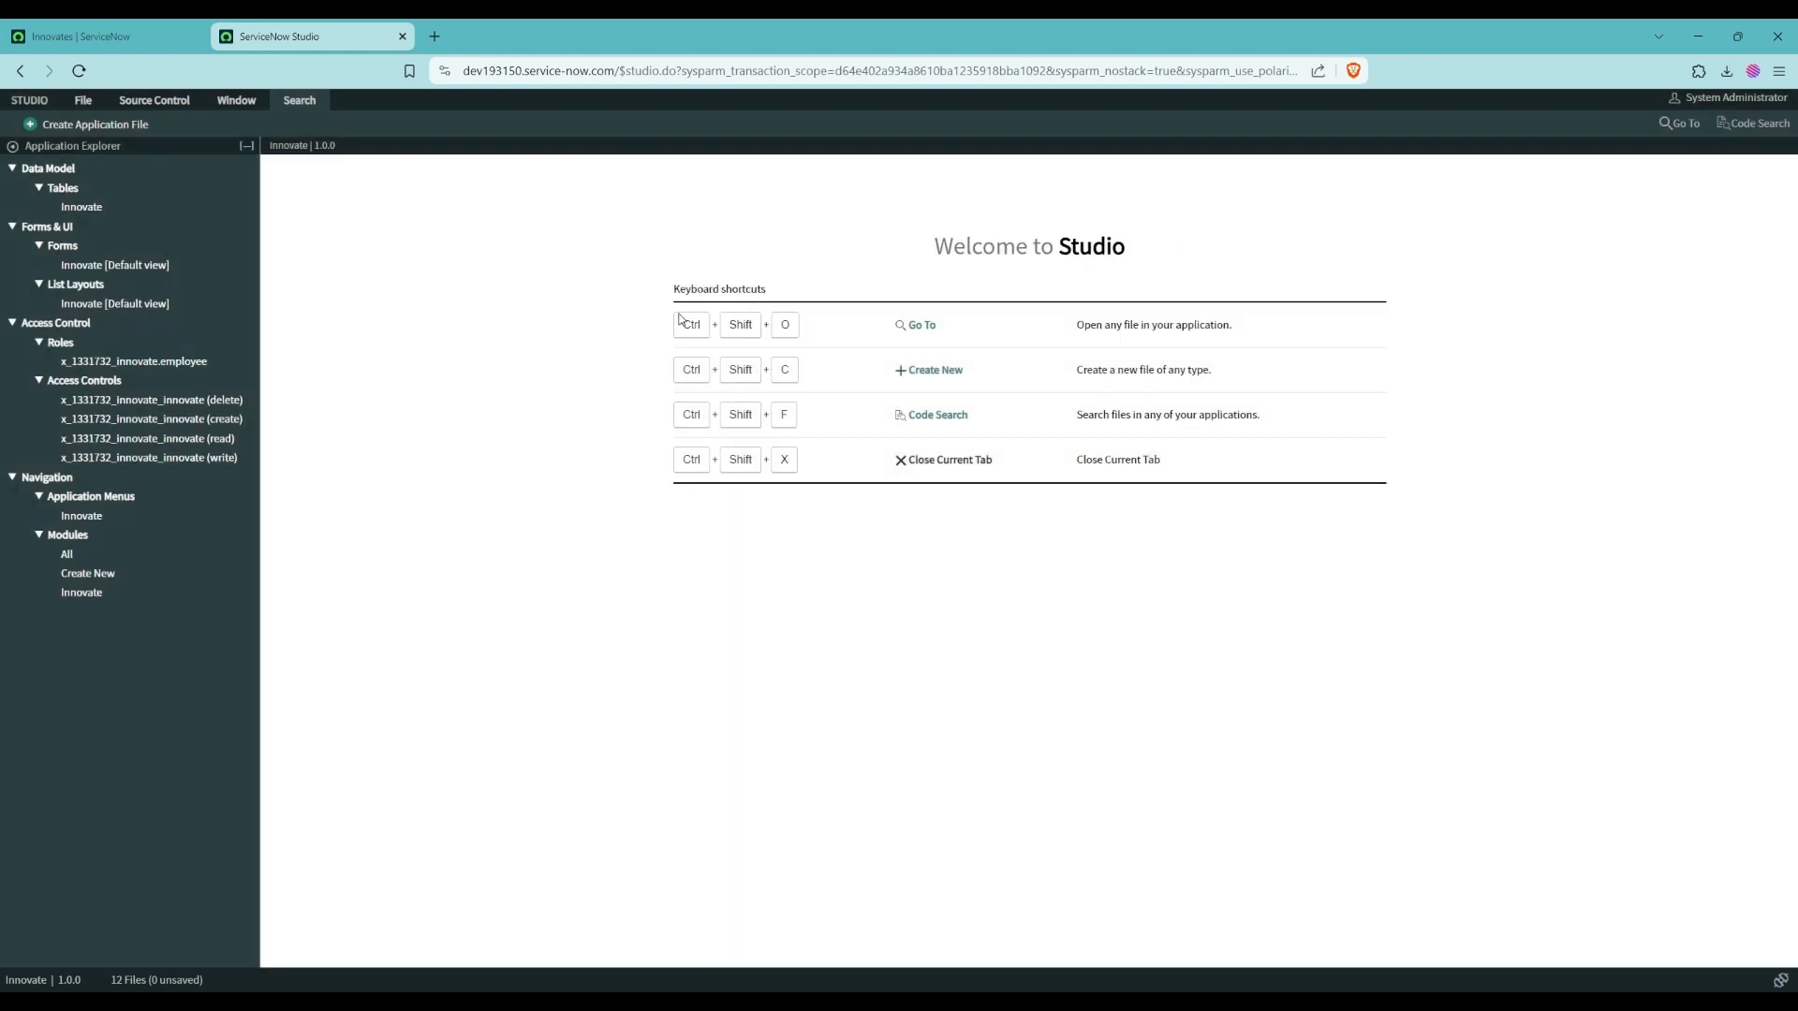
click(117, 123)
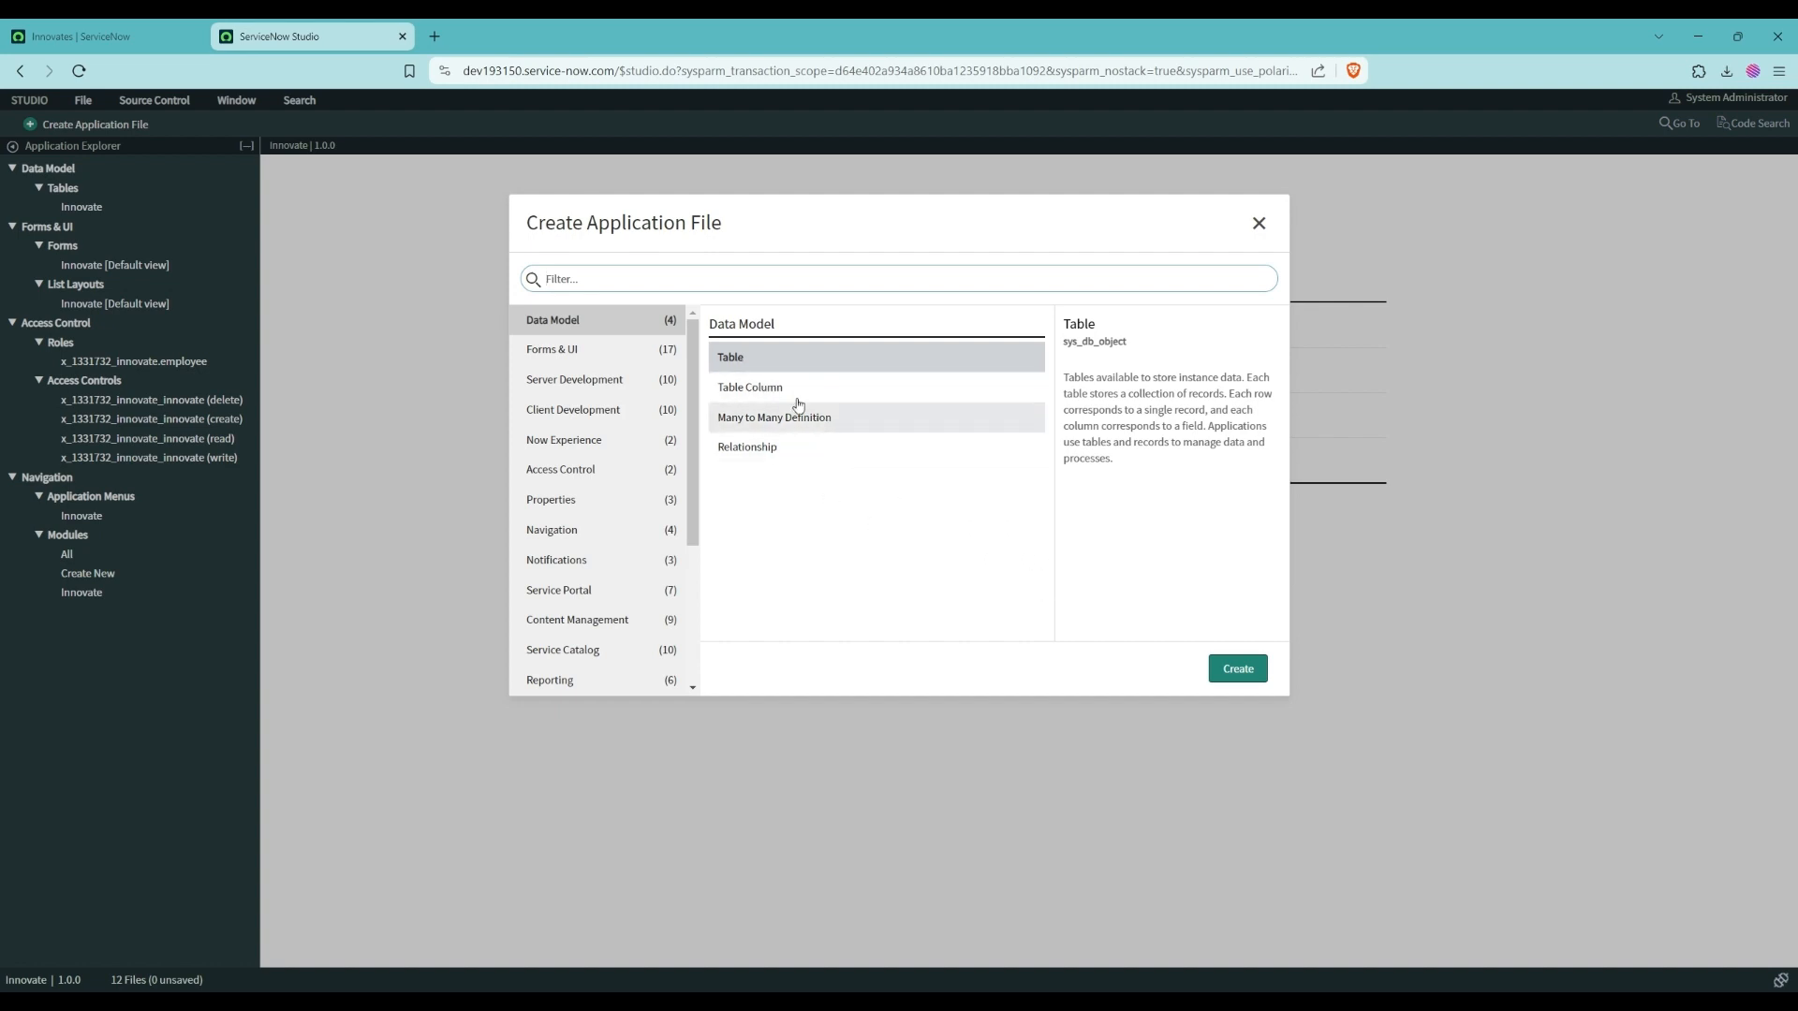
click(1260, 224)
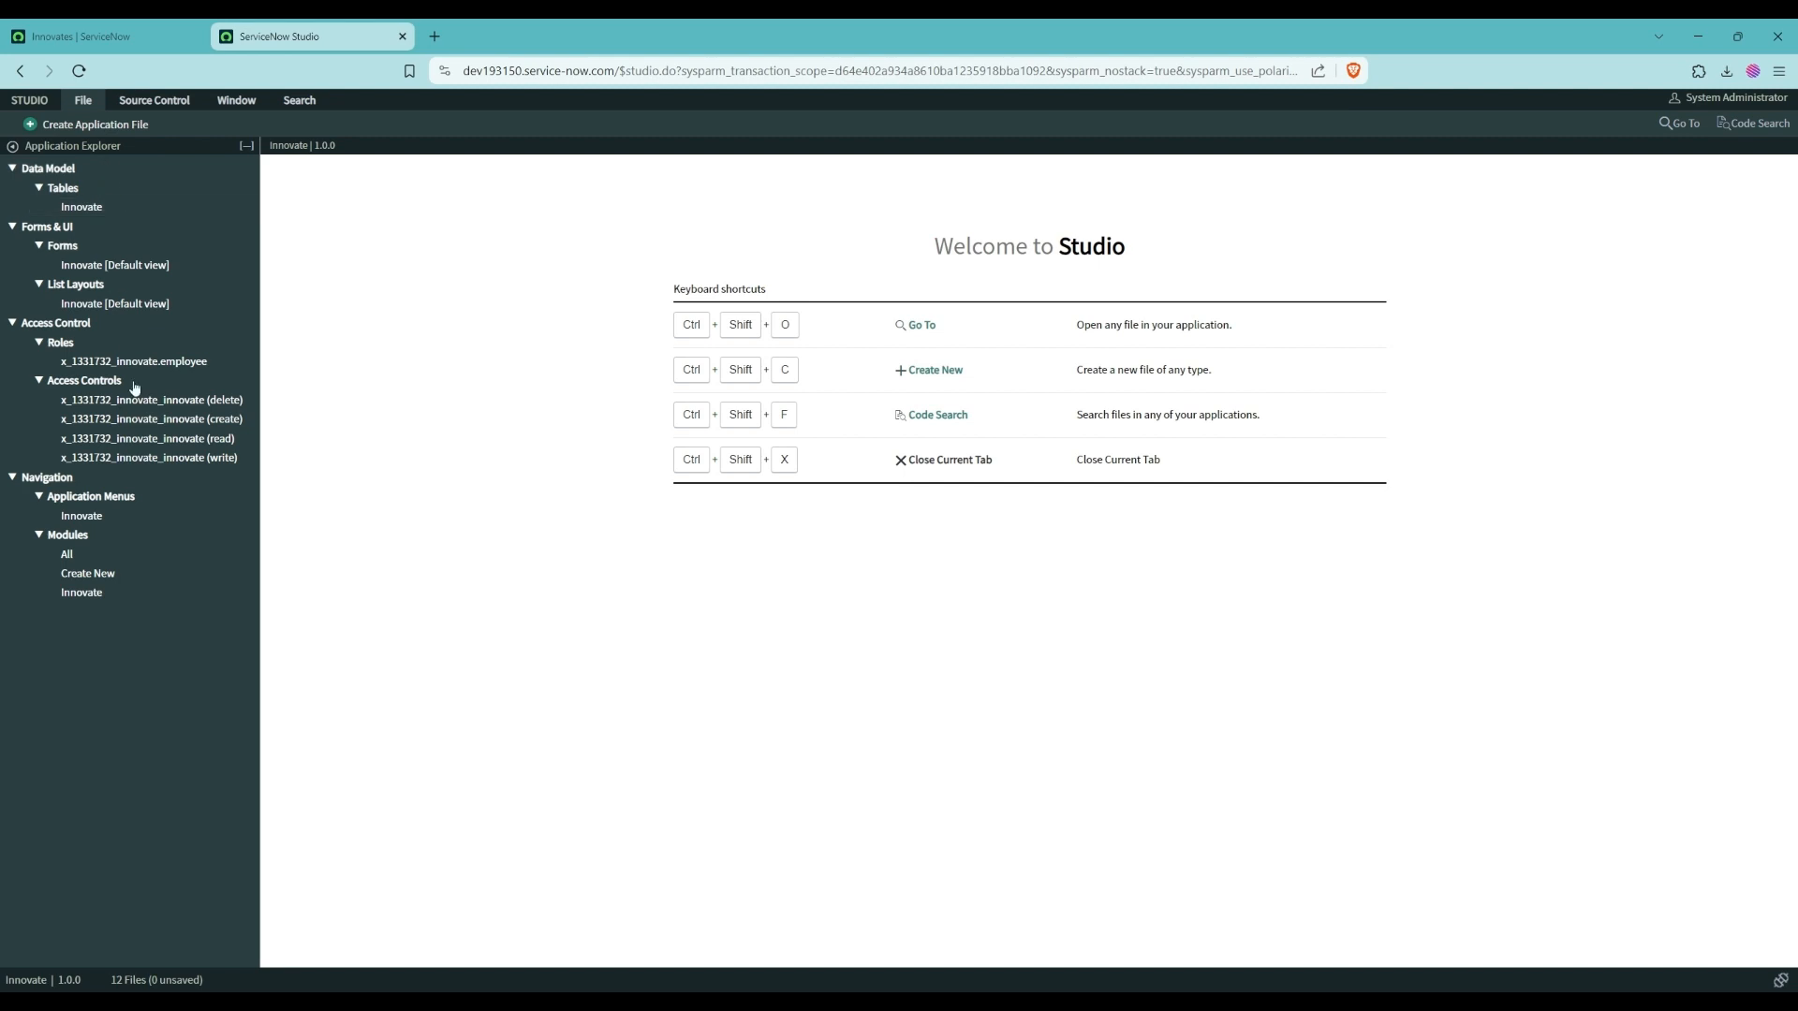
- Collapse the whole Application Explorer tree, expand Forms & UI, and open the Innovate [Default view] form design
click(11, 152)
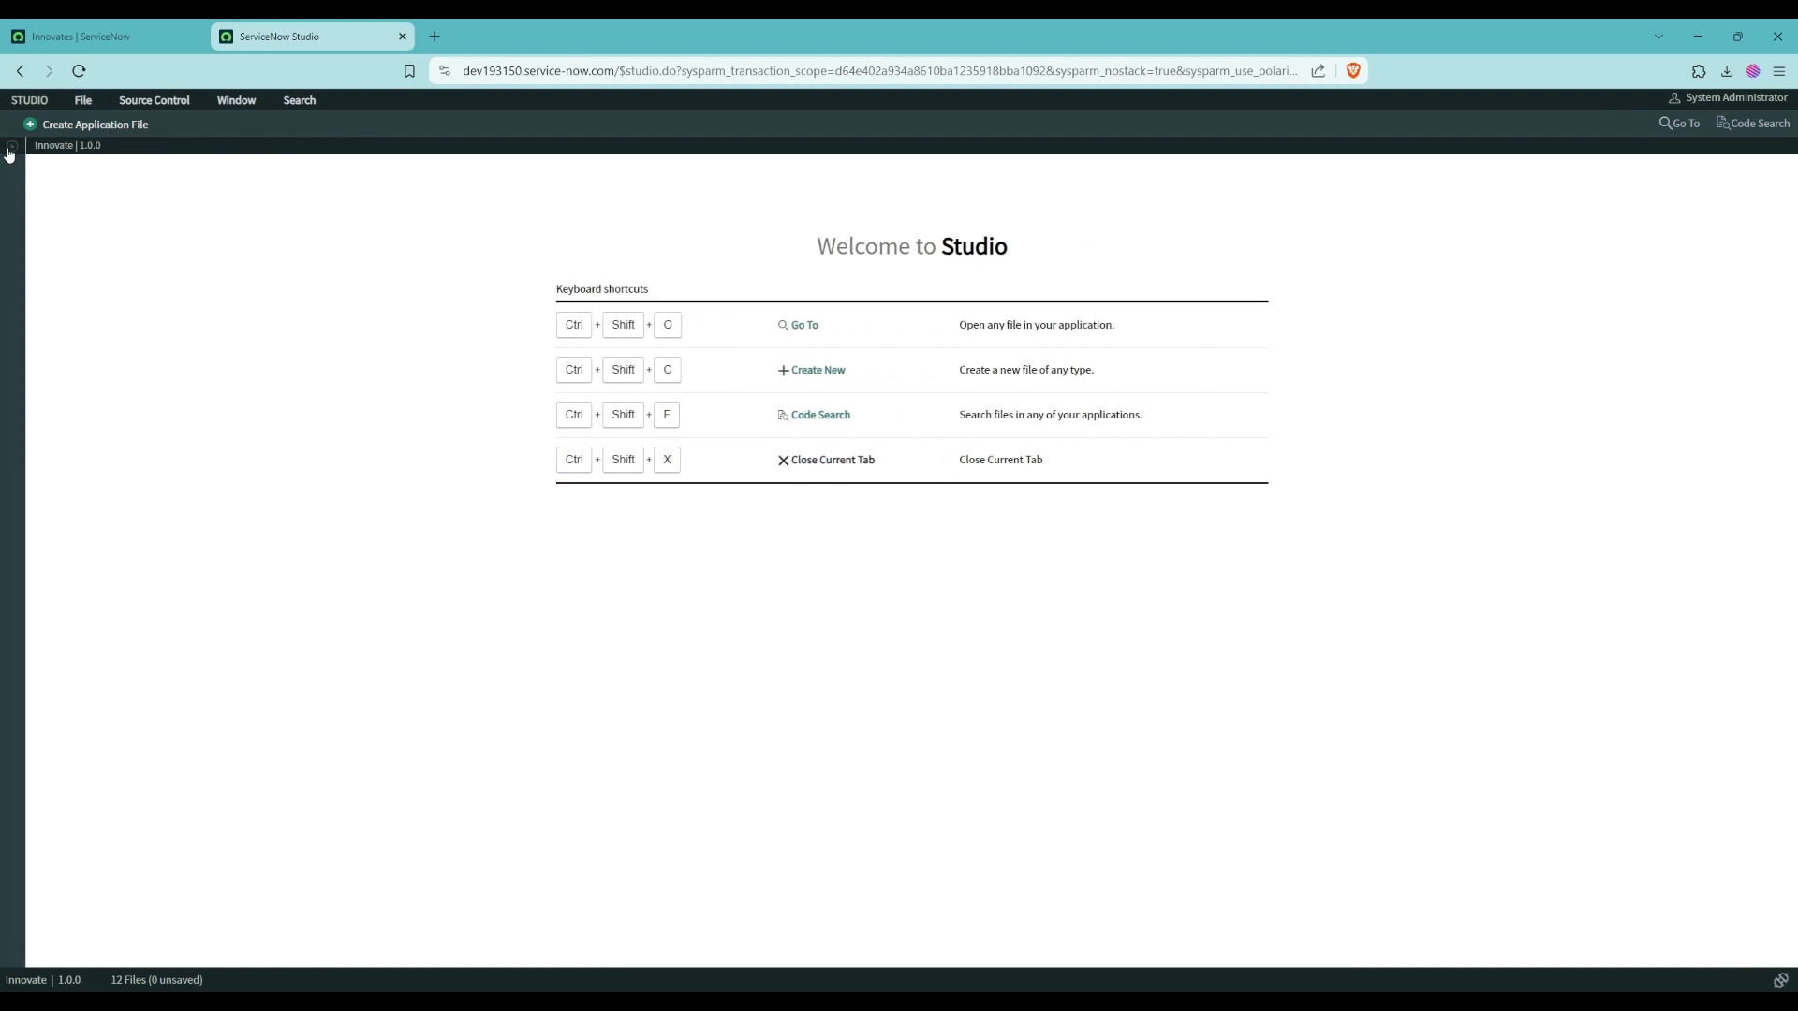
click(10, 153)
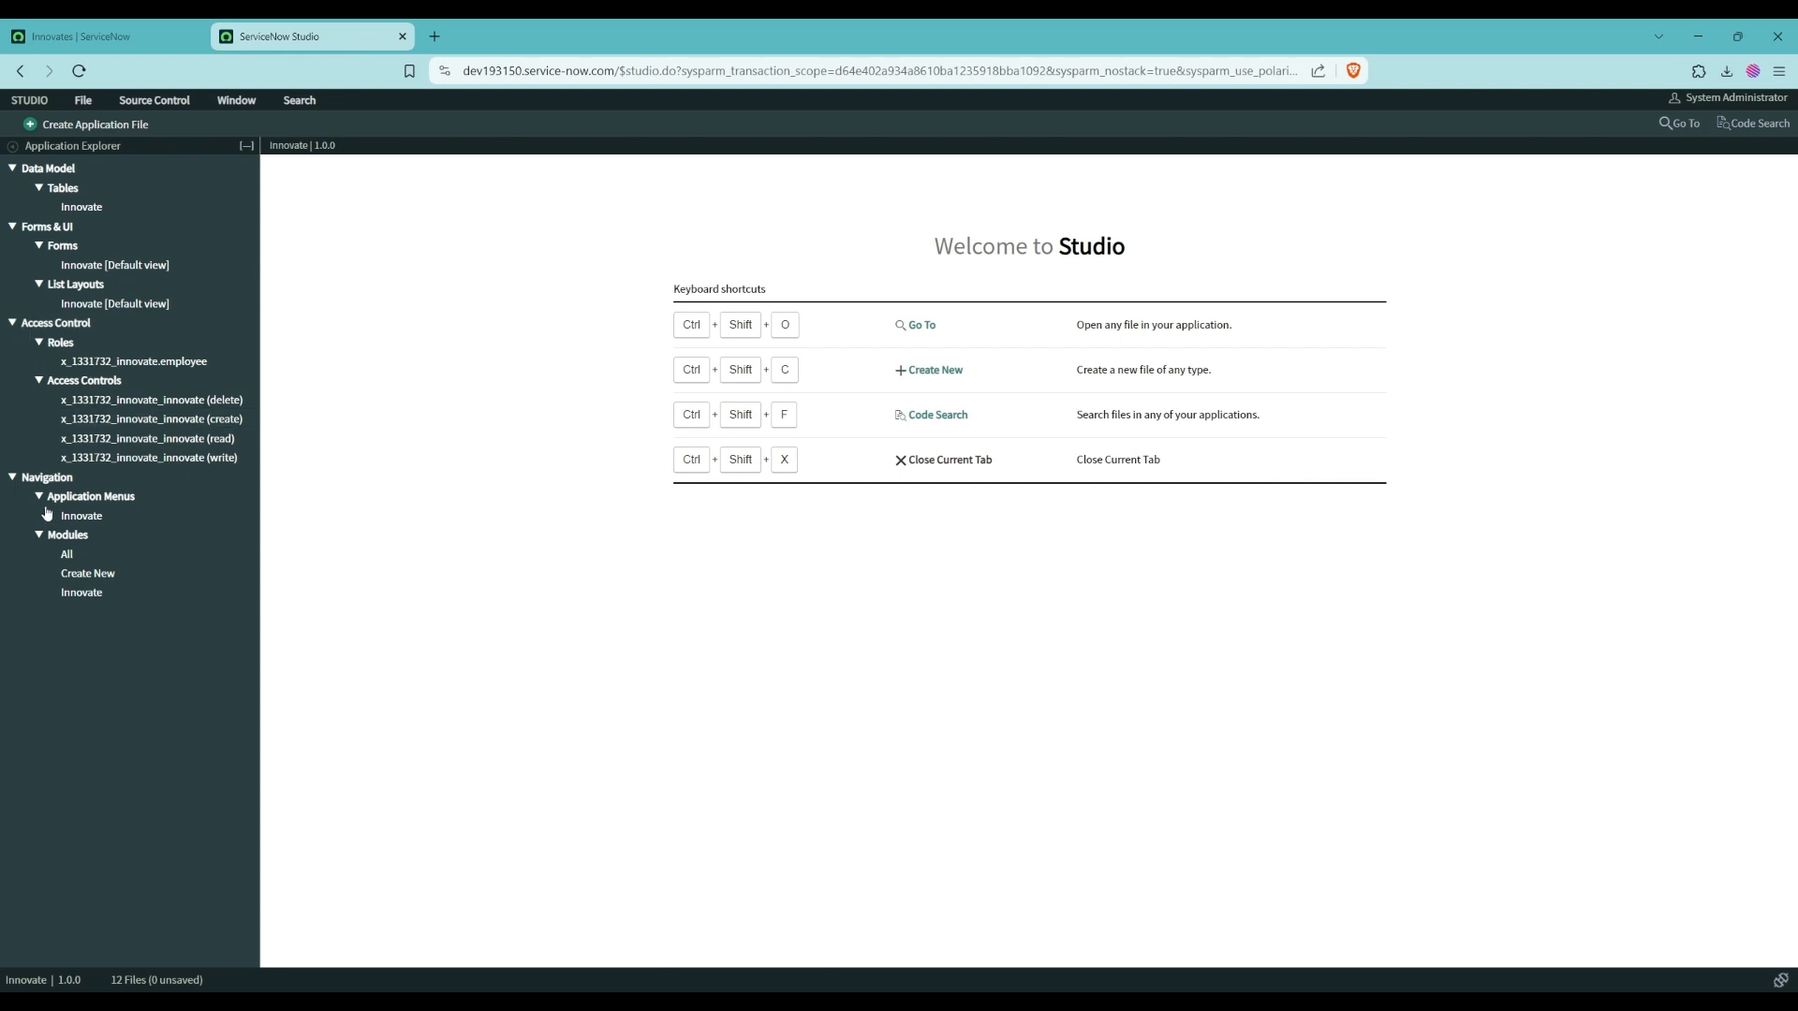
click(247, 150)
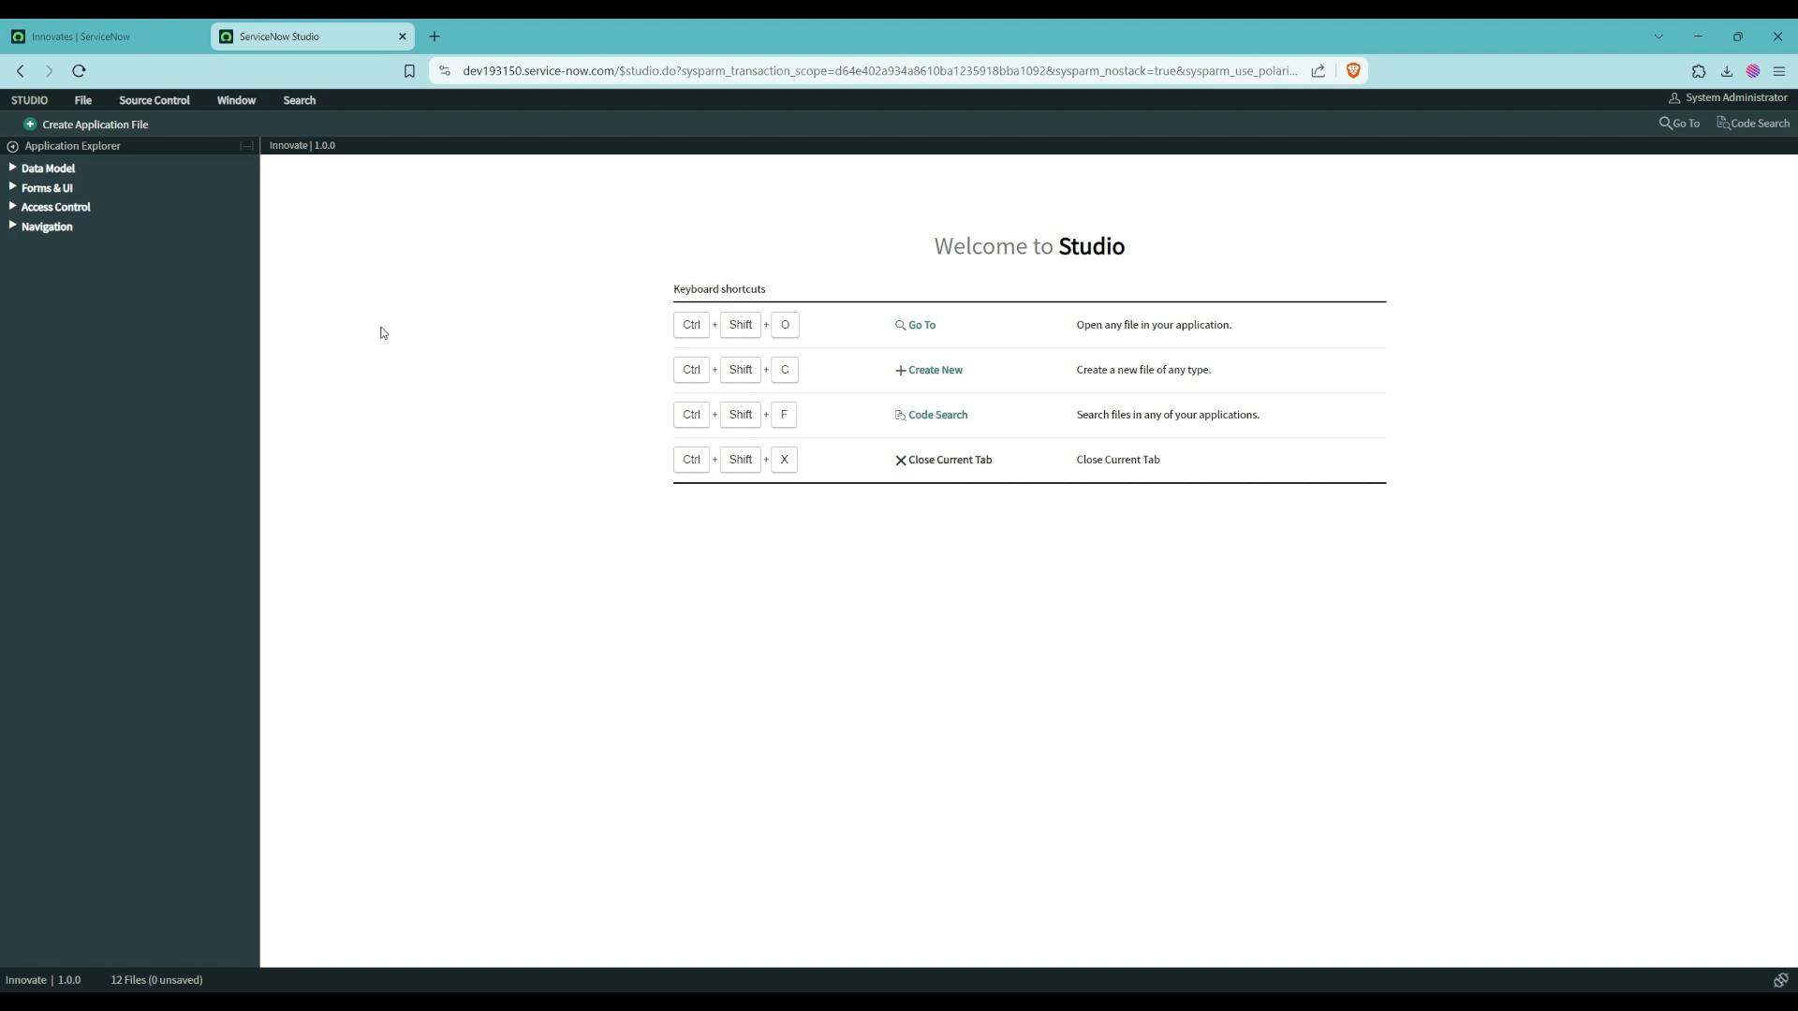
click(12, 190)
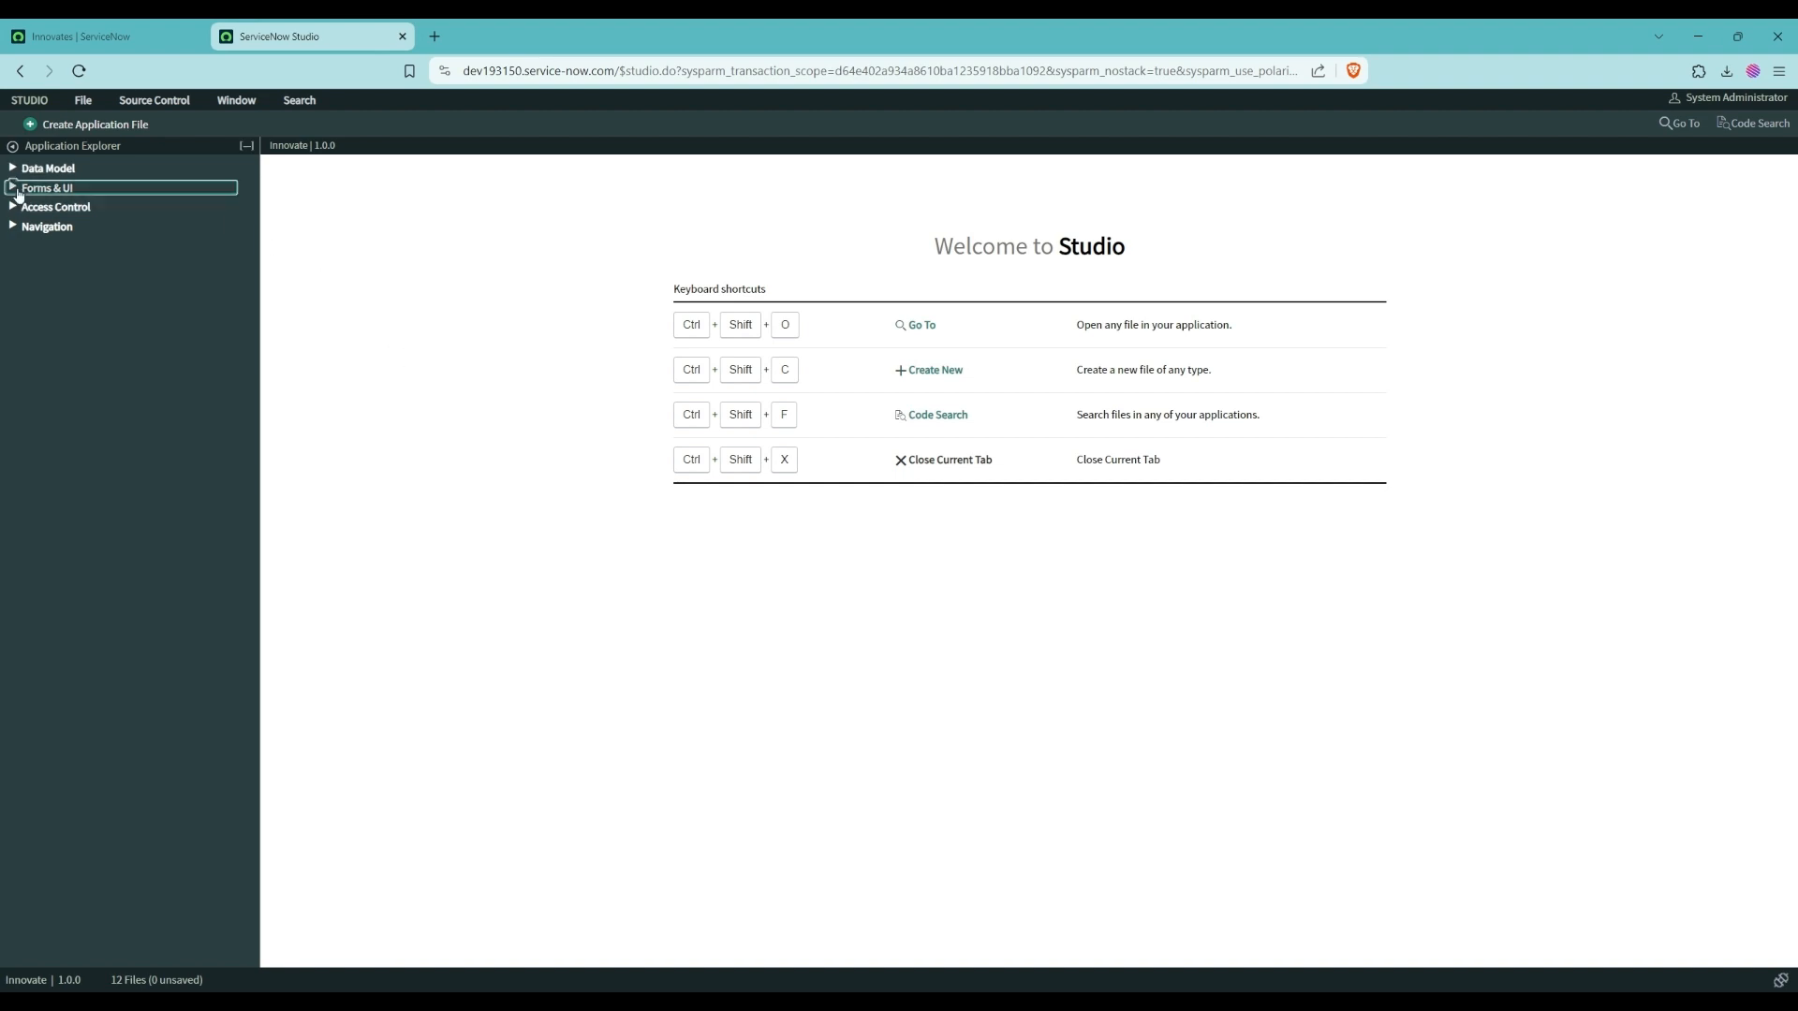
click(39, 208)
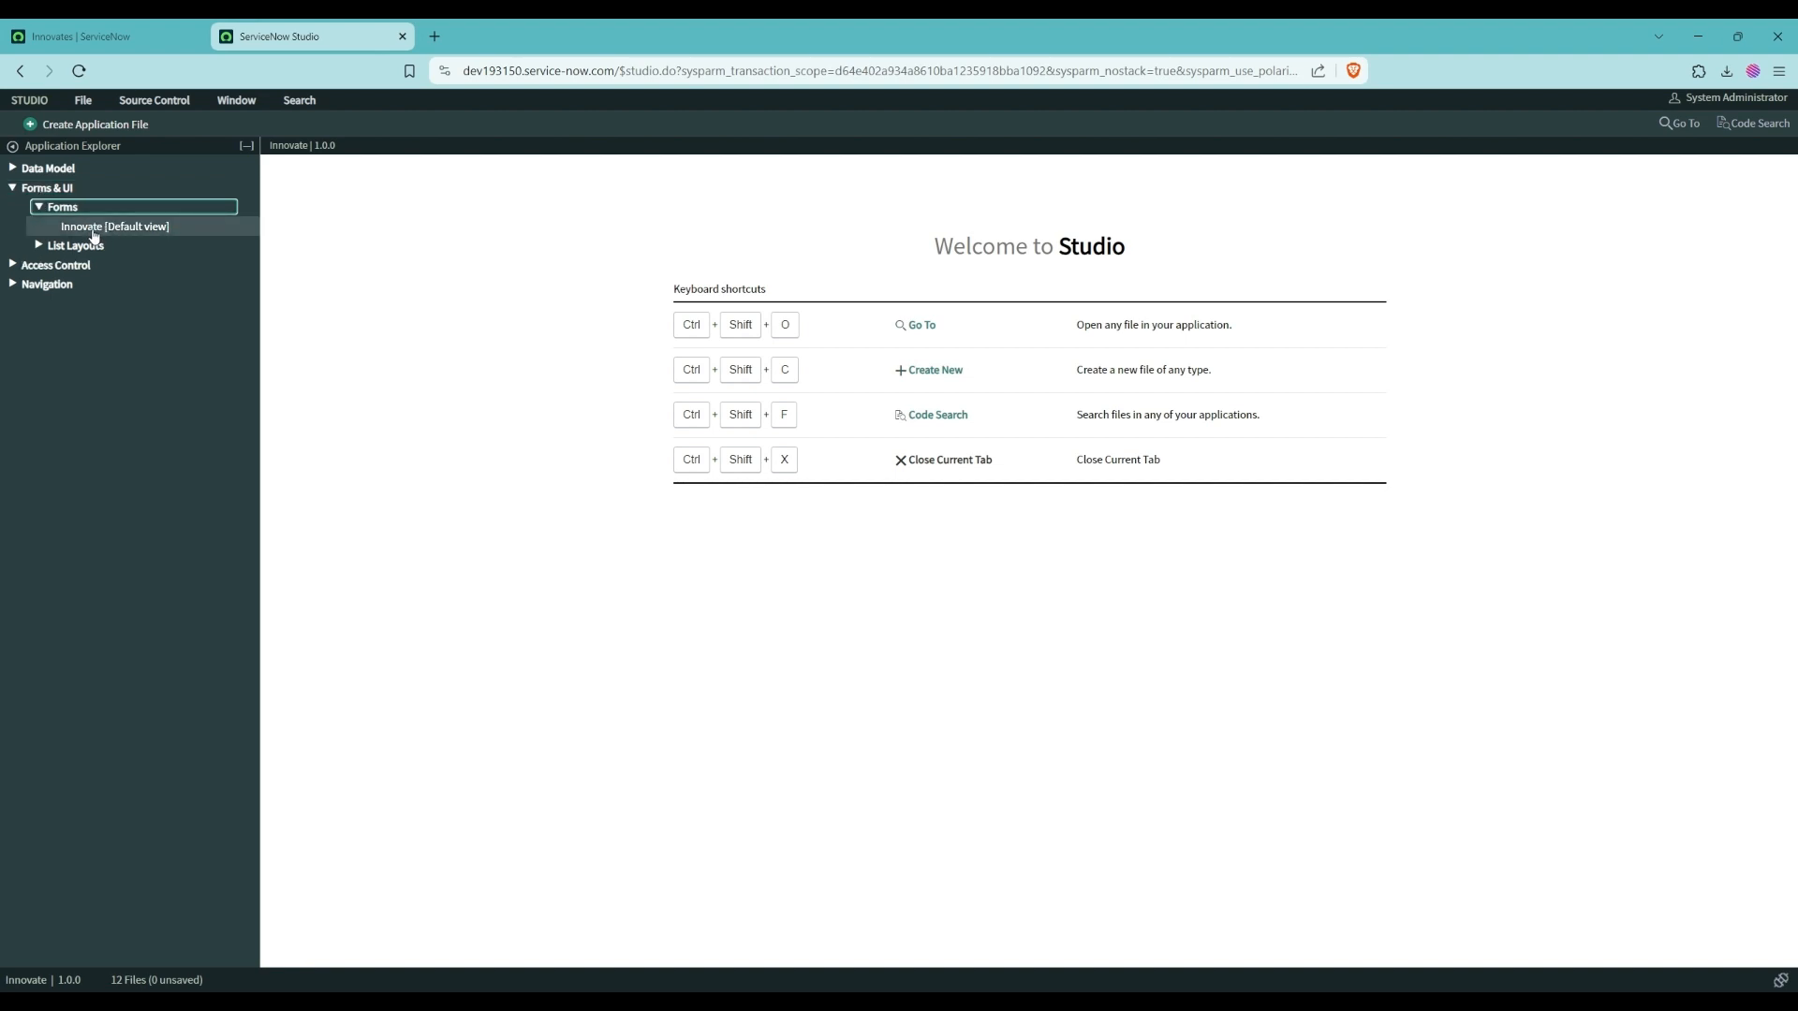
click(85, 231)
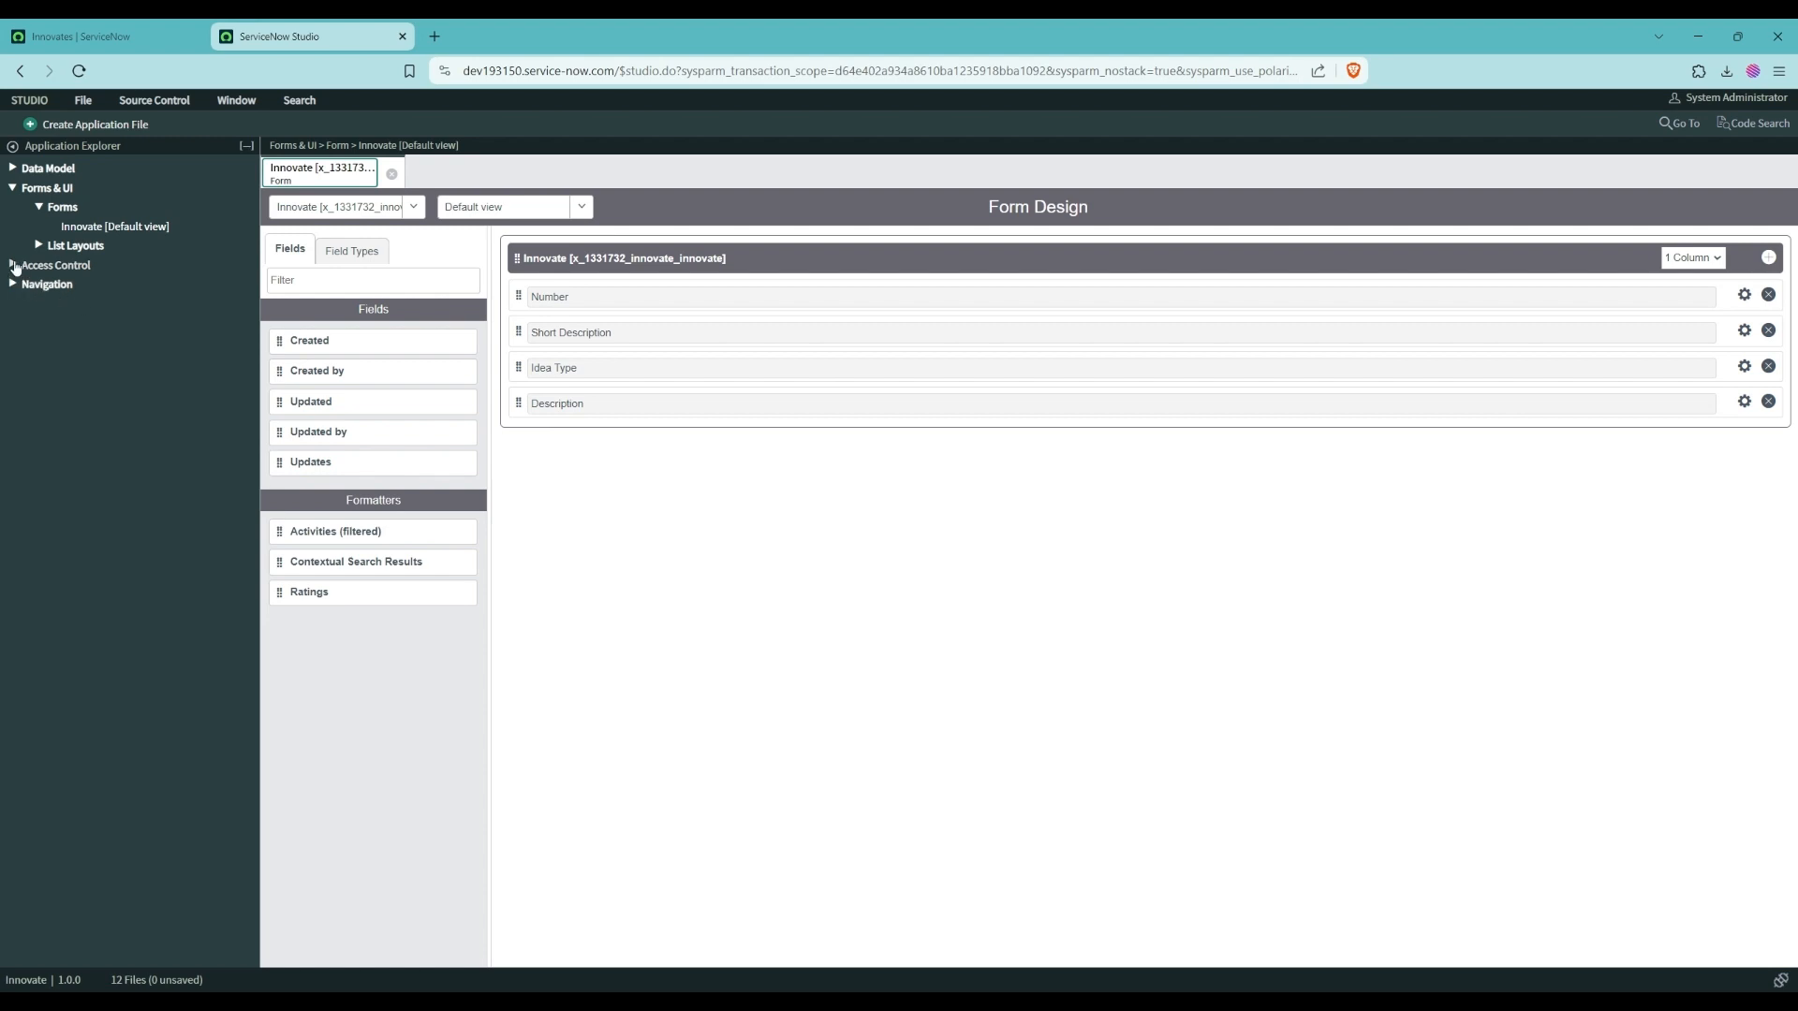
- Expand the Data Model tables in the Application Explorer and open the Innovate table definition
click(13, 168)
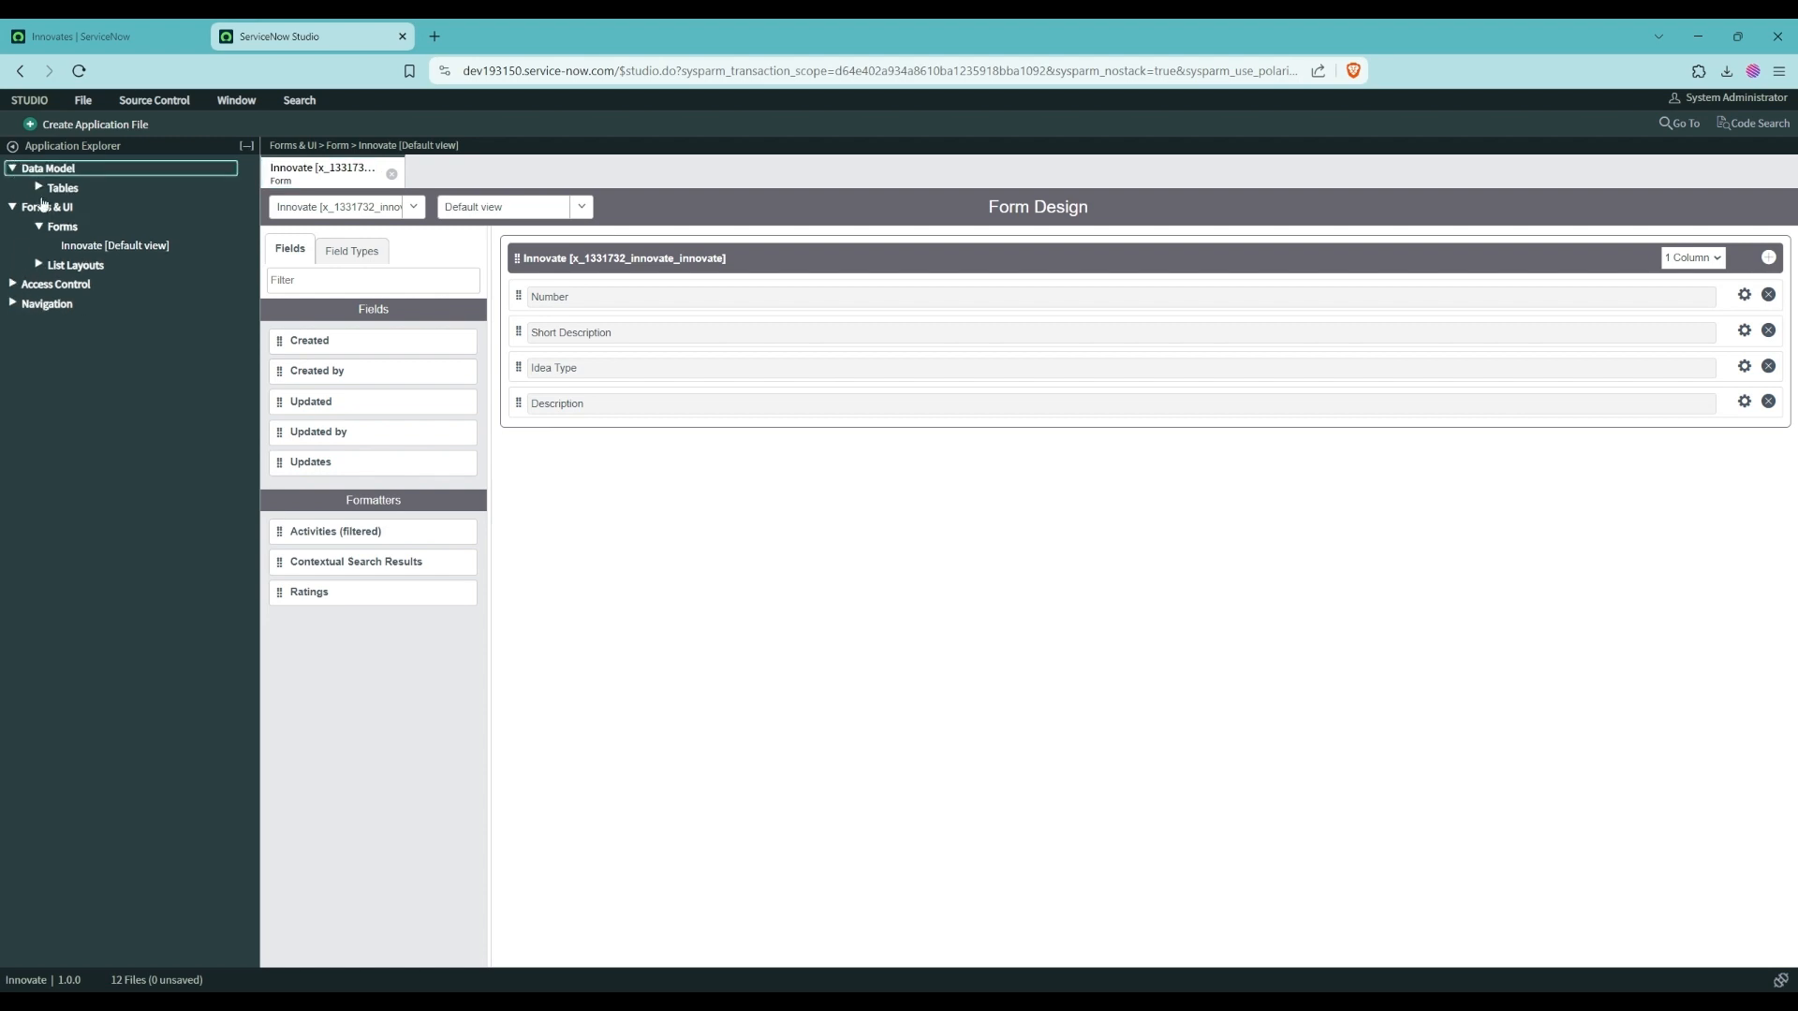
click(39, 189)
click(52, 201)
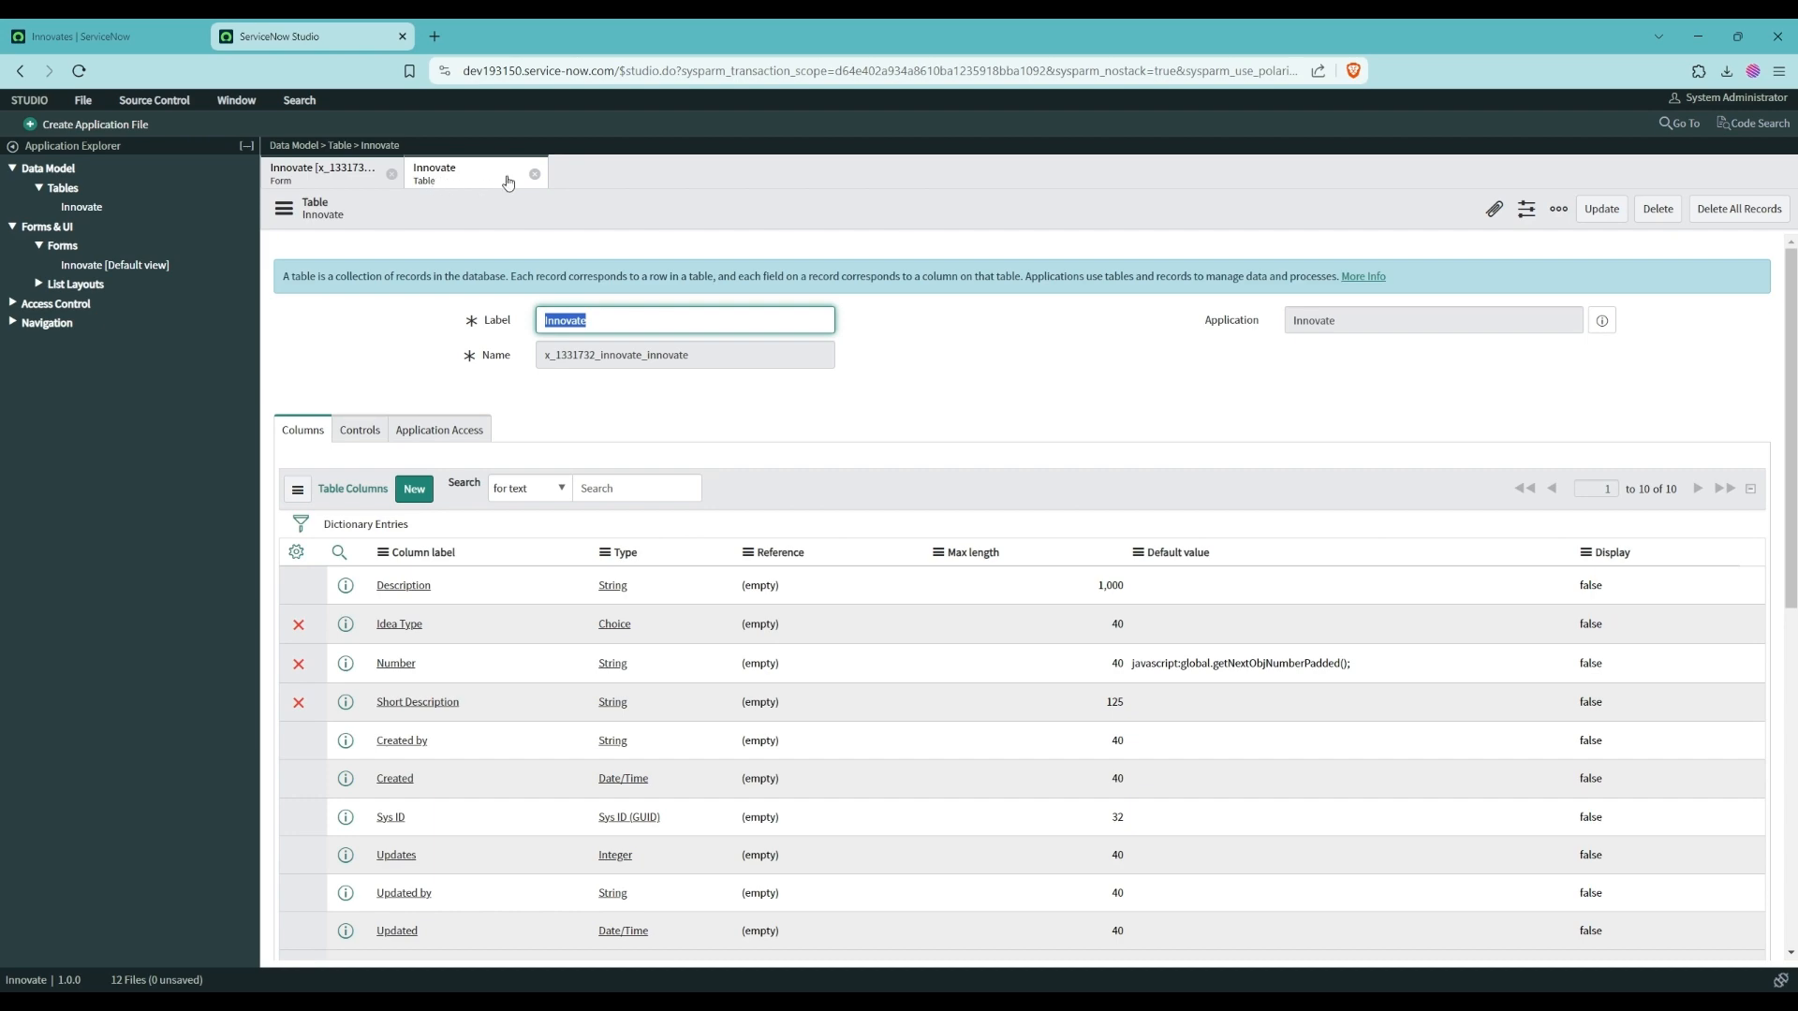
- Switch between the open Innovate form design and table definition, and view the options for closing open files
click(349, 184)
click(464, 176)
click(350, 176)
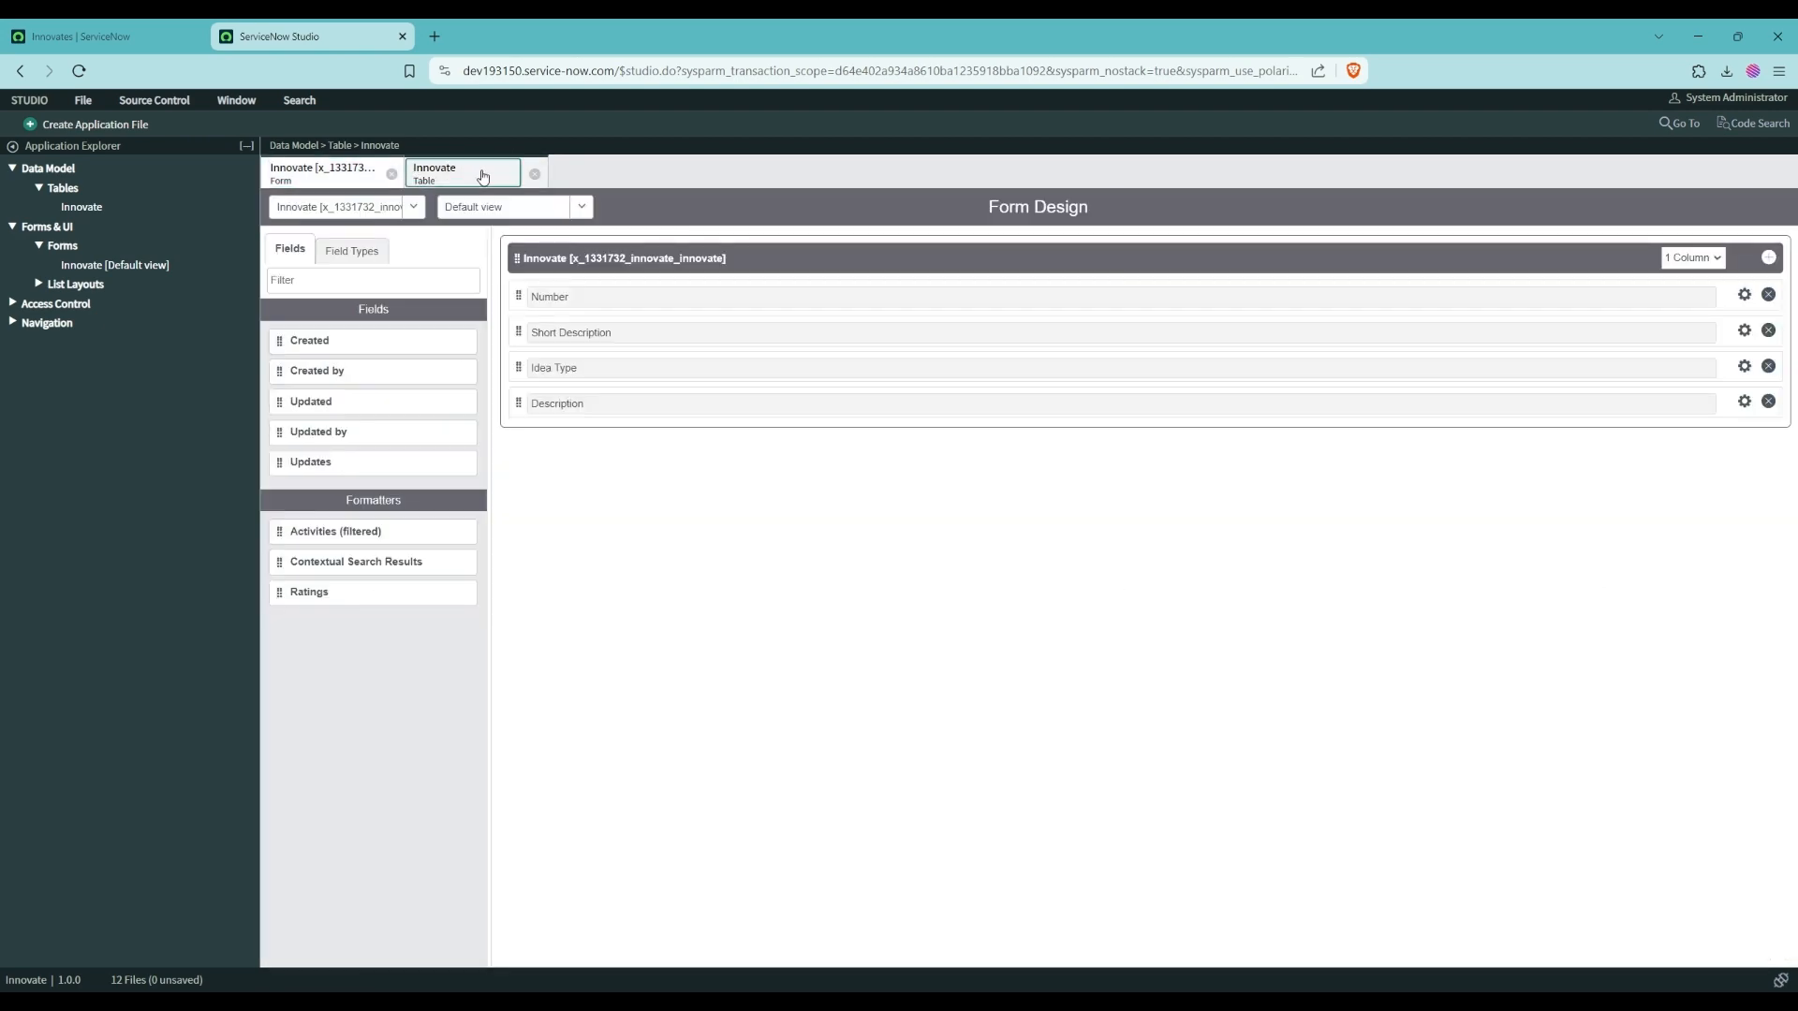
click(480, 176)
click(245, 101)
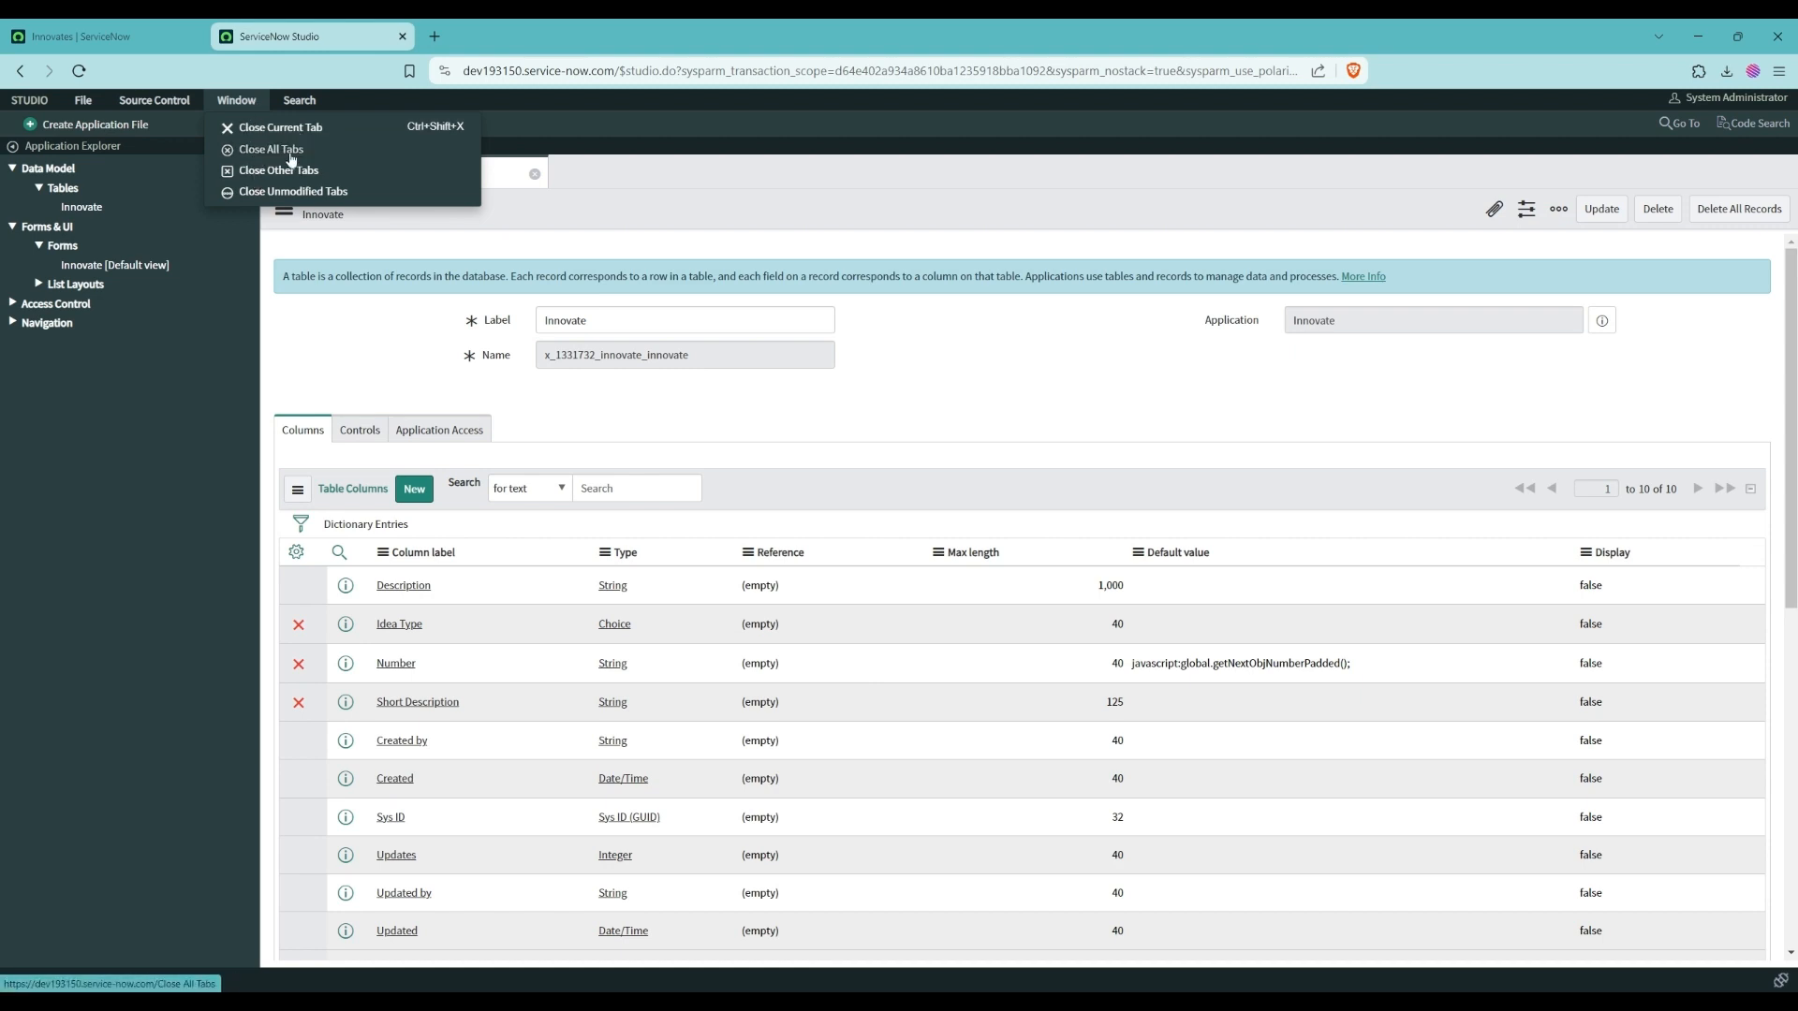
click(661, 166)
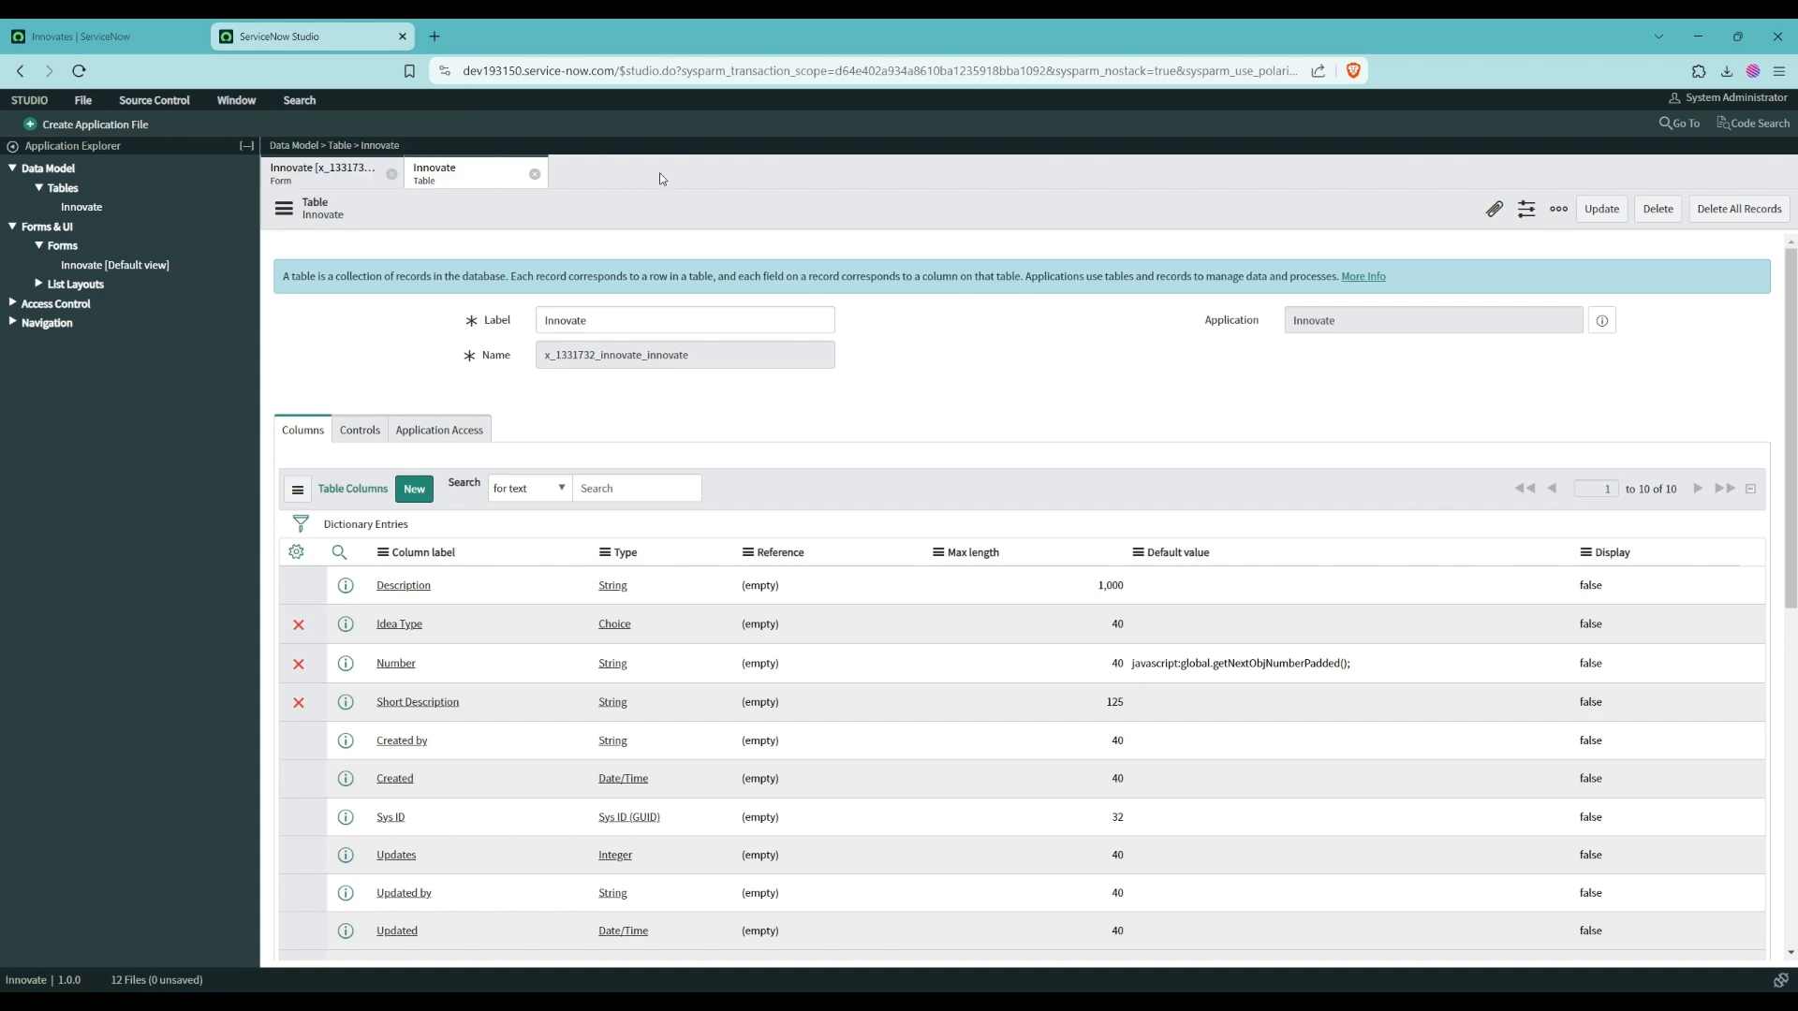
- Change the Innovate table's label to "Innovatea" without saving
click(636, 320)
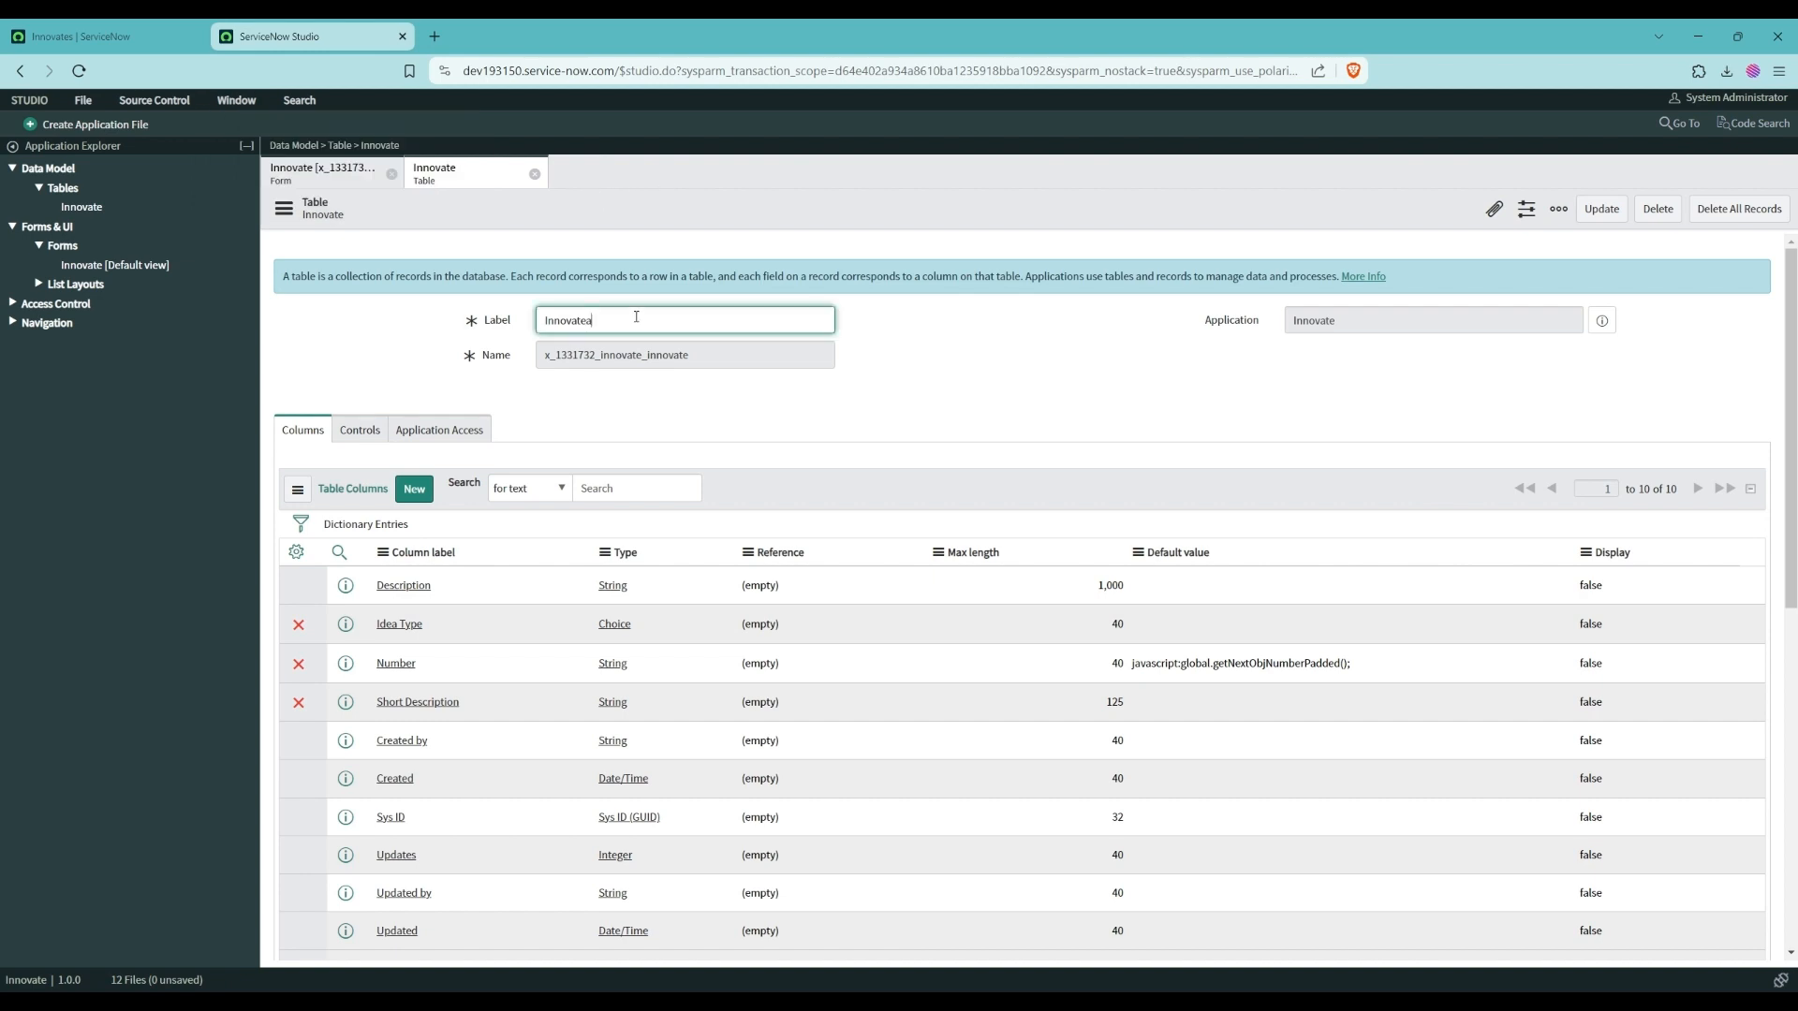
click(643, 285)
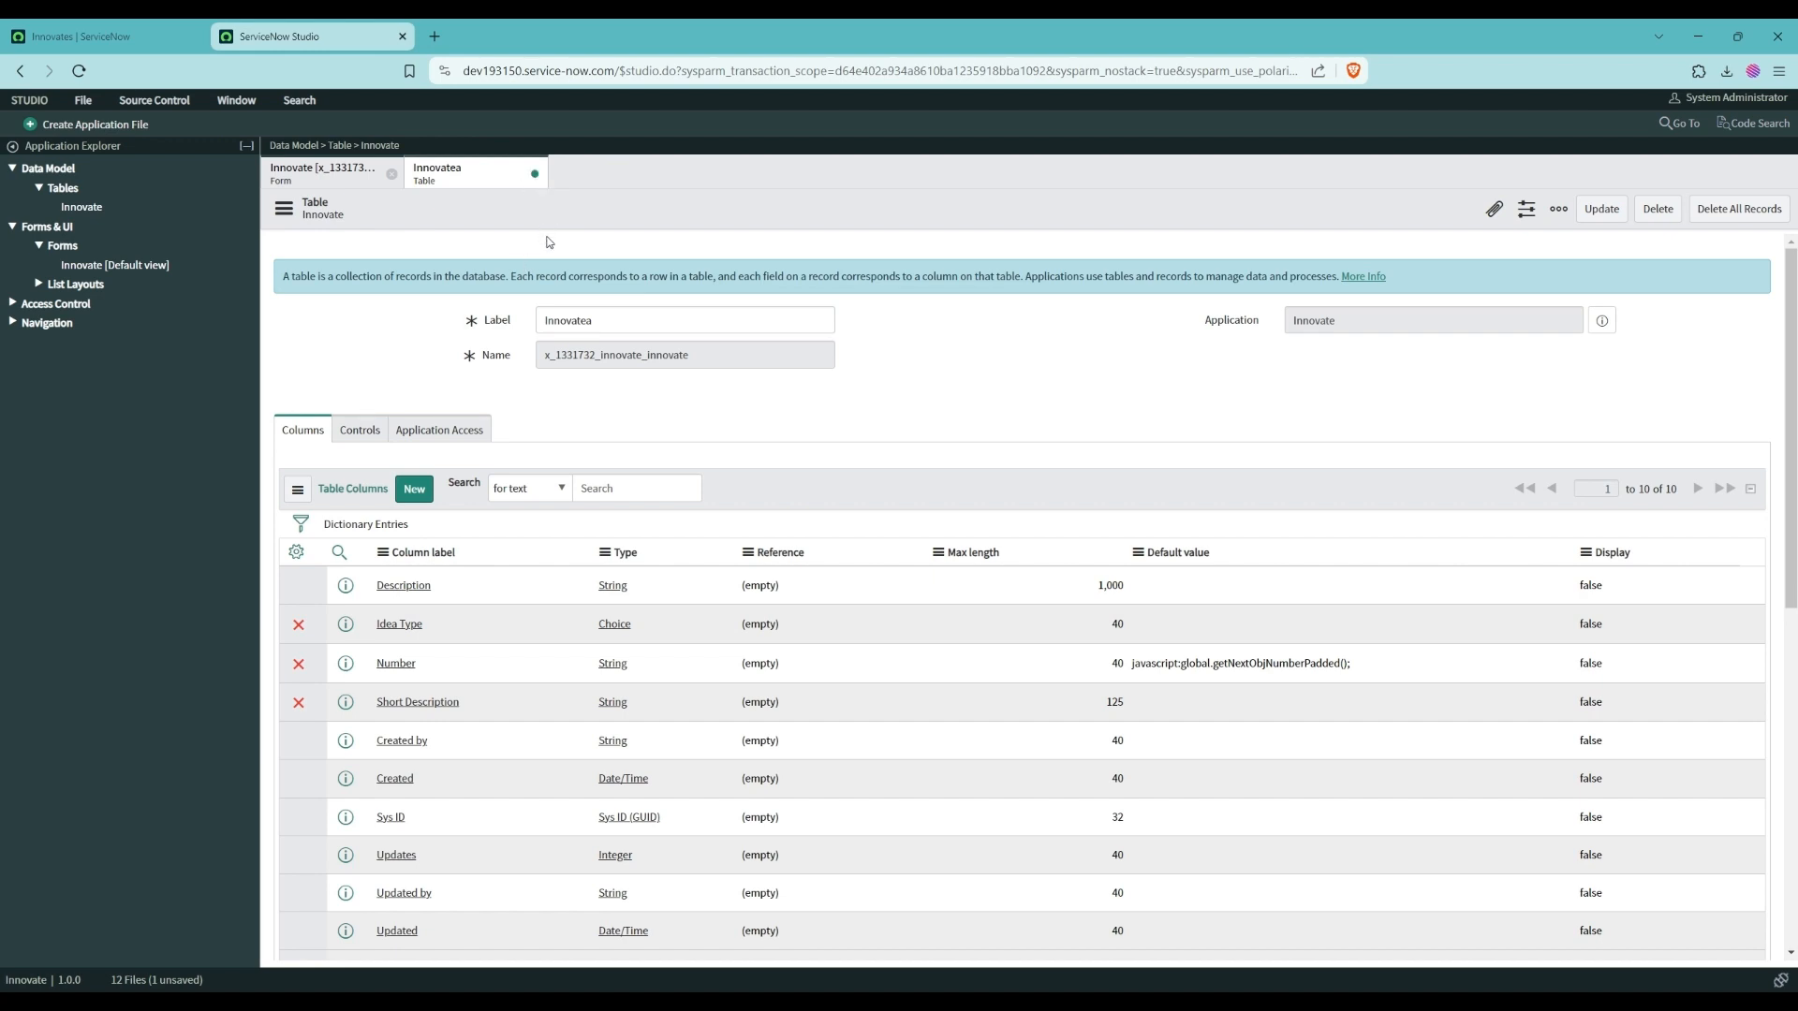
- Restore the Innovate table's label to "Innovate"
click(602, 321)
key(BackSpace)
click(348, 367)
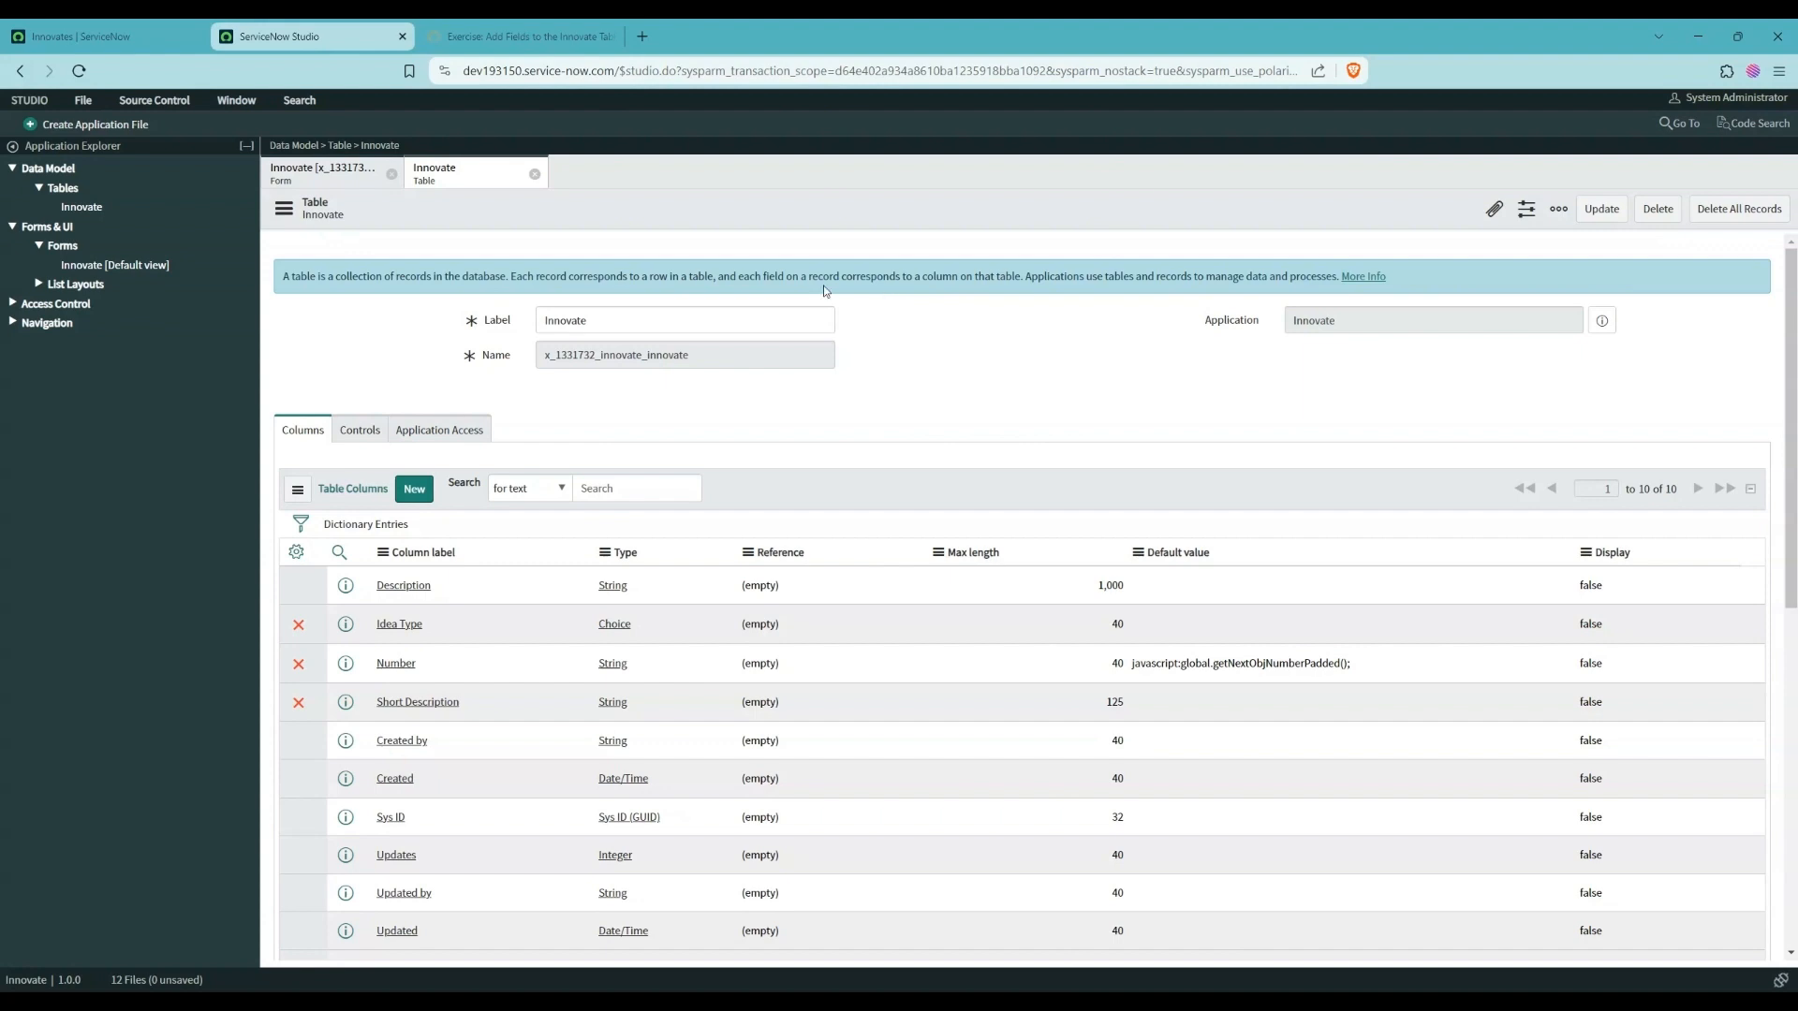
- Examine the Innovate form design's available field types, table choices and view choices
click(319, 180)
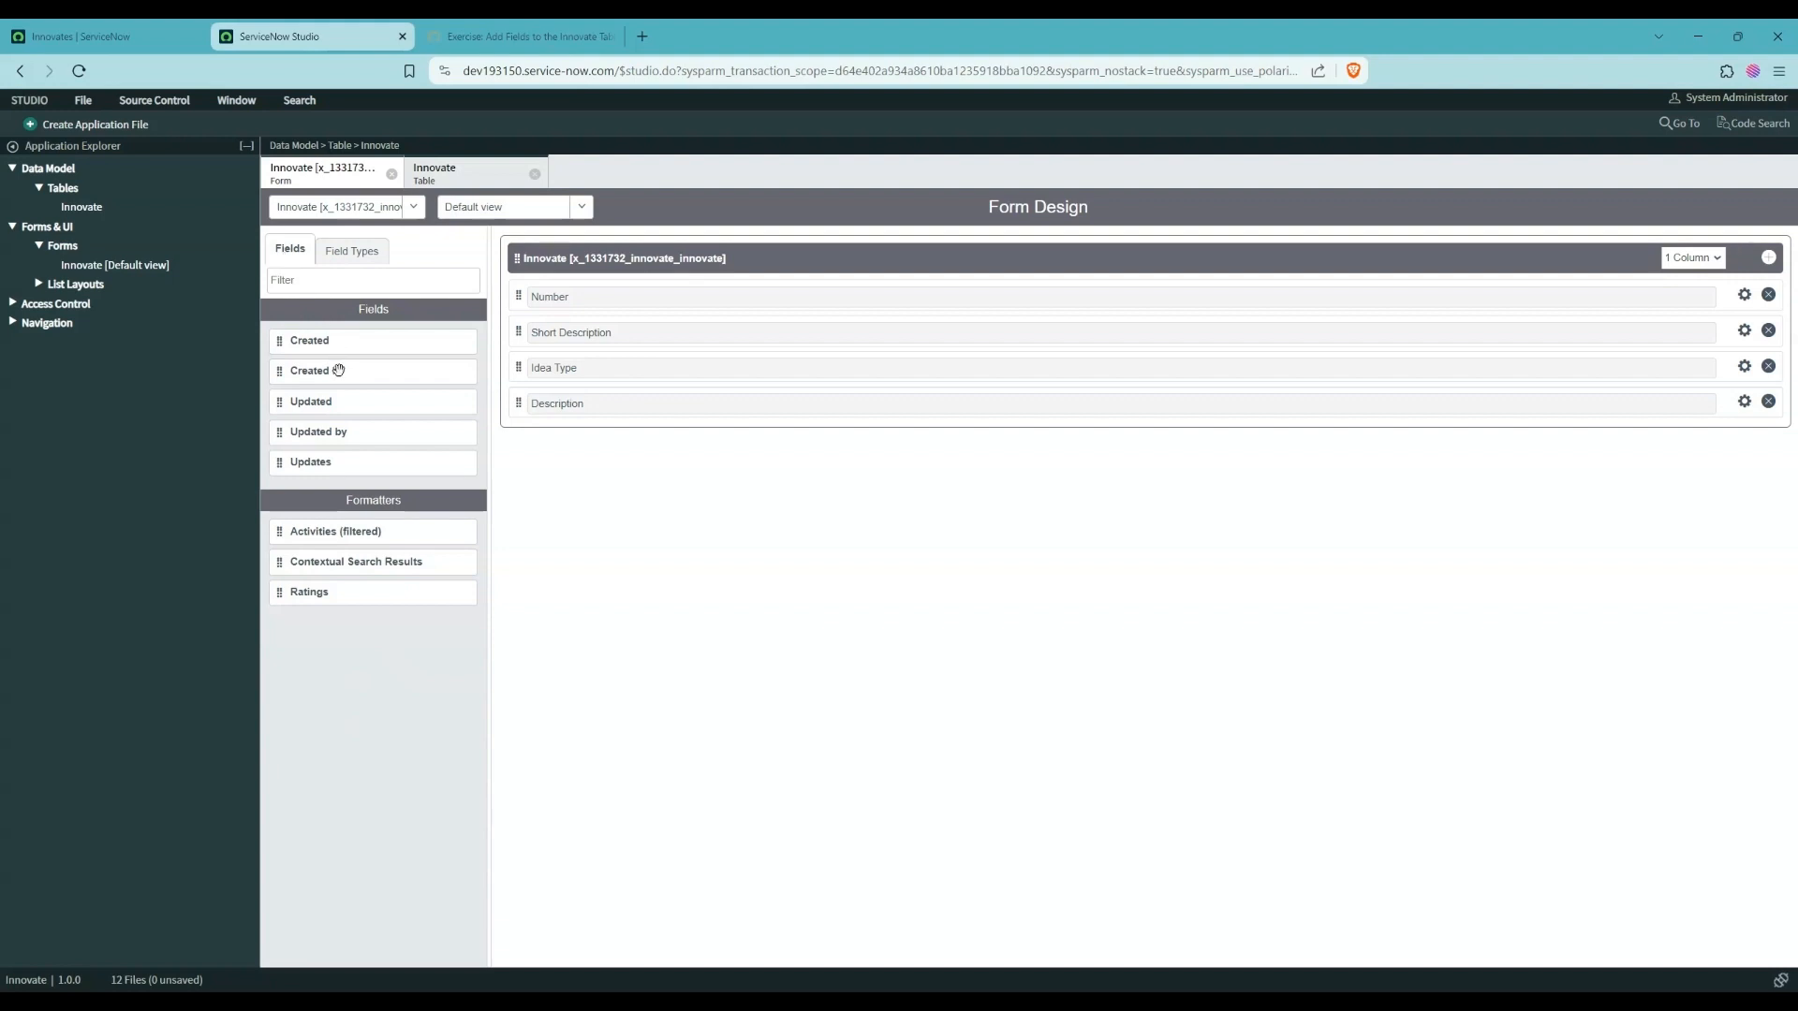
click(335, 254)
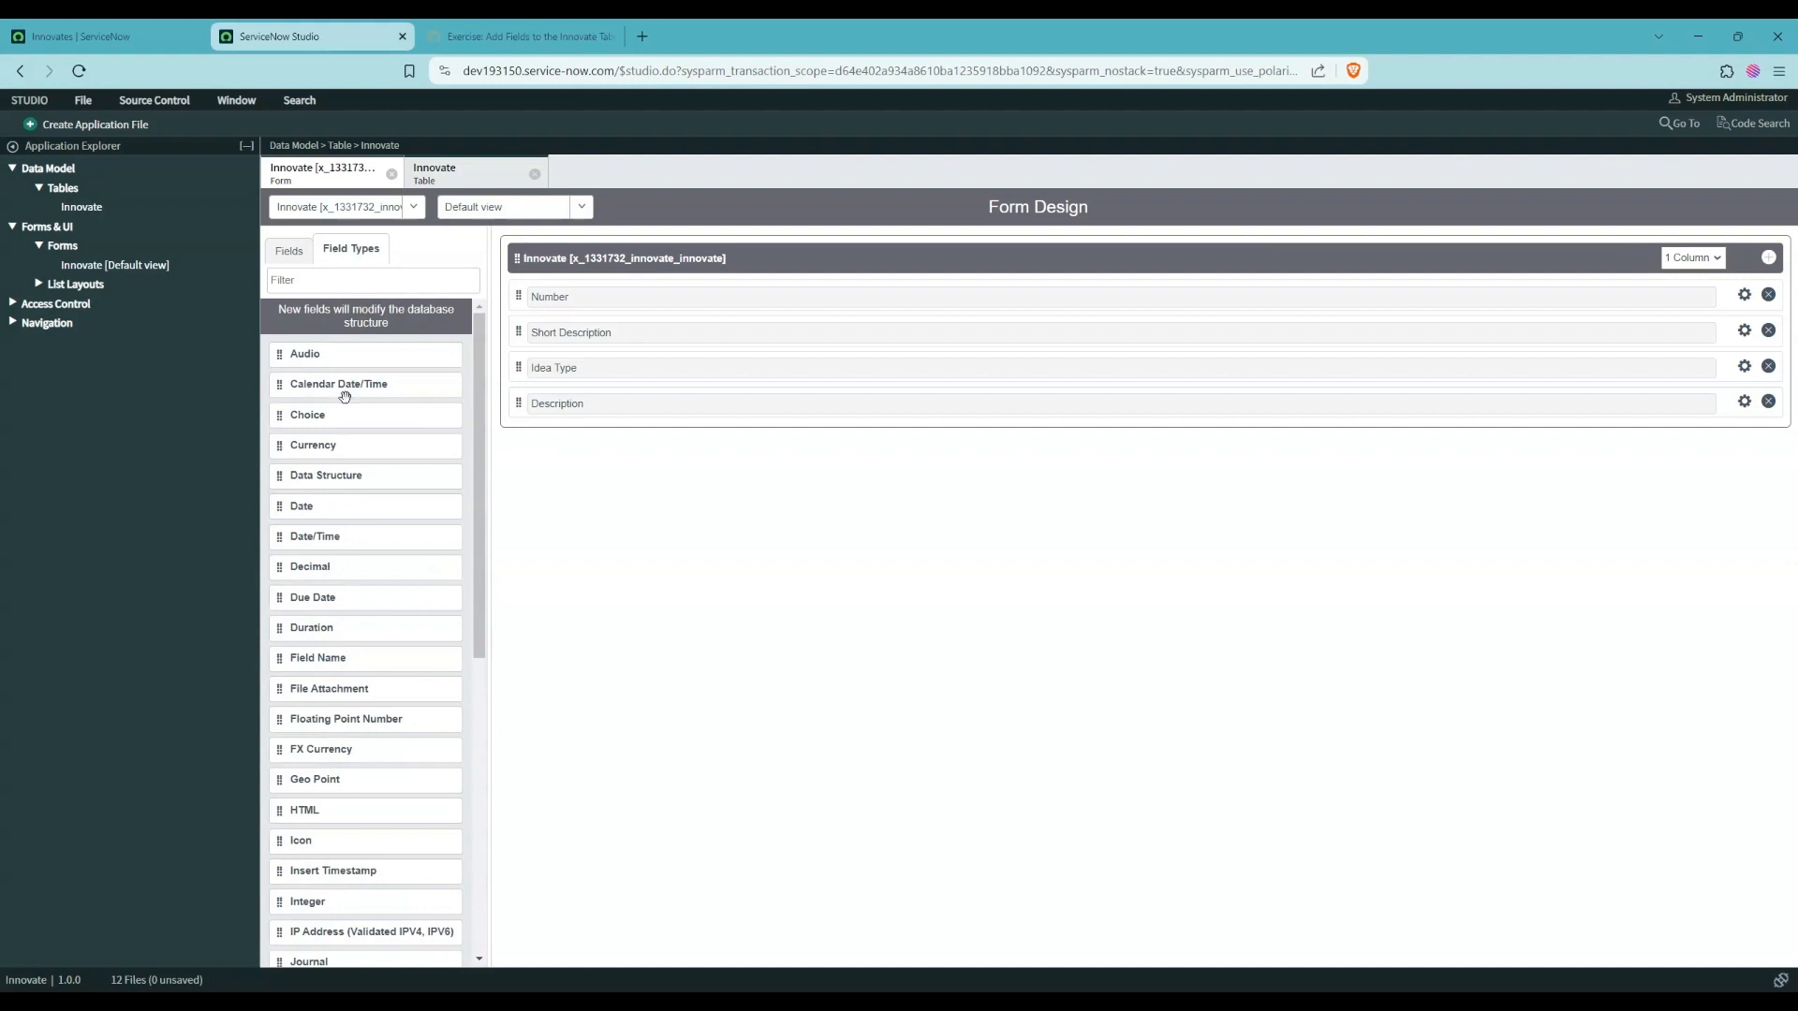
click(338, 208)
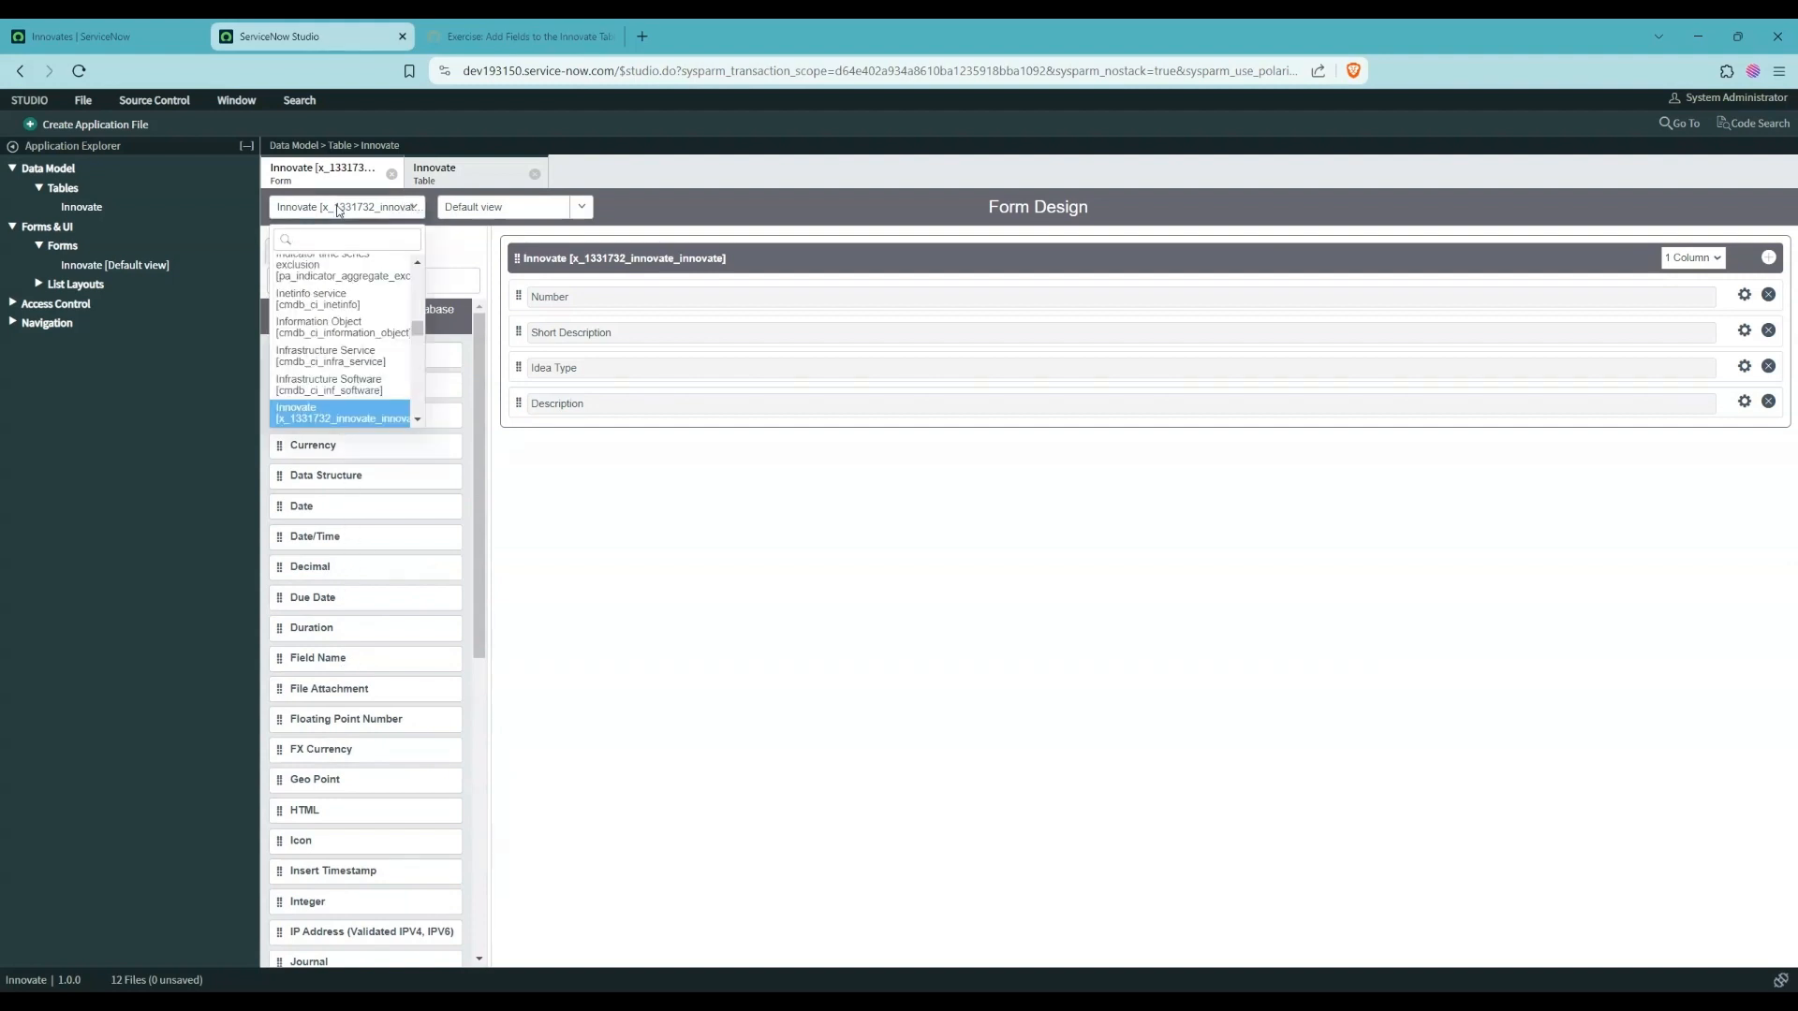
click(338, 208)
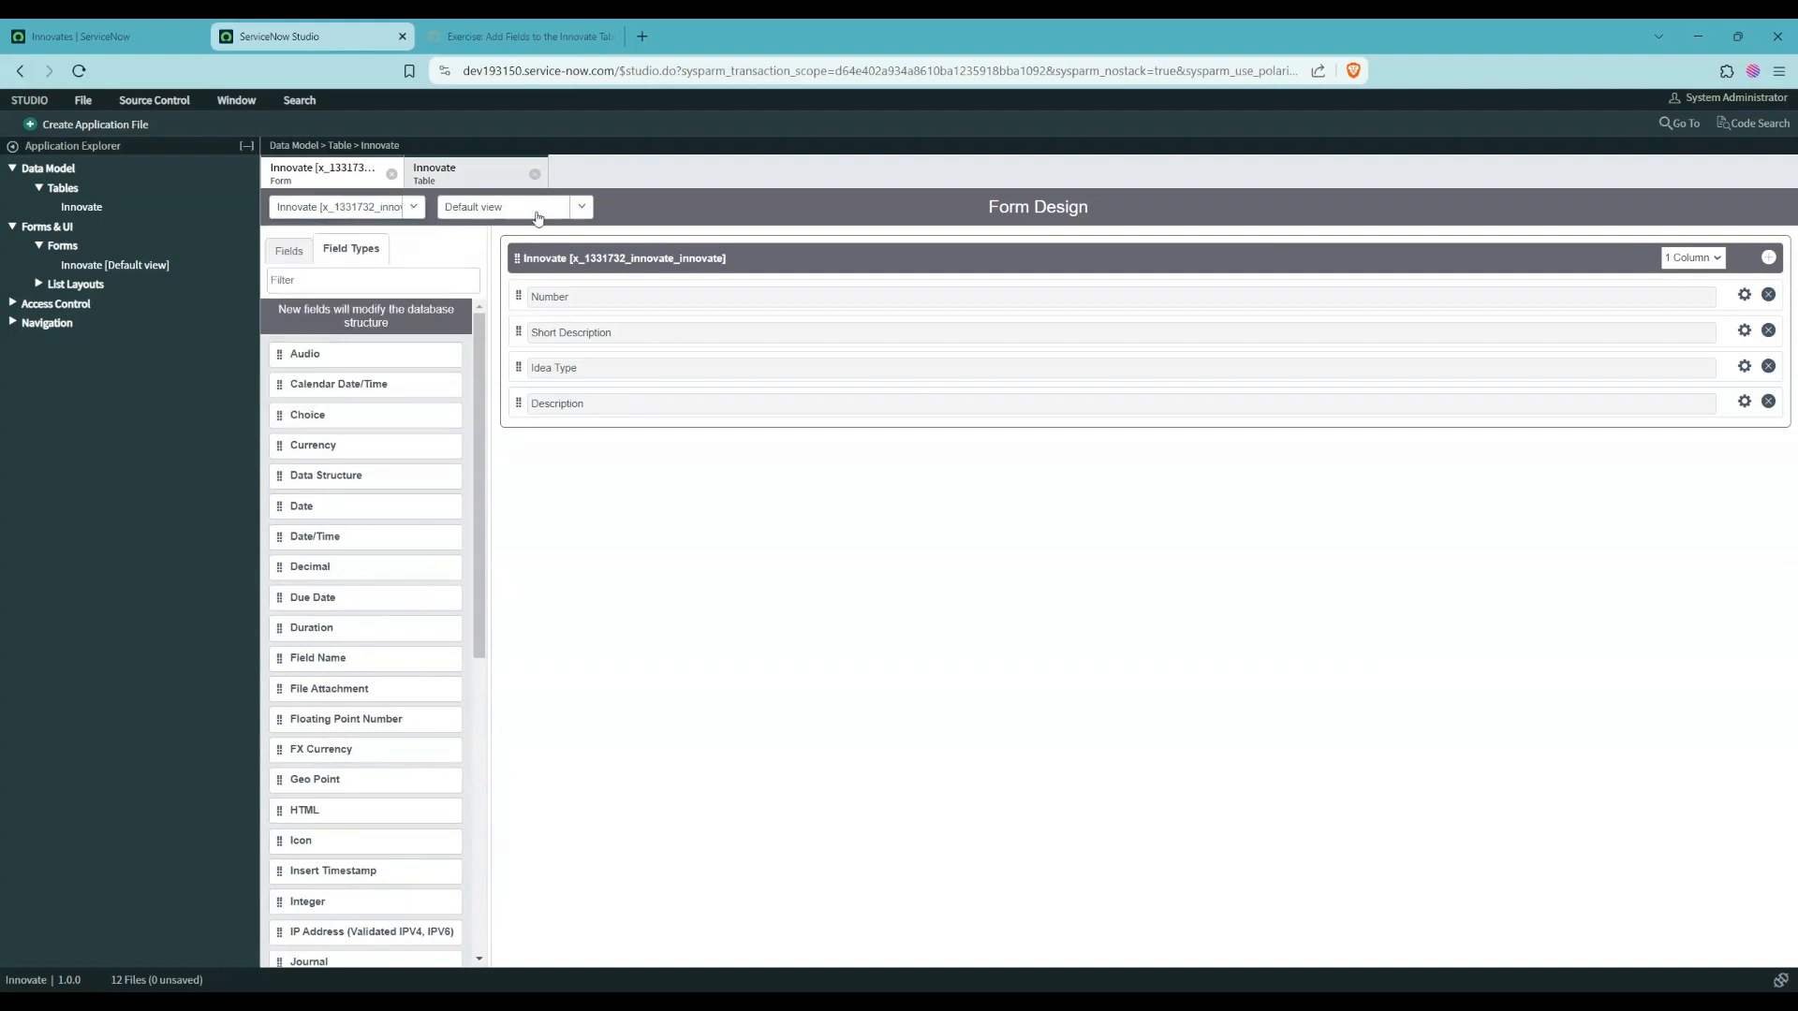
click(536, 210)
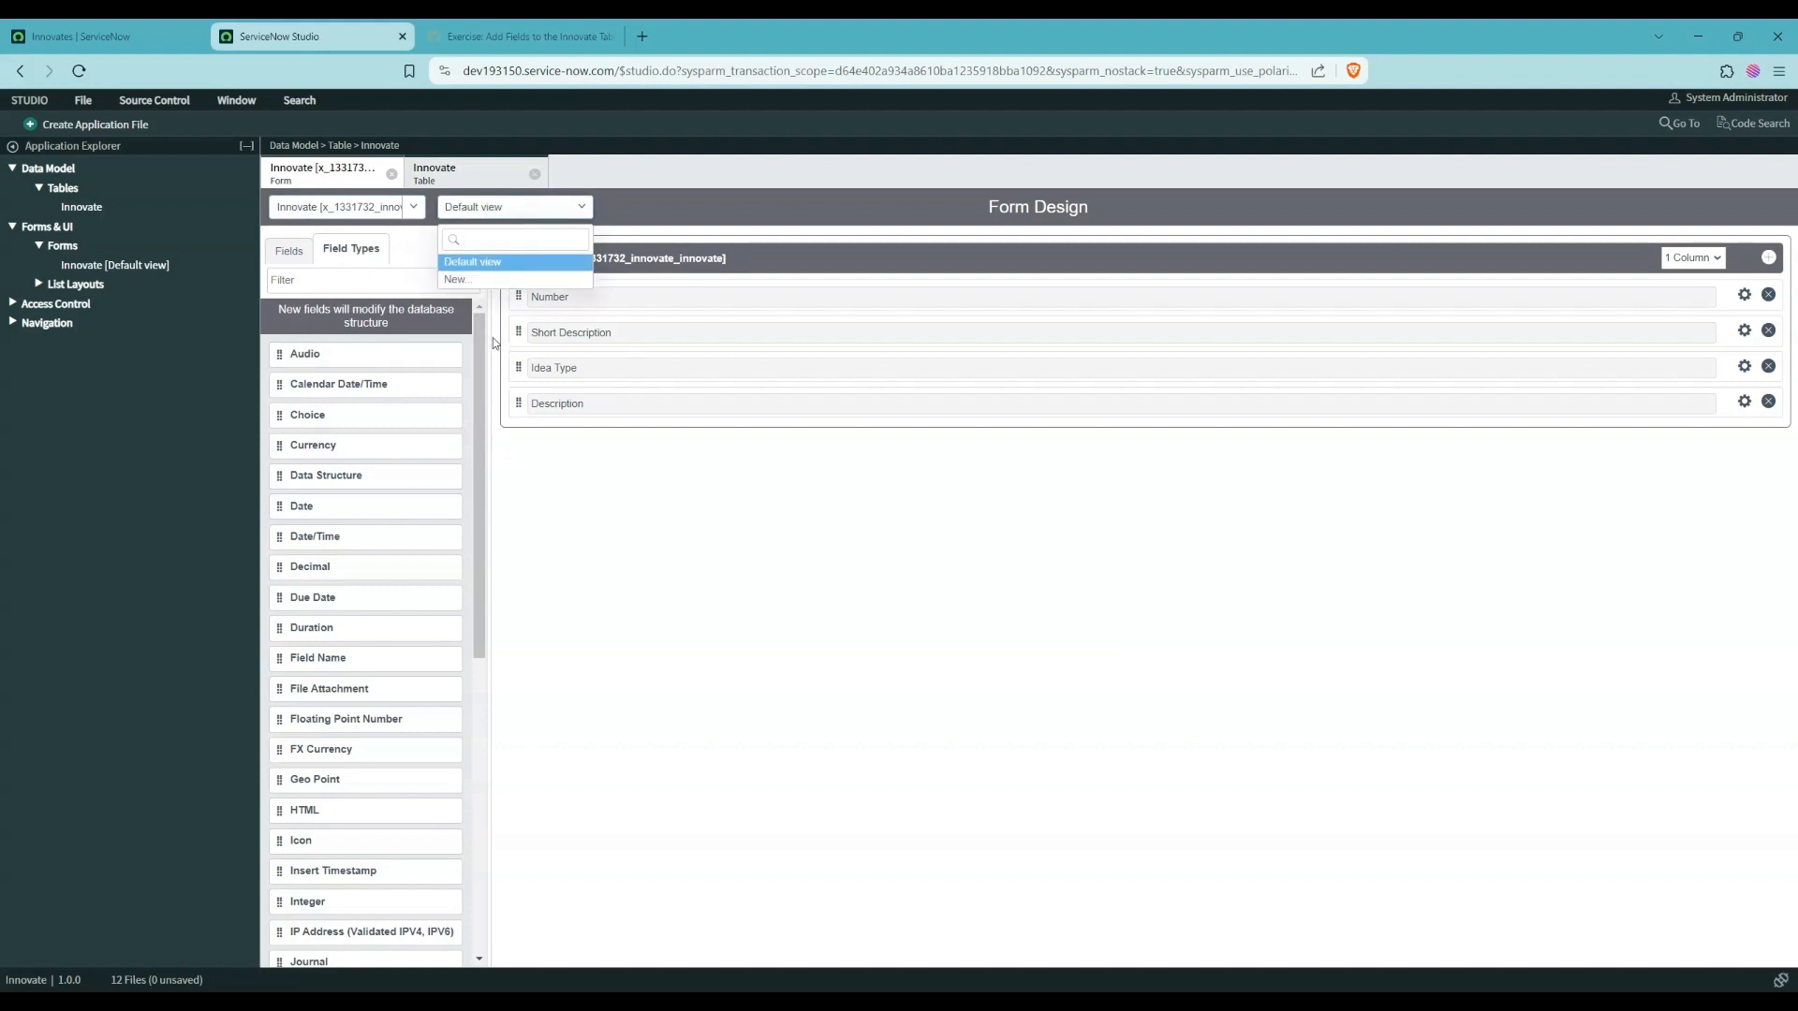
click(532, 208)
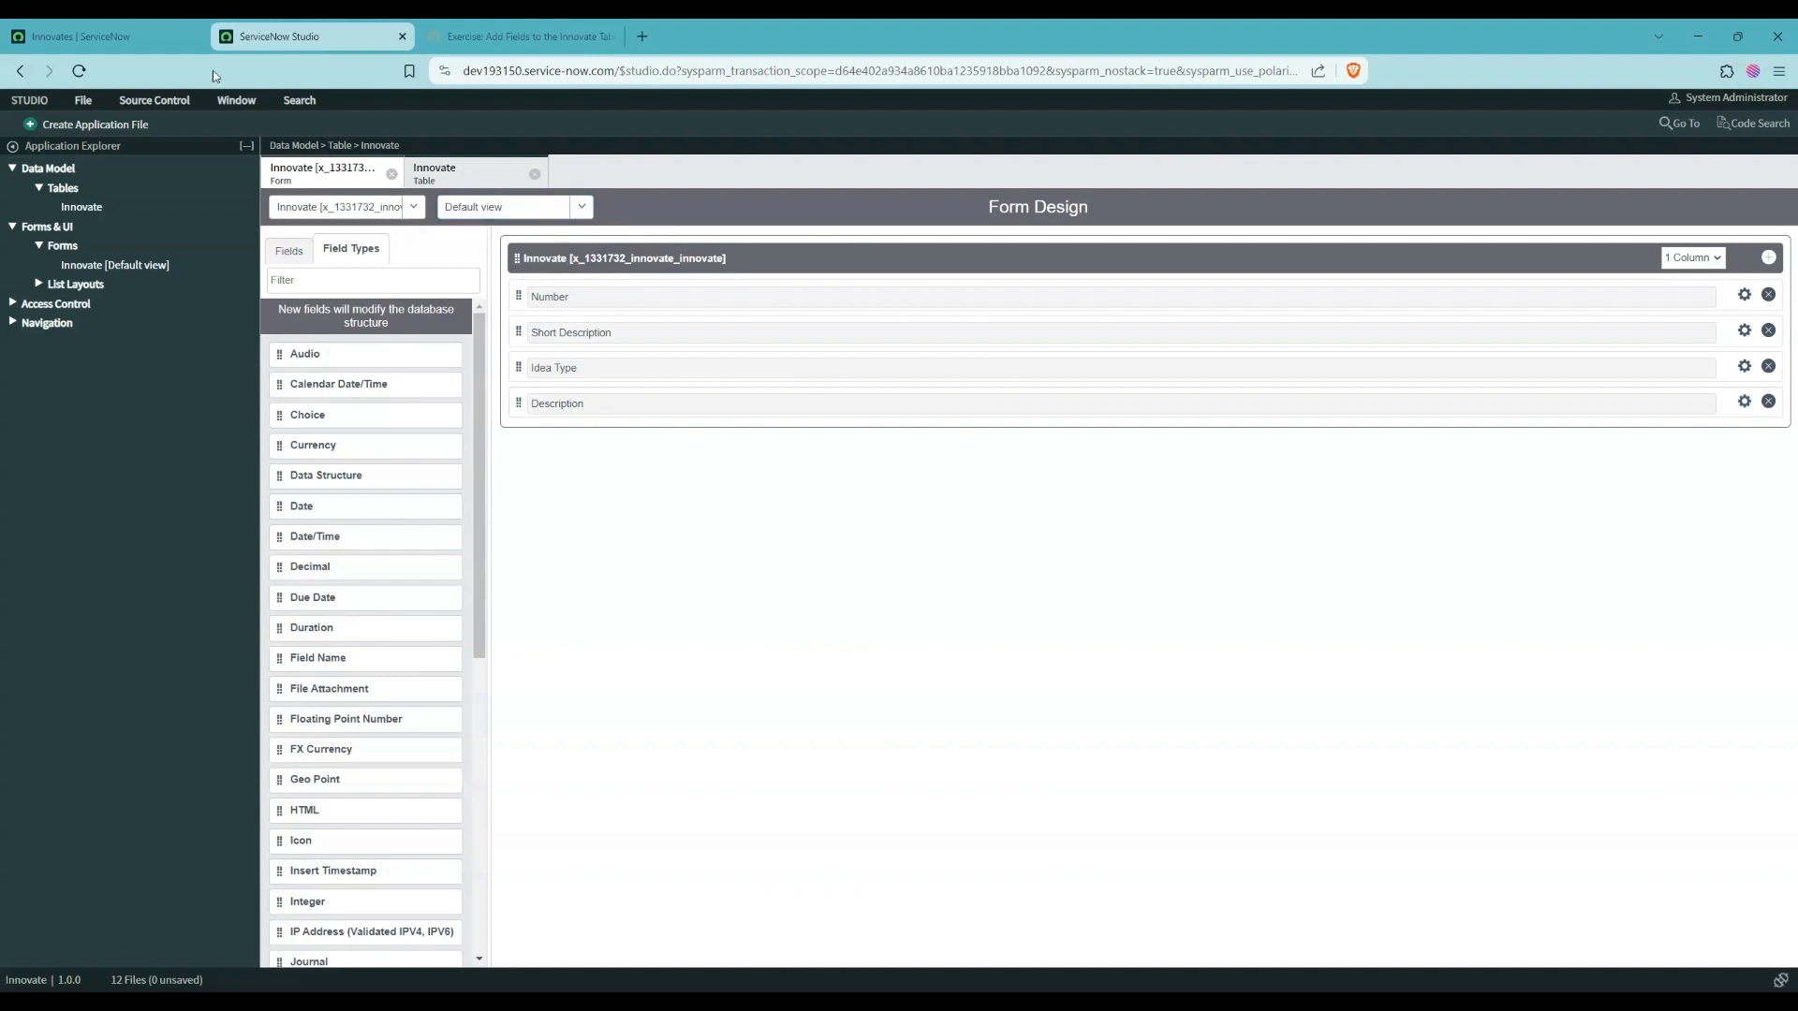
- Open the cupcakes suggestion record from the Innovates list to review its current form layout, and return to Studio
click(102, 36)
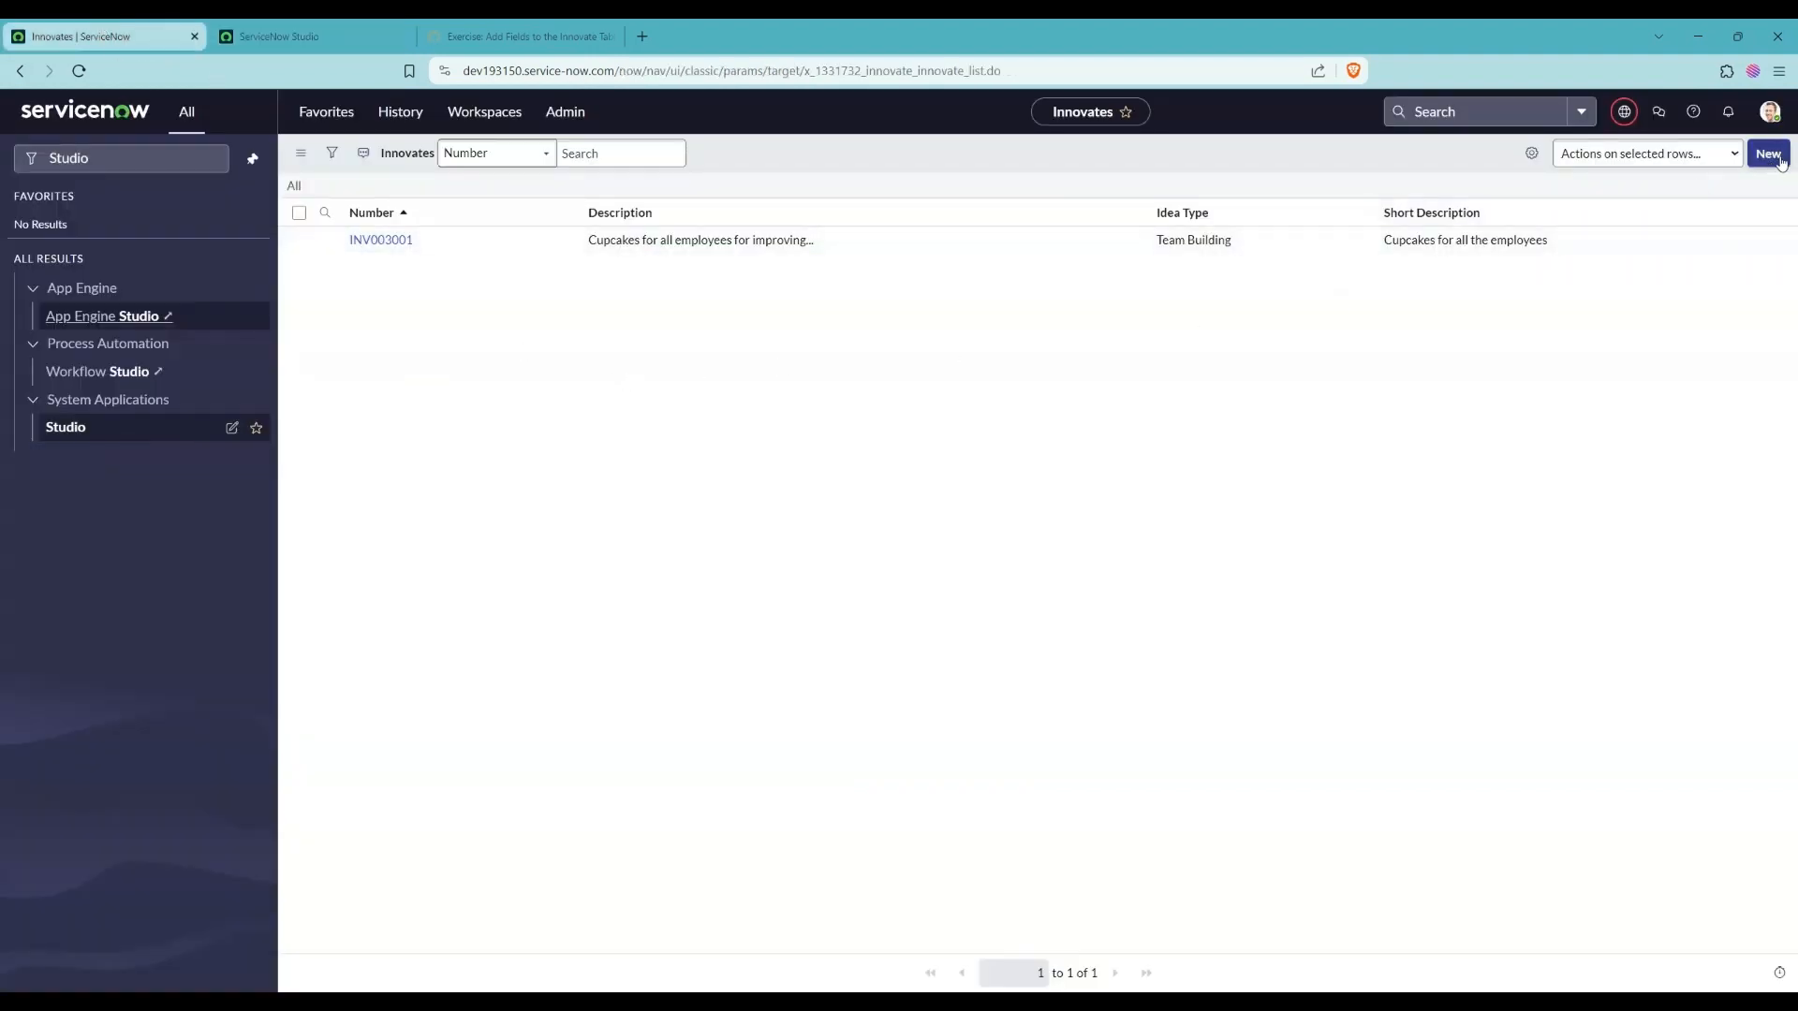
click(399, 241)
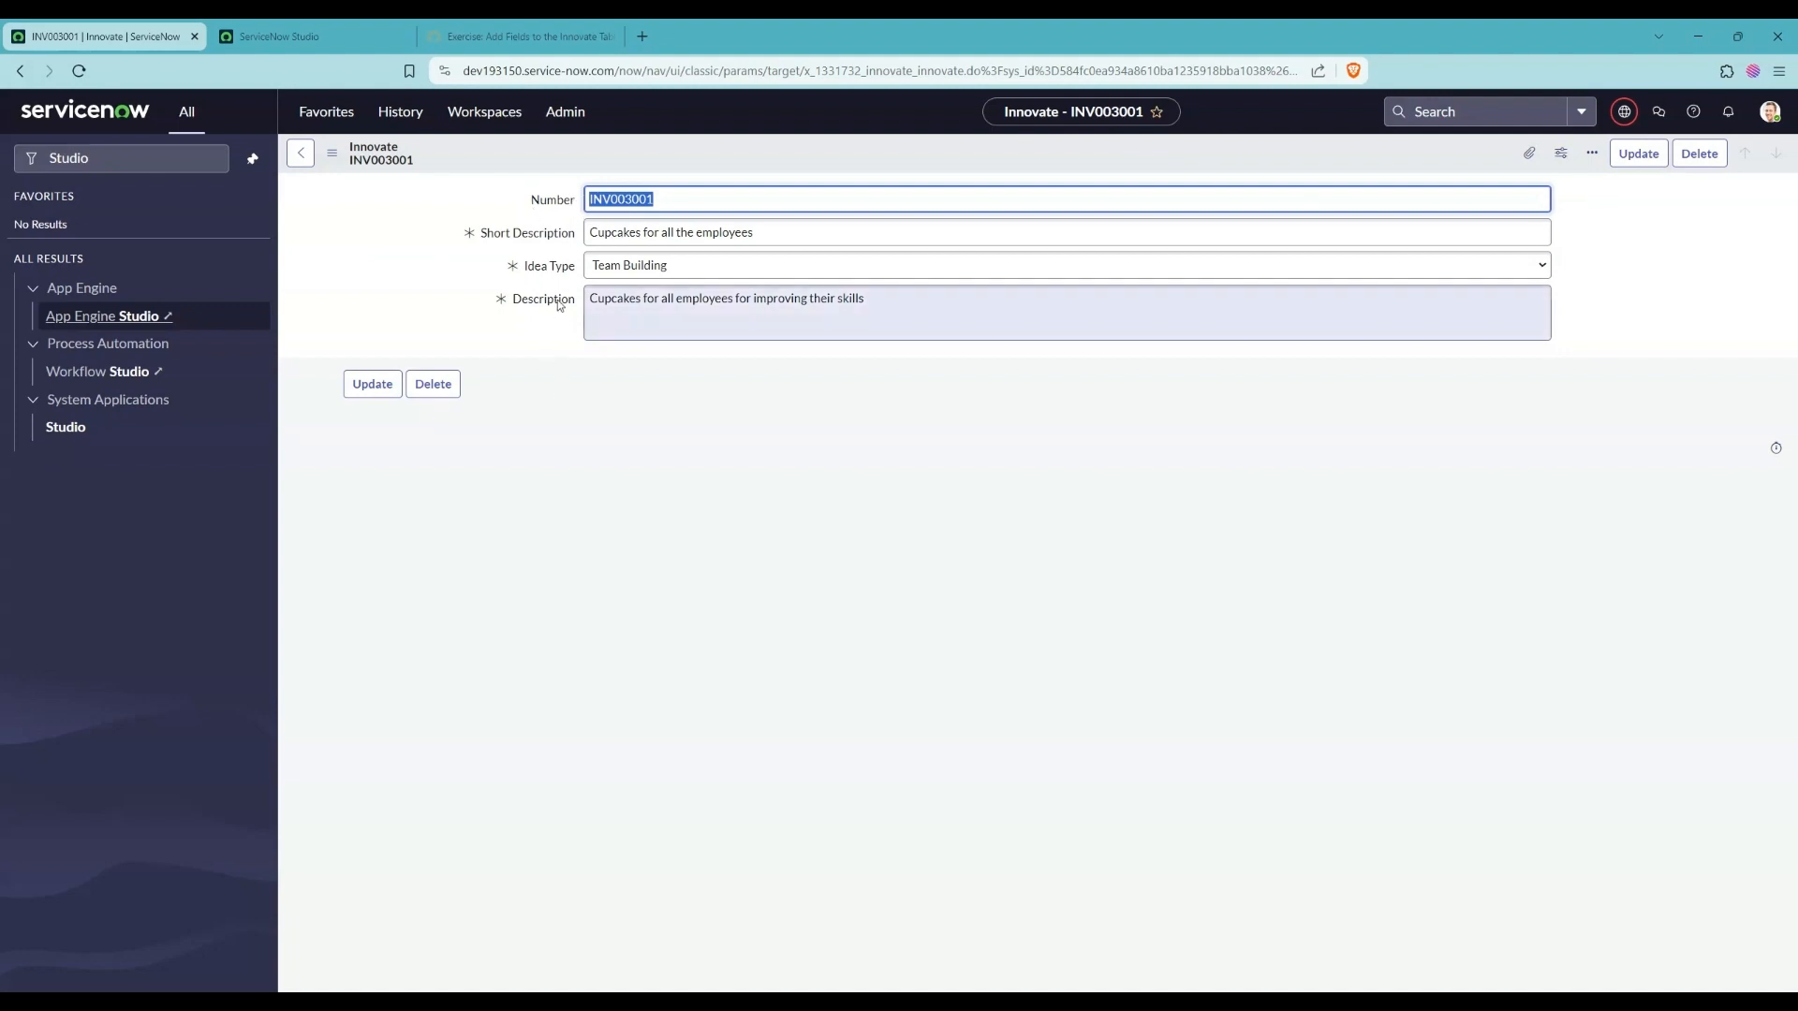
click(270, 29)
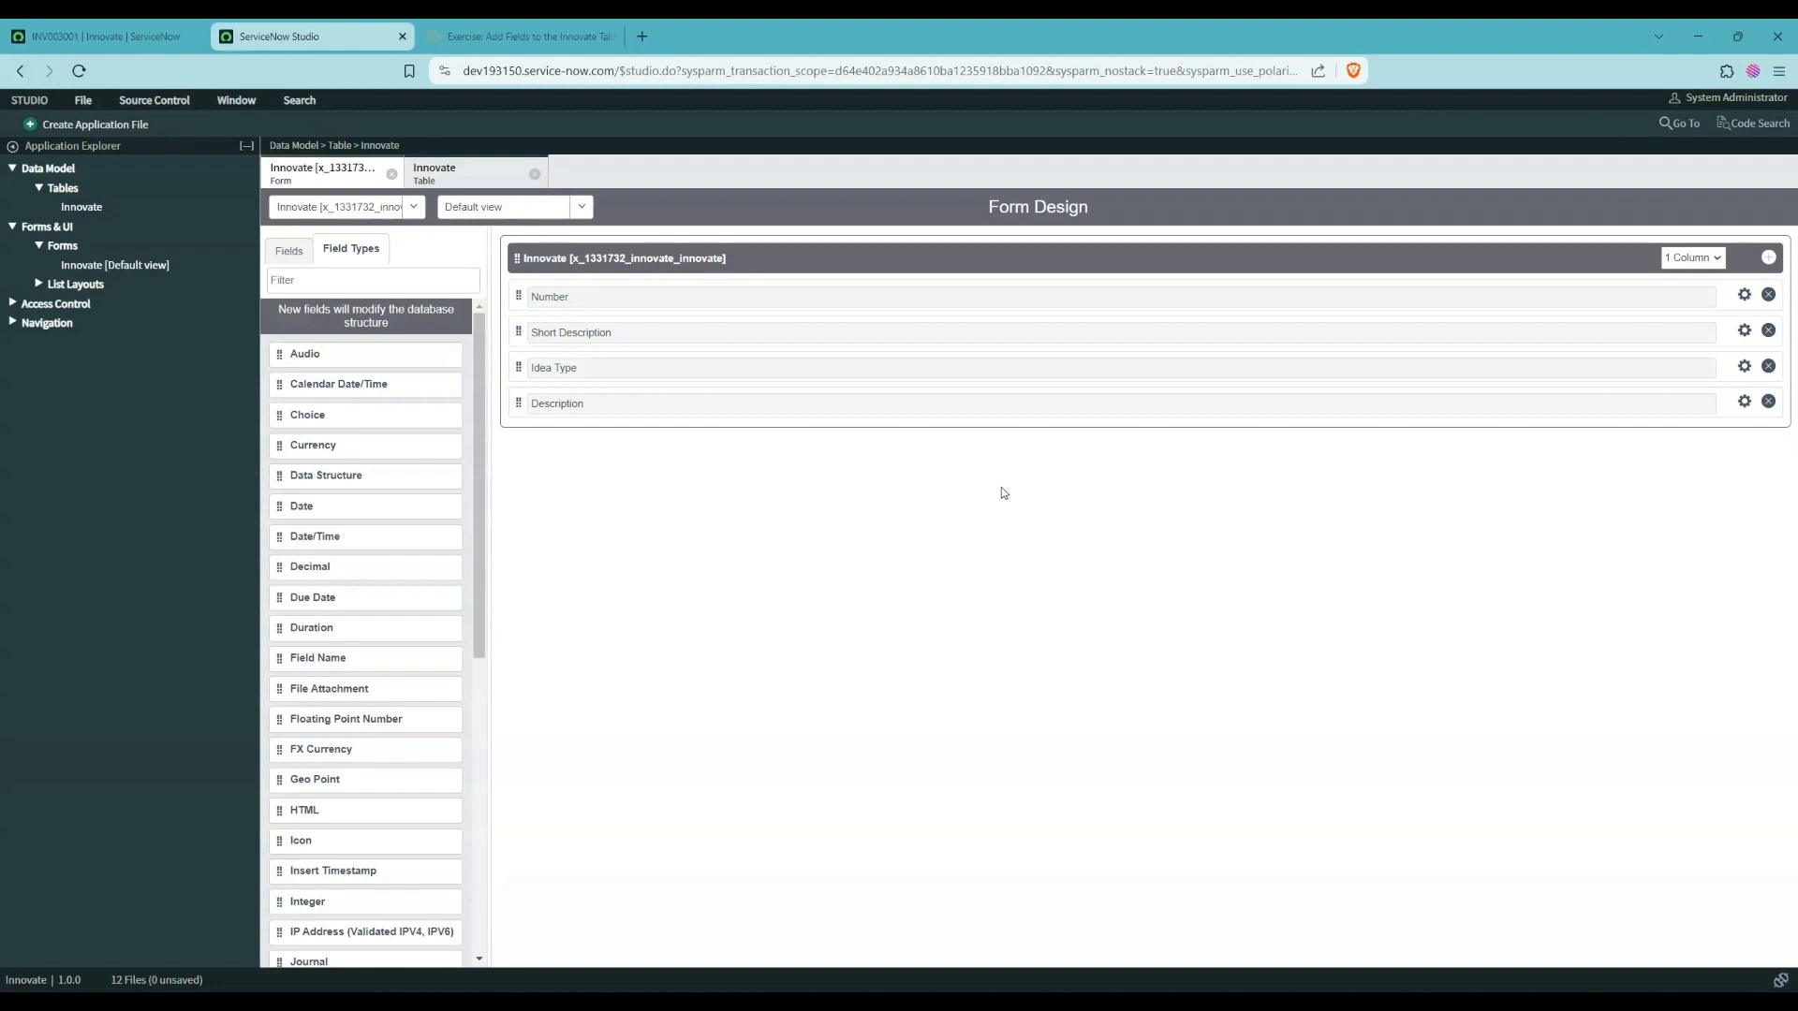
- Set the form's first section to two columns and add the Created and Updated fields to its second column
click(1702, 261)
click(1700, 298)
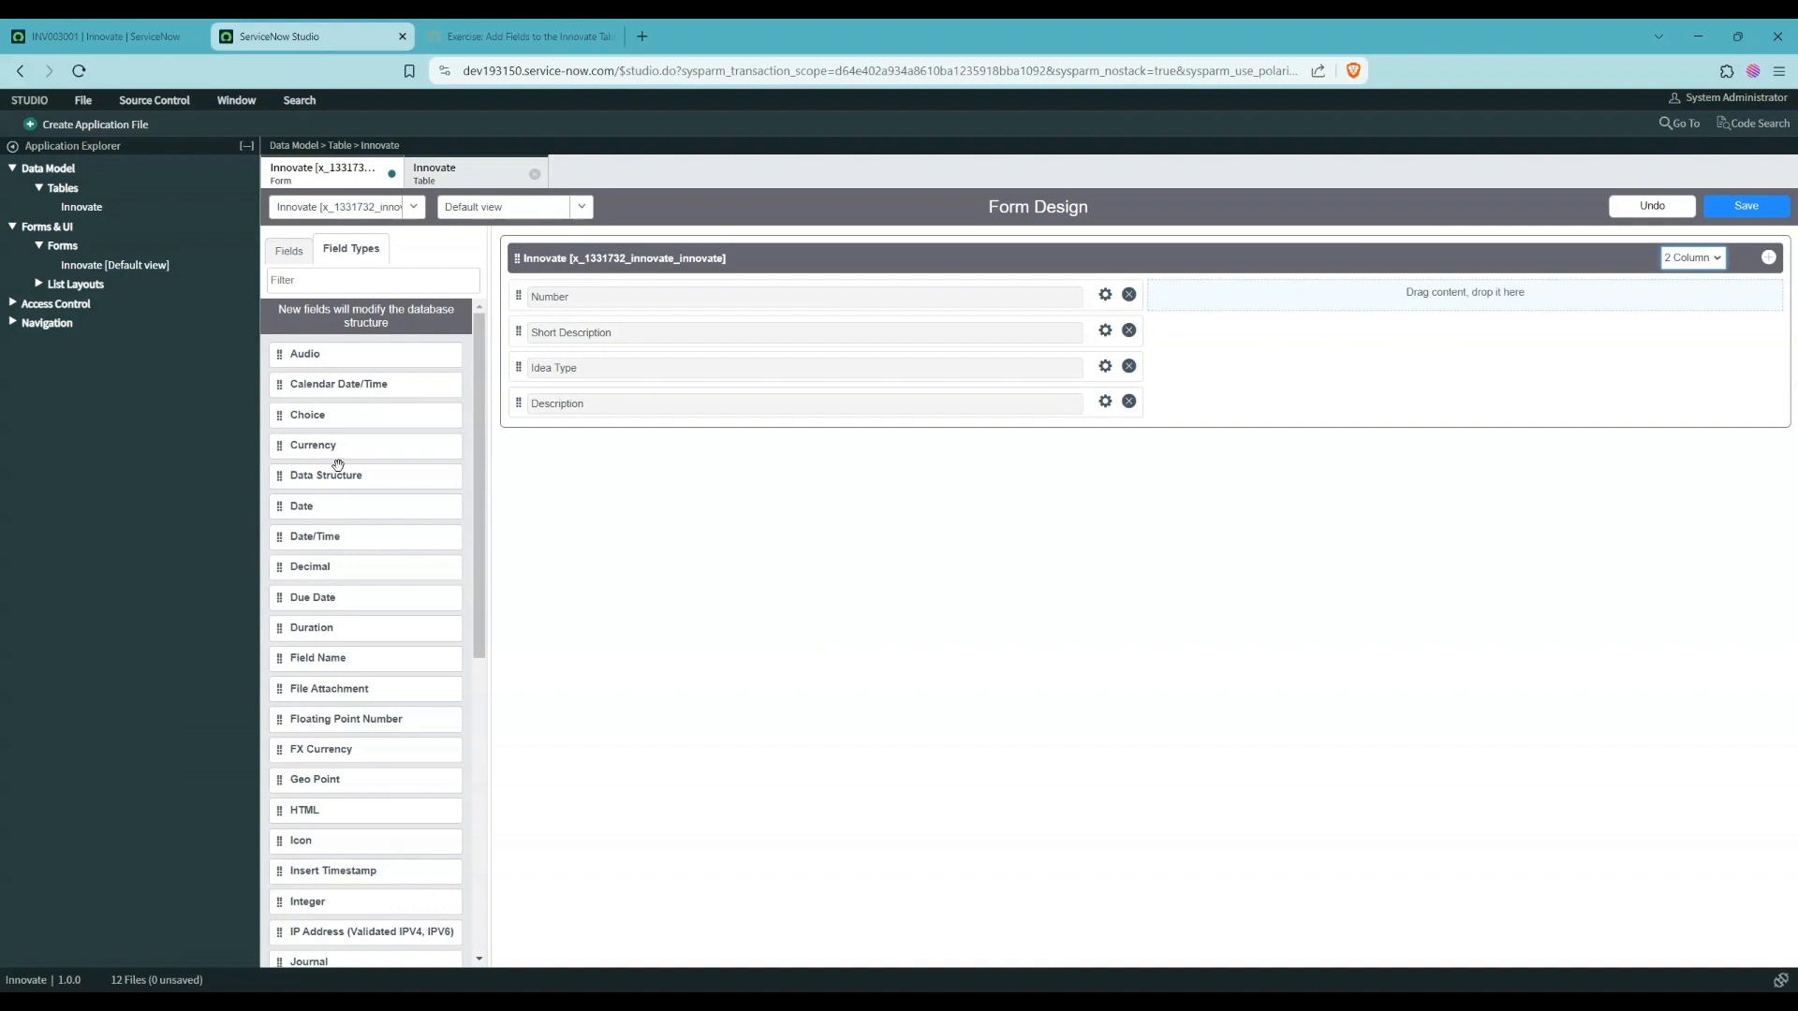
scroll(299, 523, down, 3)
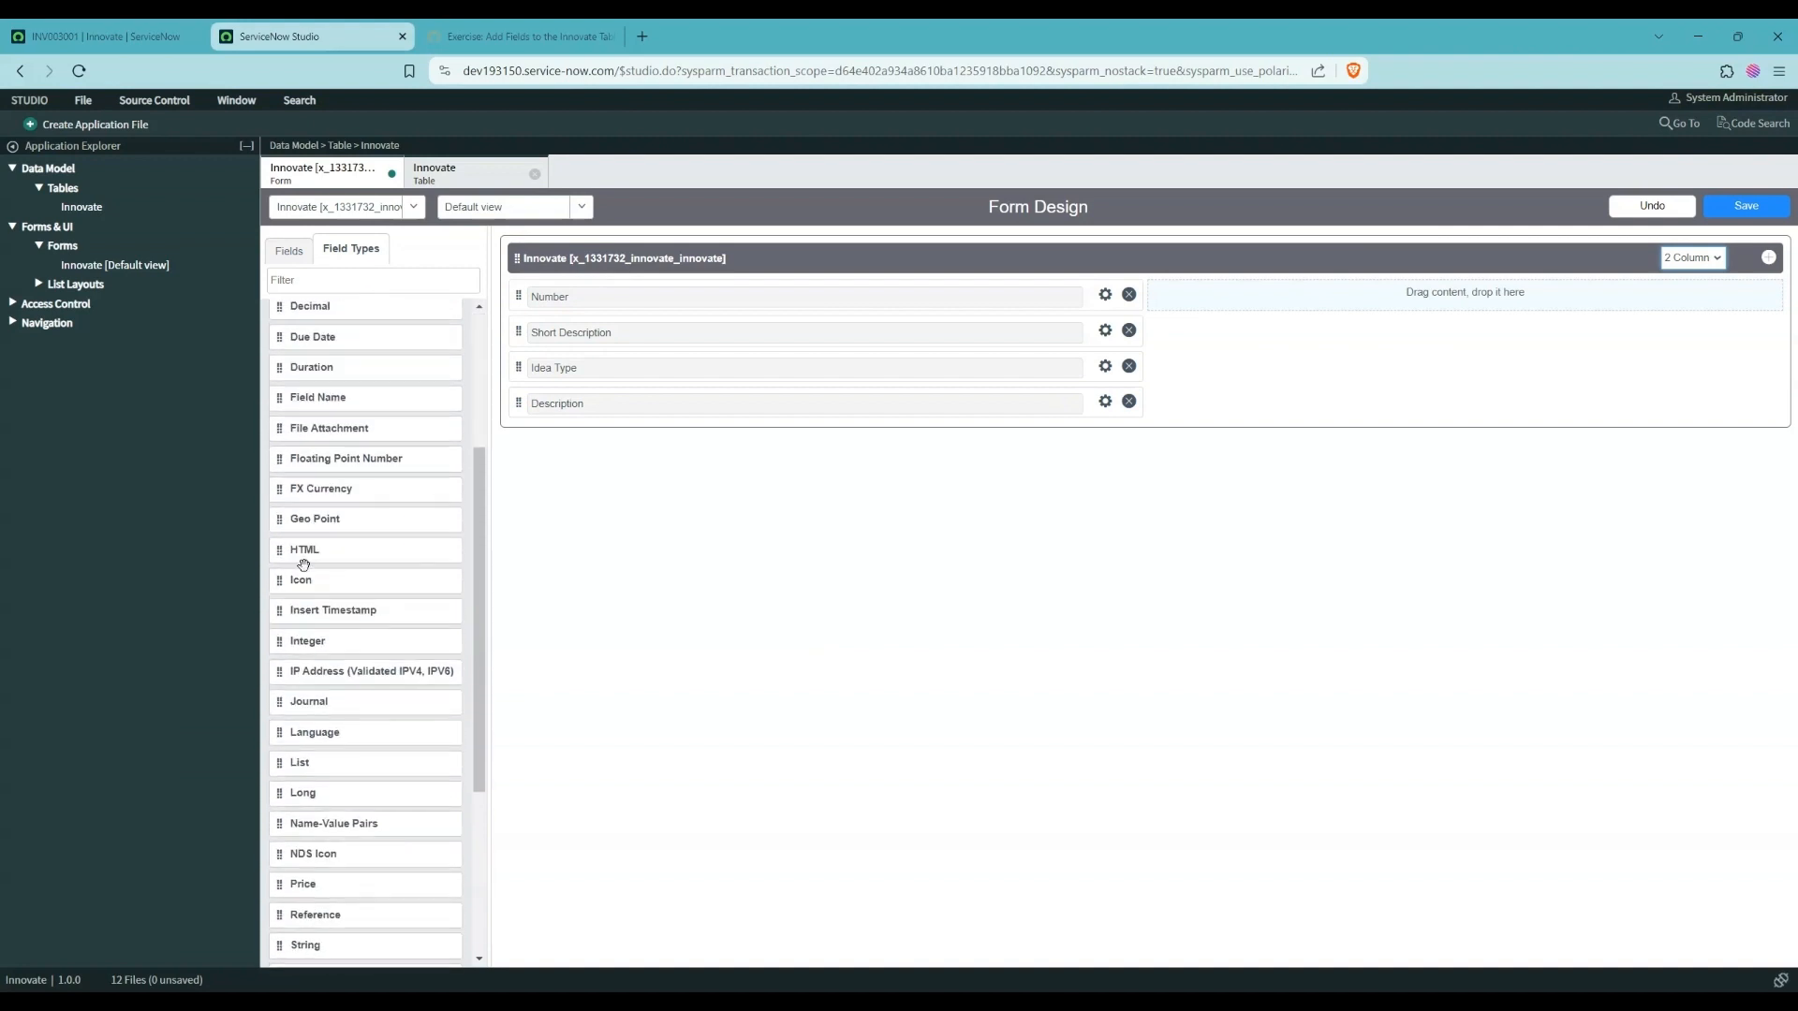
click(292, 250)
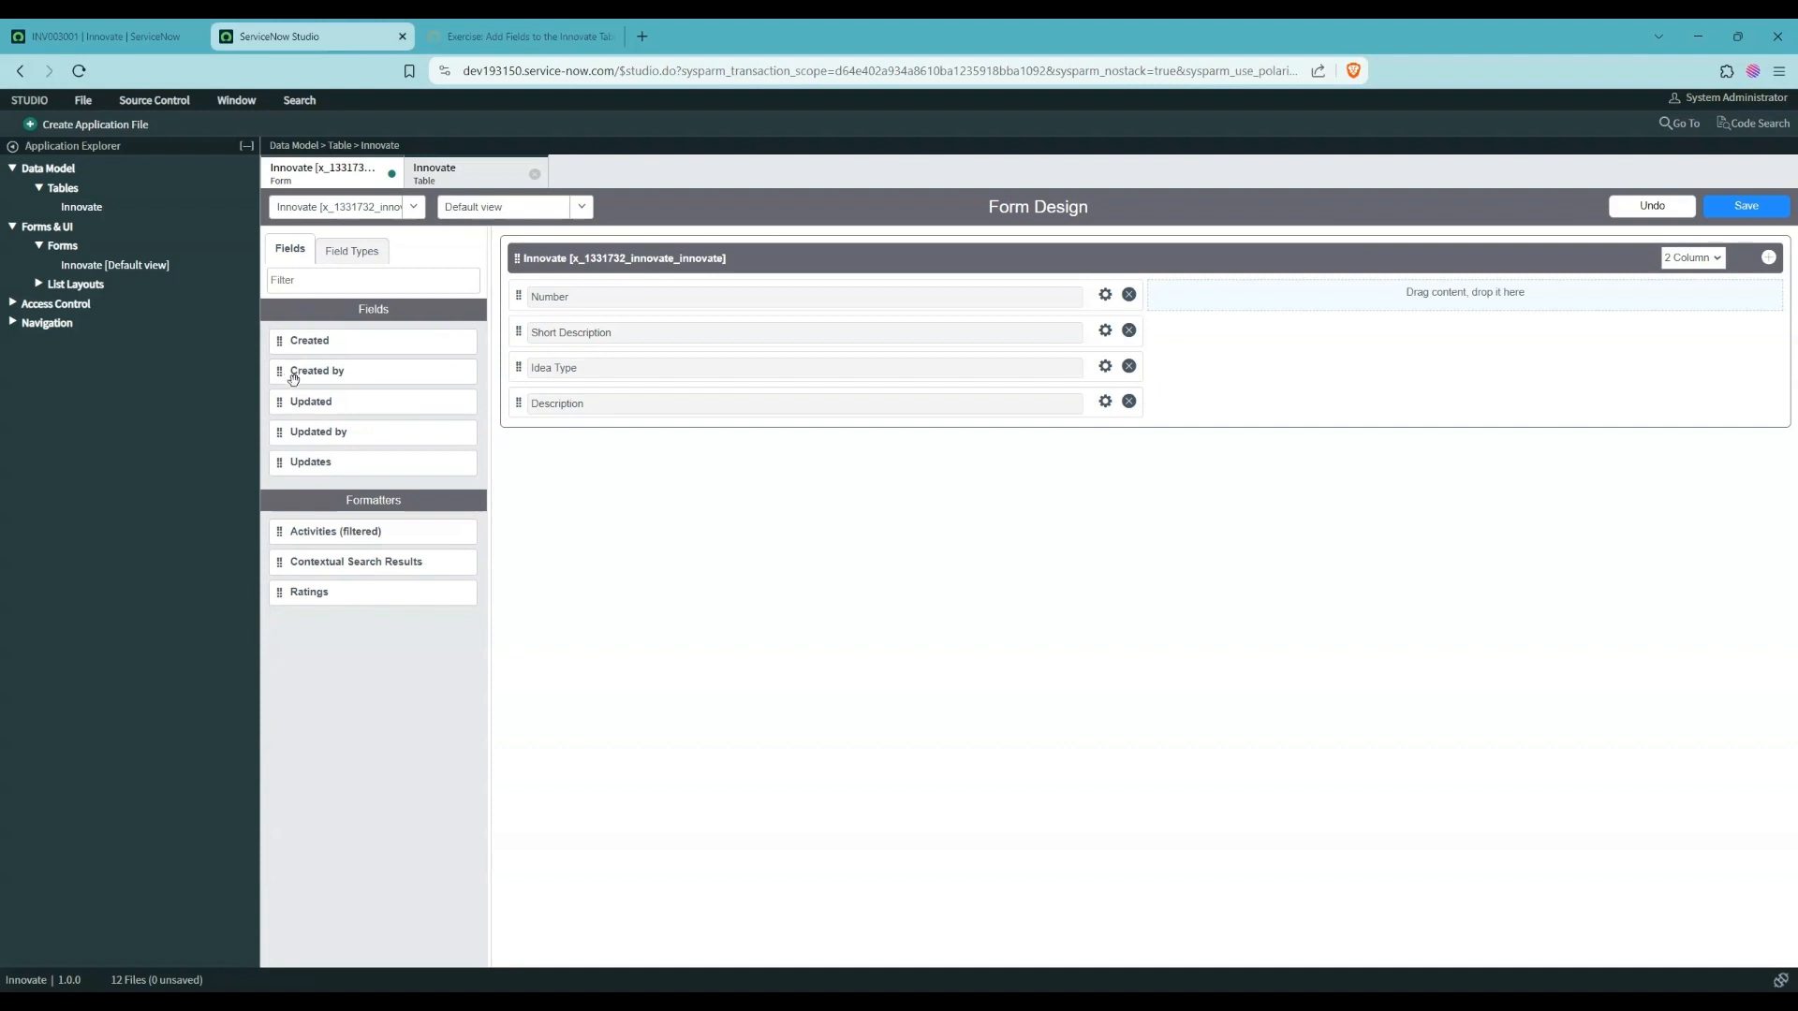
drag(279, 341, 1224, 309)
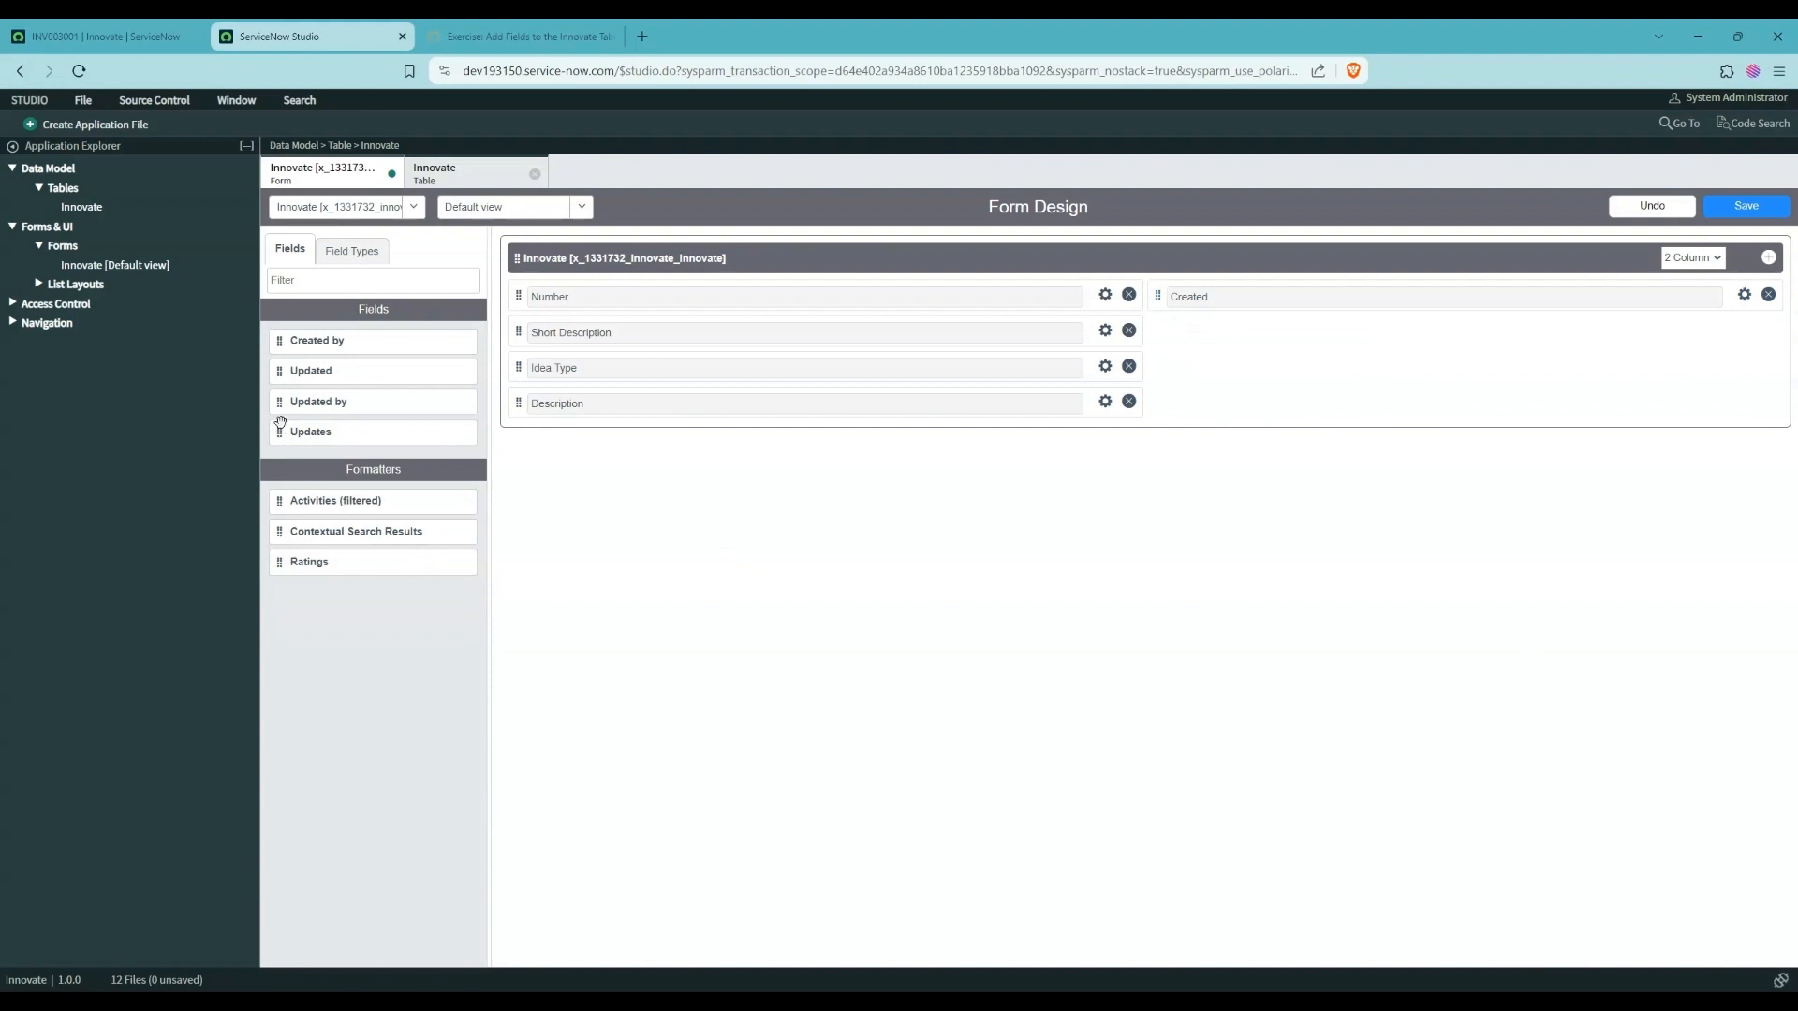
drag(279, 371, 1232, 361)
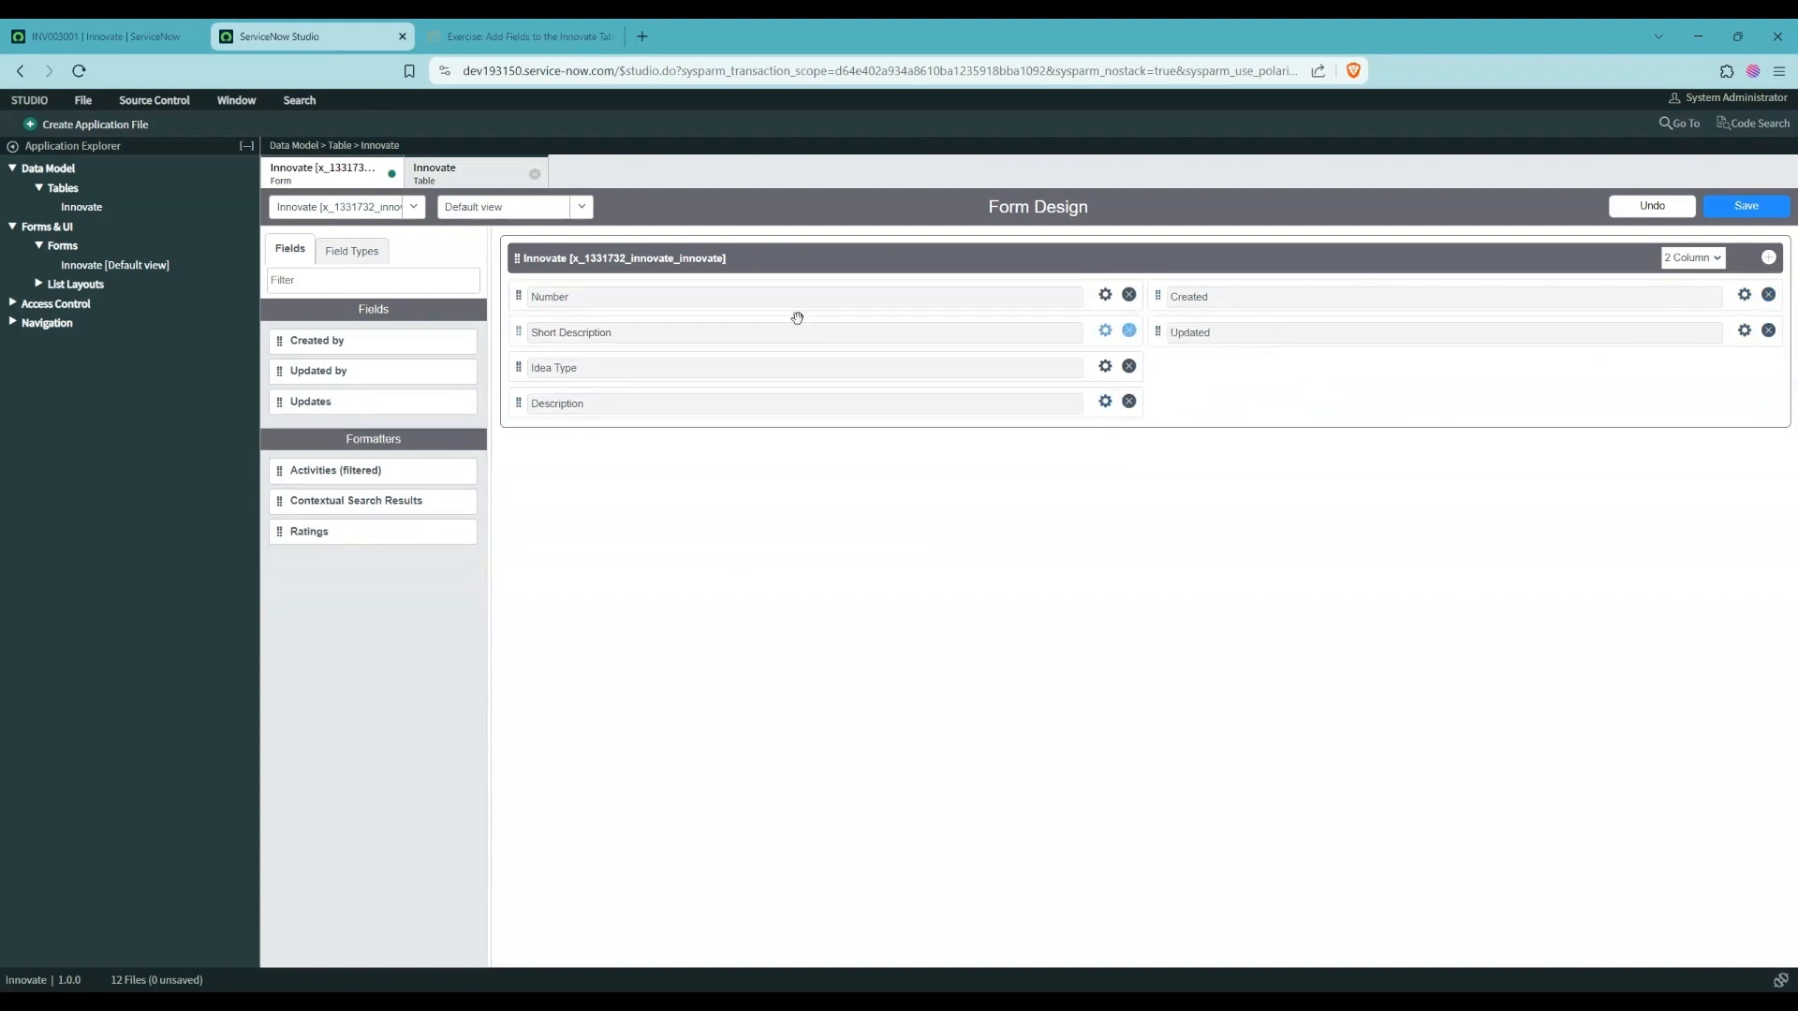
- Add a one-column section with a blank title below the first section and move the Short Description field into it
click(1745, 255)
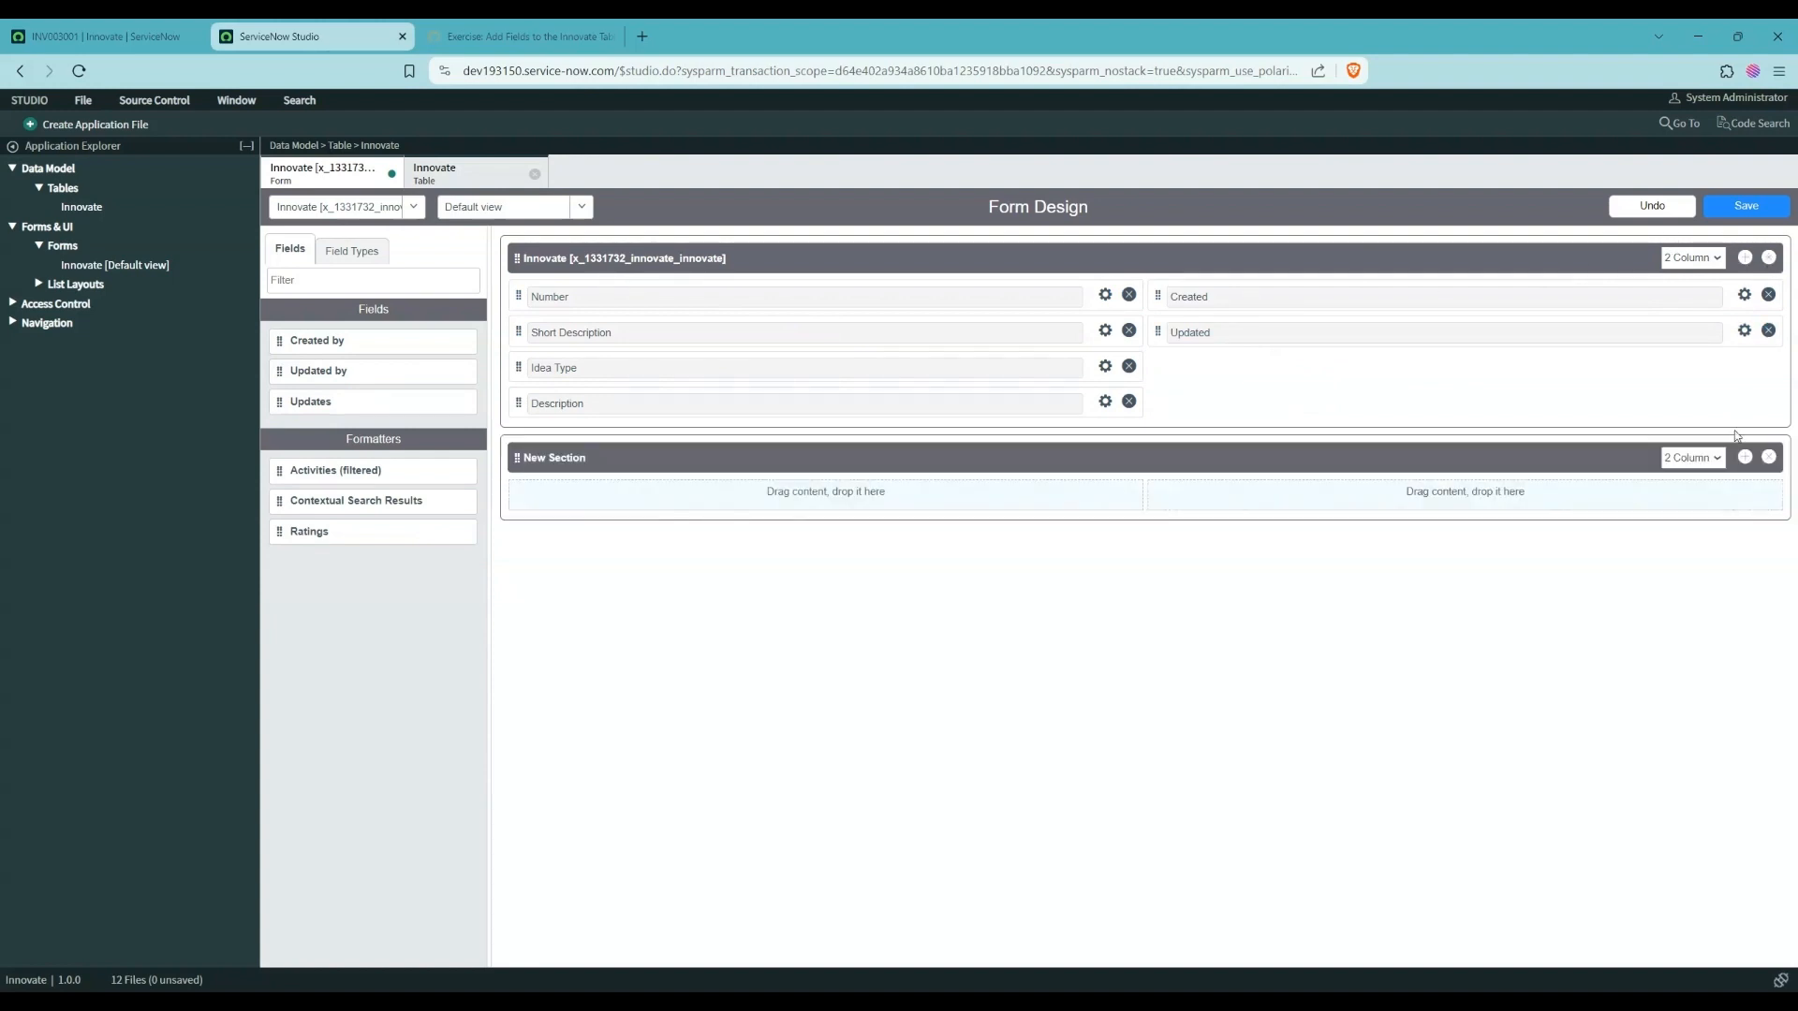
click(1699, 466)
click(1700, 480)
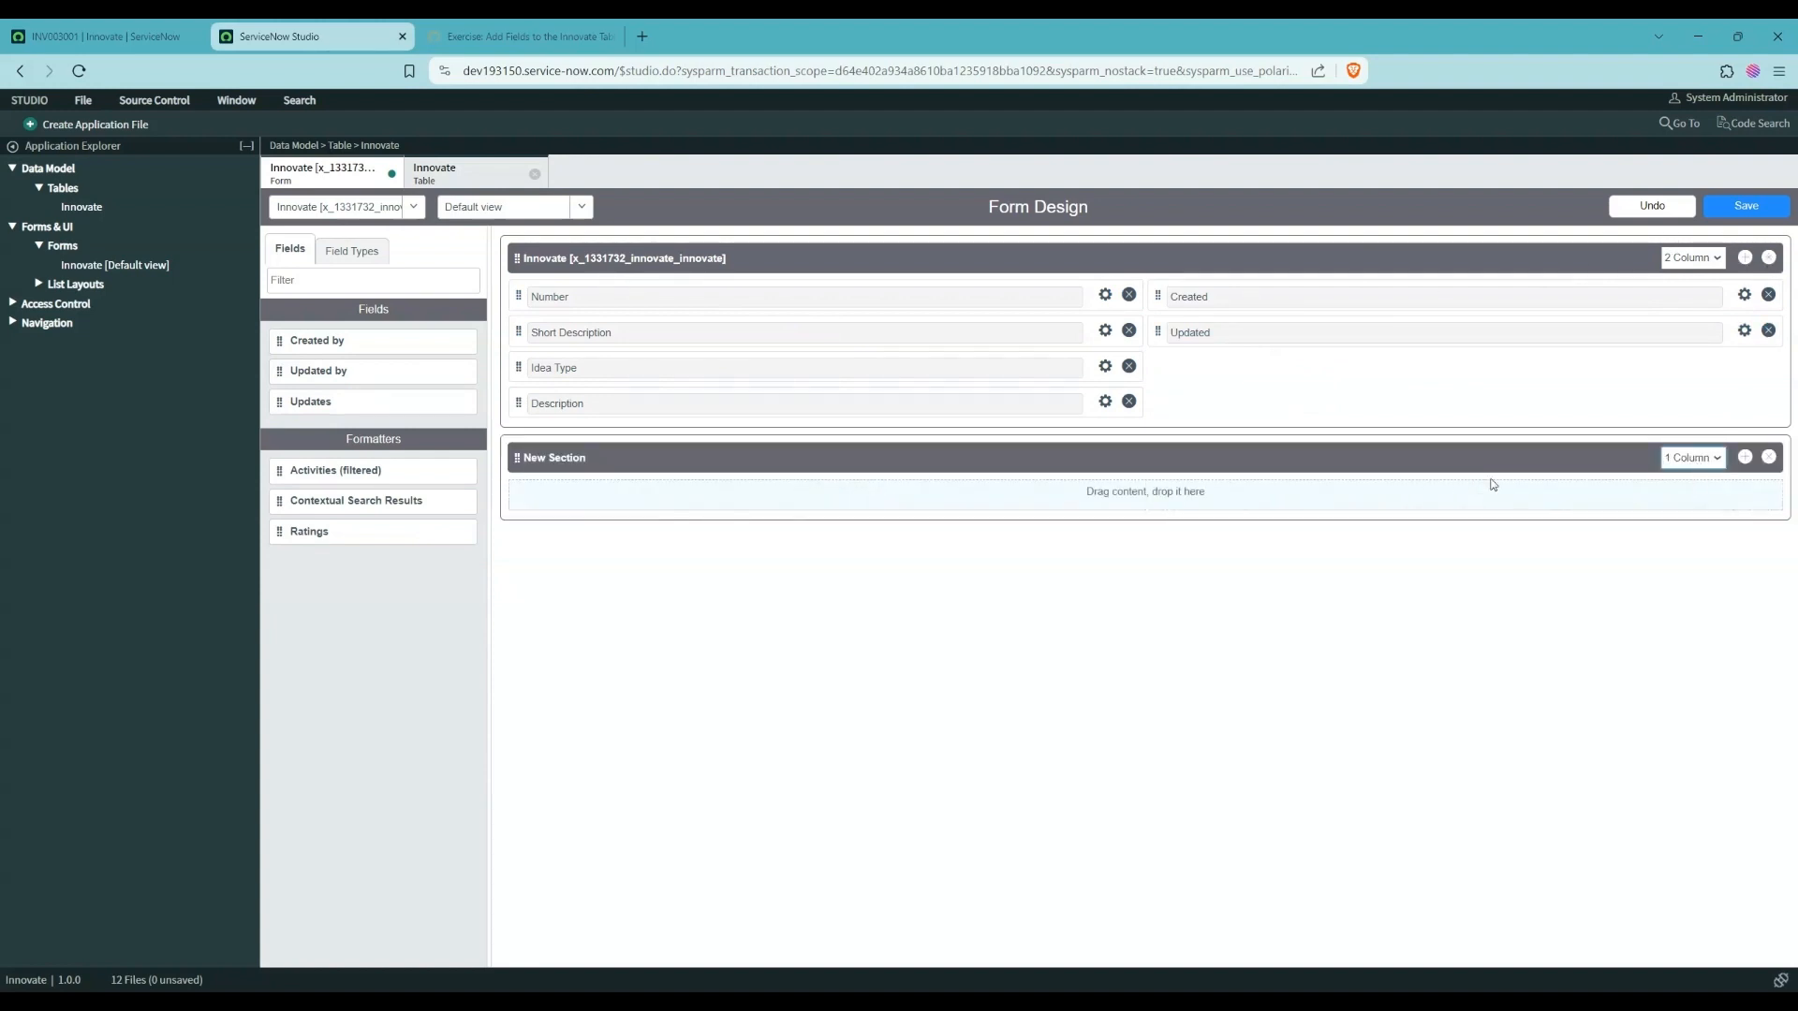
click(637, 460)
drag(637, 460, 468, 455)
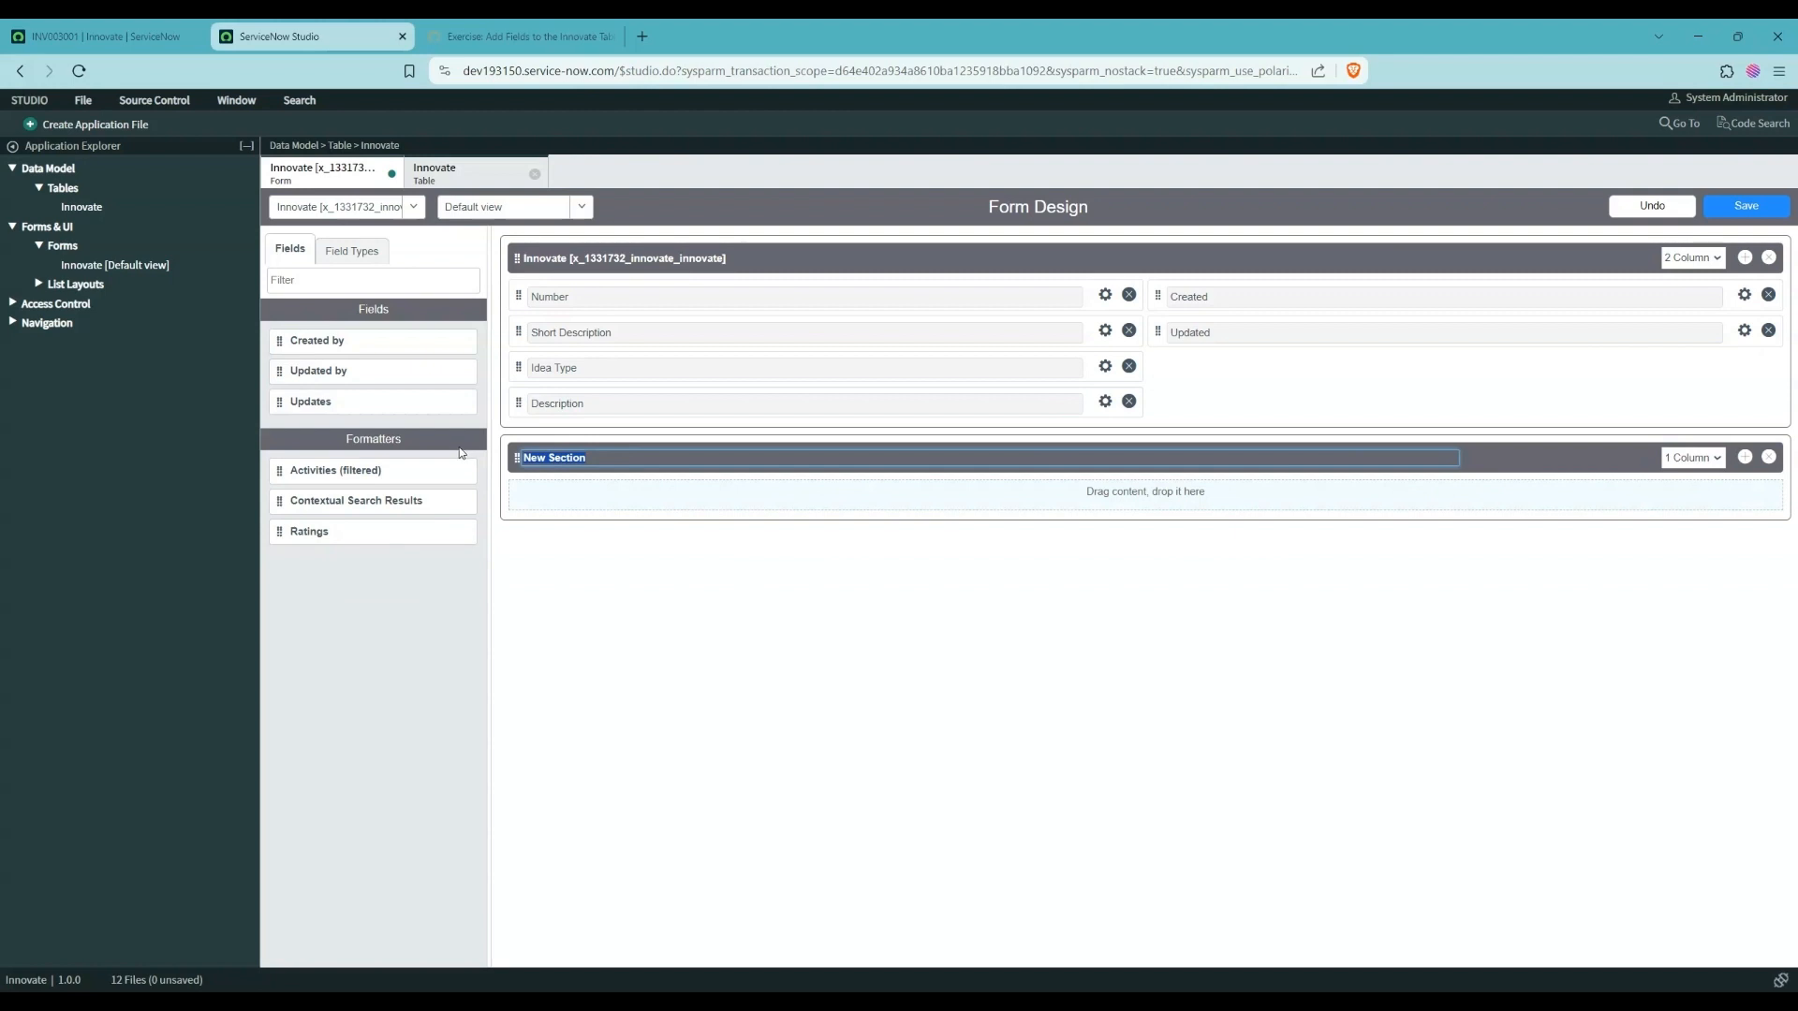
key(BackSpace)
drag(517, 332, 530, 464)
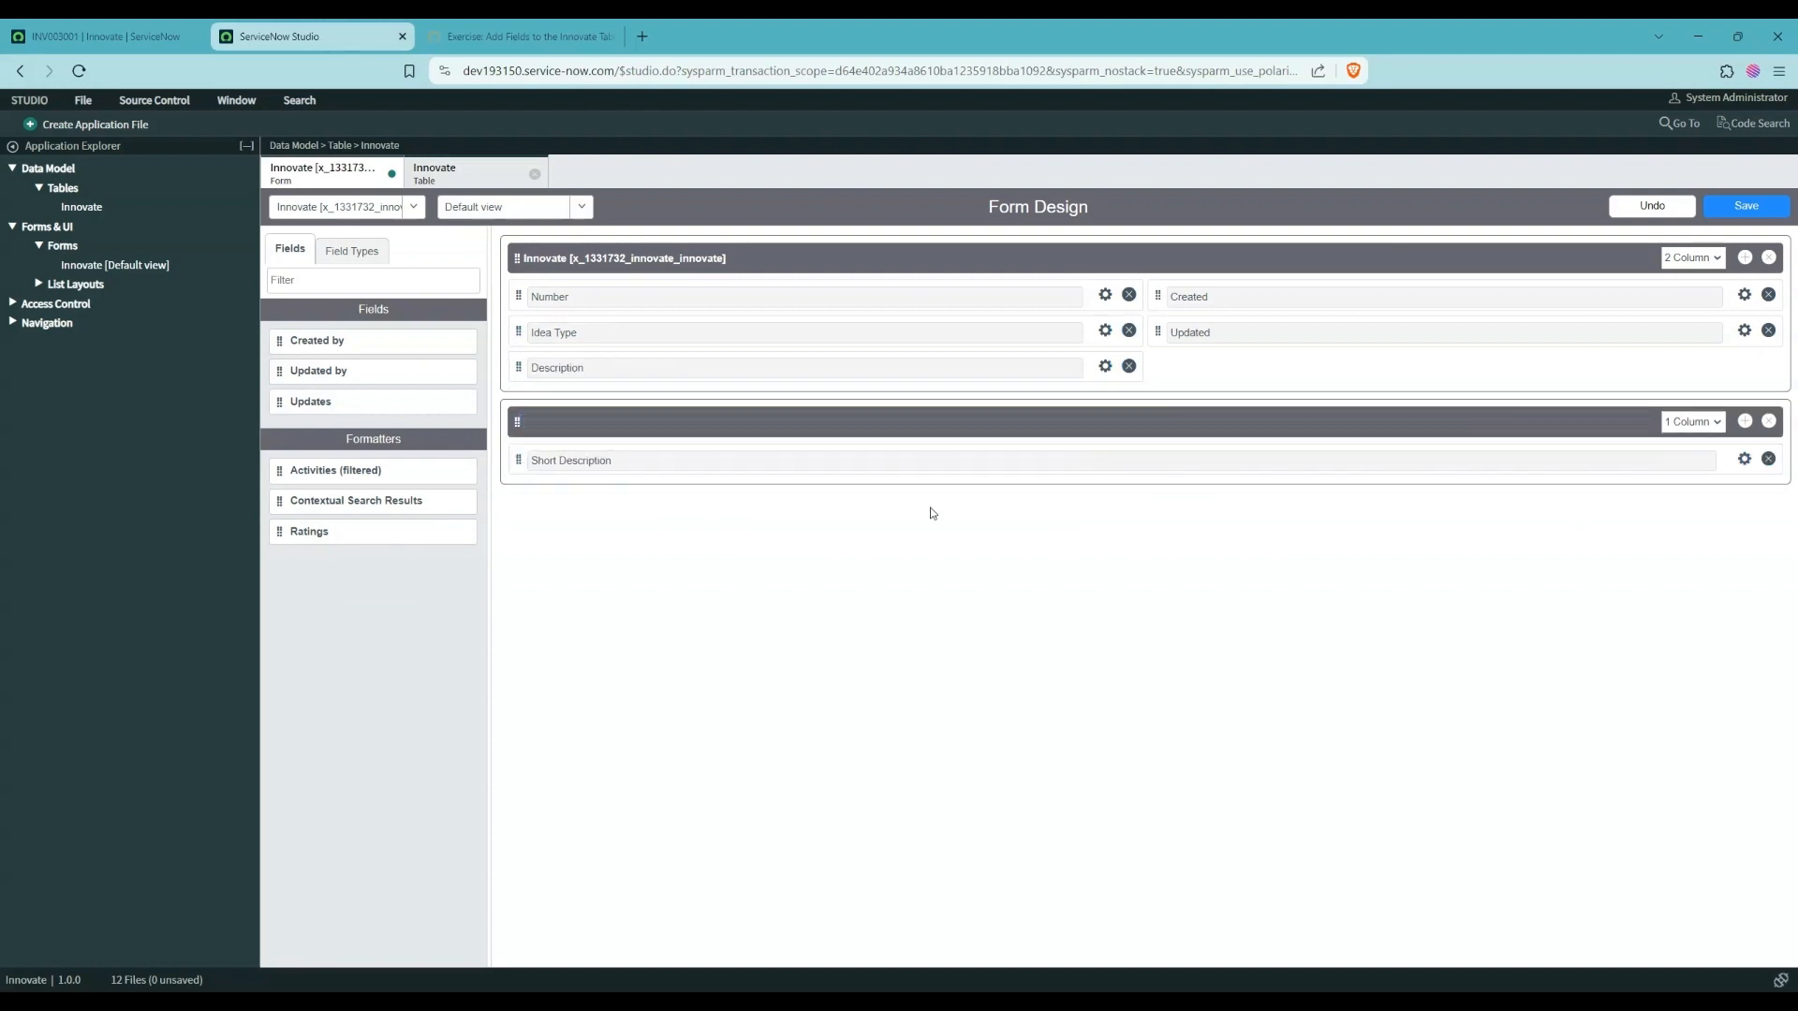
- Add a two-column section titled "My Idea" holding the Description field in its first column, and save the form design
click(1745, 422)
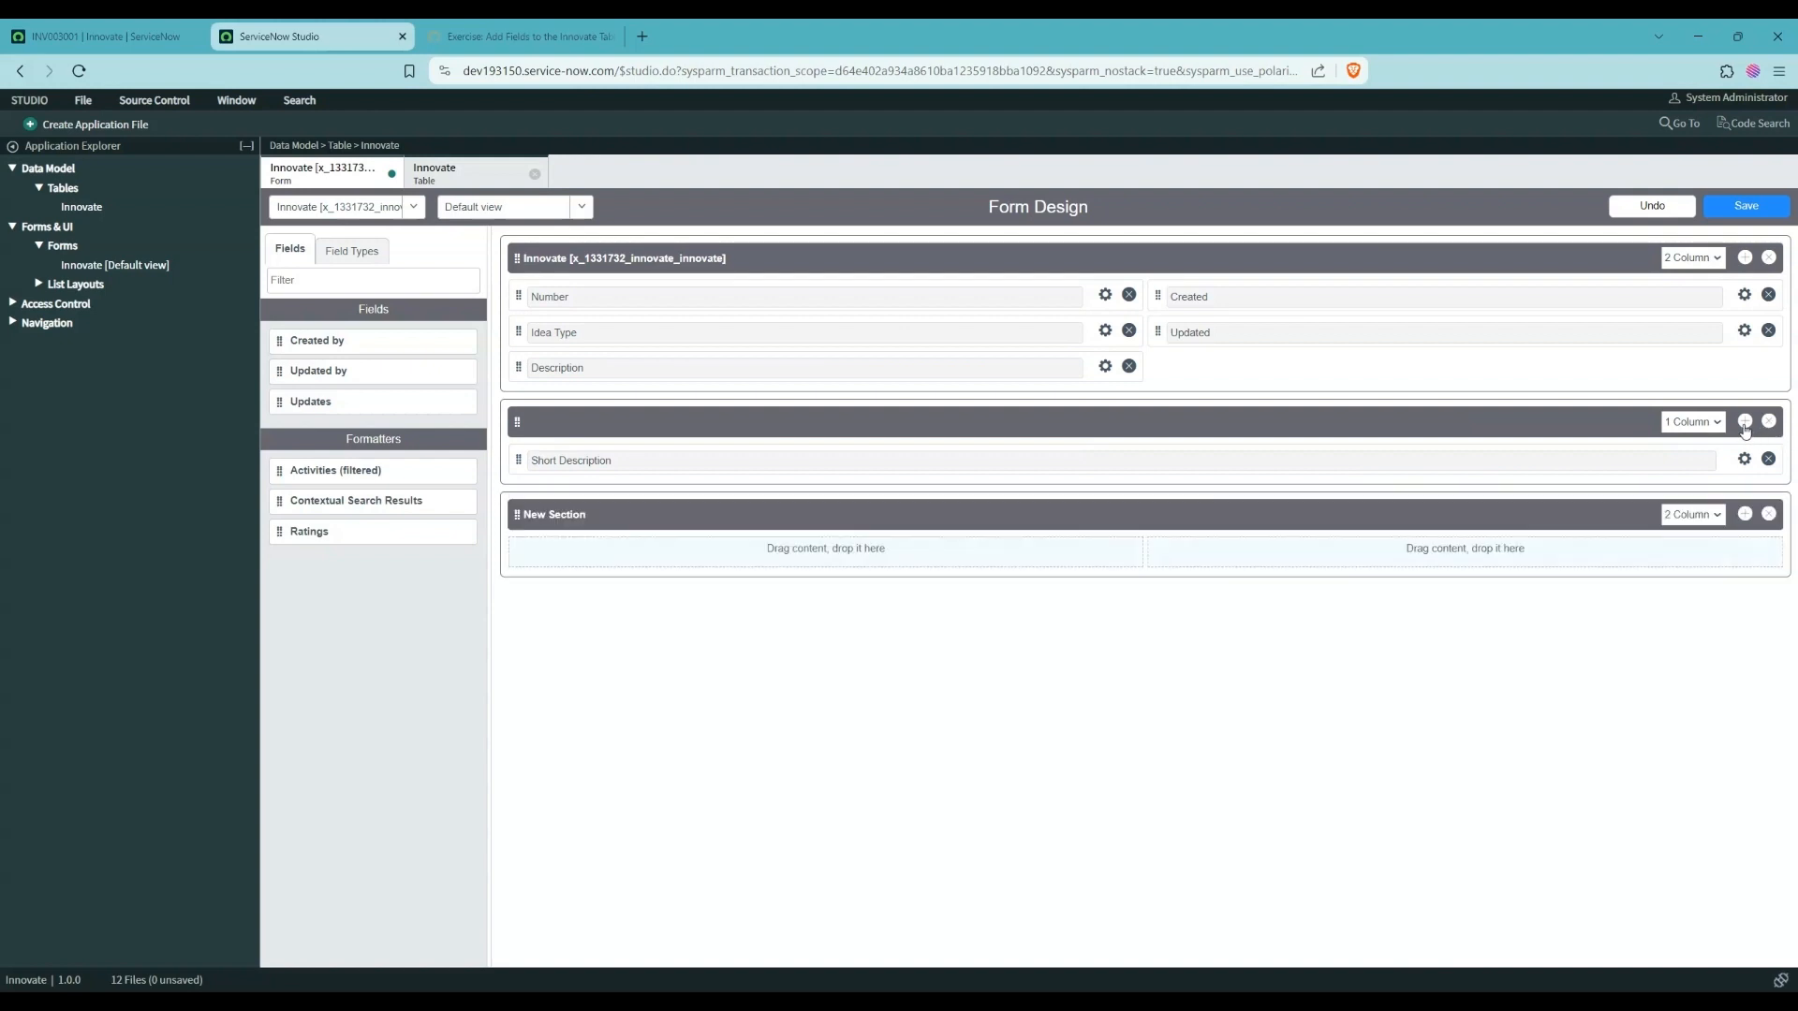
click(616, 520)
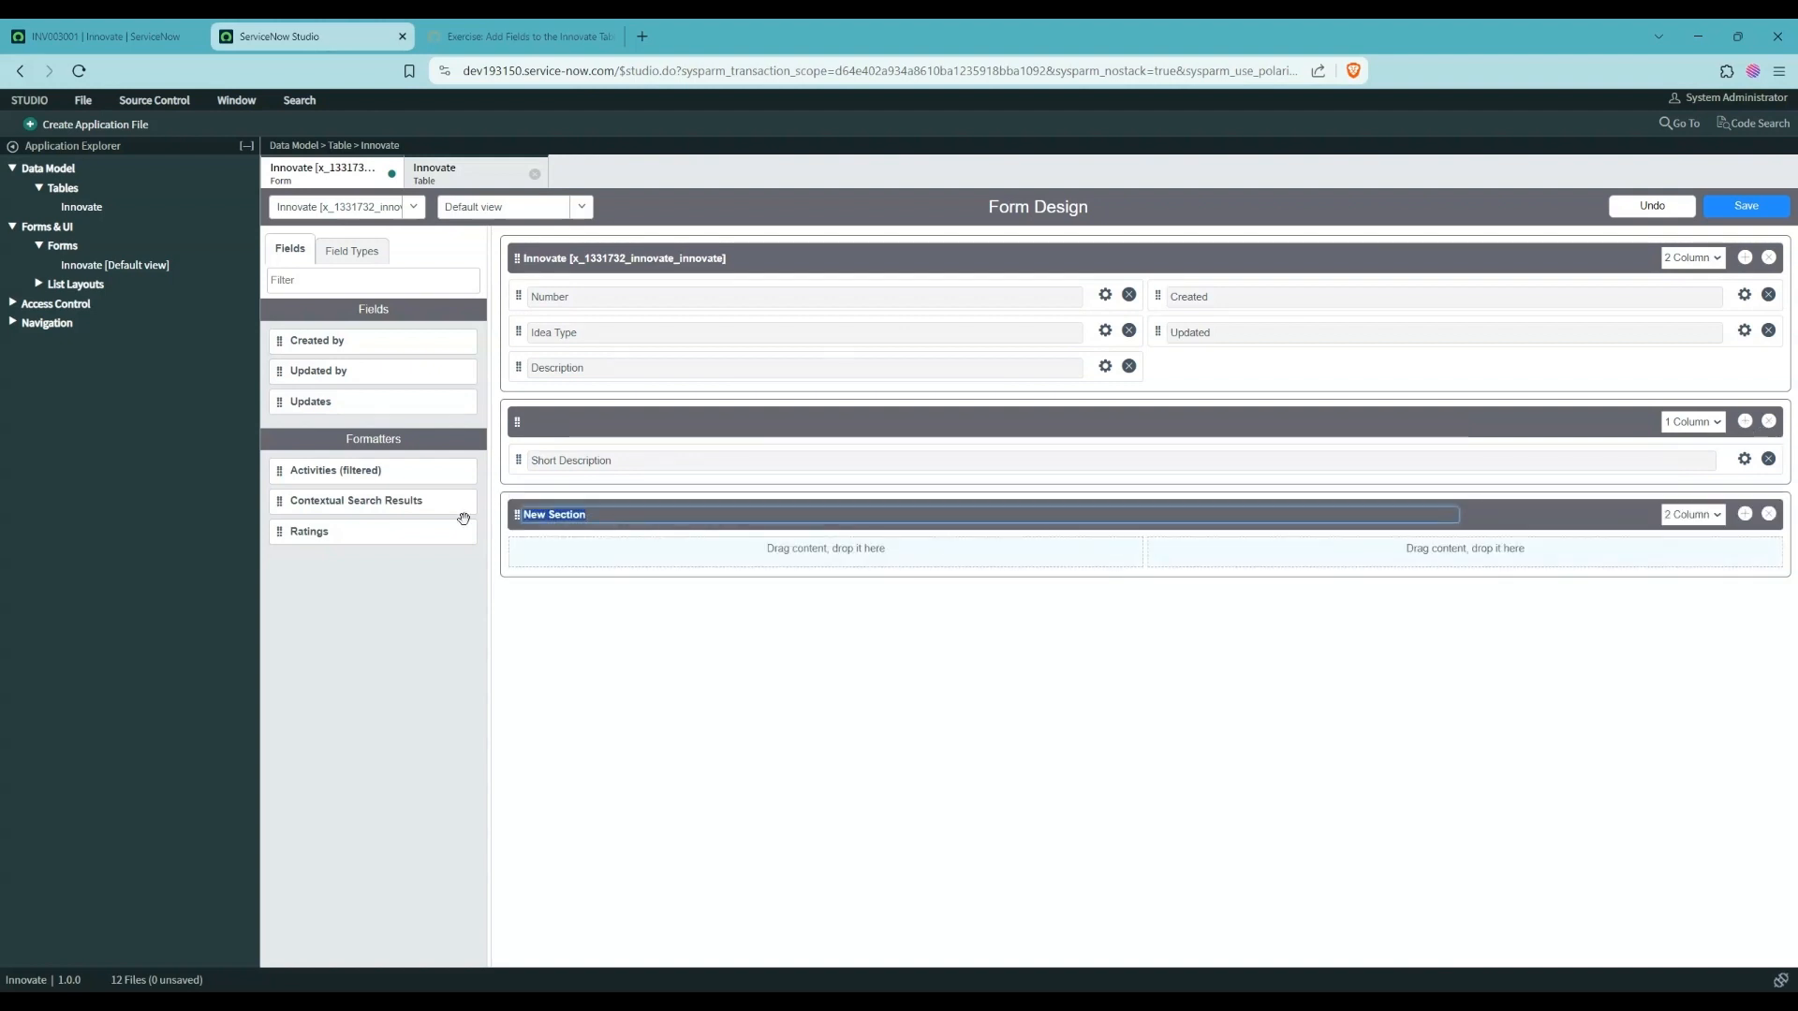
text(My Ide)
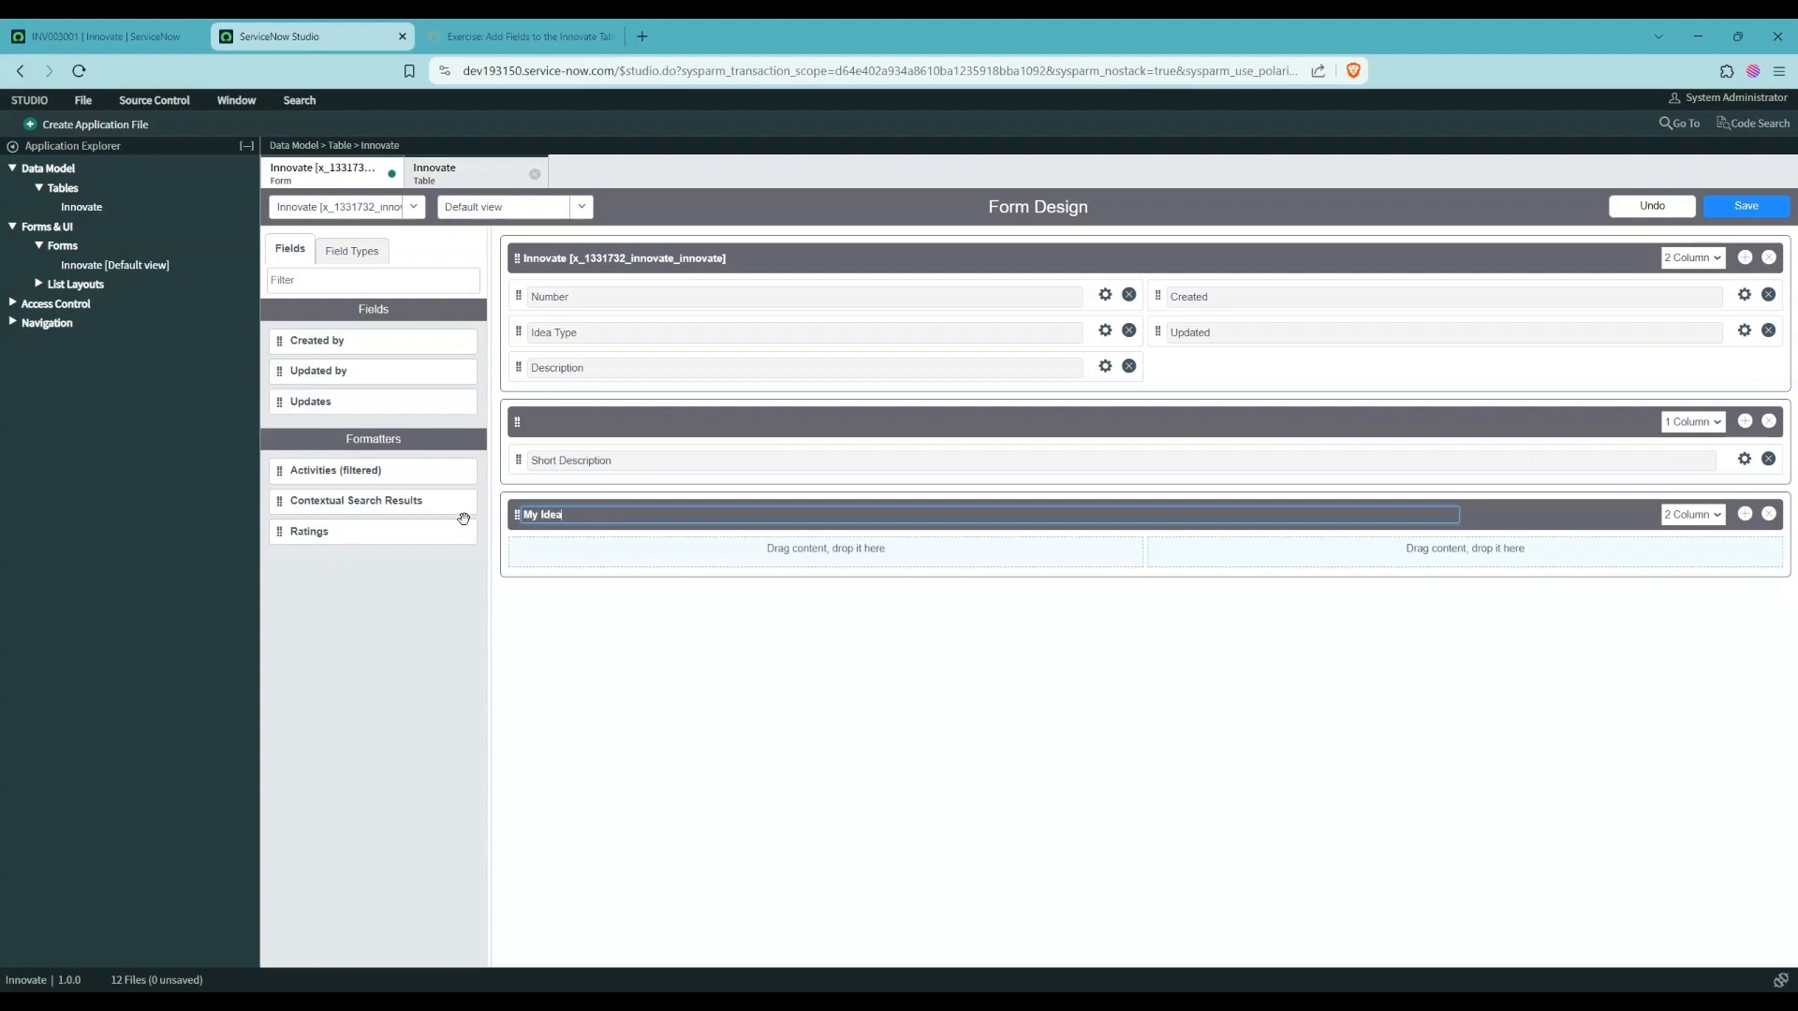
text(a)
click(693, 669)
drag(518, 368, 548, 521)
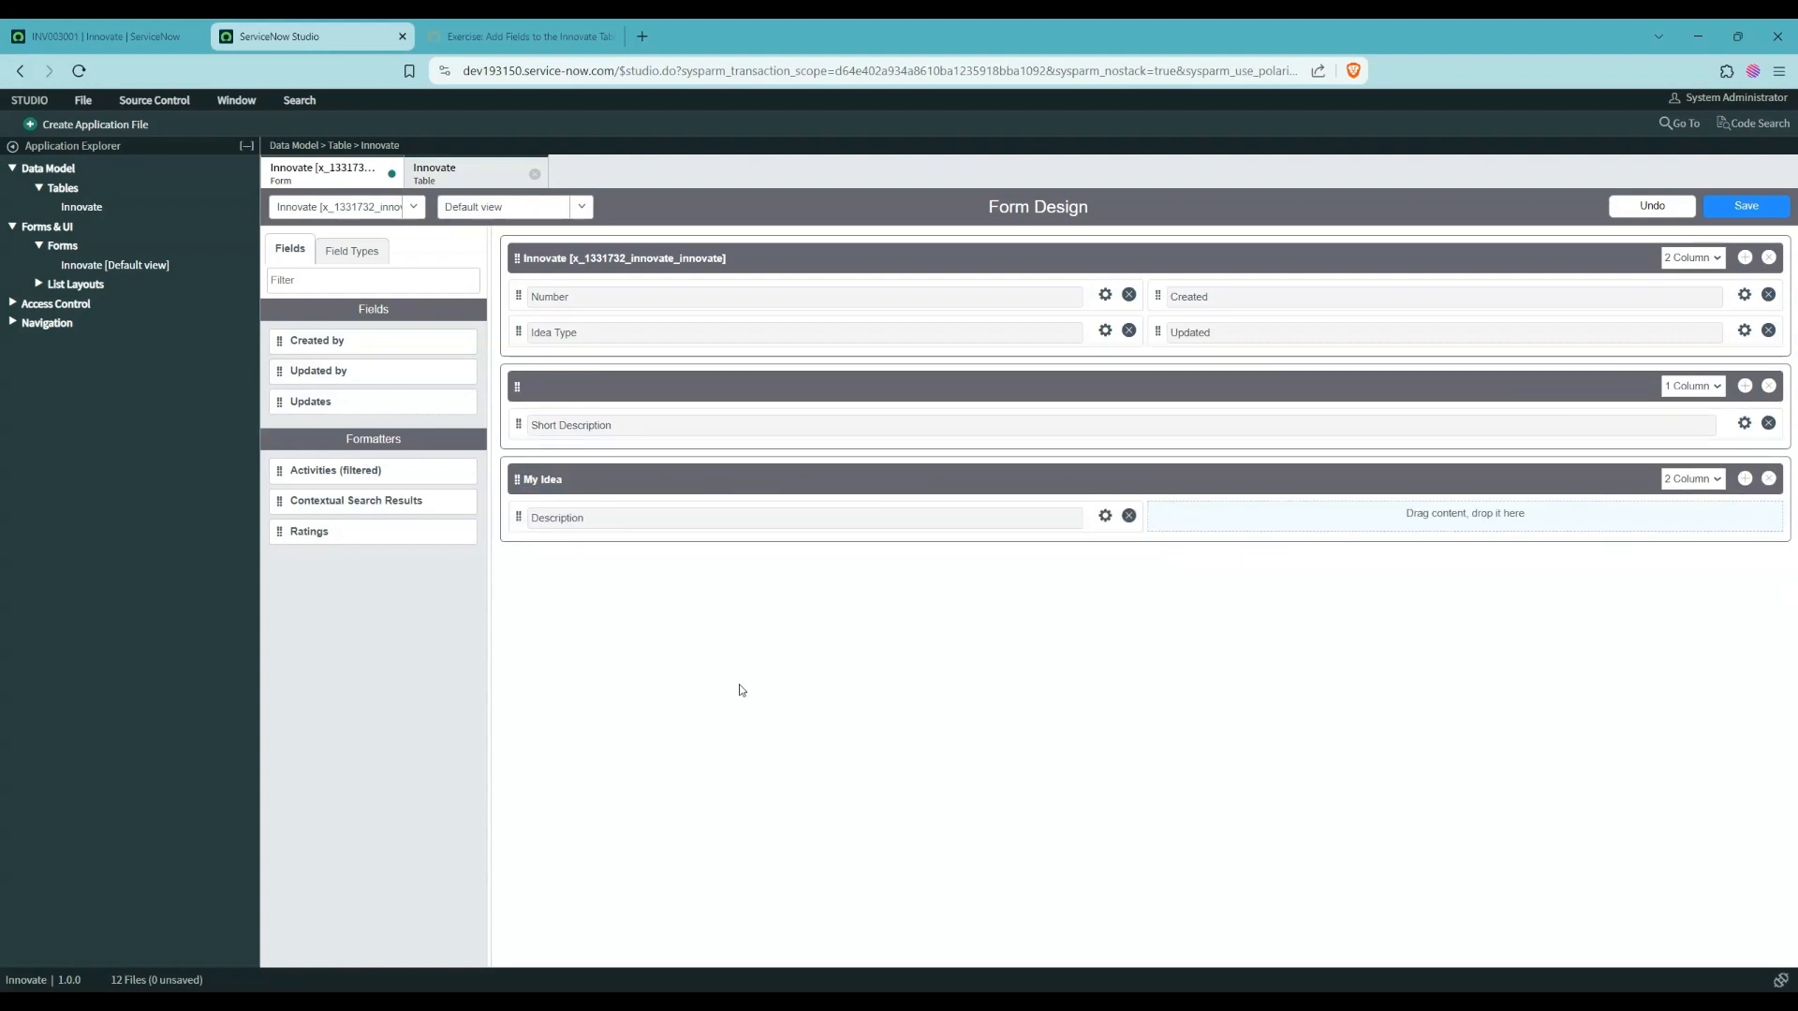
click(1737, 207)
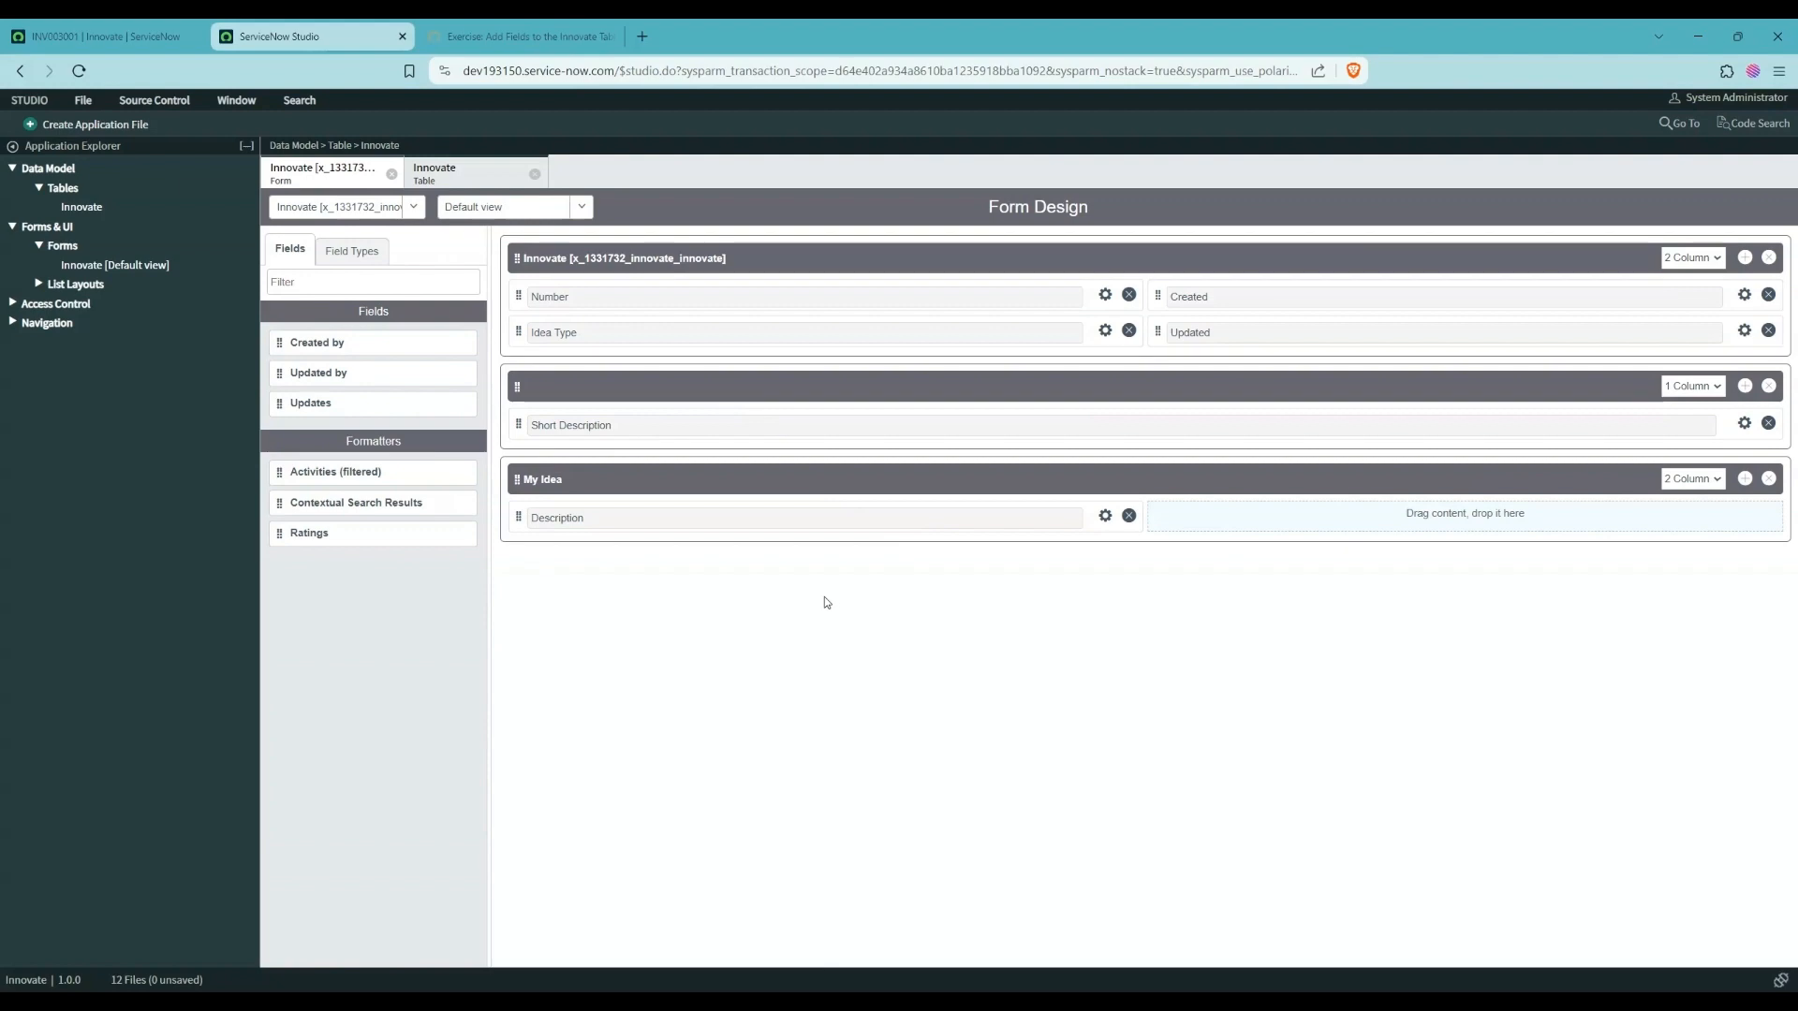
- Reload the open Innovate record to check the revised form layout, and return to the form design in Studio
click(105, 28)
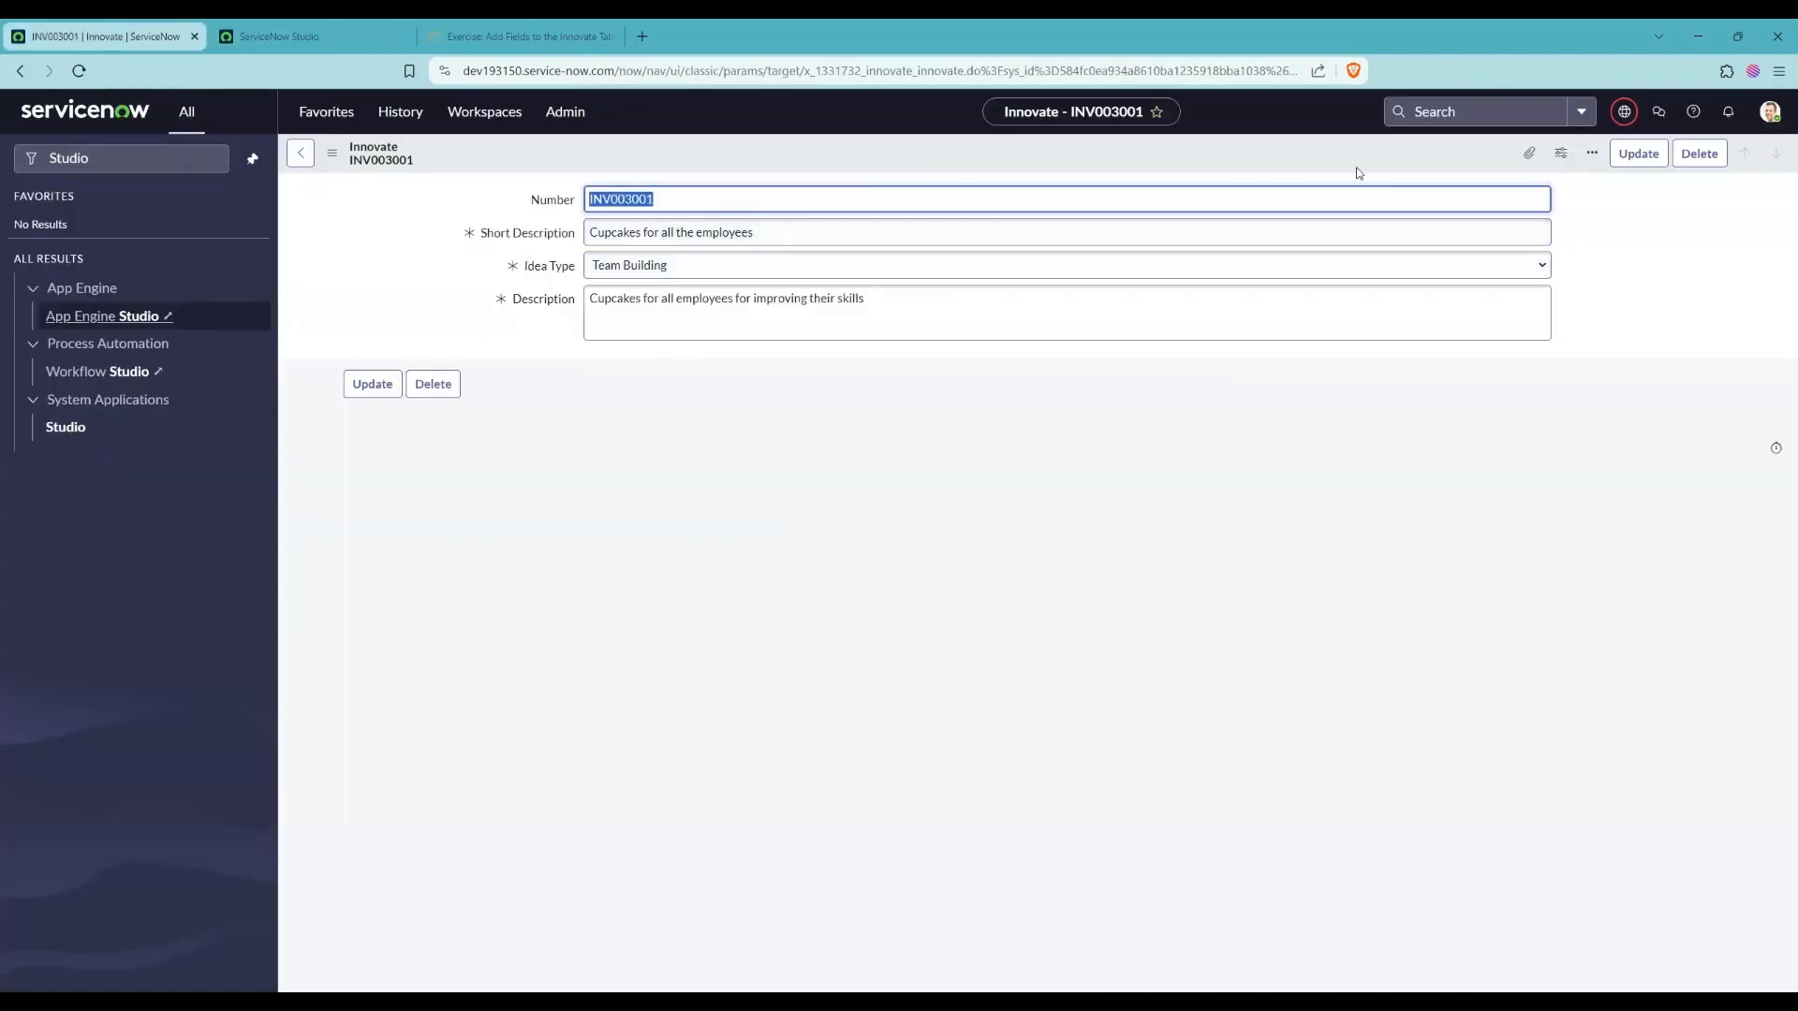
click(151, 109)
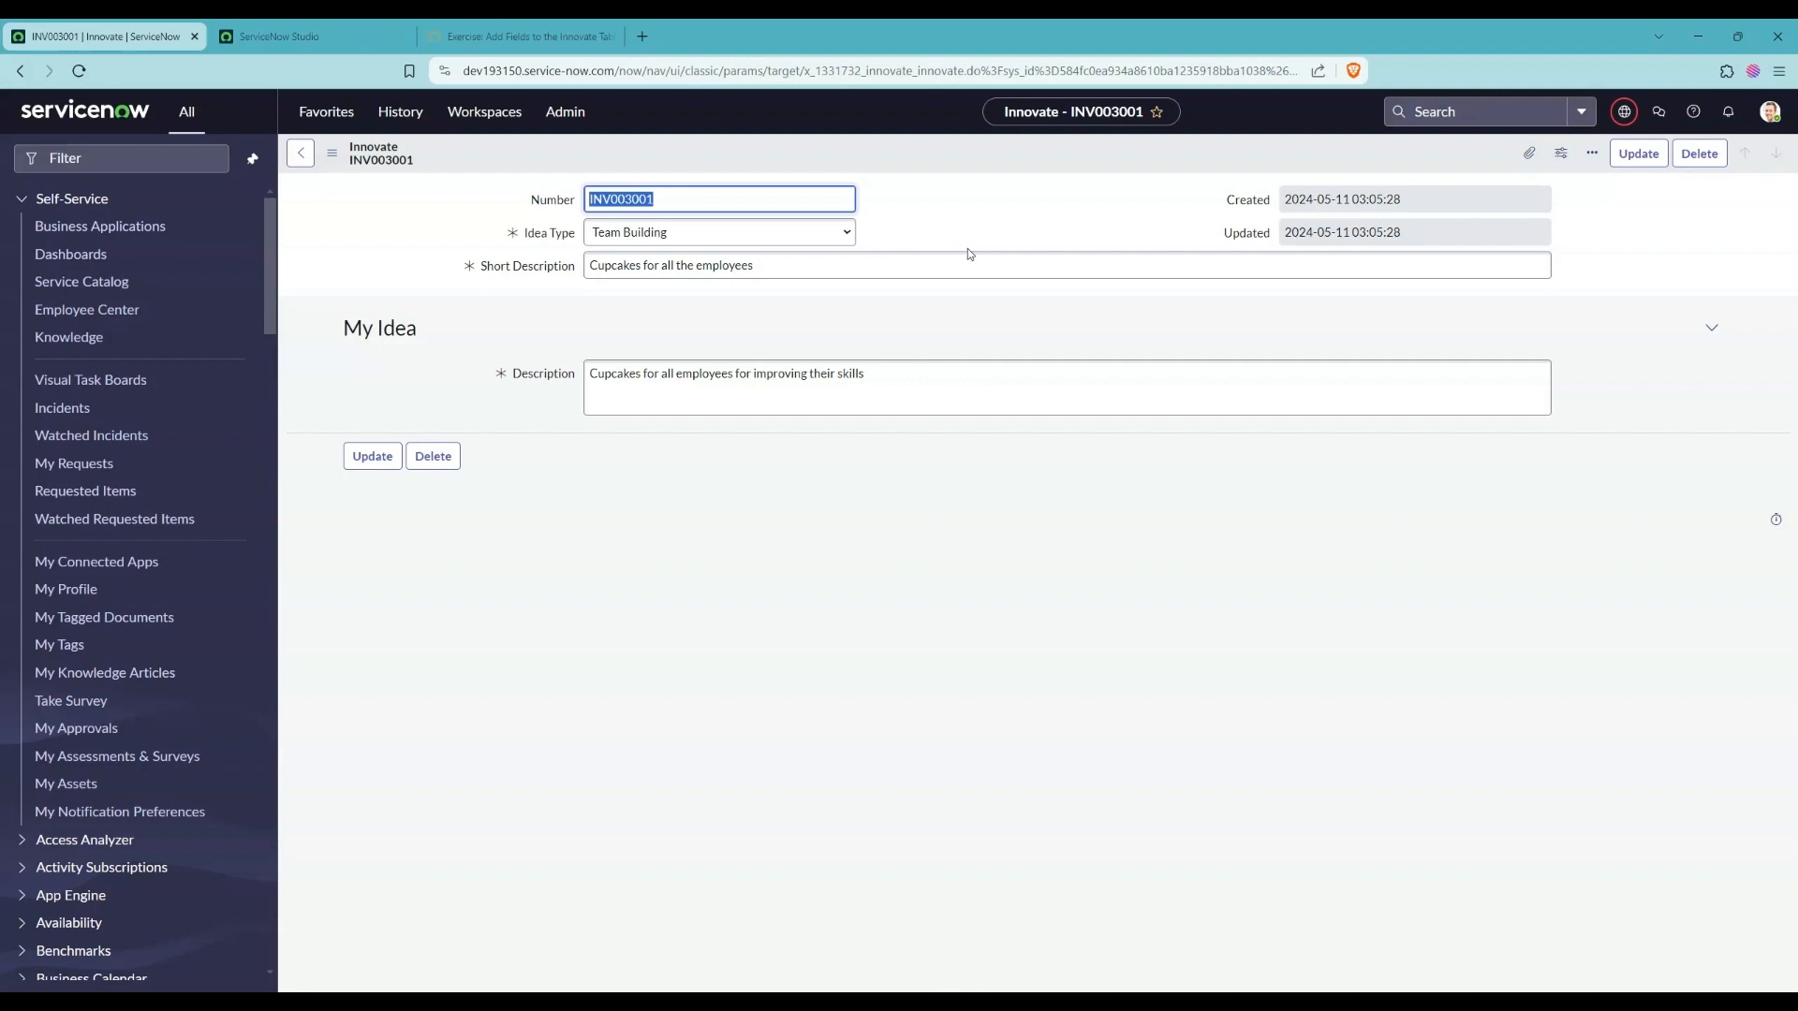
click(281, 35)
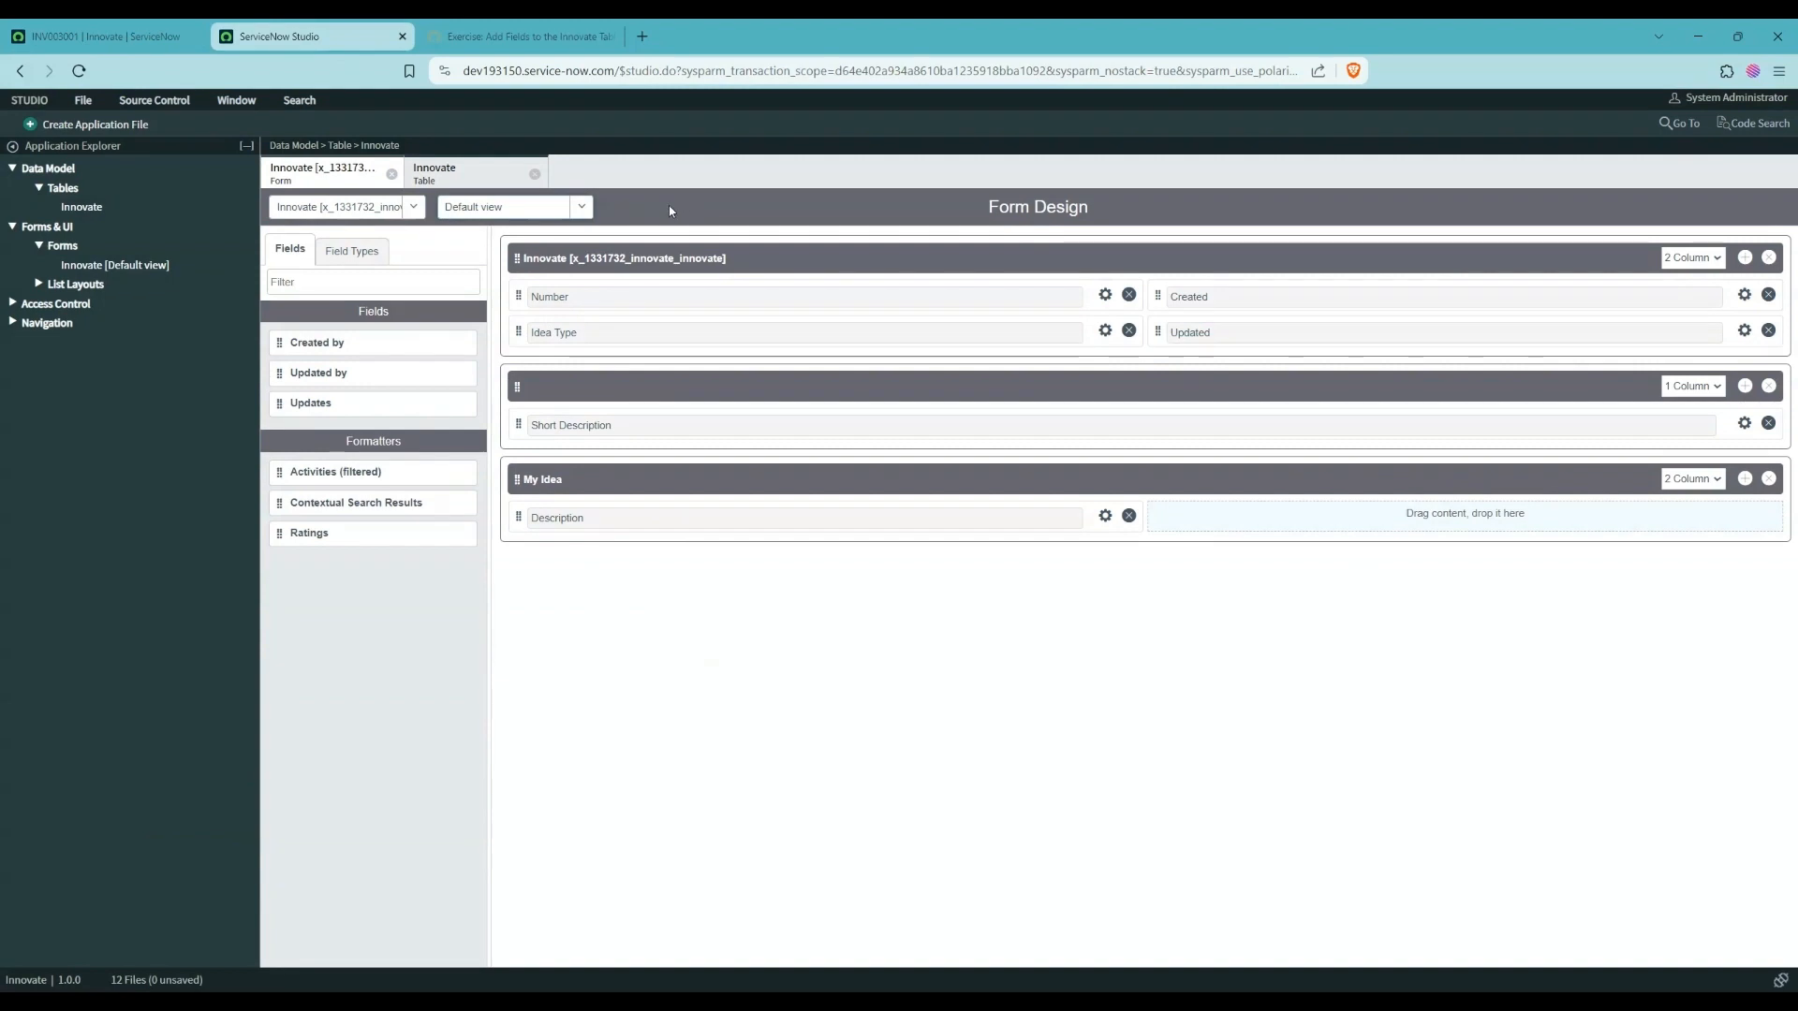
- Create a new view of the Innovate form named "Advanced"
click(580, 207)
click(473, 281)
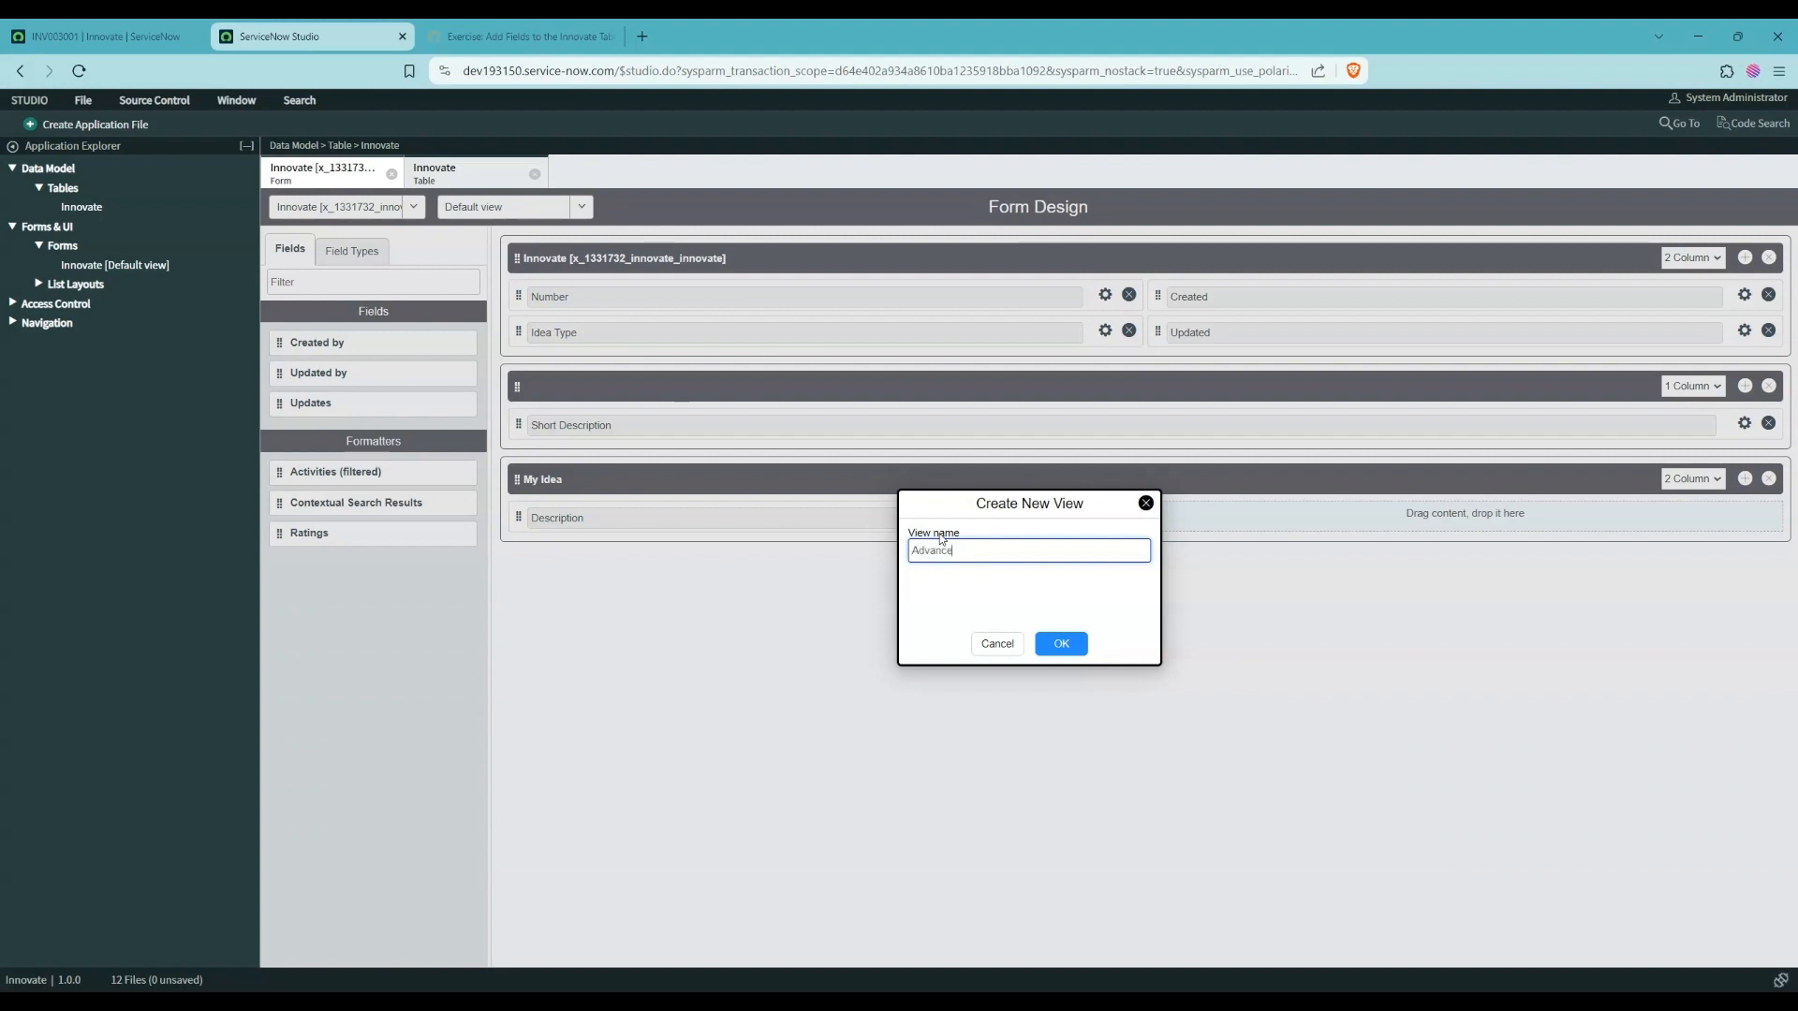
click(1061, 644)
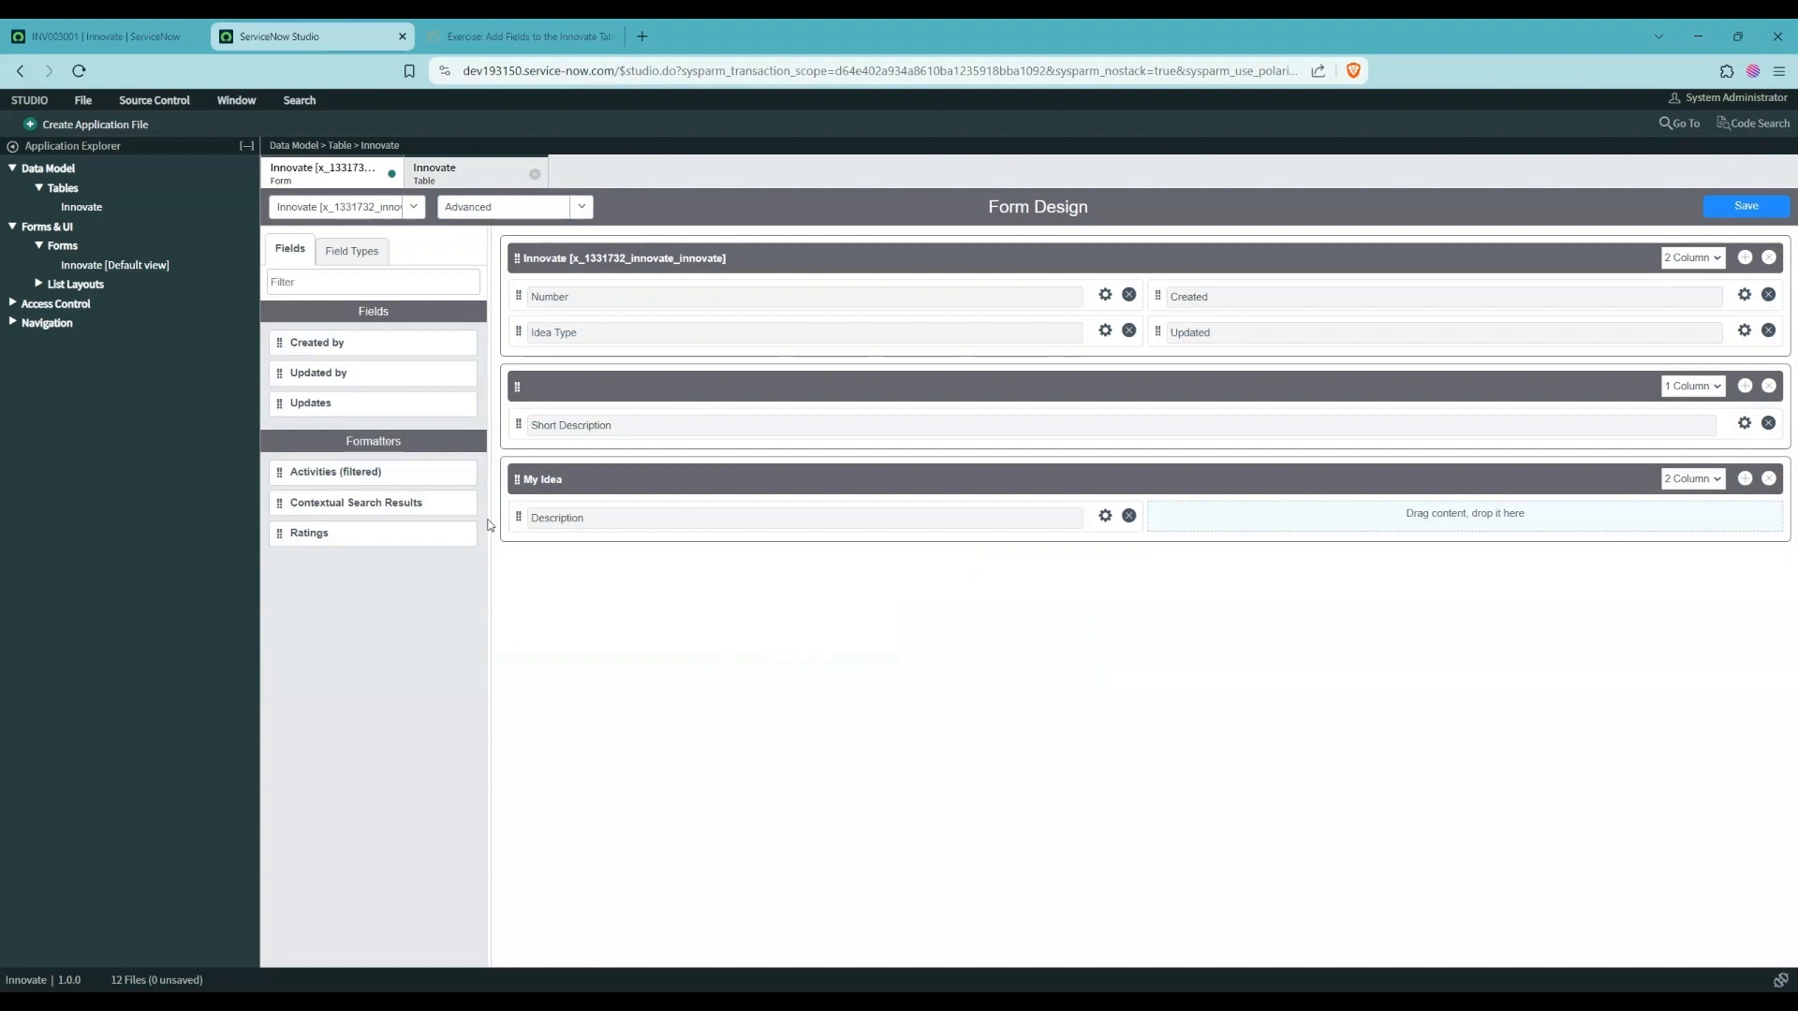
- Filter the field types by "tr" and add a True/False field below Idea Type in the Advanced view
click(350, 250)
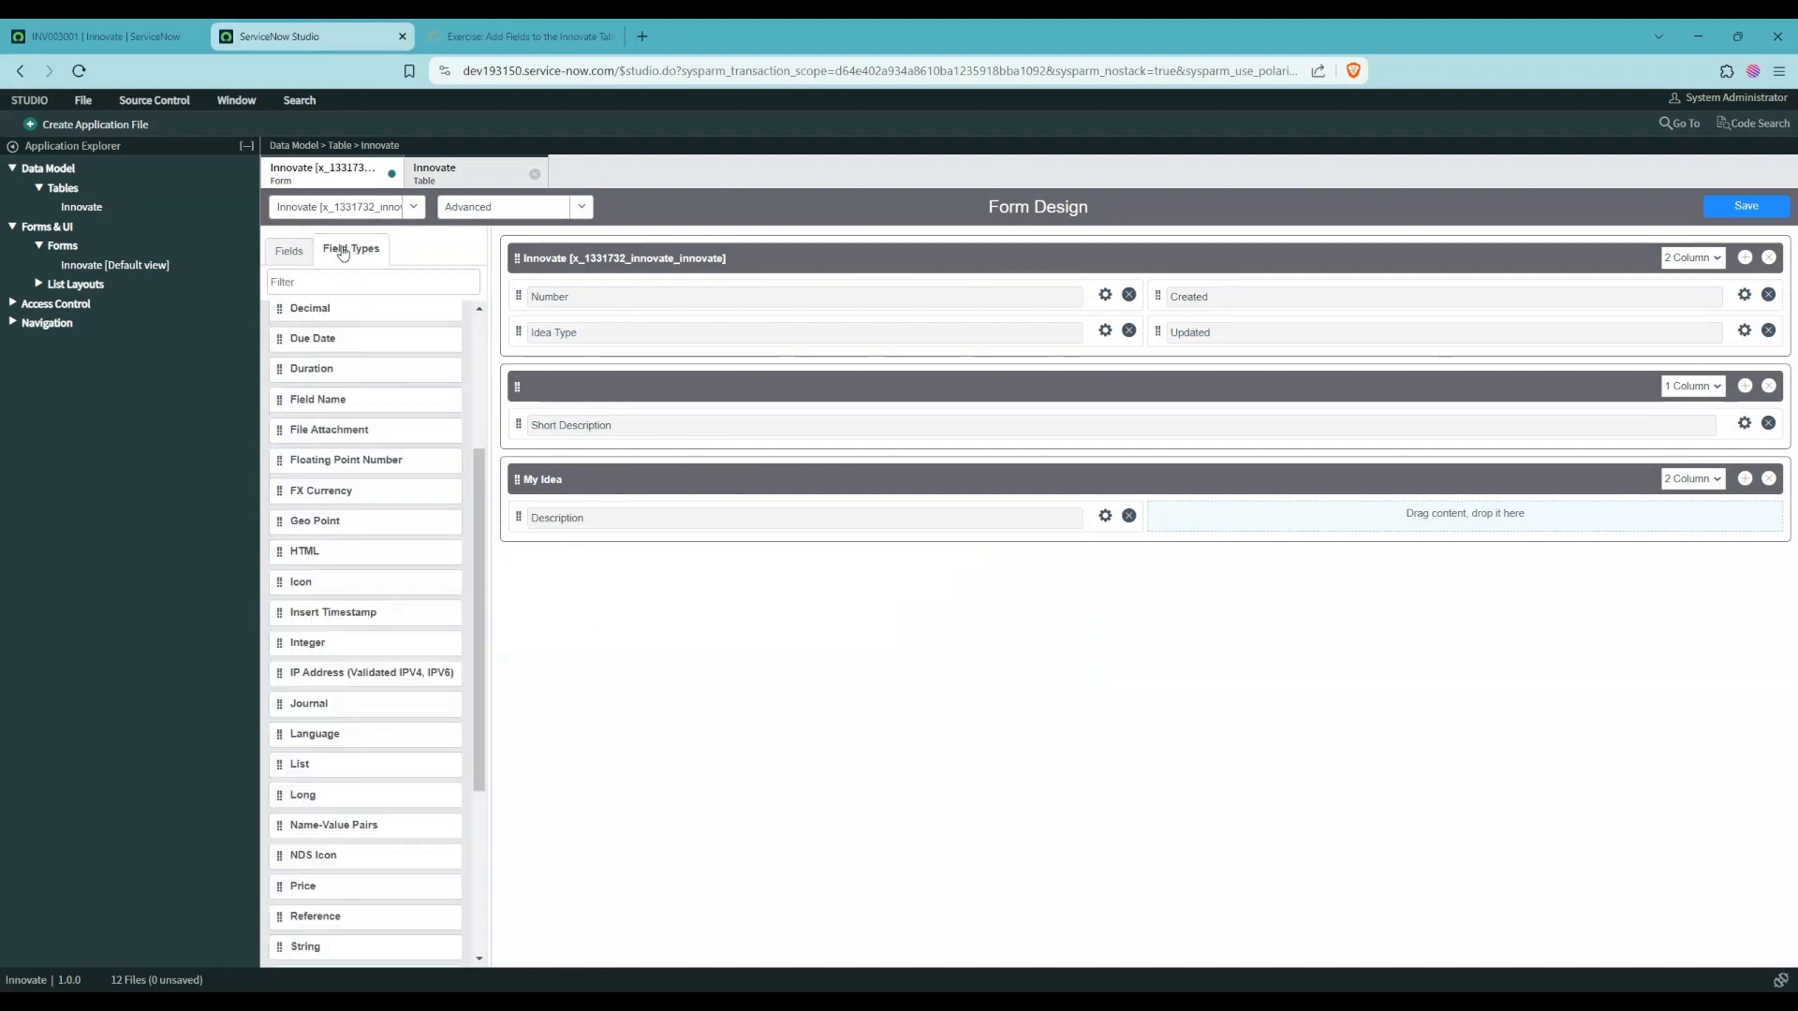
click(336, 283)
text(boo)
key(BackSpace)
key(BackSpace)
key(BackSpace)
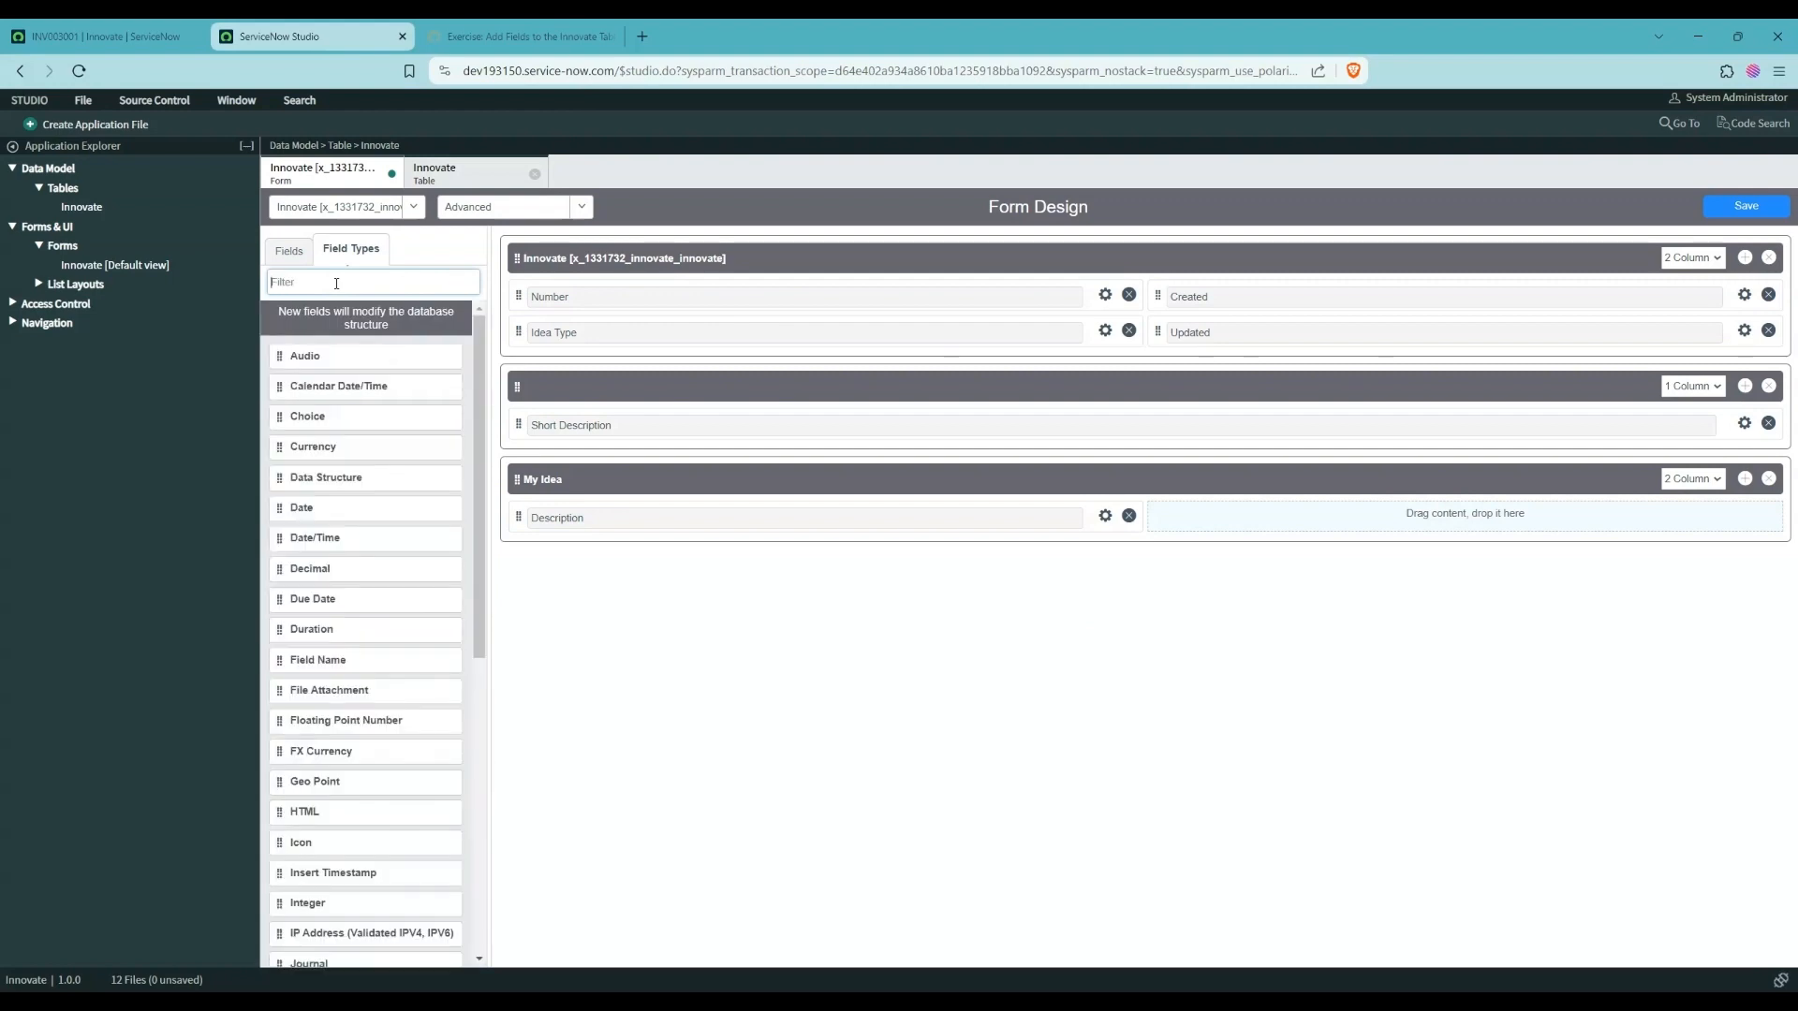
text(tr)
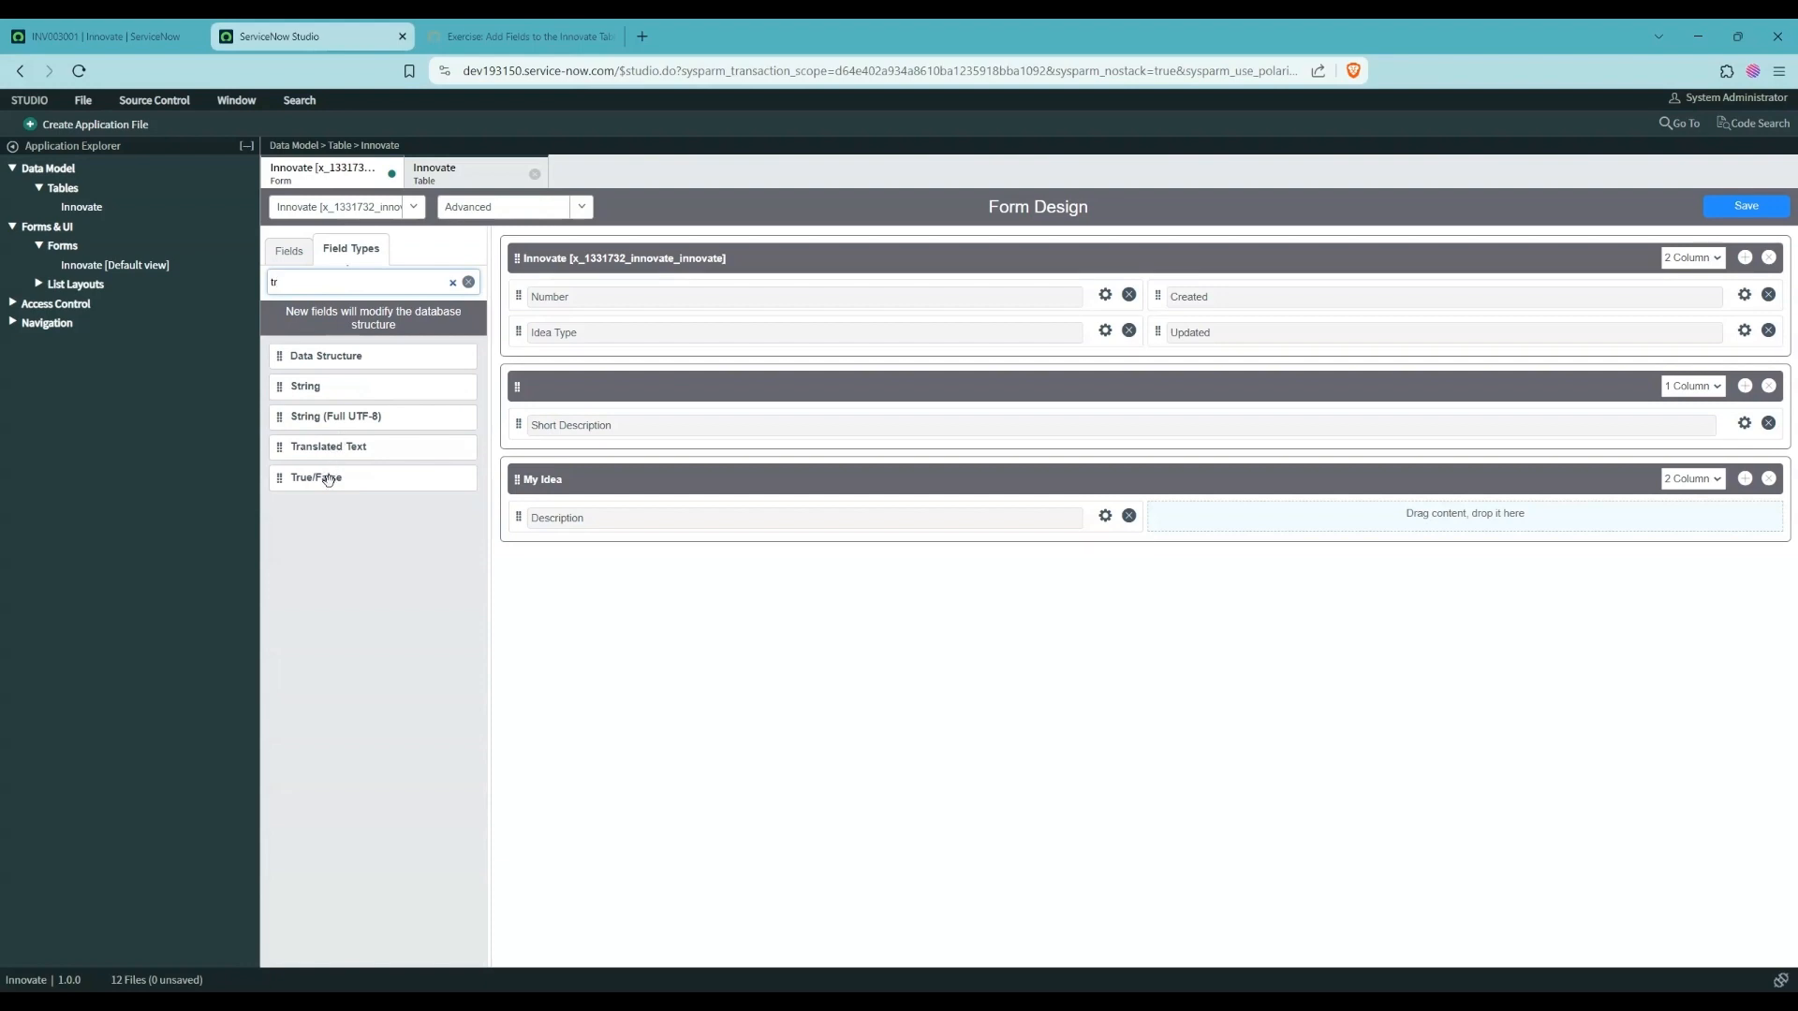
drag(338, 477, 646, 367)
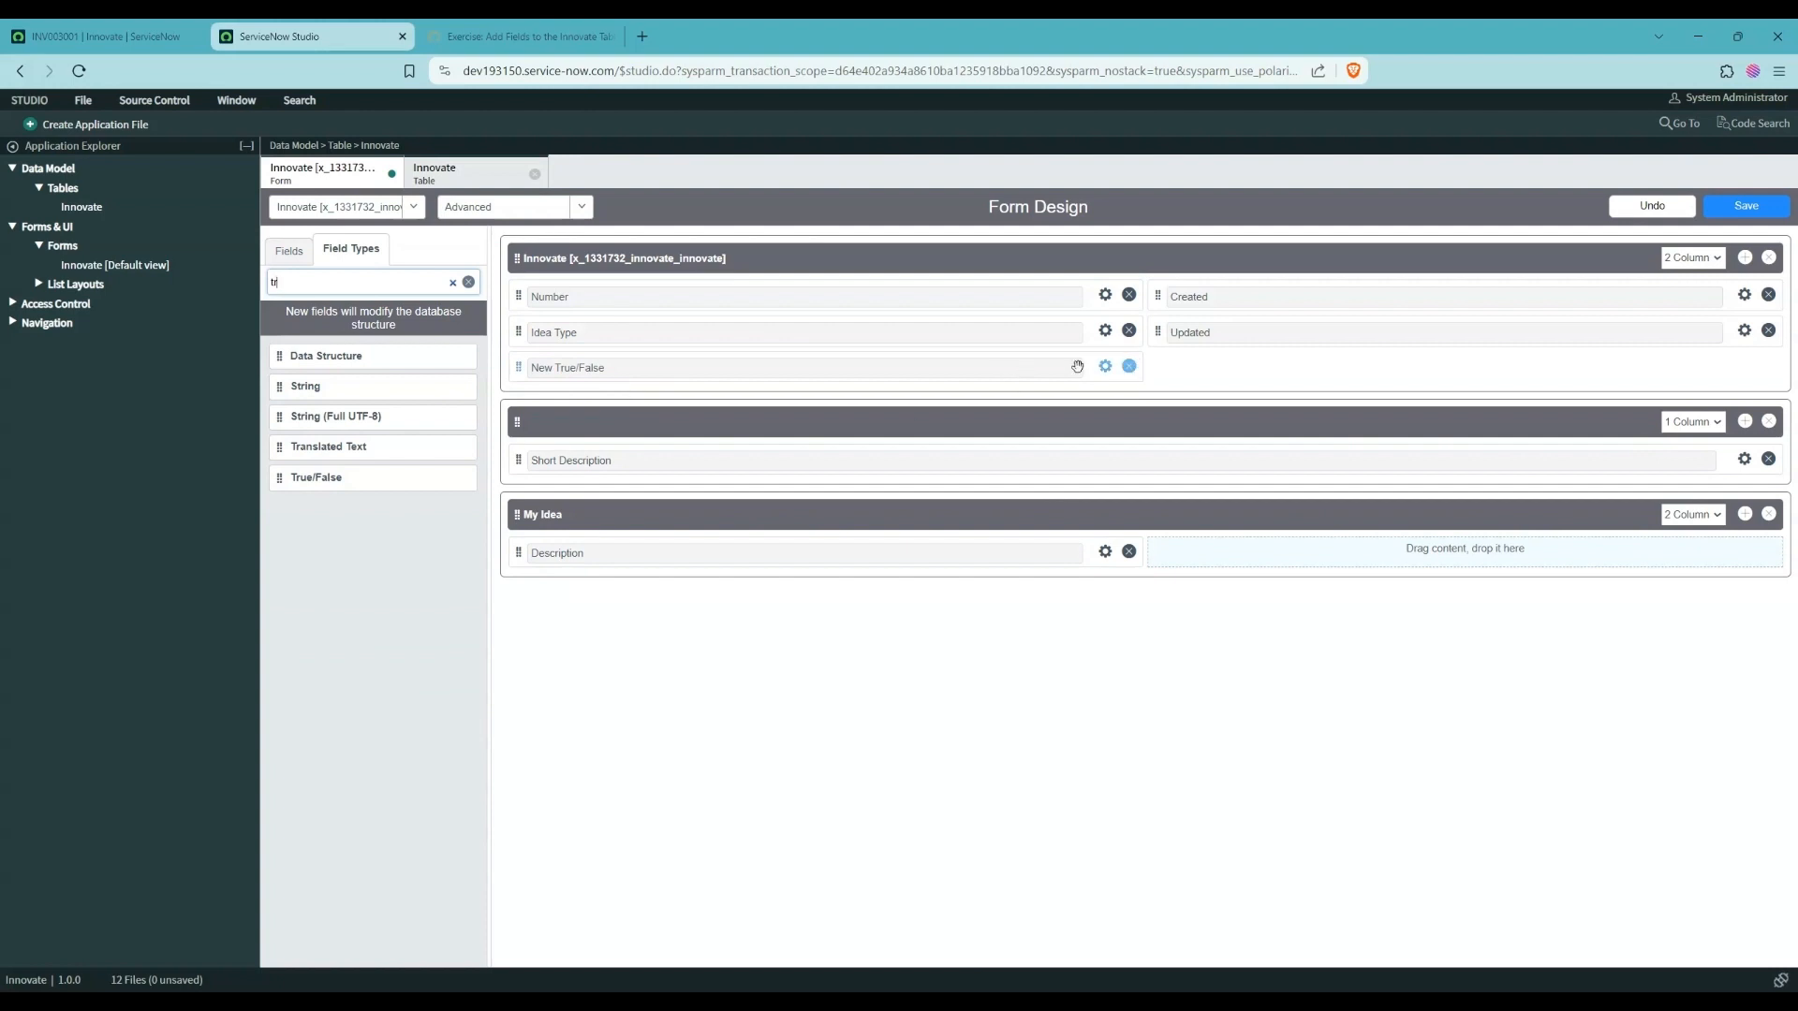
- Label the new True/False field "Implemented" in the Advanced view and save the form design
click(1106, 376)
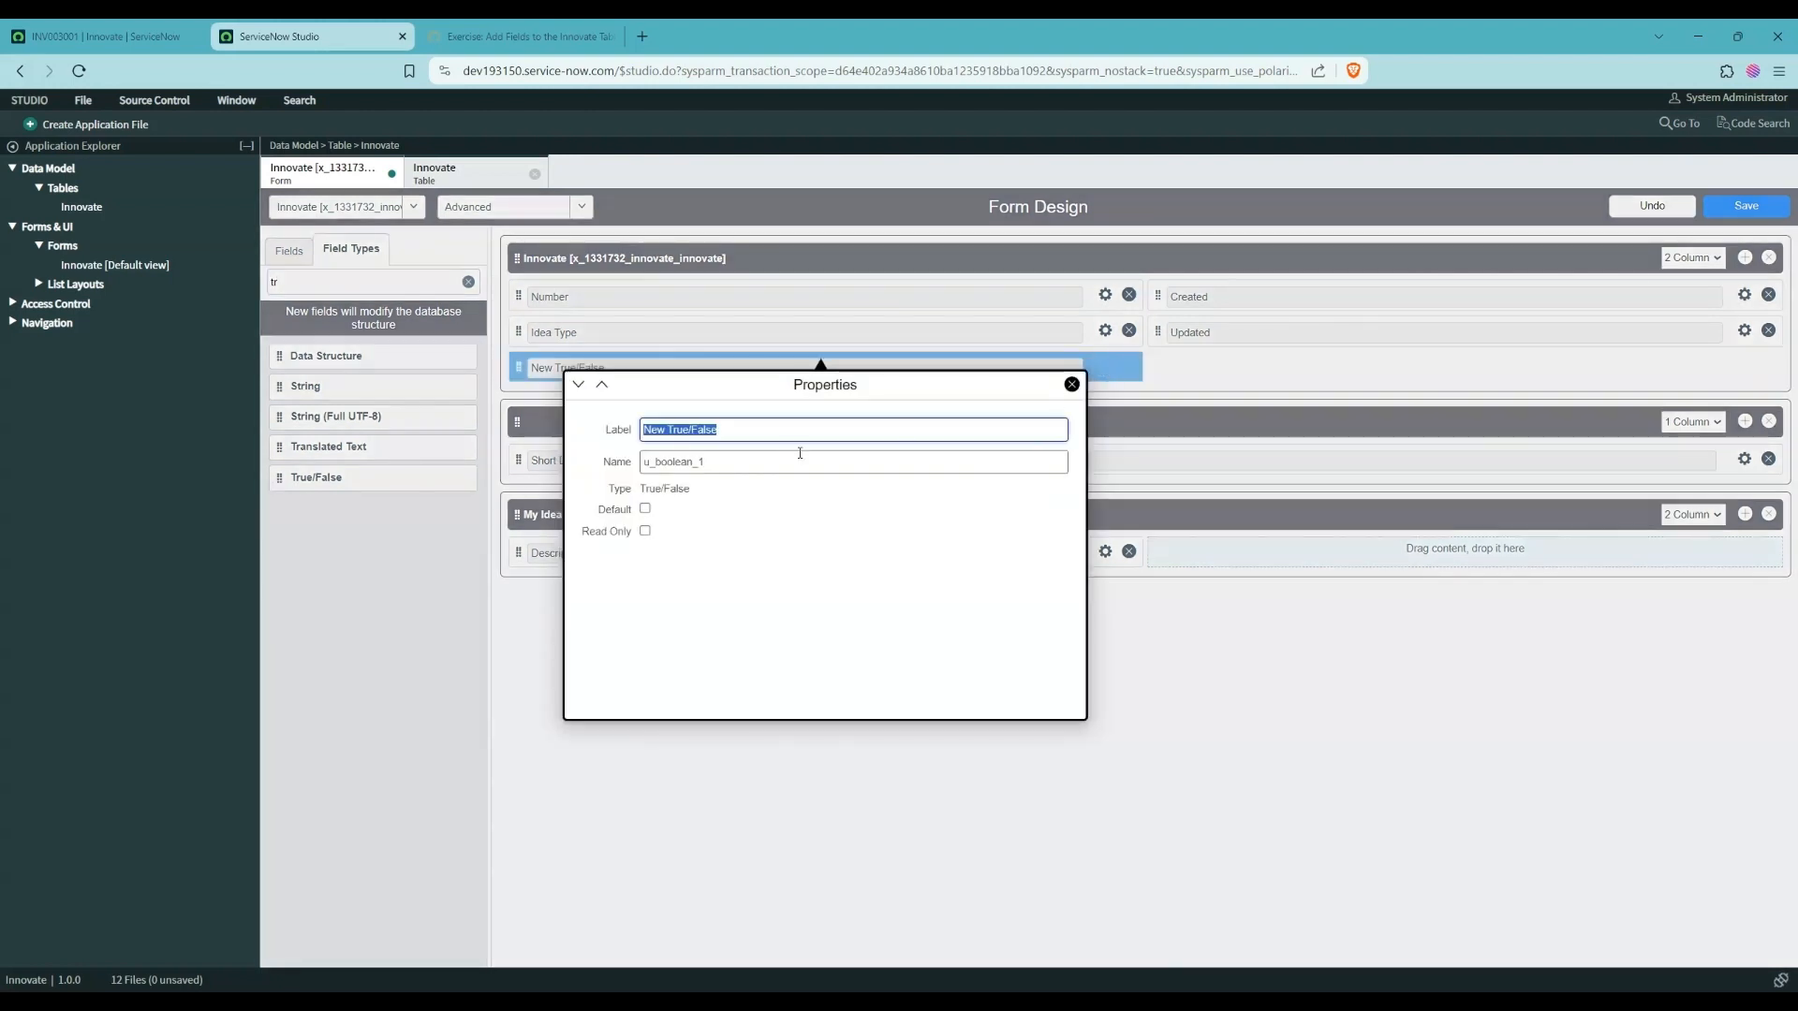
drag(760, 427, 588, 427)
key(BackSpace)
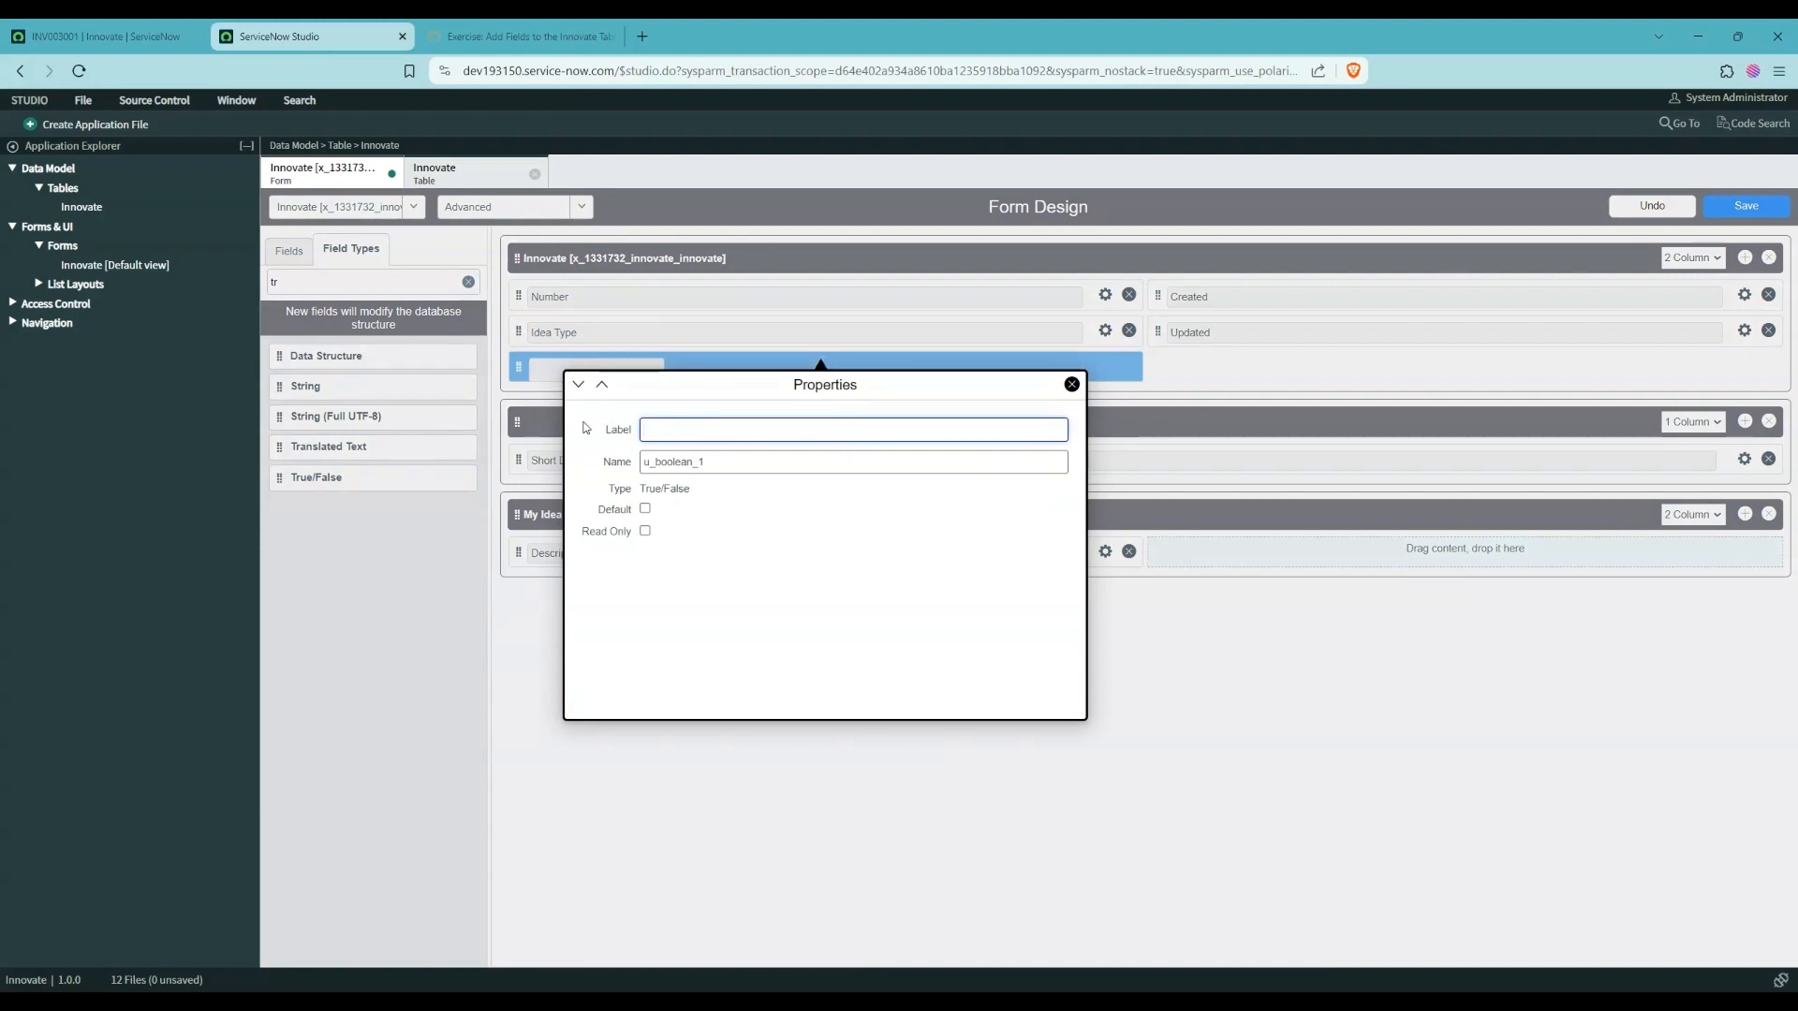
text(Implem)
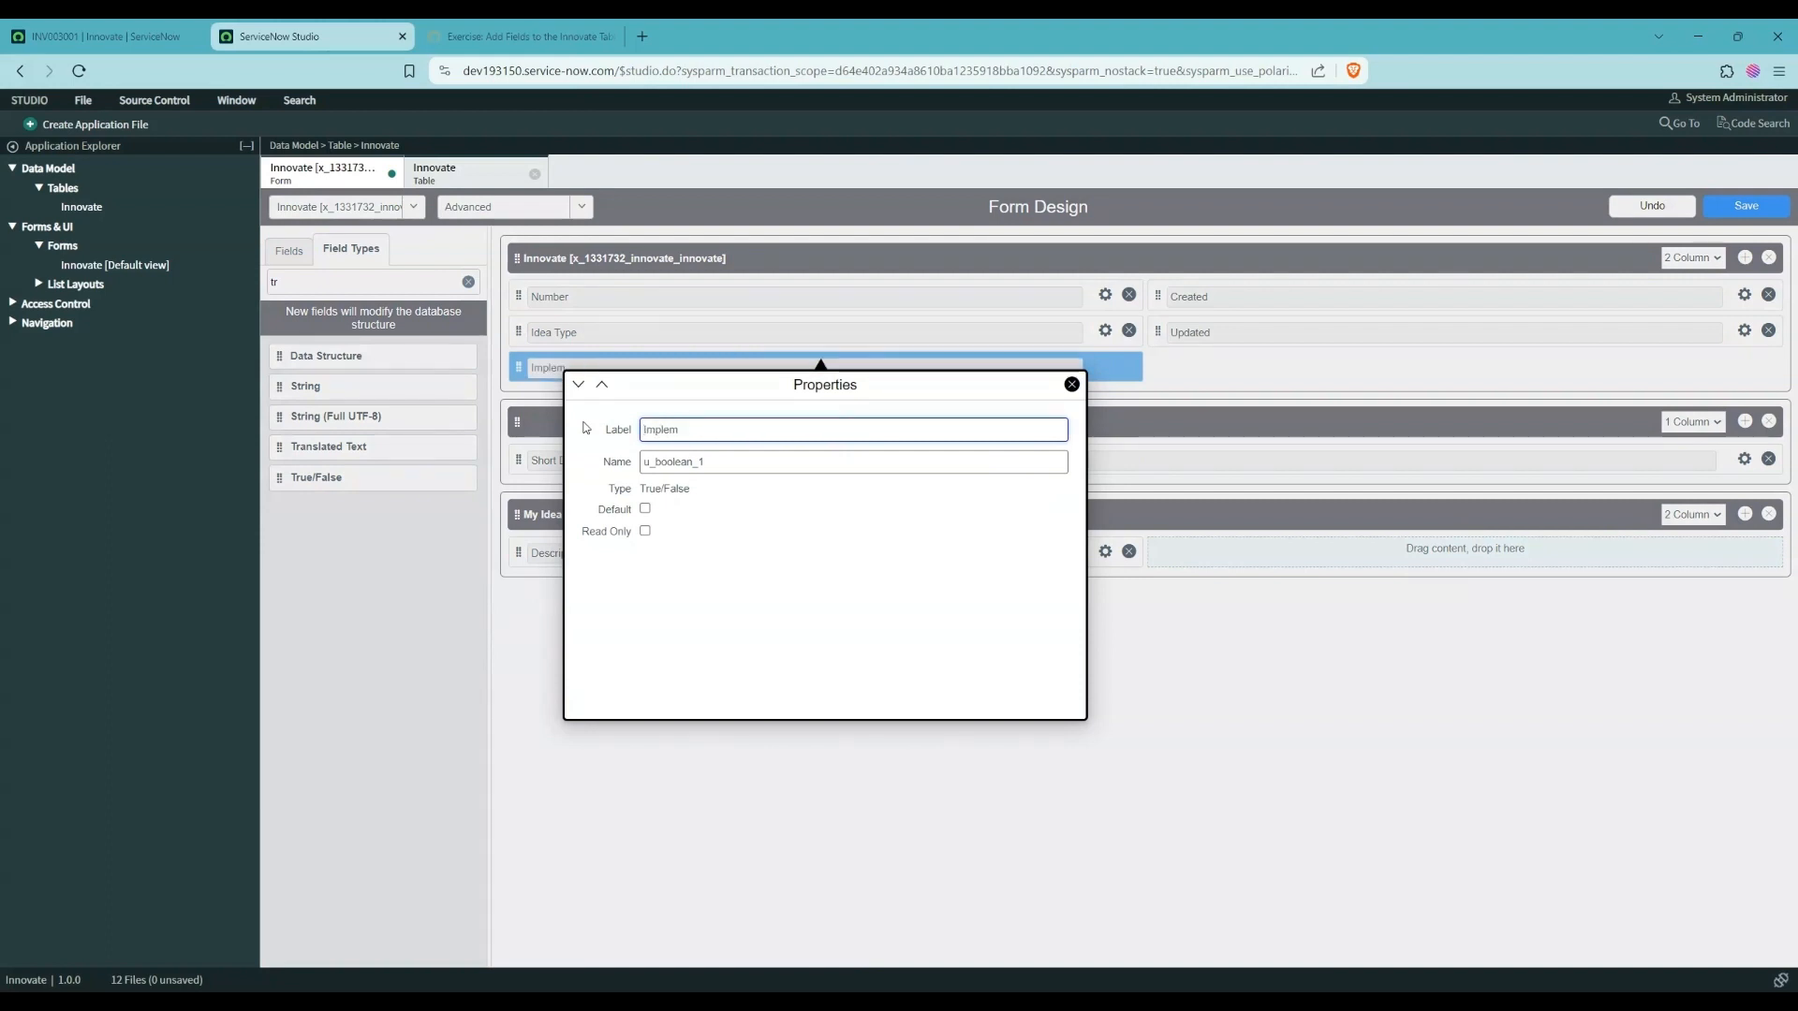
text(ed)
click(582, 423)
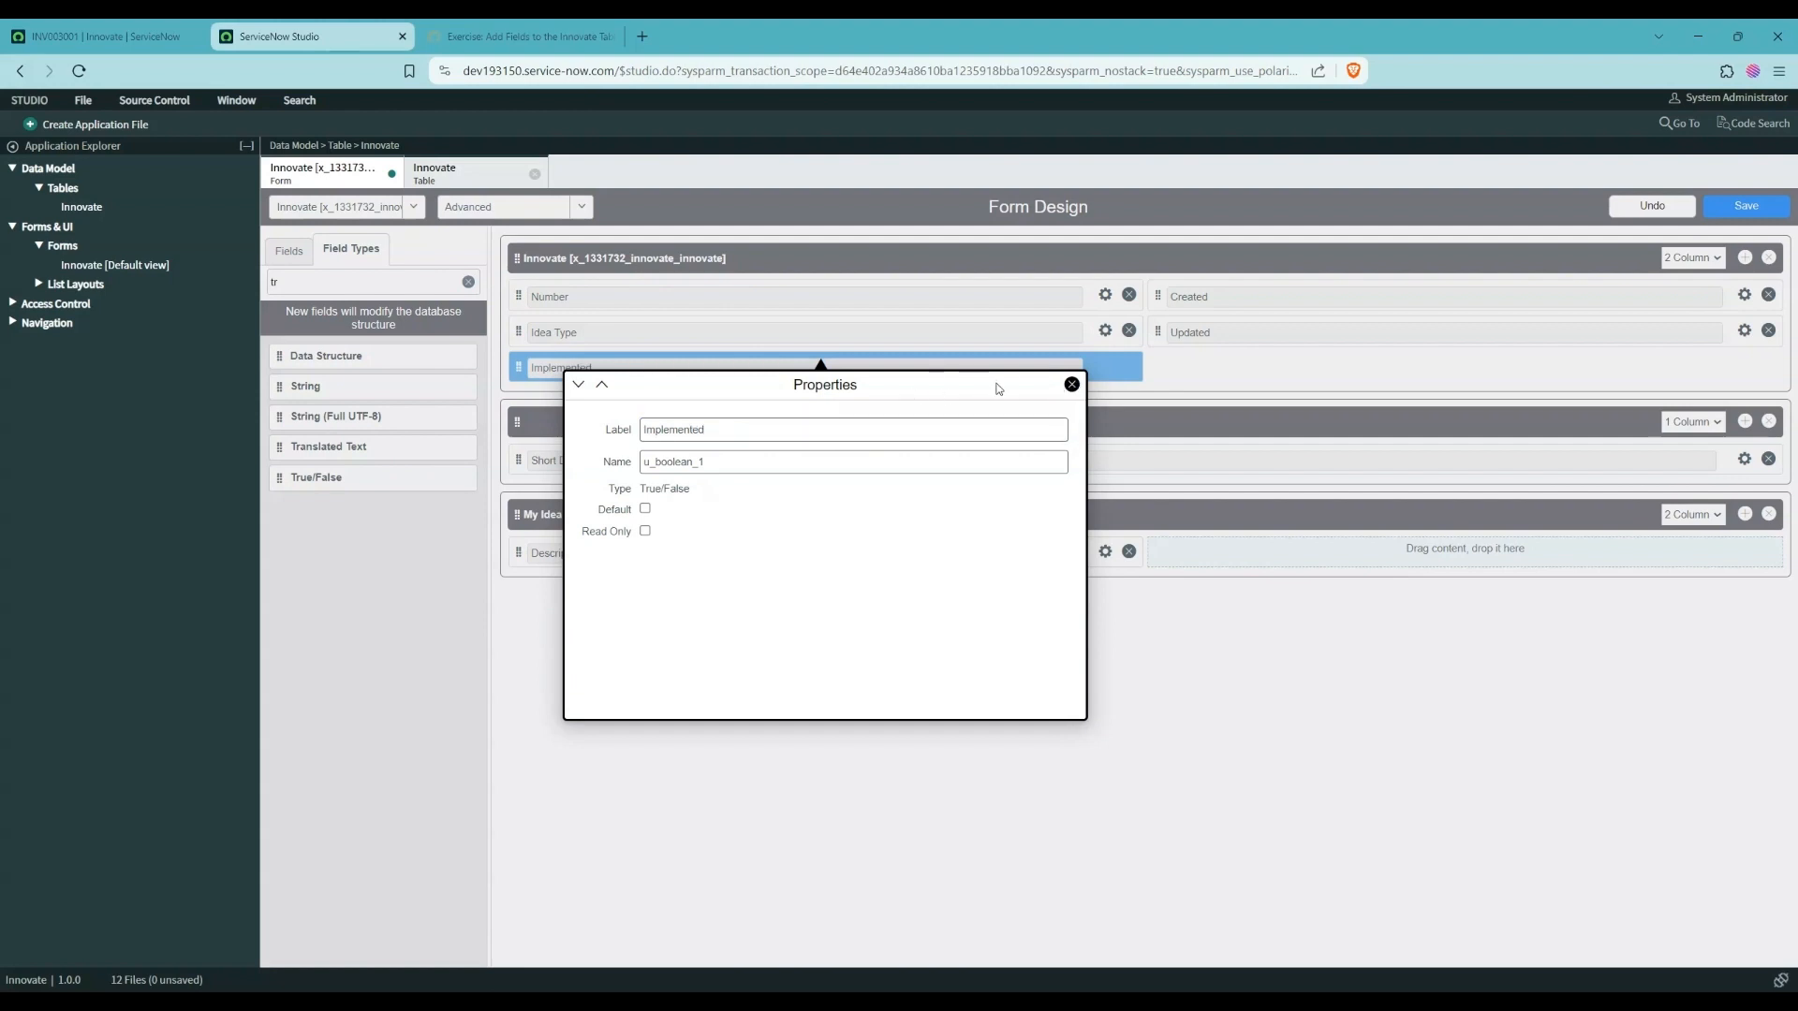
click(1072, 385)
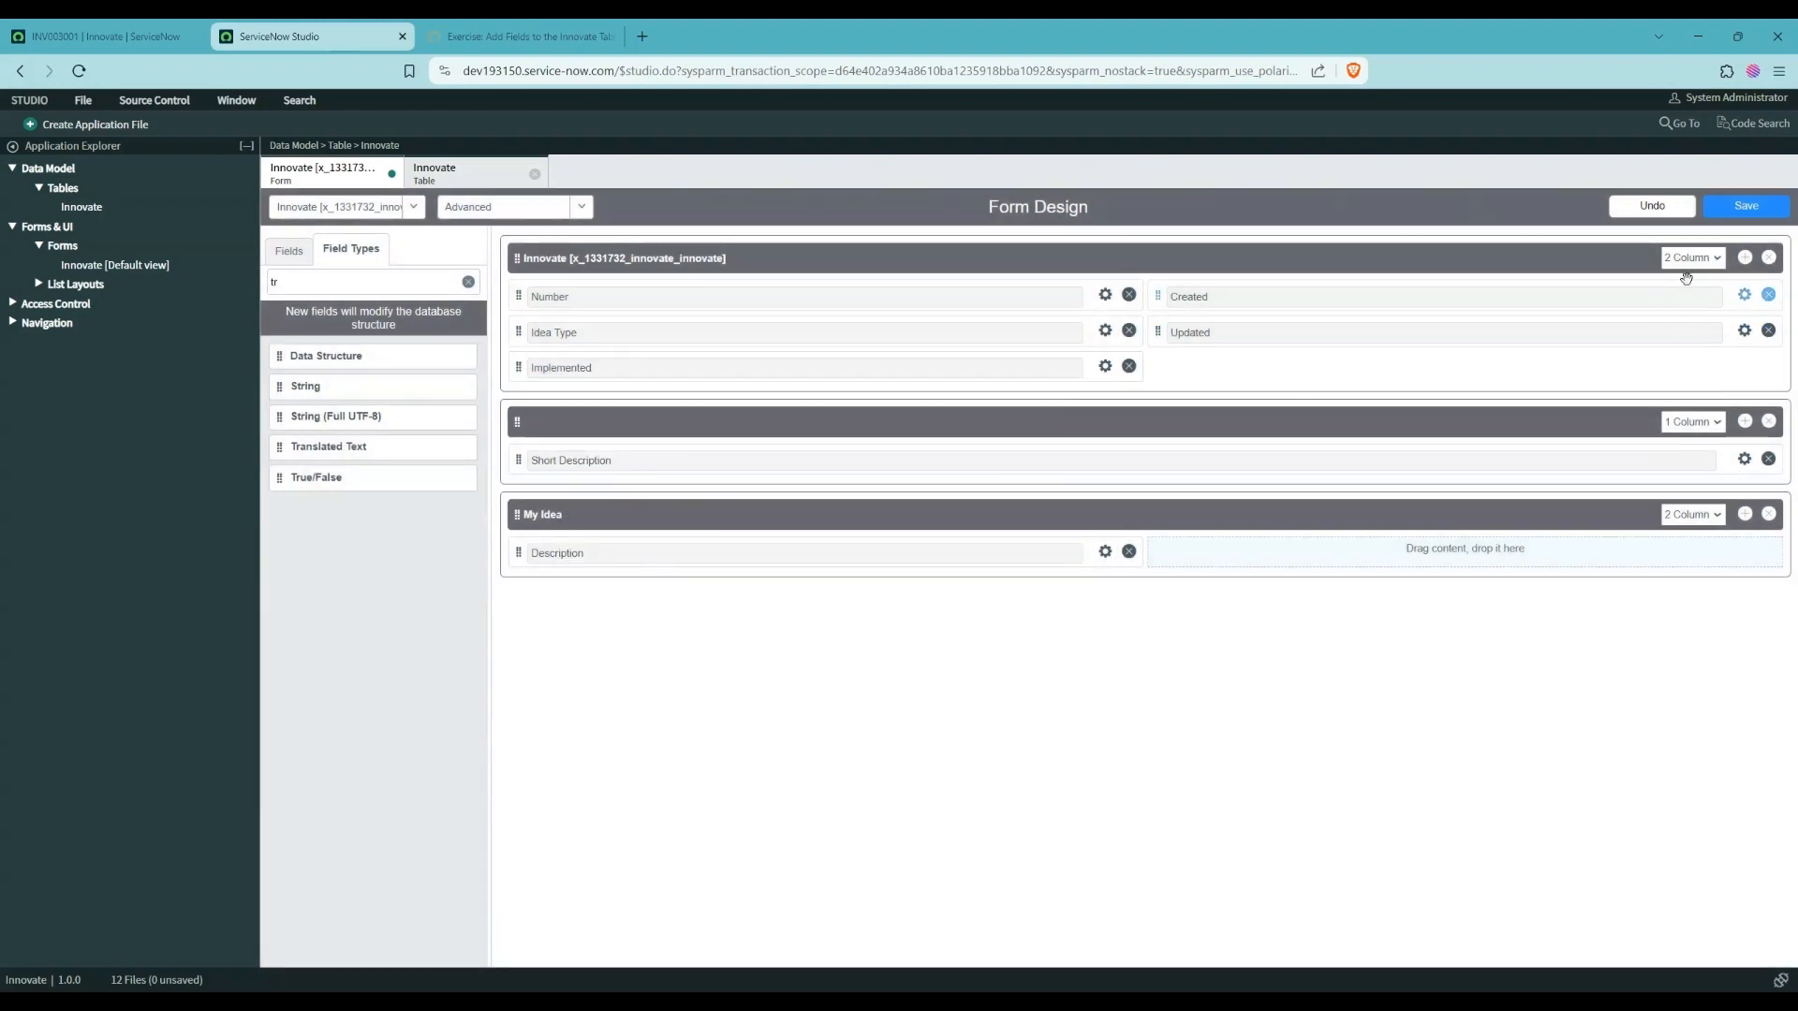
click(1748, 207)
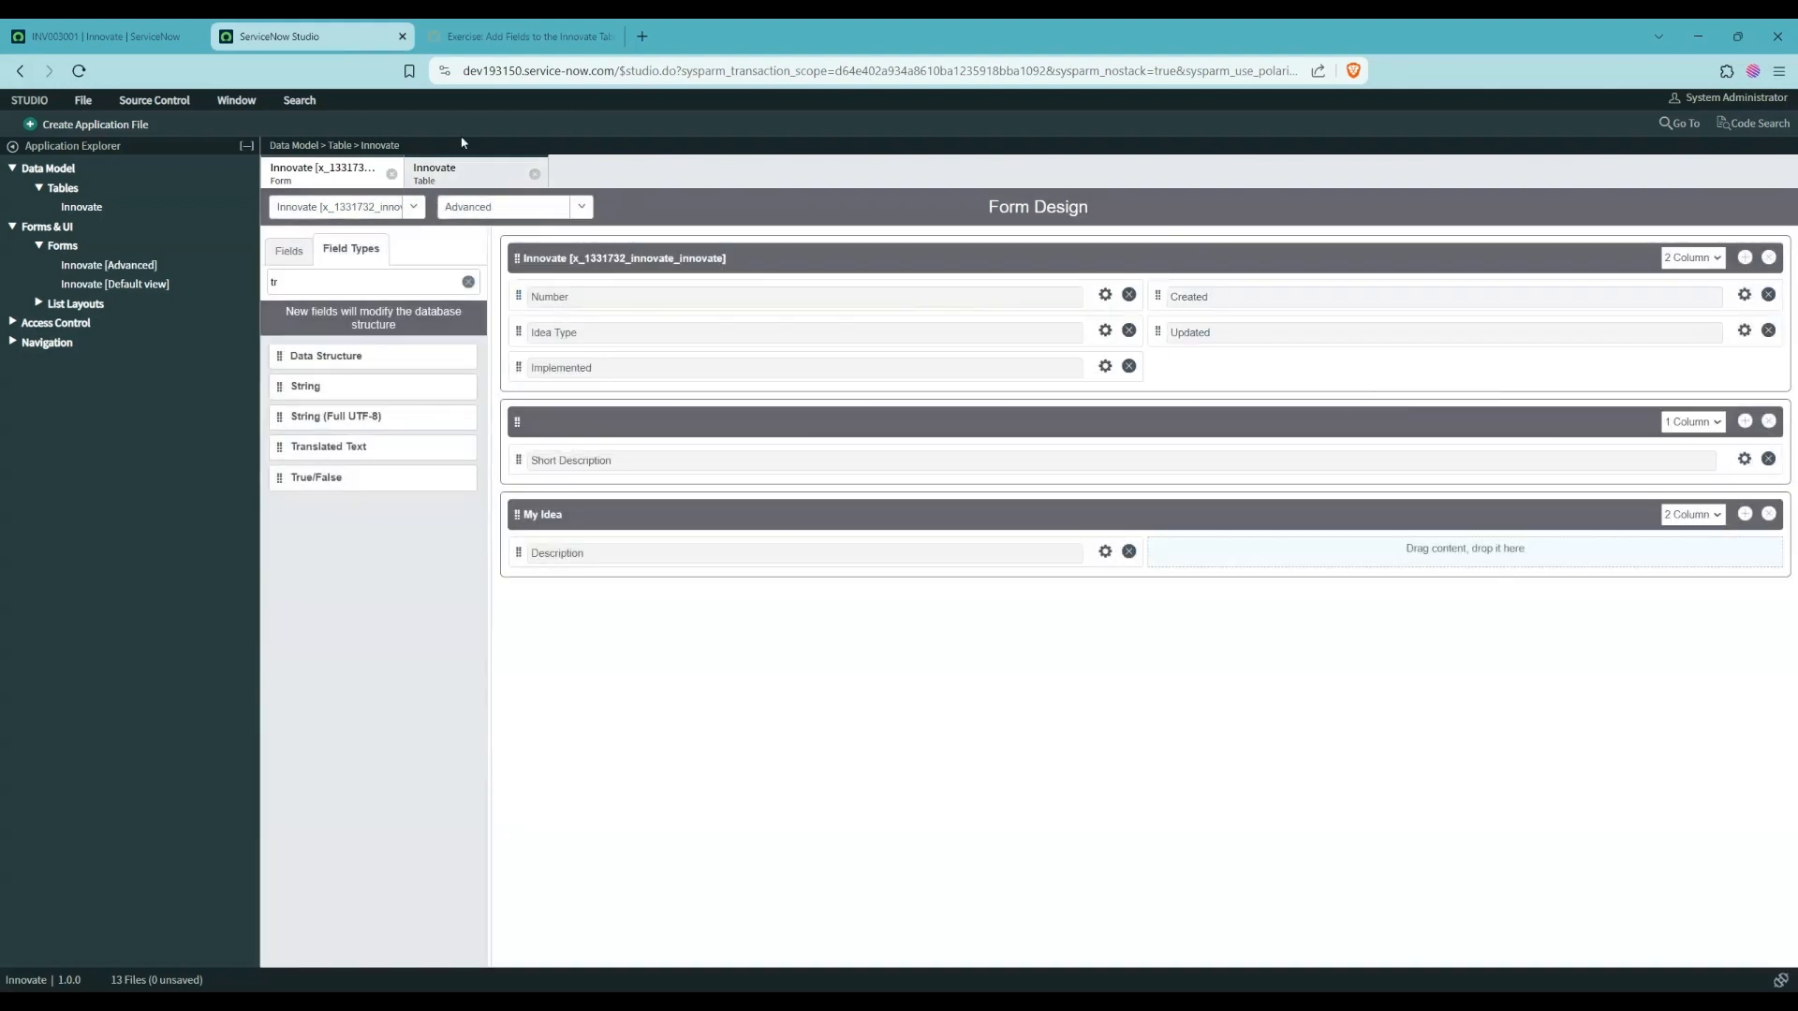
- Reload the open Innovate record, switch its form to the Advanced view, and mark the idea as Implemented
click(121, 36)
click(510, 320)
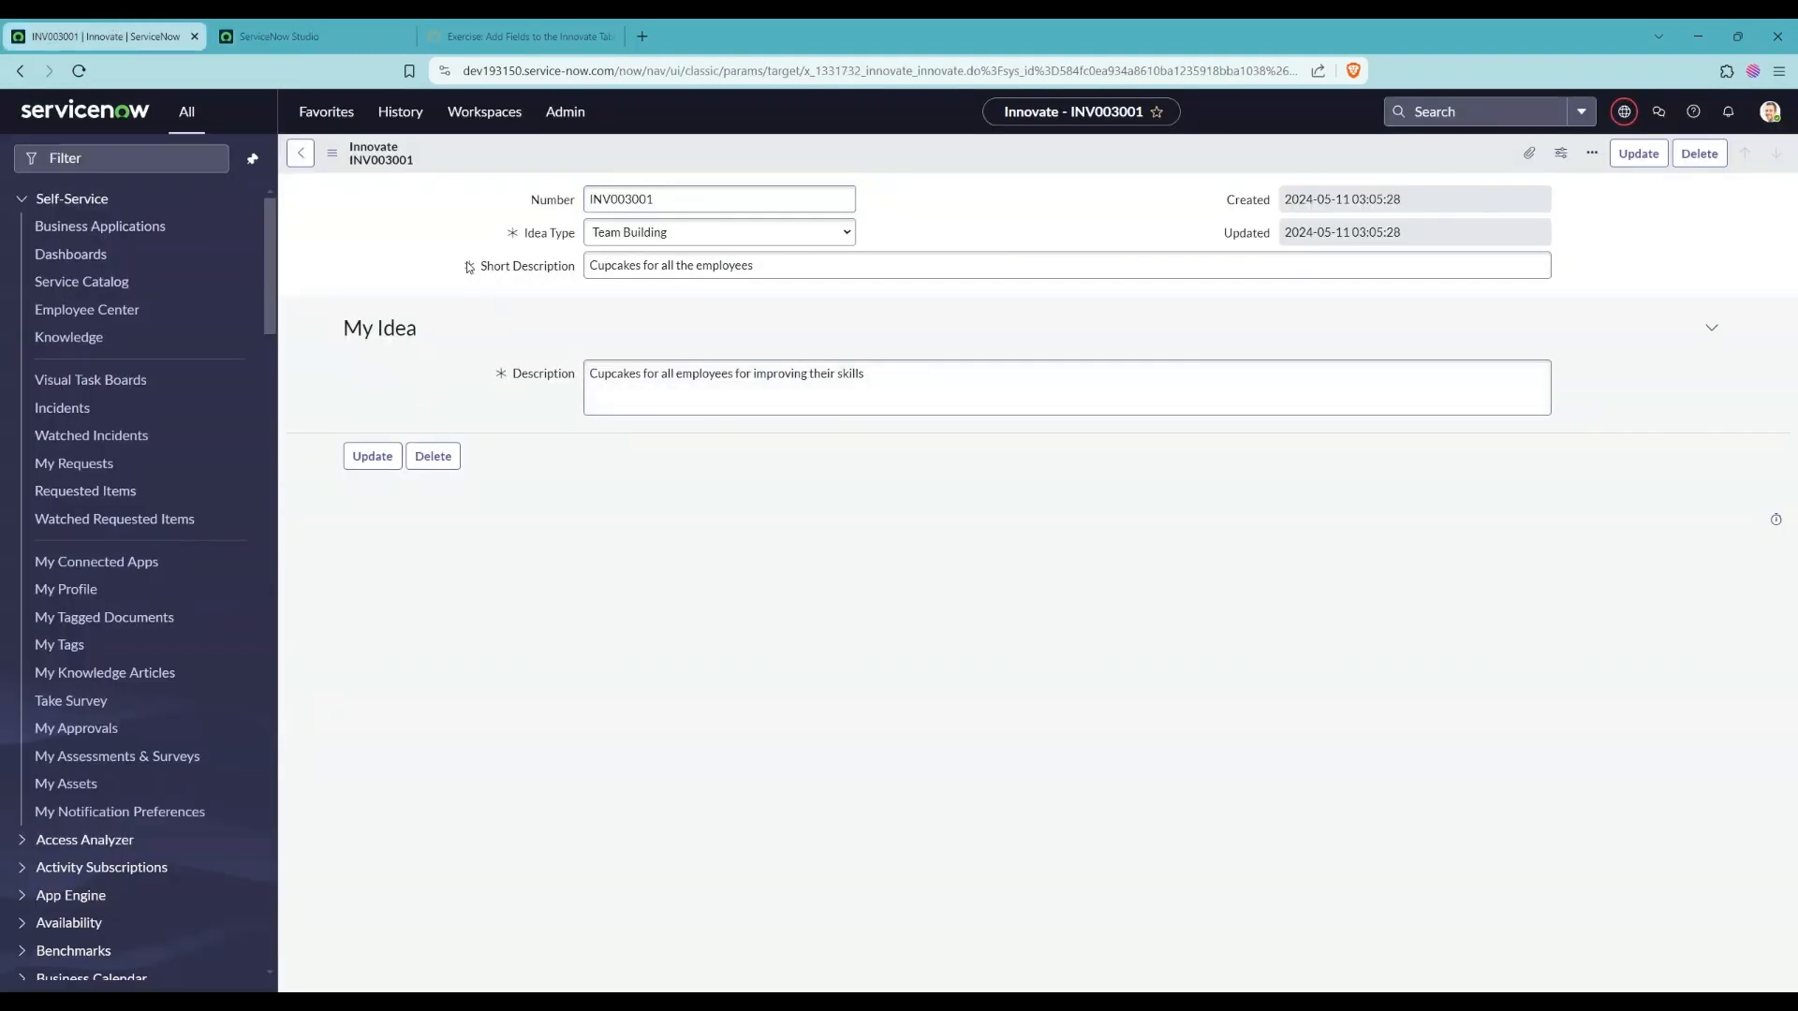
click(82, 71)
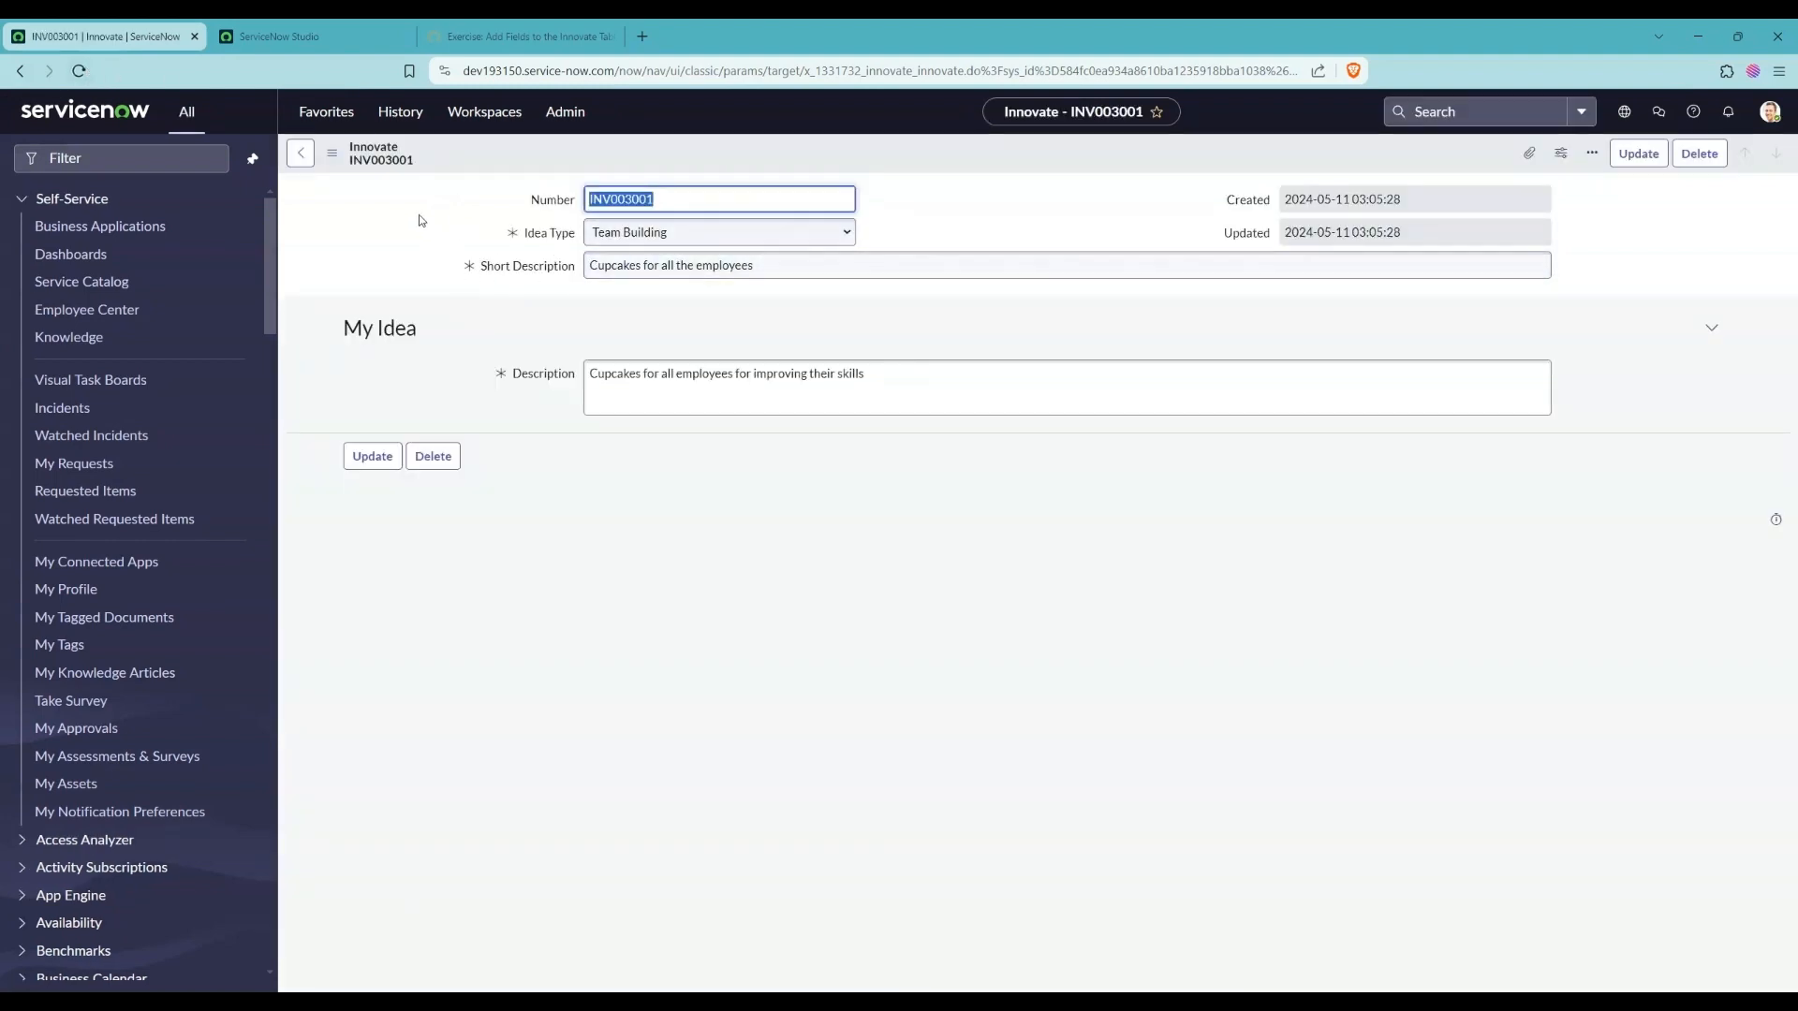
click(382, 164)
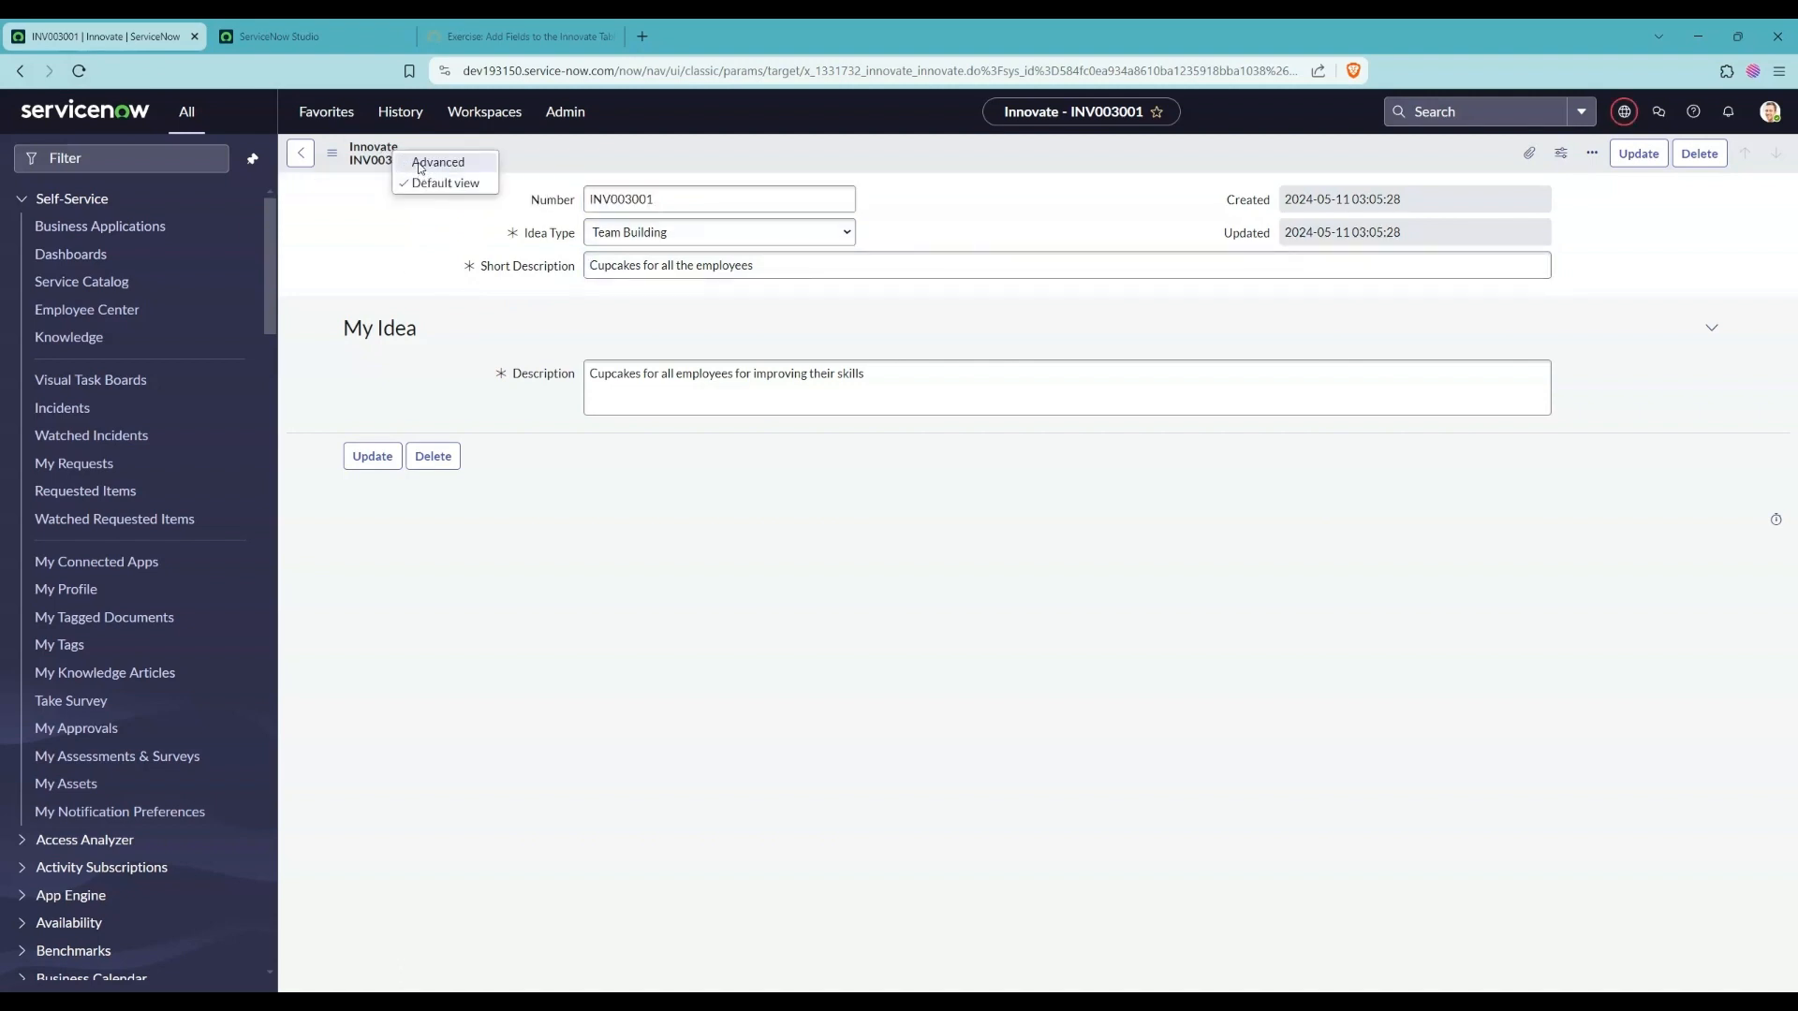
click(420, 164)
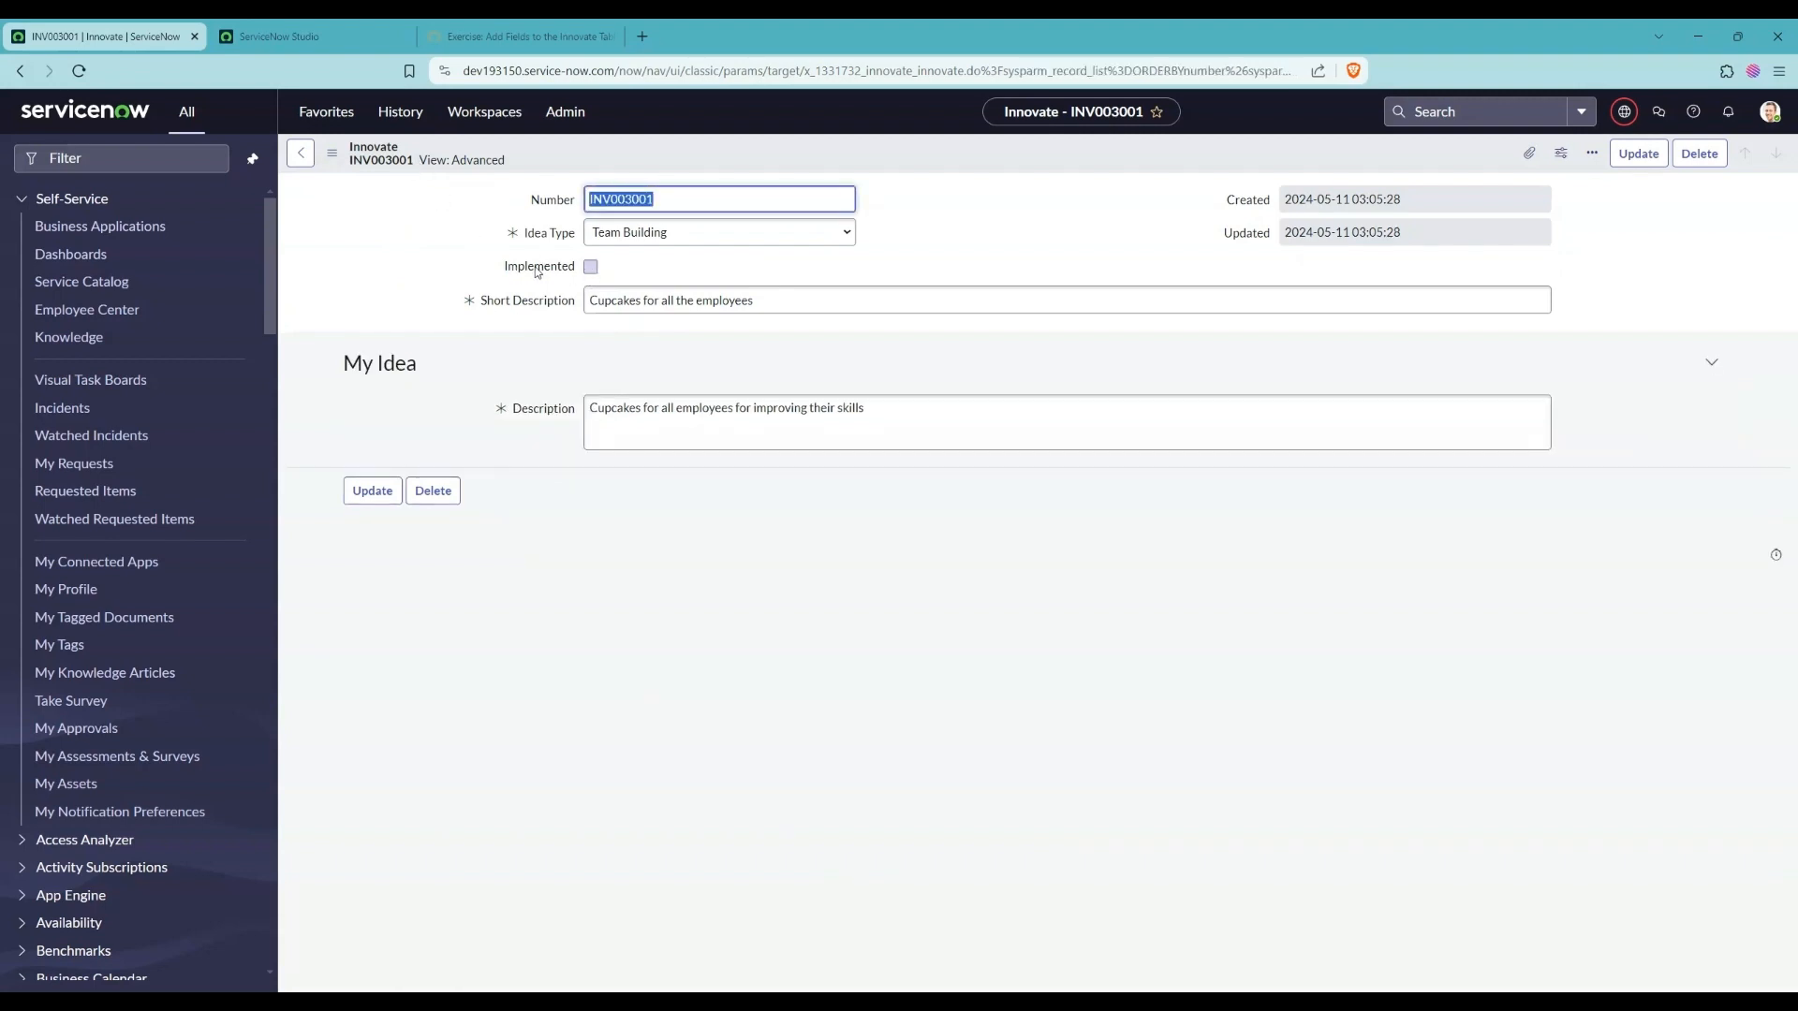
click(591, 267)
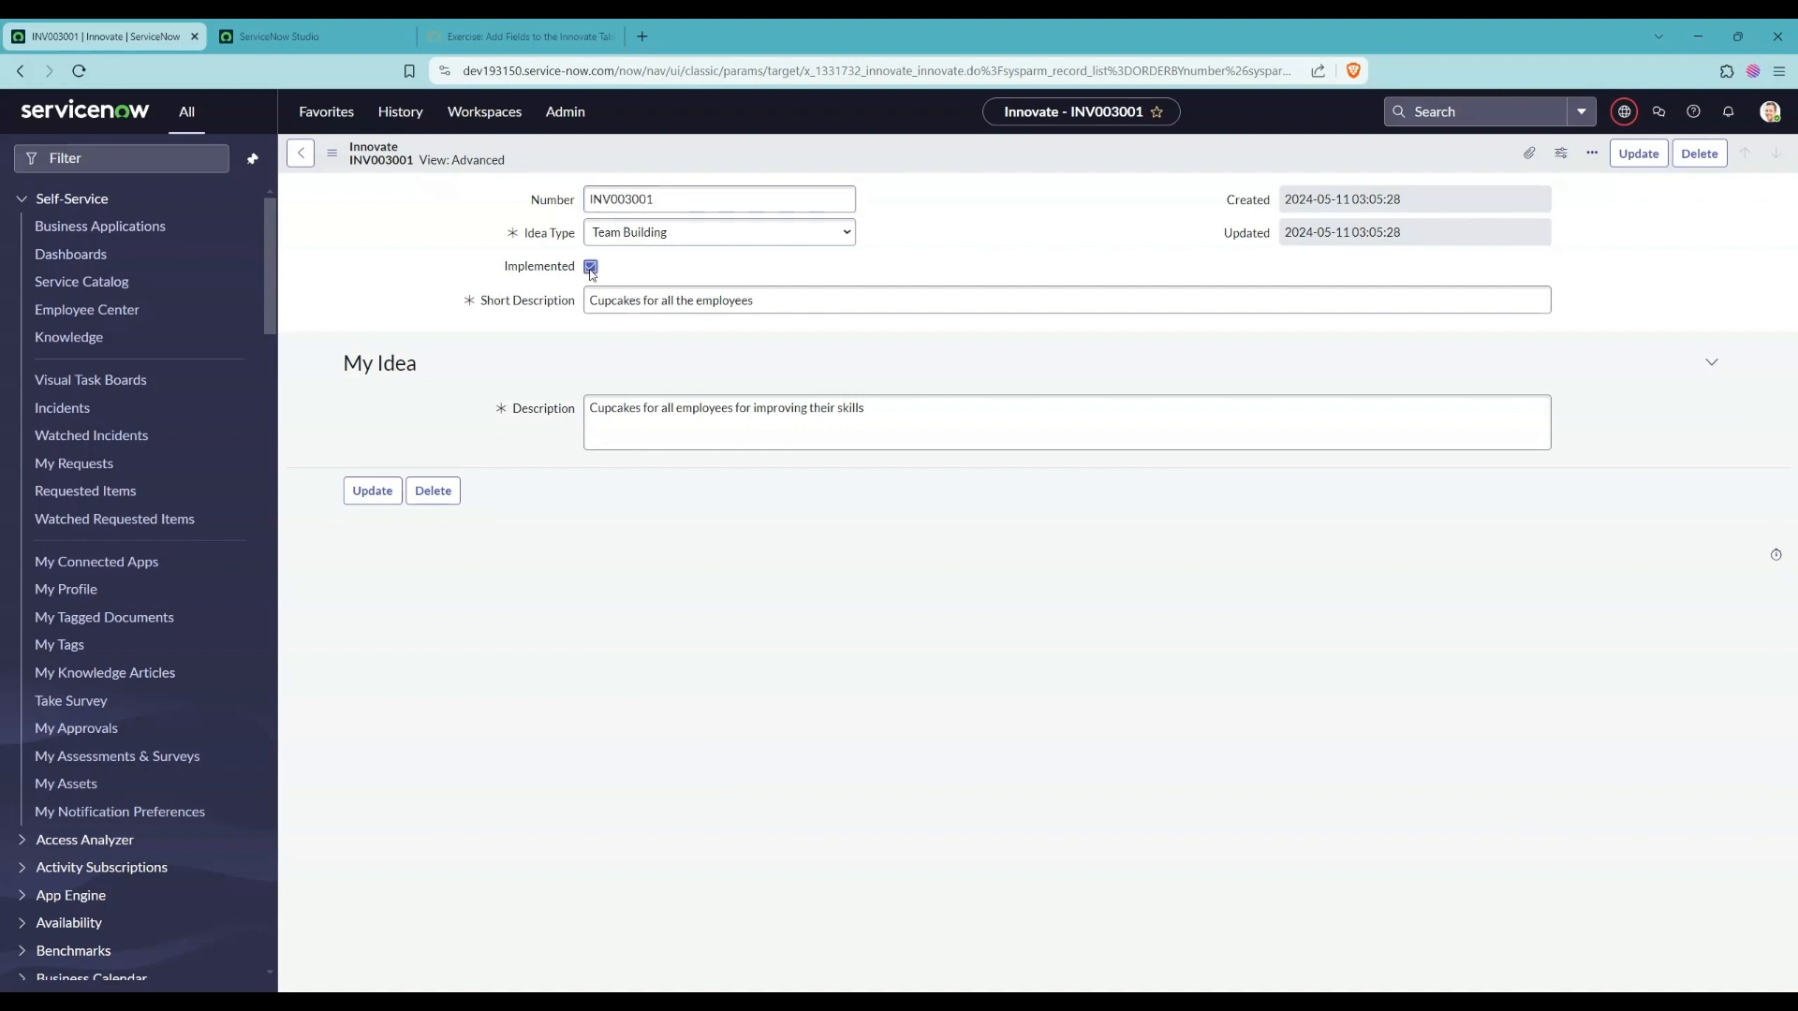